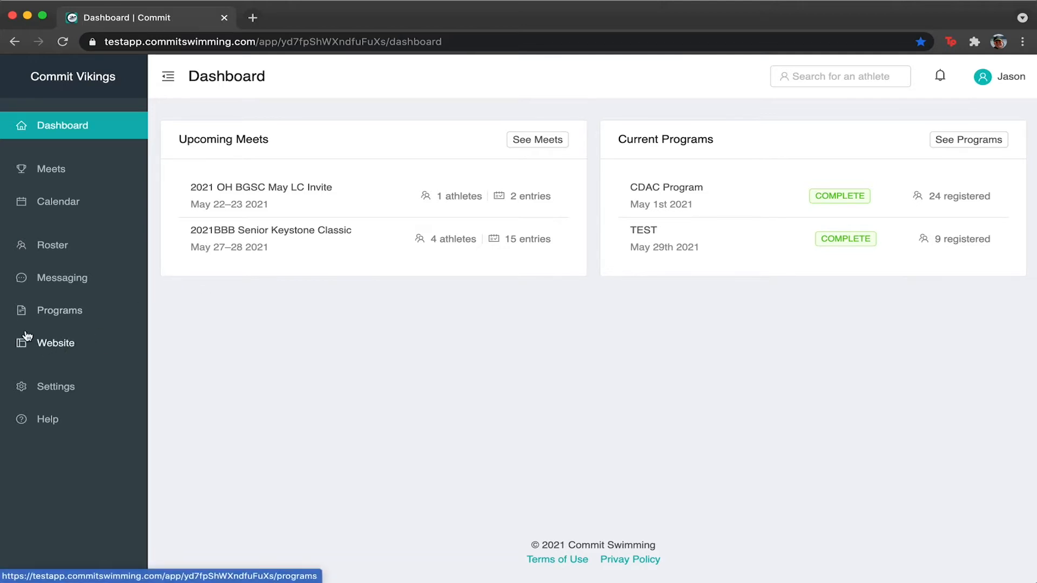
Open the Website theme page and scroll through its logo, favicon, brand color and contact details.
{"action": "left_click", "coordinate": [55, 346]}
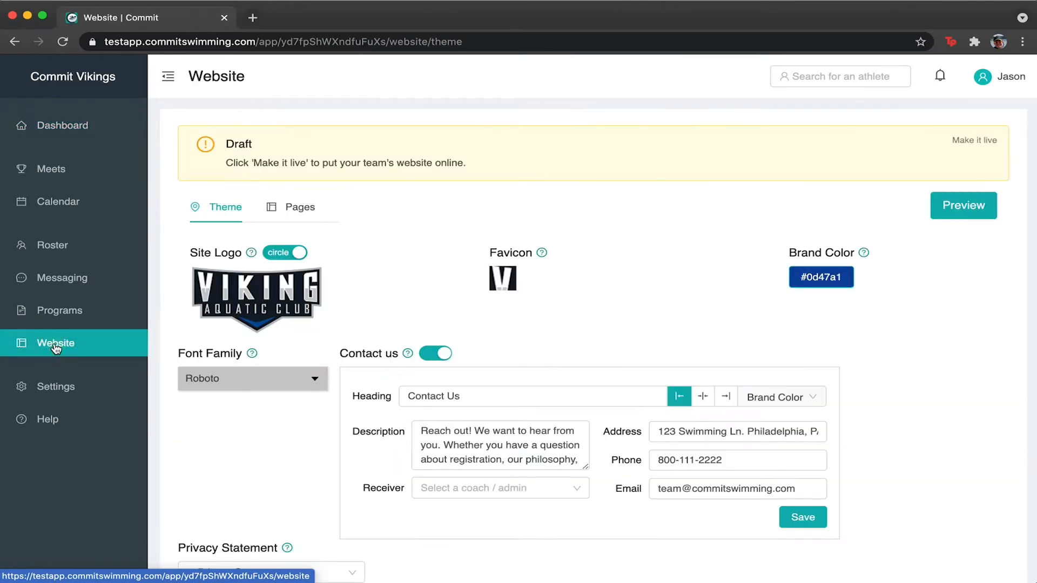
{"action": "scroll", "coordinate": [585, 313], "scroll_direction": "down", "scroll_amount": 1}
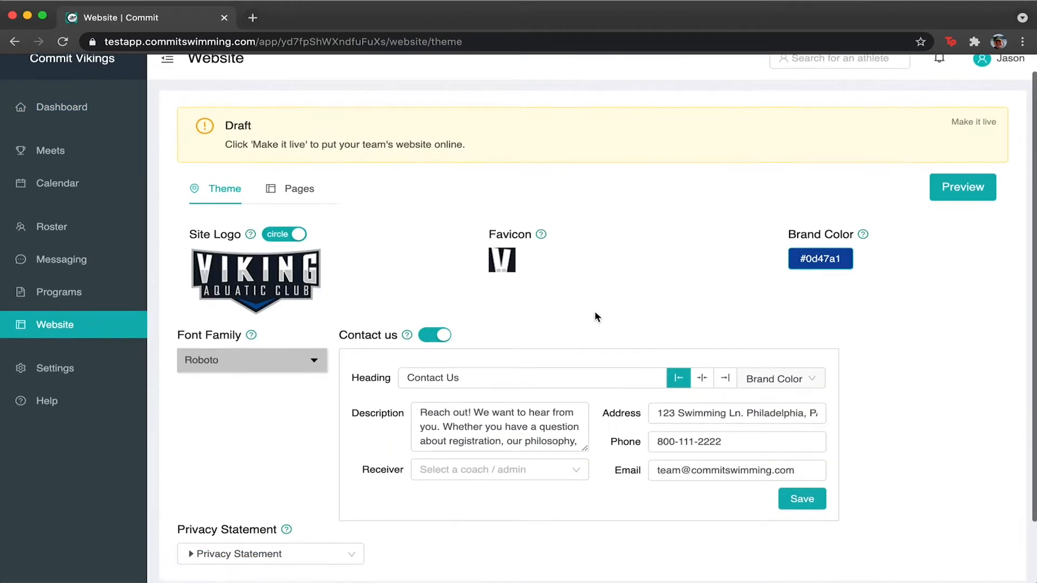
{"action": "scroll", "coordinate": [894, 338], "scroll_direction": "down", "scroll_amount": 2}
{"action": "scroll", "coordinate": [893, 338], "scroll_direction": "up", "scroll_amount": 2}
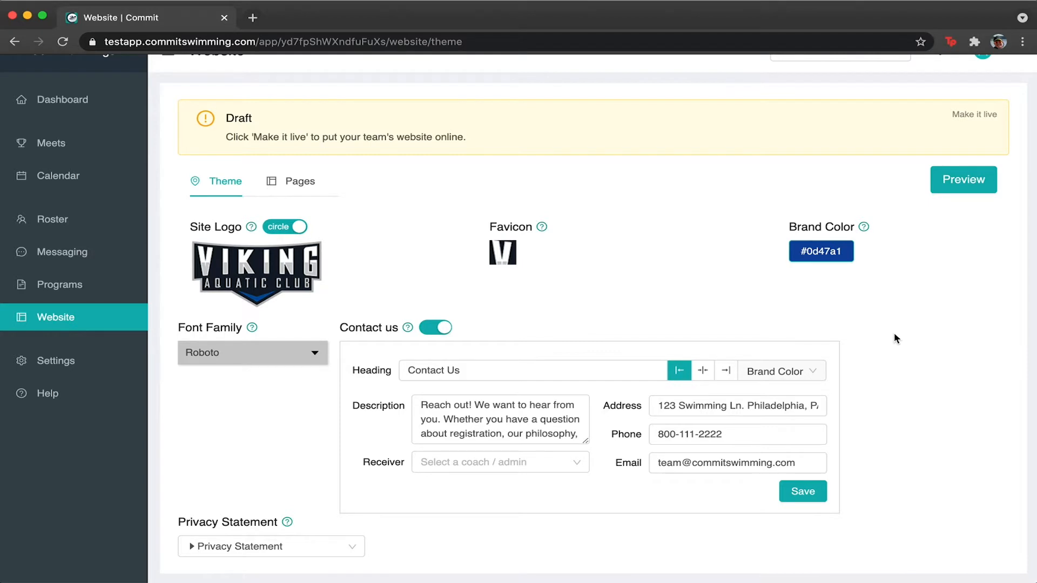
{"action": "scroll", "coordinate": [896, 338], "scroll_direction": "down", "scroll_amount": 2}
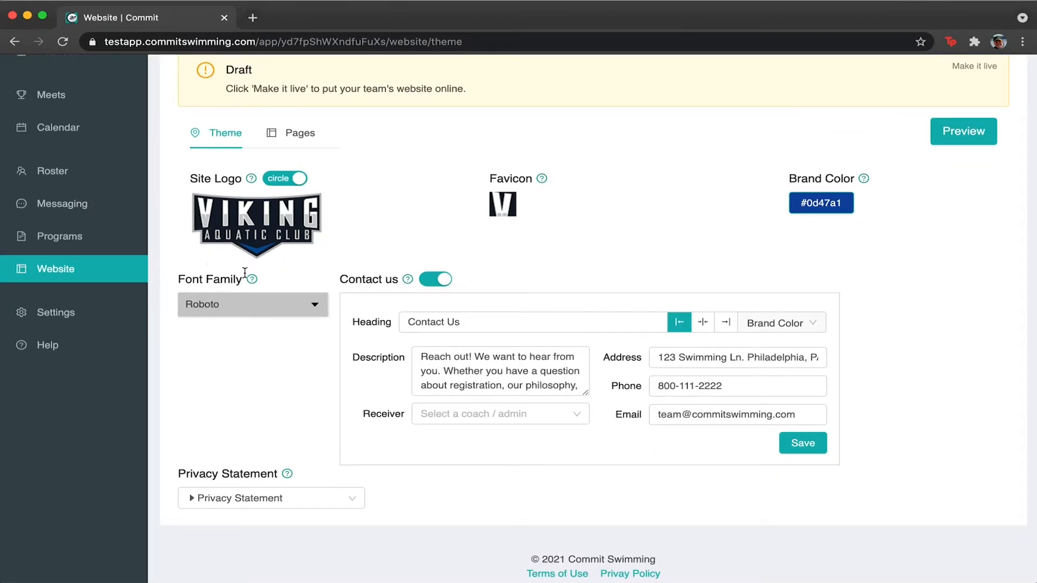
Switch the Site Logo shape to square and back to circle, then start replacing the logo image.
{"action": "left_click", "coordinate": [282, 178]}
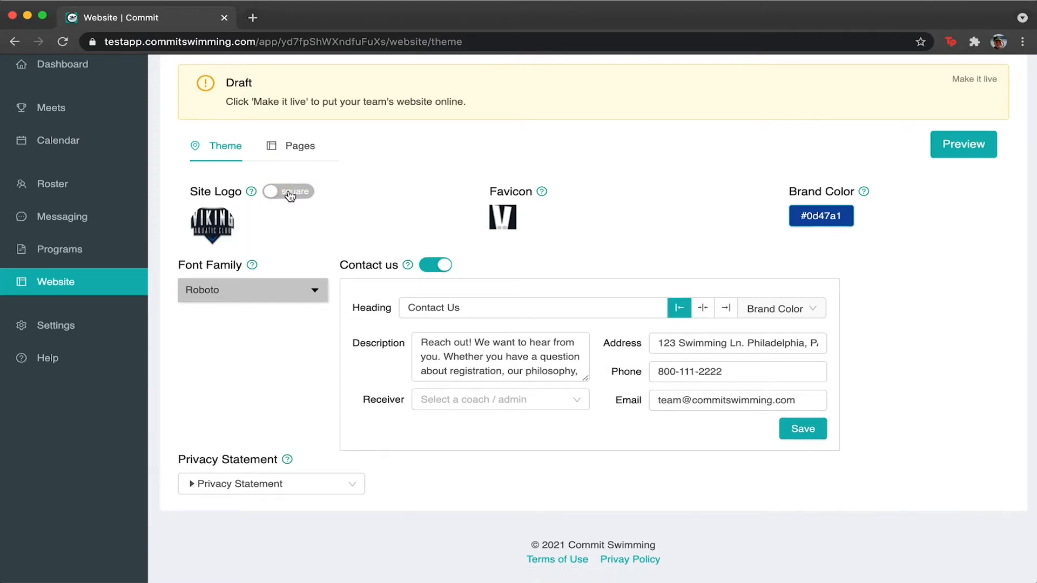
{"action": "left_click", "coordinate": [290, 193]}
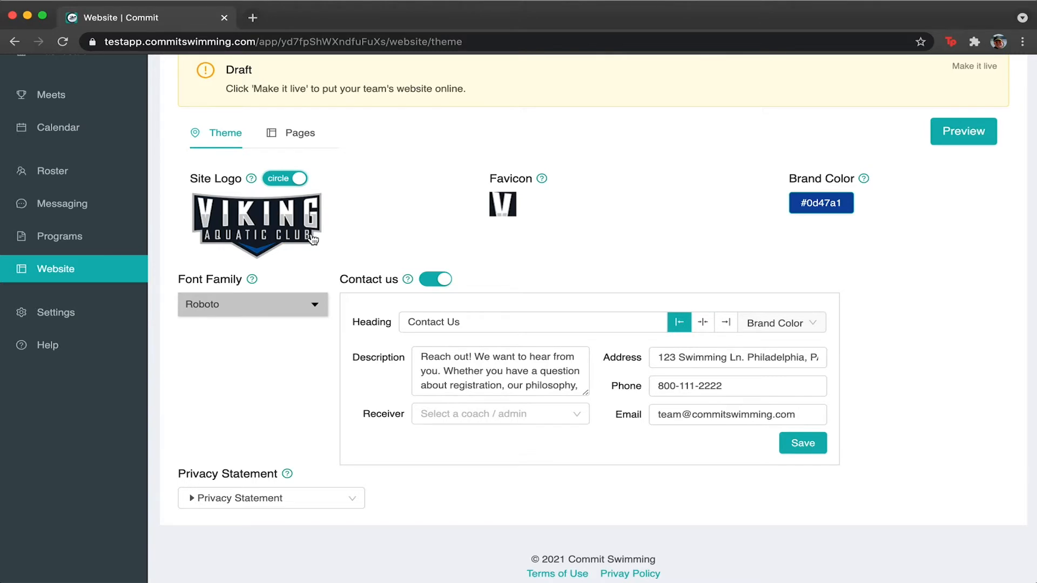
{"action": "left_click", "coordinate": [246, 224]}
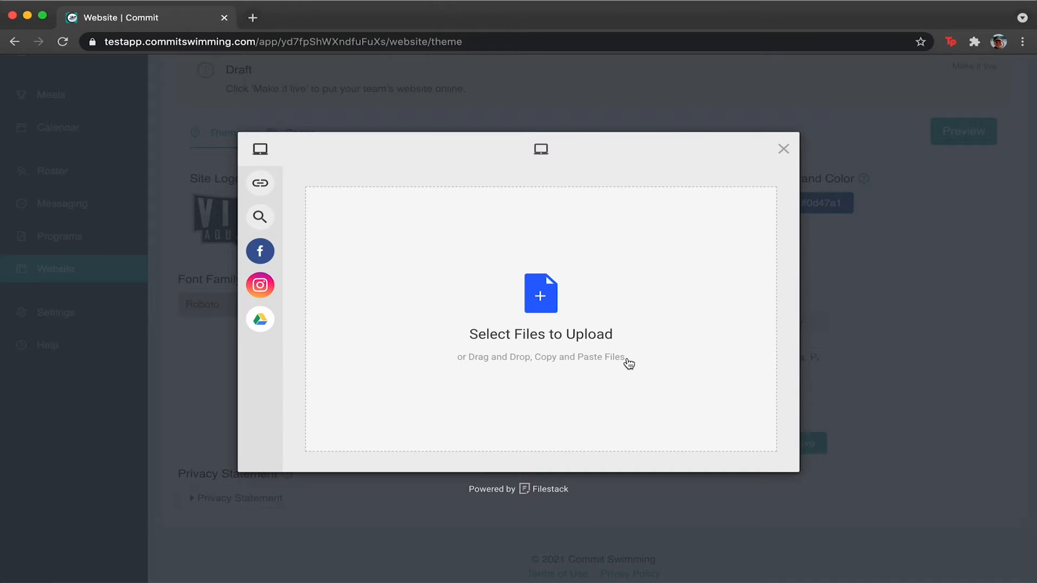
Choose Viking-Logo.png from the computer and upload it as the site logo.
{"action": "left_click", "coordinate": [537, 285]}
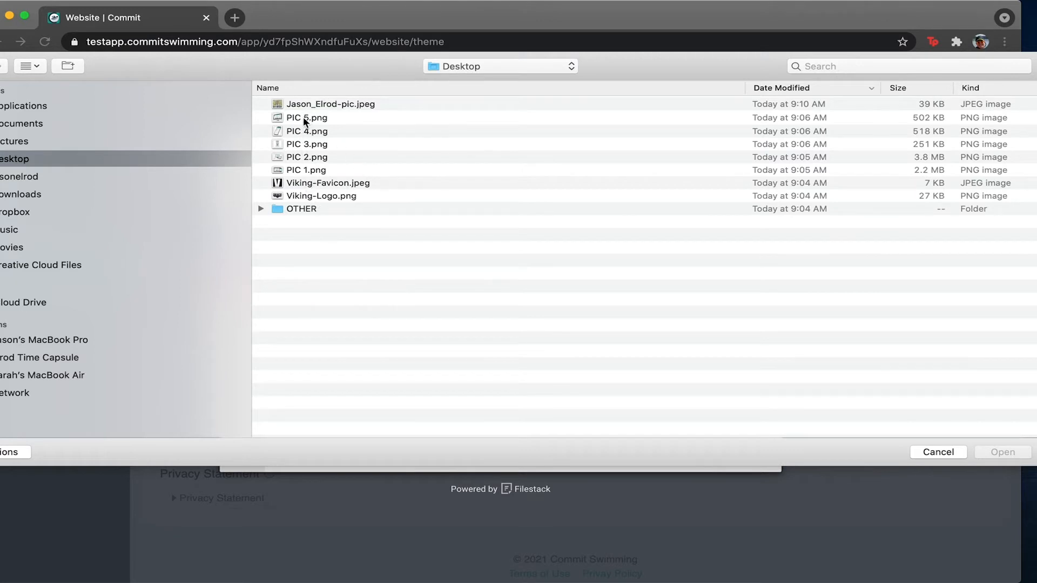
{"action": "left_click", "coordinate": [318, 197]}
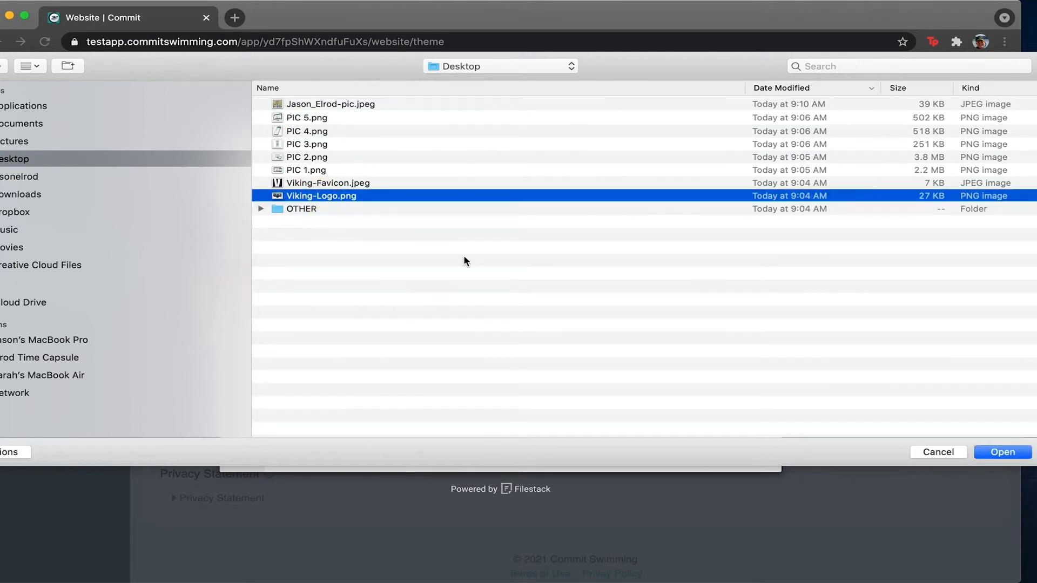
{"action": "key", "text": "Return"}
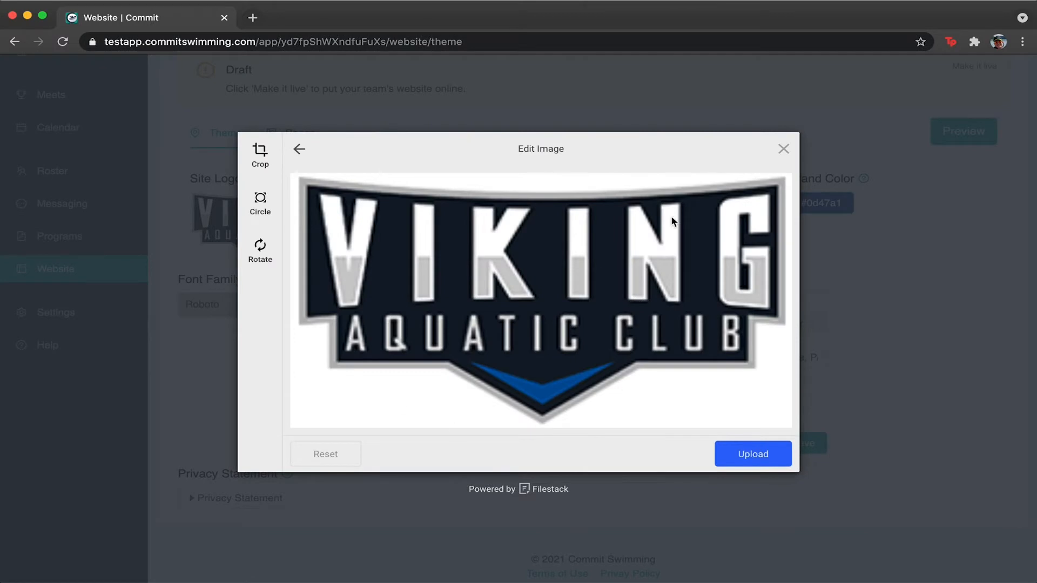
{"action": "left_click", "coordinate": [718, 456]}
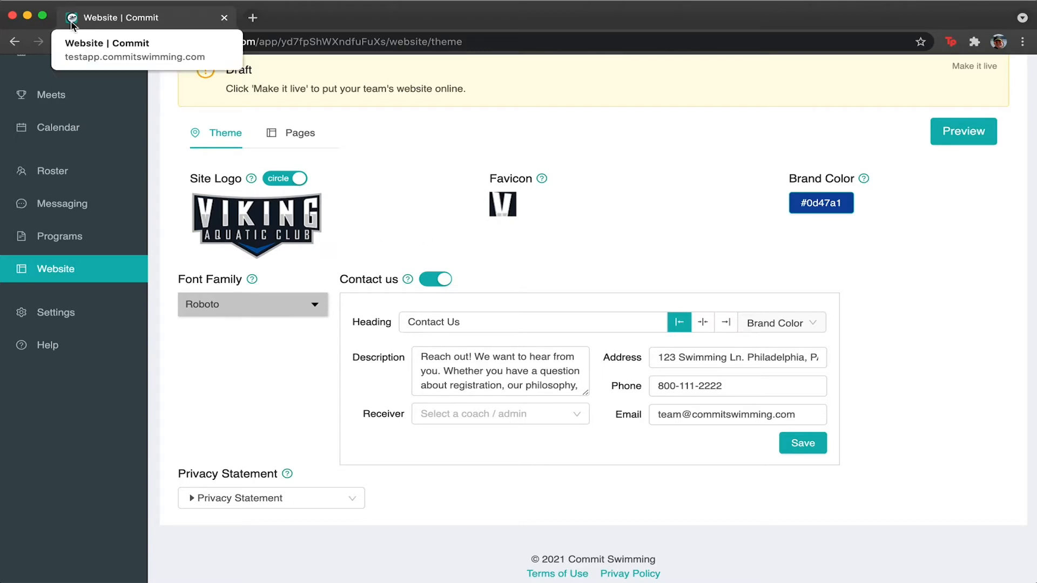
Choose Viking-Favicon.jpeg from the computer and upload it as the site favicon.
{"action": "left_click", "coordinate": [505, 215]}
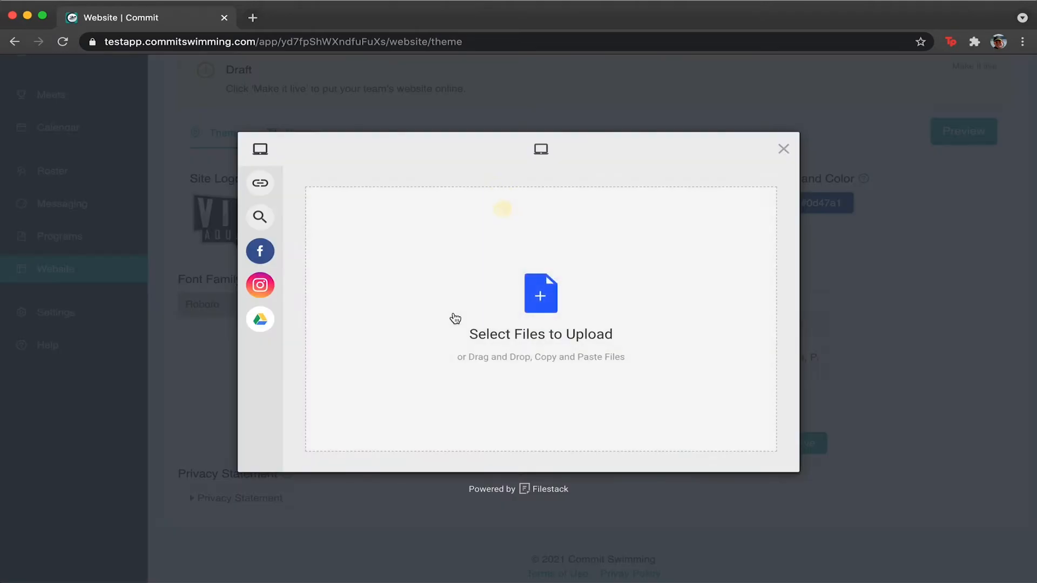
{"action": "left_click", "coordinate": [537, 268]}
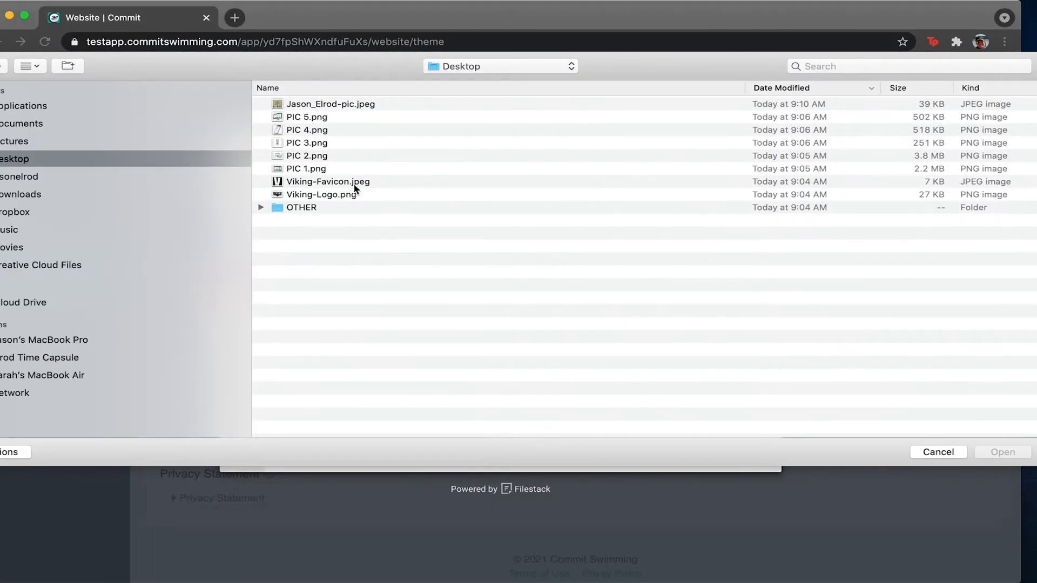
{"action": "left_click", "coordinate": [348, 182]}
{"action": "key", "text": "Return"}
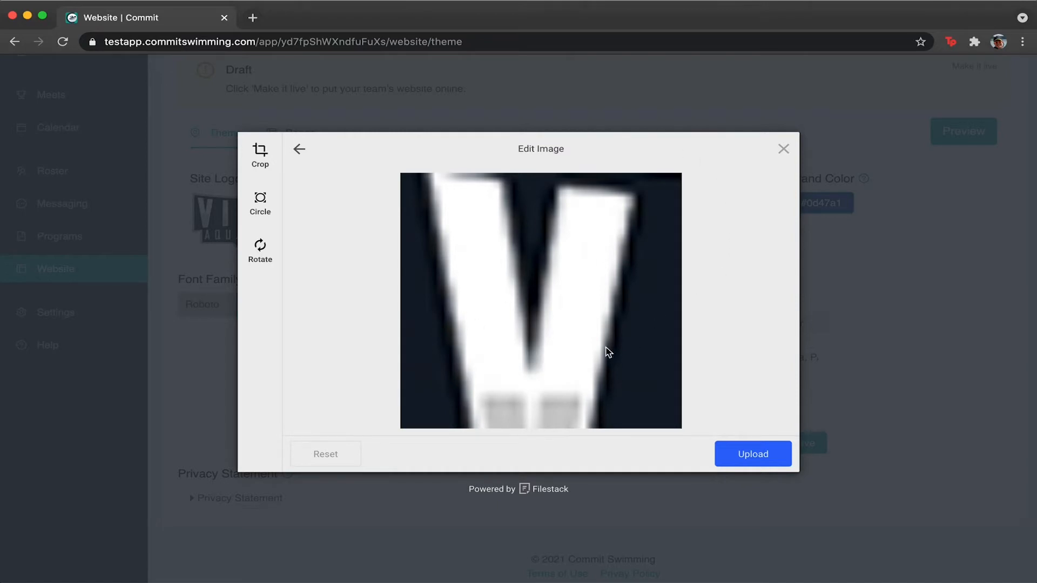
{"action": "left_click", "coordinate": [741, 456]}
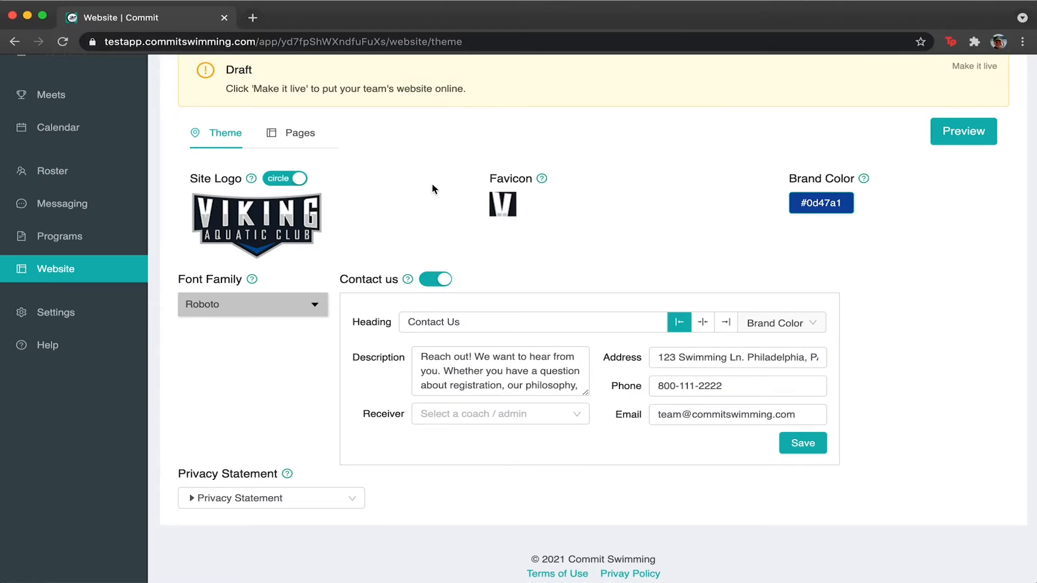
{"action": "scroll", "coordinate": [432, 185], "scroll_direction": "up", "scroll_amount": 1}
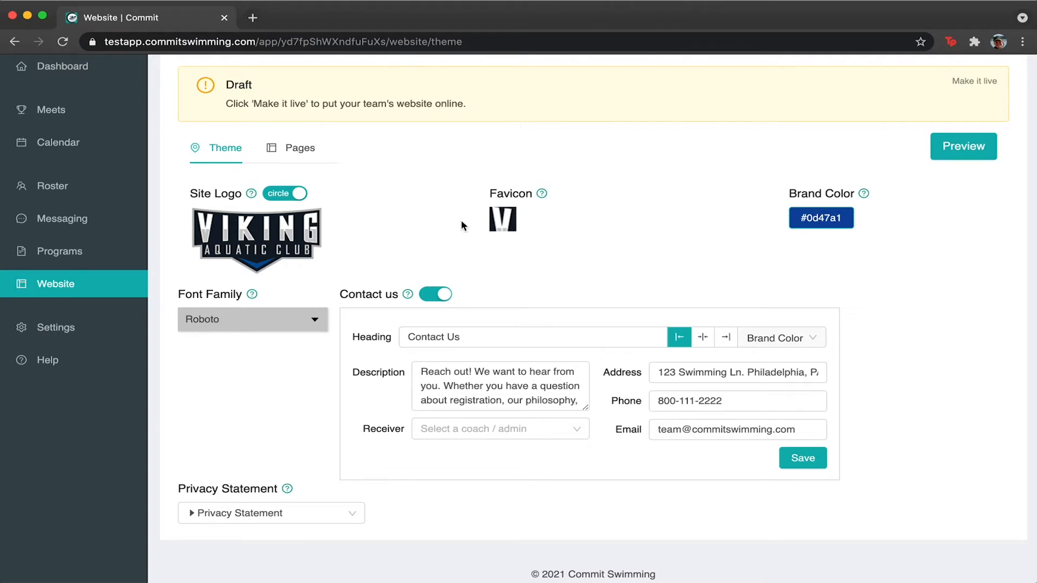
{"action": "left_click", "coordinate": [836, 224]}
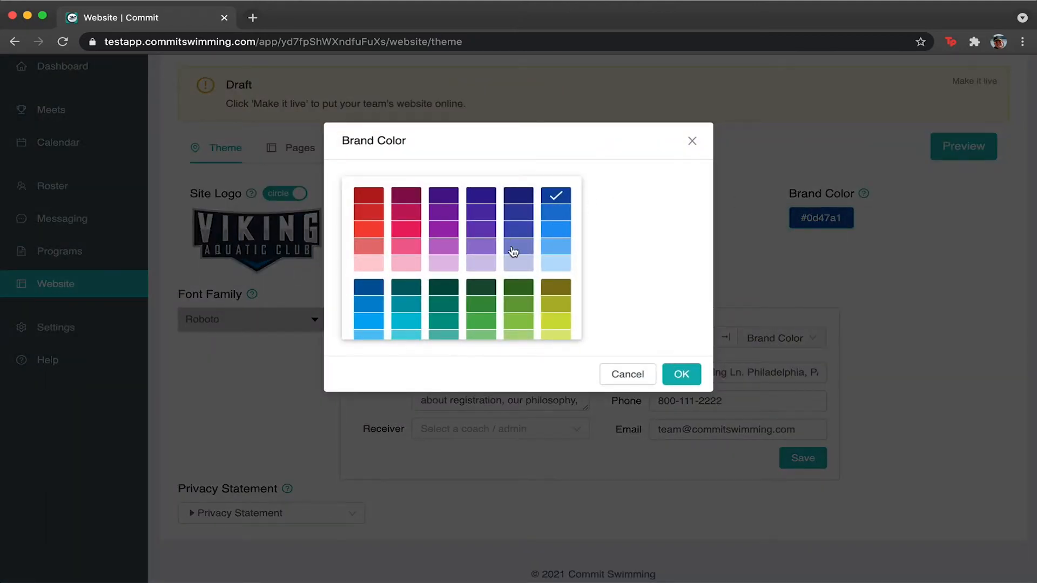
{"action": "scroll", "coordinate": [514, 251], "scroll_direction": "down", "scroll_amount": 10}
{"action": "scroll", "coordinate": [514, 250], "scroll_direction": "up", "scroll_amount": 10}
{"action": "left_click", "coordinate": [556, 196]}
{"action": "left_click", "coordinate": [682, 374]}
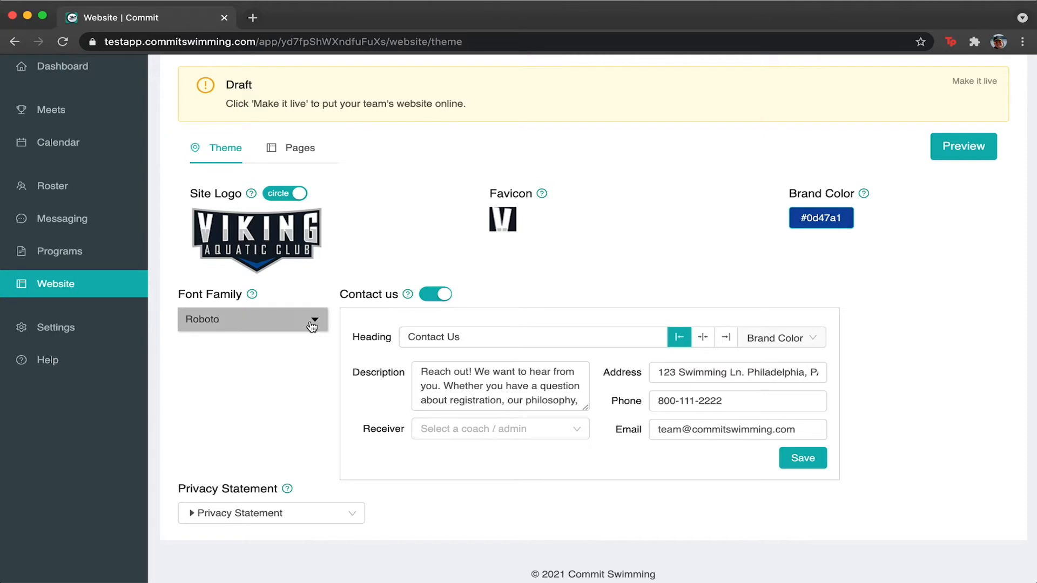
{"action": "left_click", "coordinate": [308, 324]}
{"action": "scroll", "coordinate": [284, 345], "scroll_direction": "down", "scroll_amount": 5}
{"action": "scroll", "coordinate": [285, 346], "scroll_direction": "down", "scroll_amount": 10}
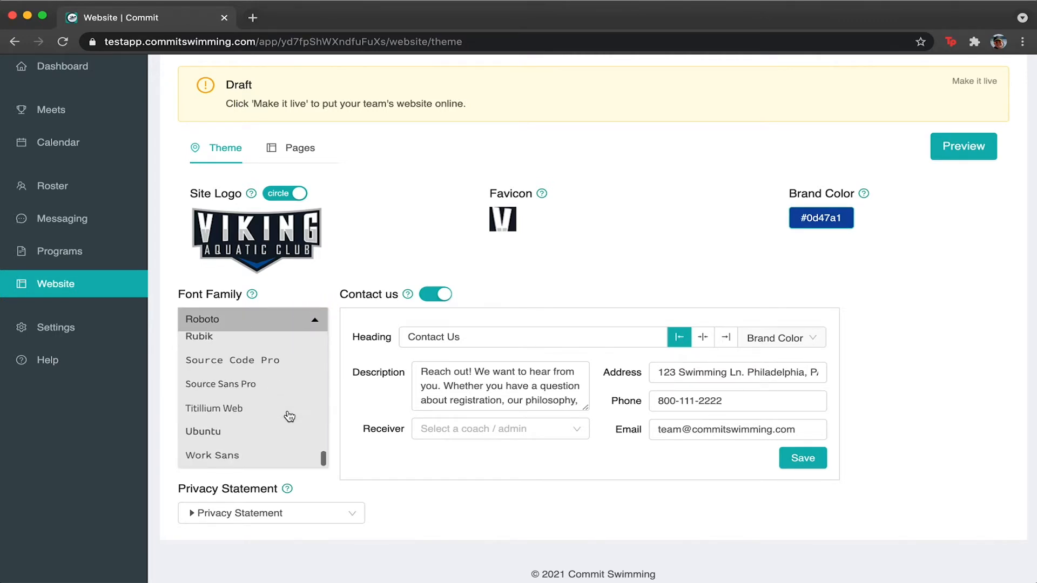
{"action": "scroll", "coordinate": [290, 416], "scroll_direction": "up", "scroll_amount": 5}
{"action": "scroll", "coordinate": [289, 416], "scroll_direction": "up", "scroll_amount": 6}
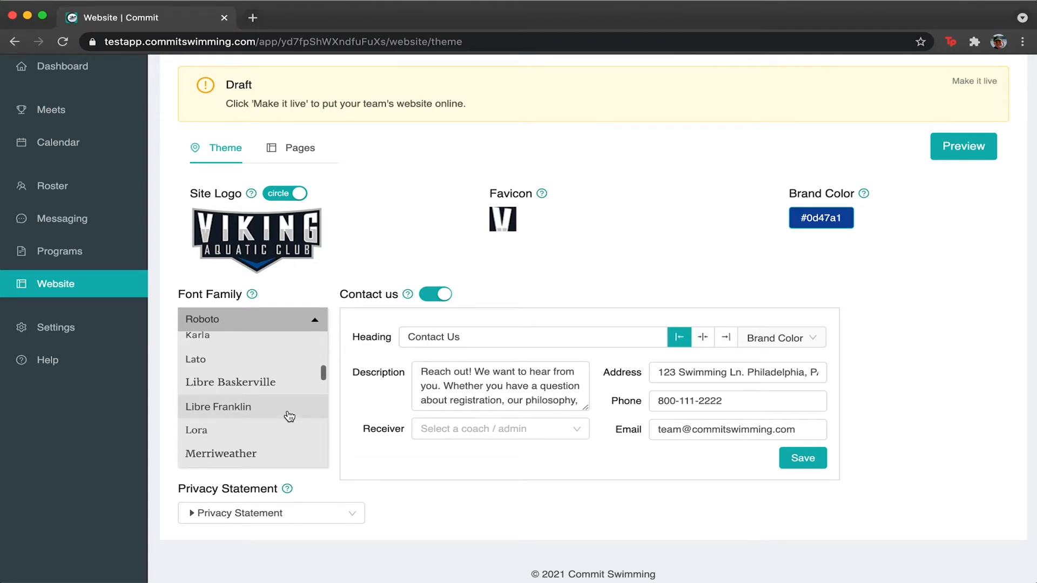
{"action": "scroll", "coordinate": [290, 416], "scroll_direction": "up", "scroll_amount": 6}
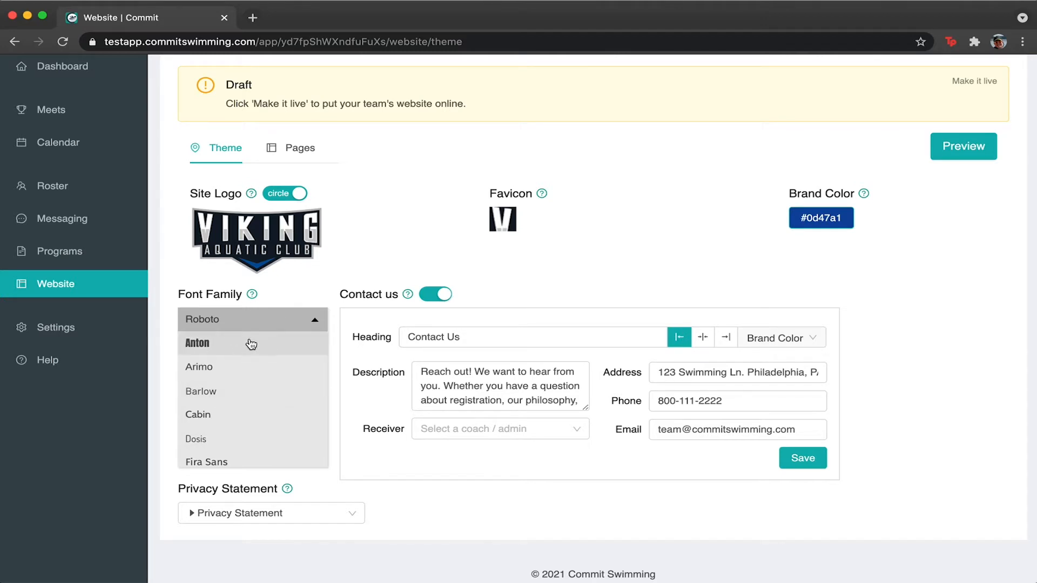
{"action": "left_click", "coordinate": [256, 319]}
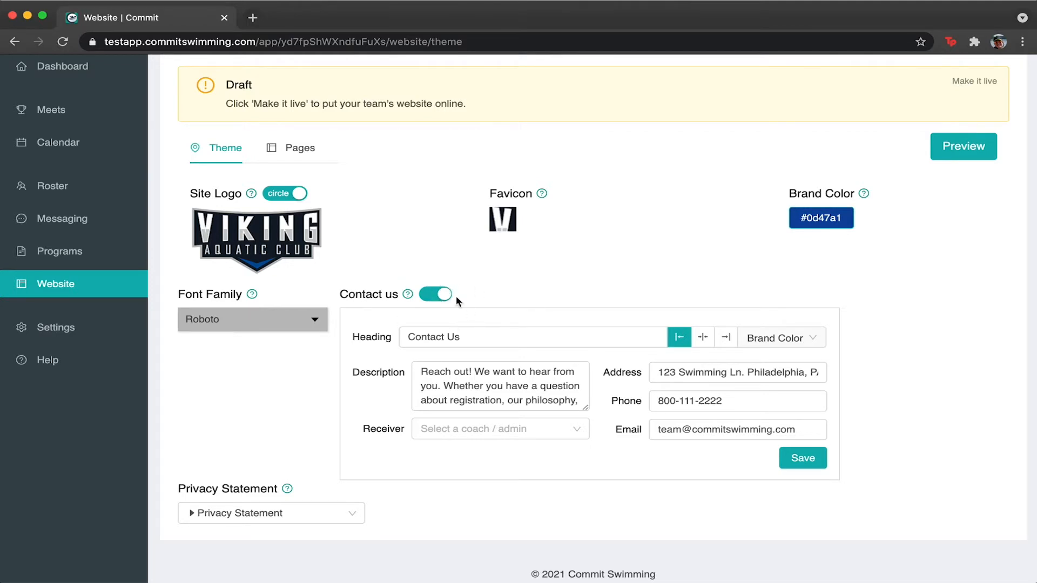
{"action": "left_click", "coordinate": [491, 336]}
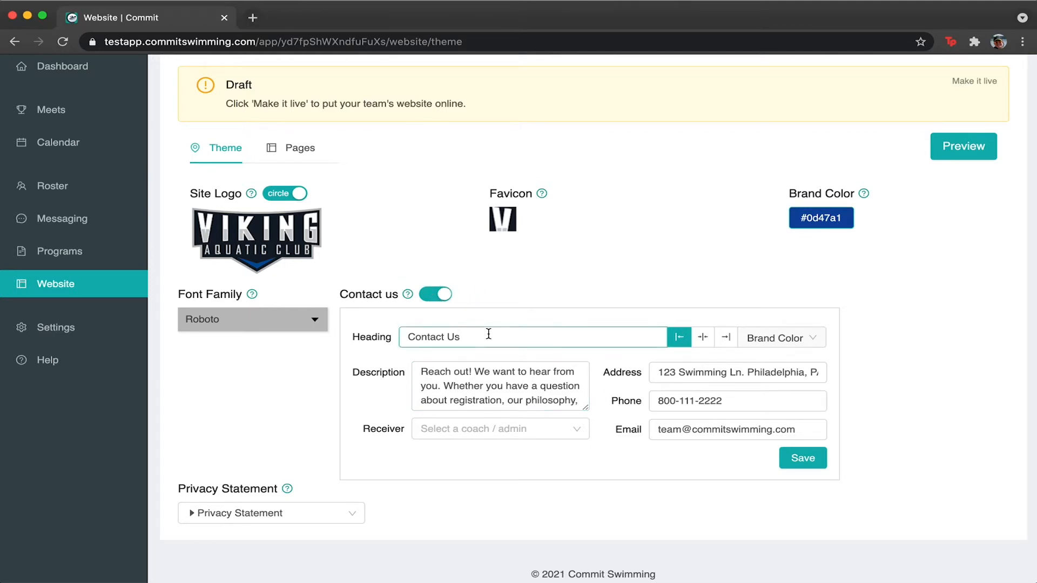
{"action": "triple_click", "coordinate": [490, 336]}
{"action": "type", "text": "Reach out to us"}
{"action": "key", "text": "super+a"}
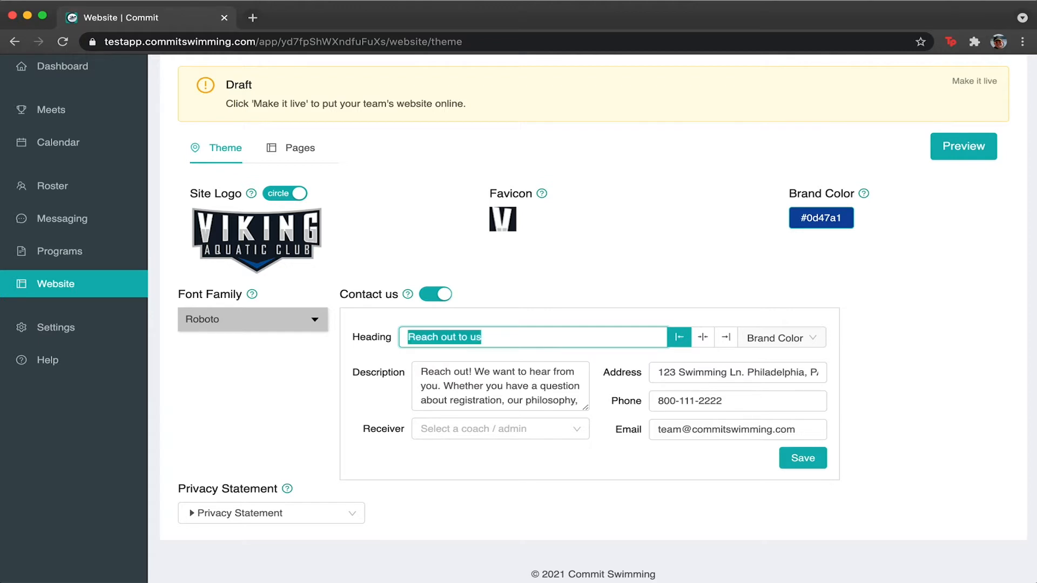
{"action": "type", "text": "We want to hear from you"}
{"action": "key", "text": "super+a"}
{"action": "type", "text": "Contact Us"}
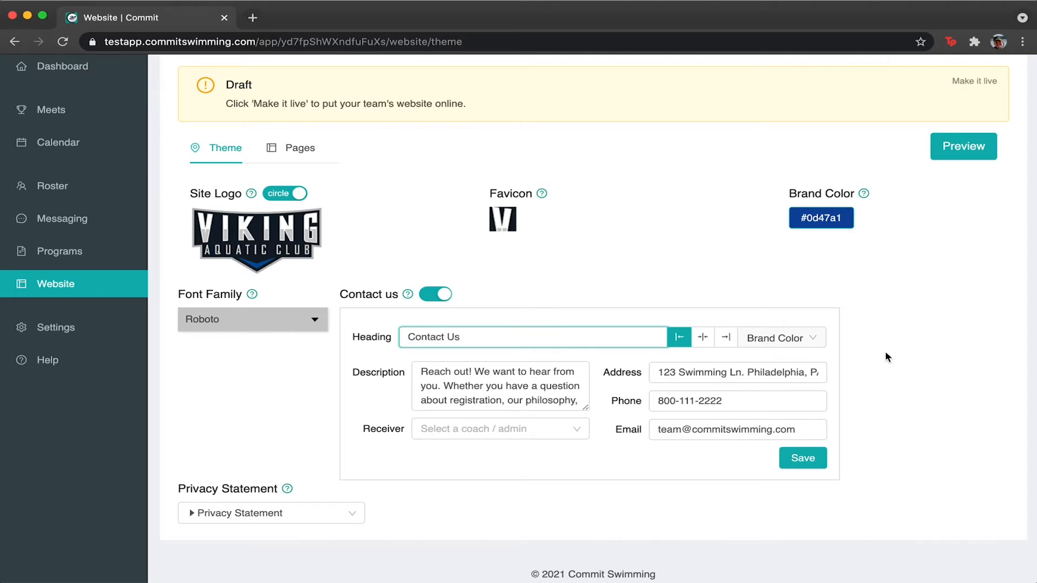
{"action": "left_click", "coordinate": [935, 330]}
{"action": "left_click", "coordinate": [462, 337]}
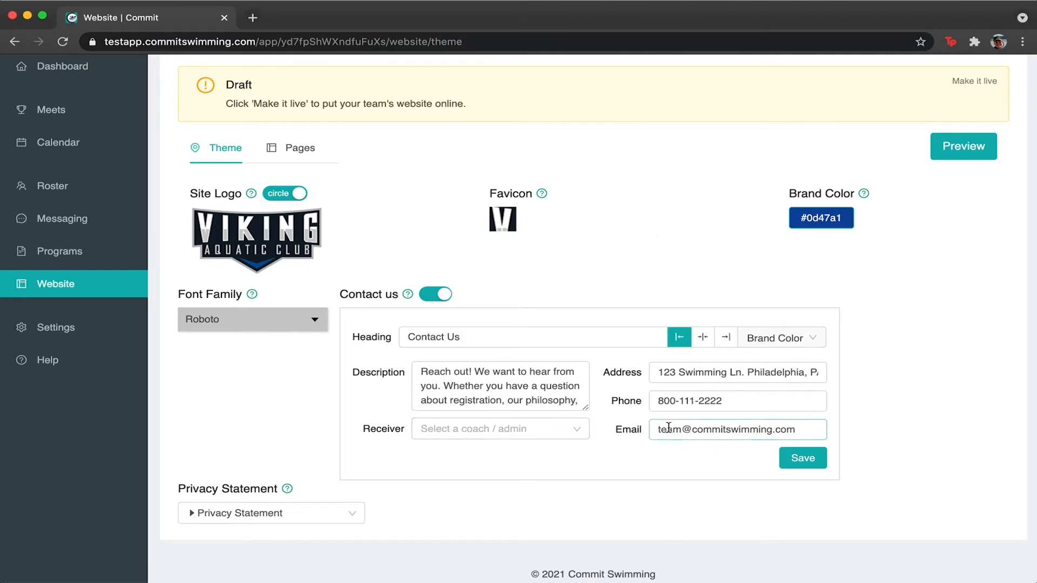
Review the contact form's e-mail, phone and address values by selecting them.
{"action": "left_click_drag", "start_coordinate": [656, 429], "coordinate": [809, 435]}
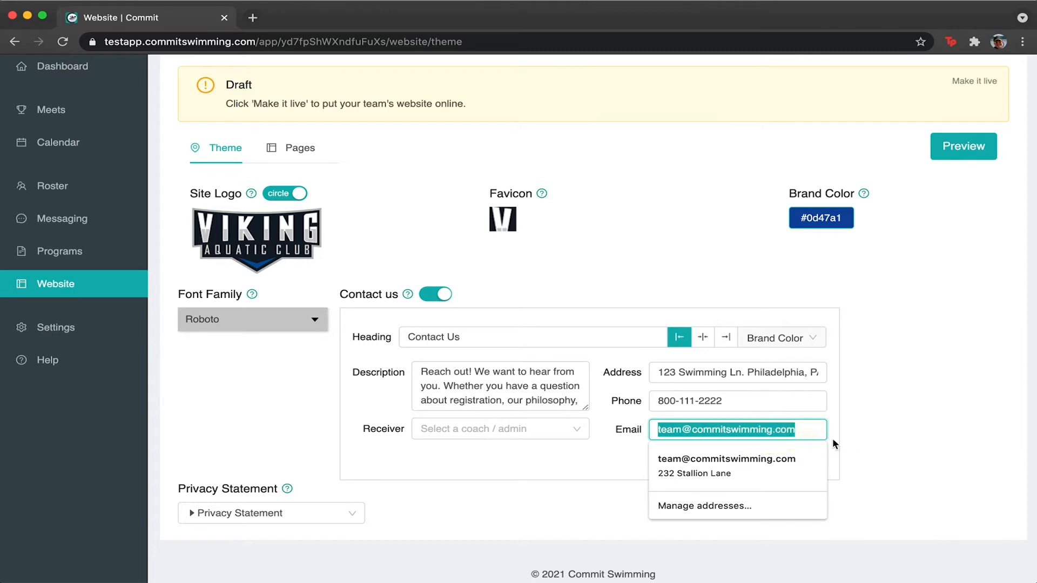
{"action": "double_click", "coordinate": [805, 430]}
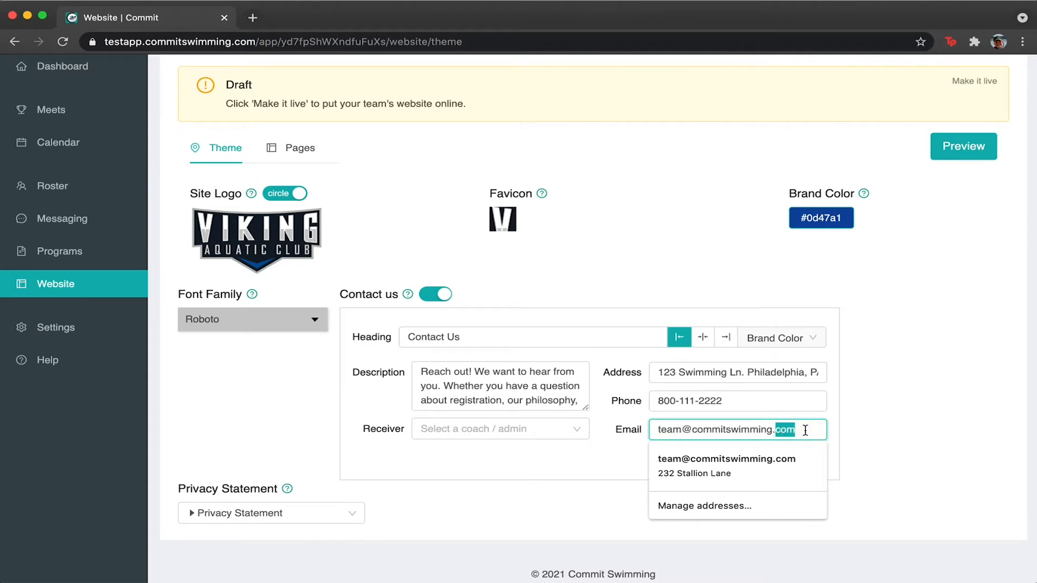
{"action": "left_click", "coordinate": [751, 400]}
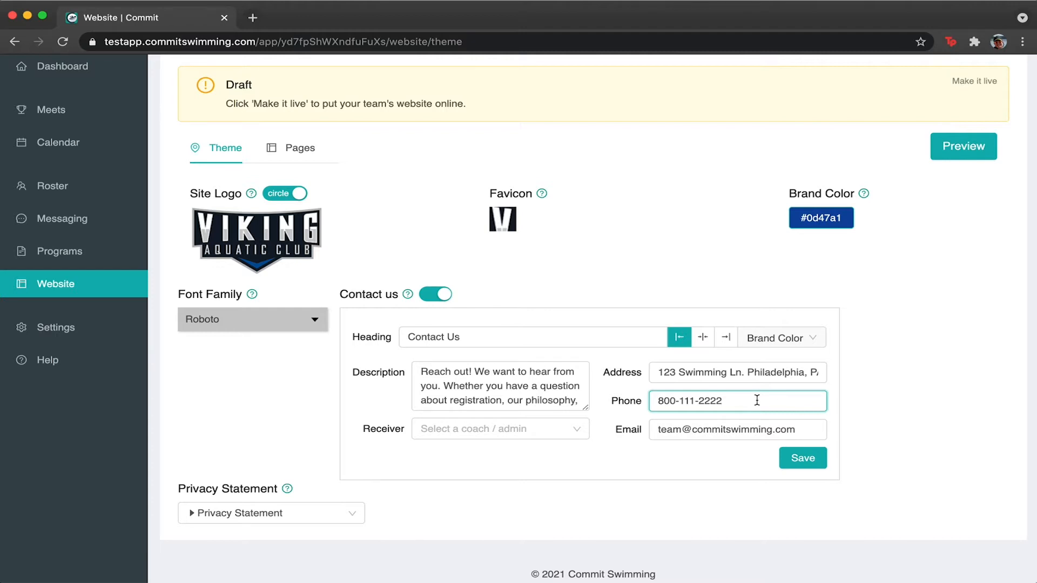
{"action": "left_click", "coordinate": [709, 372]}
{"action": "triple_click", "coordinate": [710, 372]}
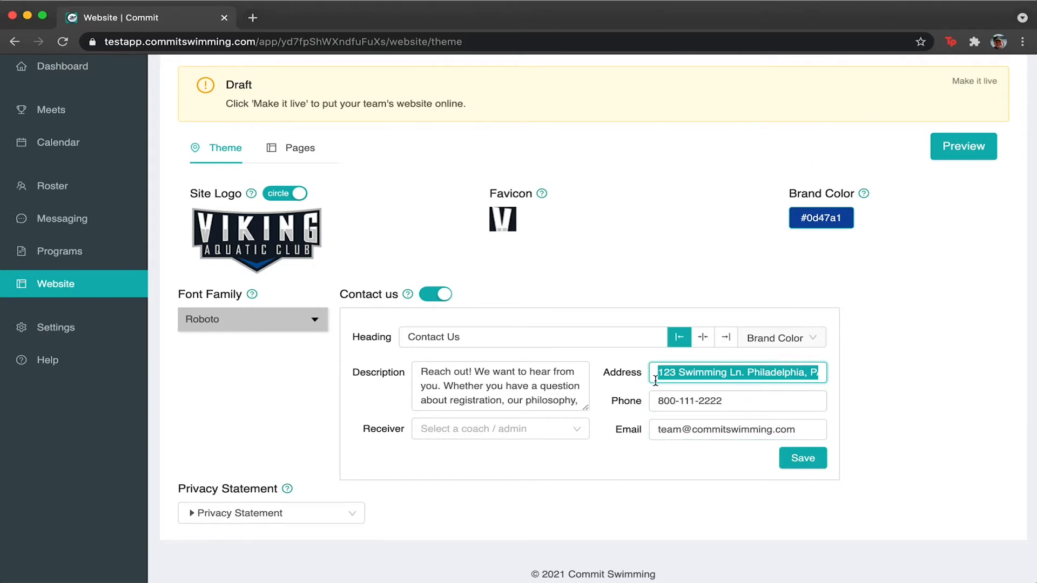
{"action": "left_click", "coordinate": [776, 373]}
Review the contact description text, then open the Receiver dropdown.
{"action": "left_click", "coordinate": [461, 371]}
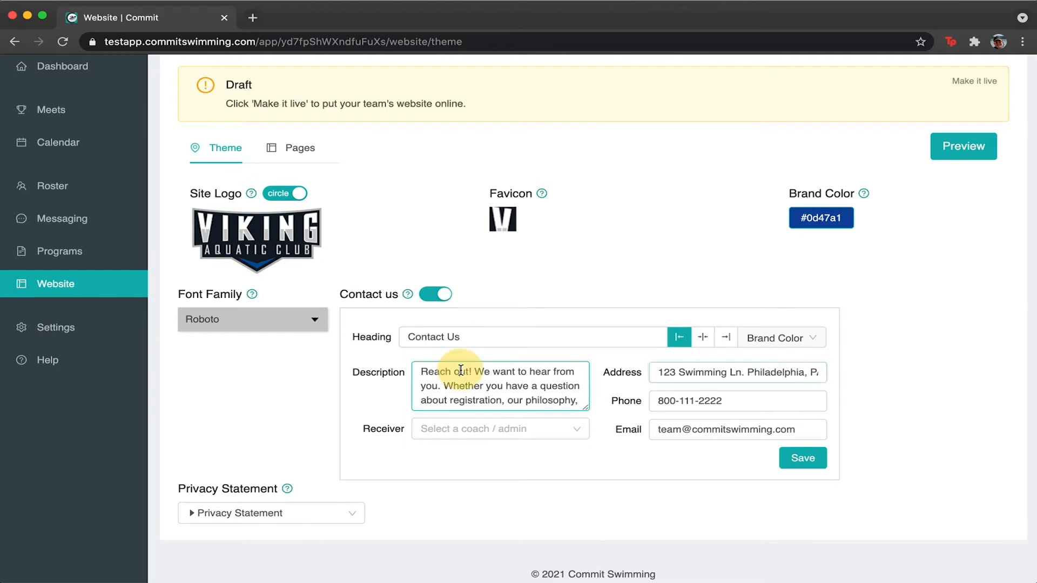
{"action": "triple_click", "coordinate": [461, 371]}
{"action": "left_click", "coordinate": [516, 389]}
{"action": "scroll", "coordinate": [516, 389], "scroll_direction": "down", "scroll_amount": 3}
{"action": "scroll", "coordinate": [516, 389], "scroll_direction": "up", "scroll_amount": 6}
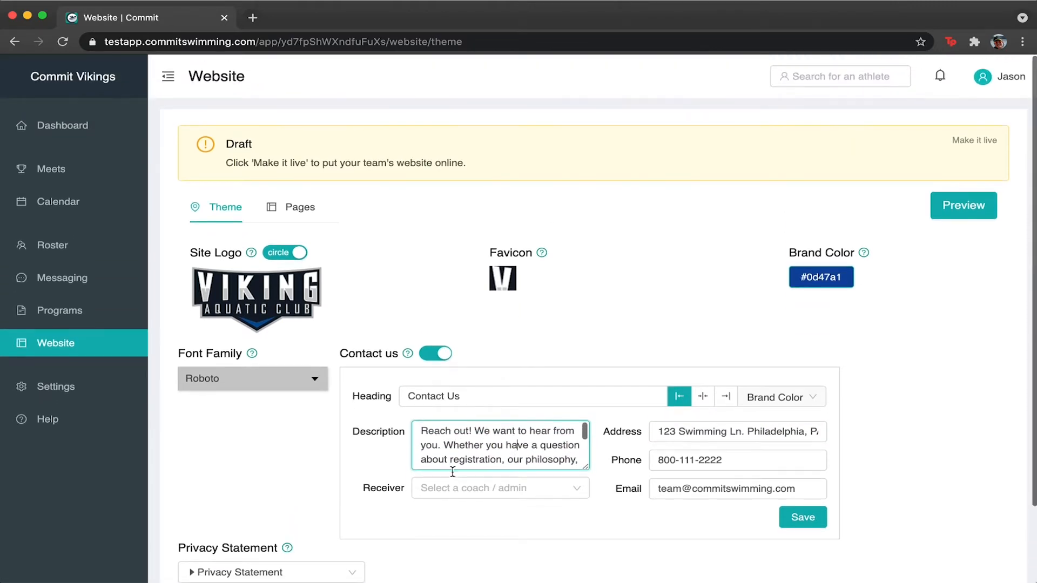
{"action": "left_click", "coordinate": [520, 488]}
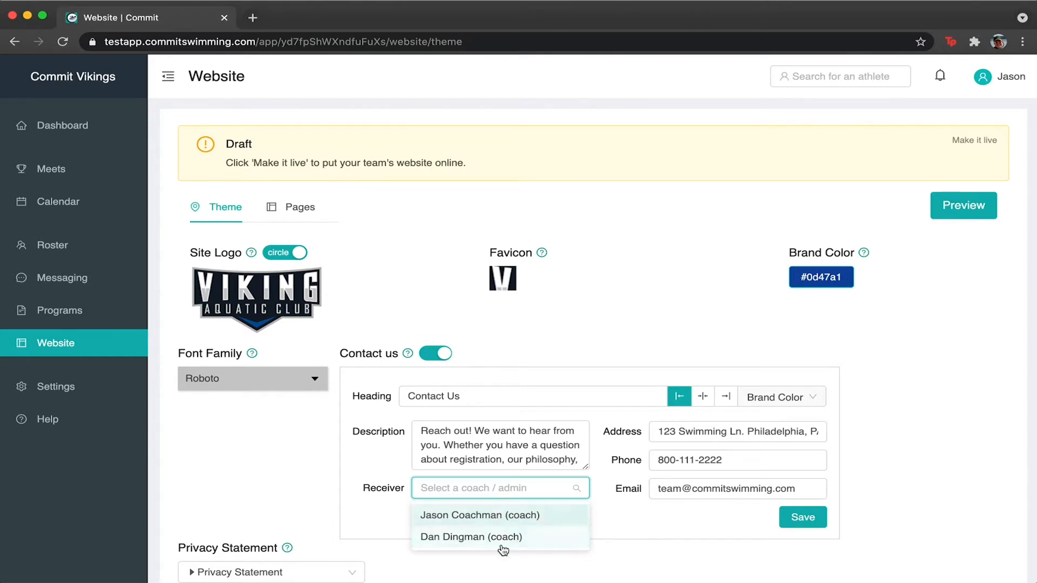
Choose the first listed coach as the contact form's message receiver.
{"action": "left_click", "coordinate": [643, 533]}
{"action": "left_click", "coordinate": [570, 488]}
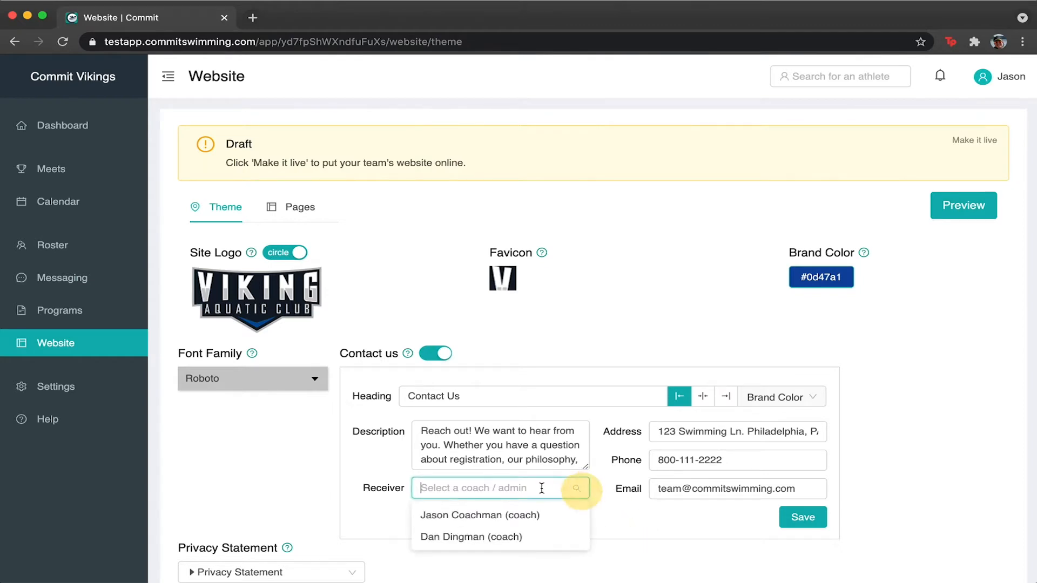
{"action": "left_click", "coordinate": [574, 514]}
{"action": "left_click", "coordinate": [633, 526]}
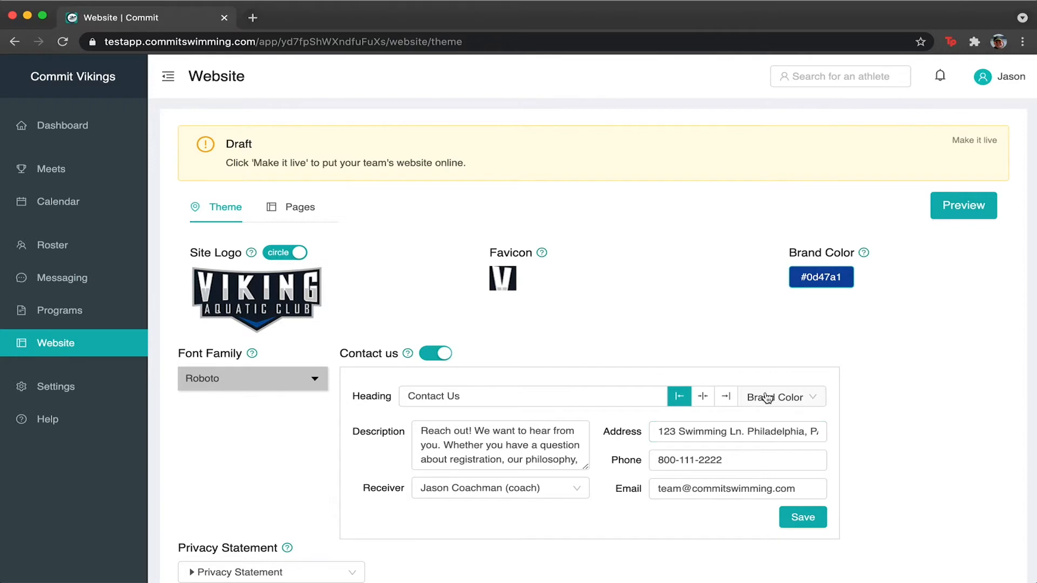
Check the heading color options and leave the heading in Brand Color.
{"action": "left_click", "coordinate": [814, 400]}
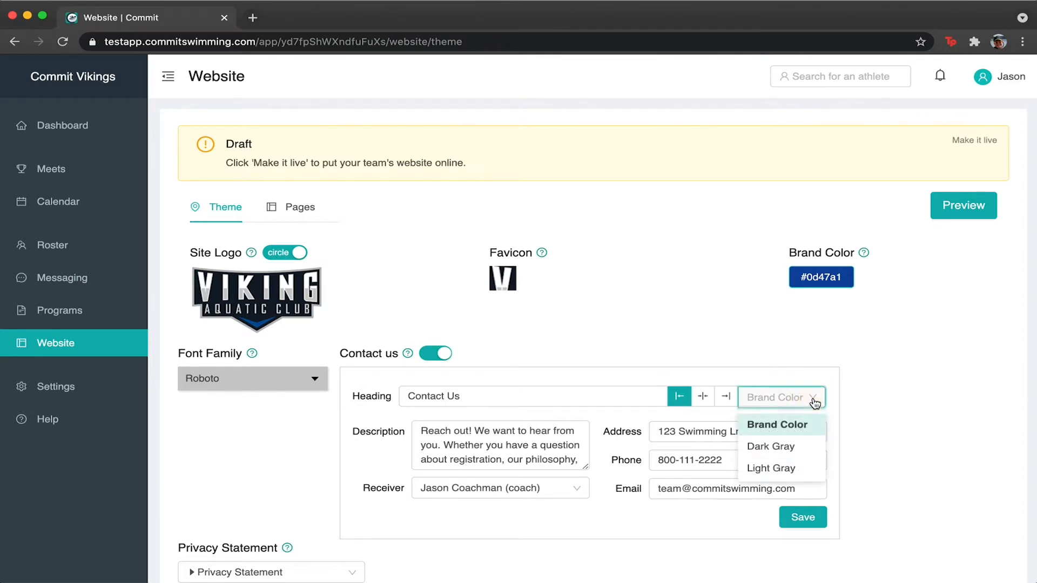
{"action": "left_click", "coordinate": [865, 386]}
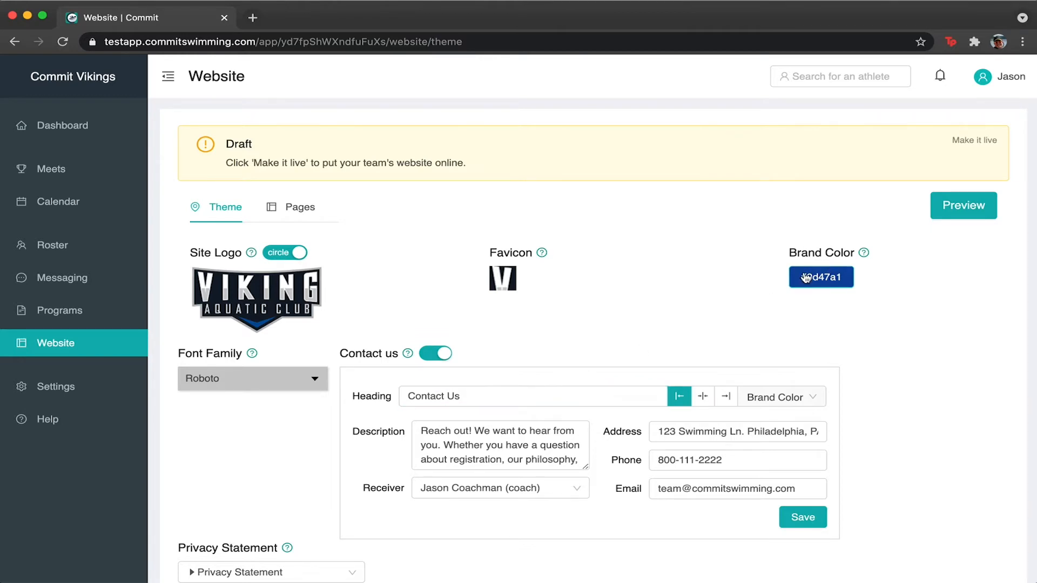
{"action": "left_click", "coordinate": [754, 398]}
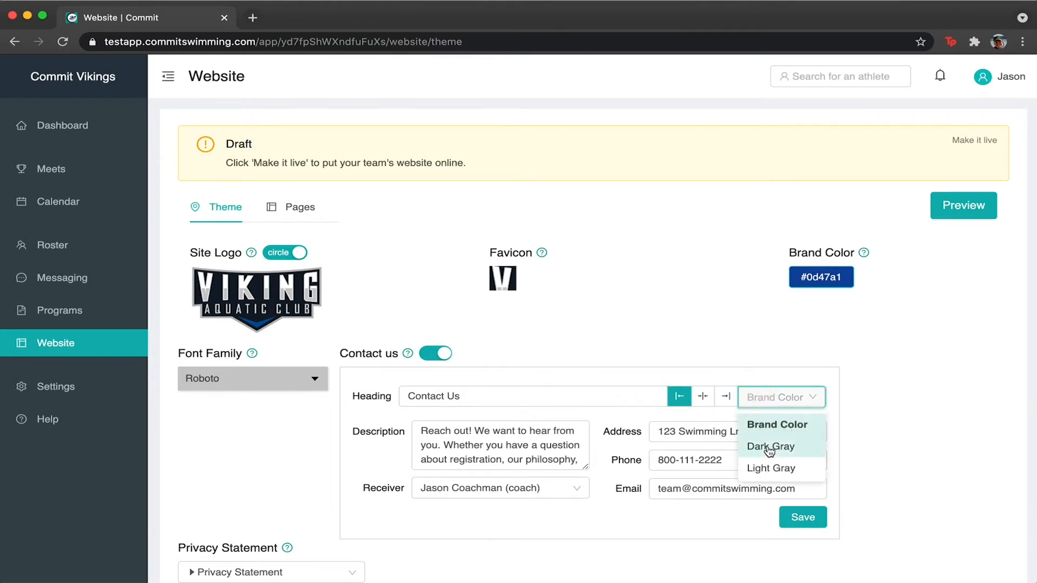
{"action": "left_click", "coordinate": [915, 382]}
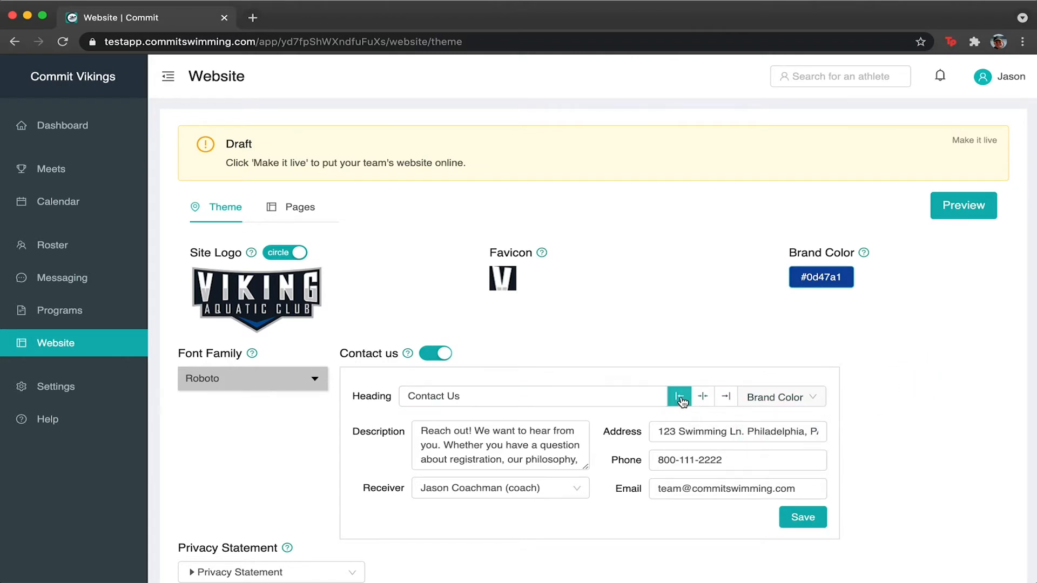
Set the Contact Us heading alignment to center after briefly trying right alignment.
{"action": "left_click", "coordinate": [702, 398]}
{"action": "left_click", "coordinate": [724, 398]}
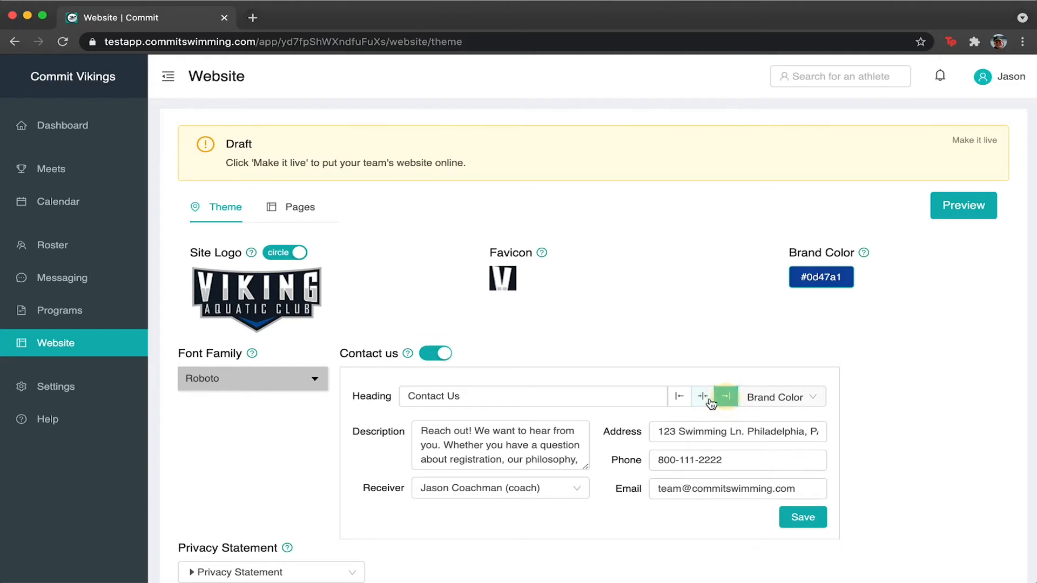
{"action": "left_click", "coordinate": [702, 398]}
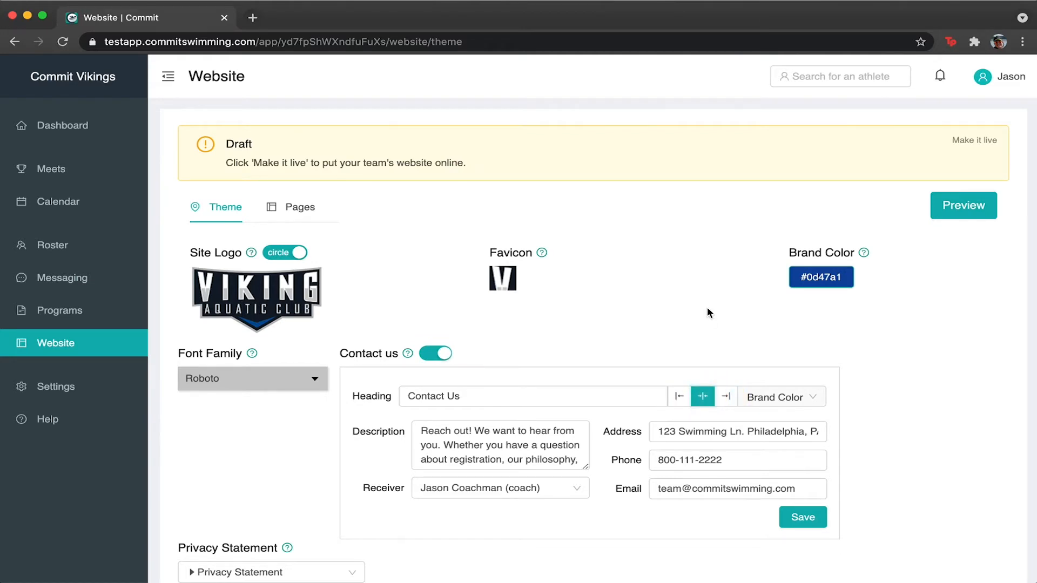
{"action": "scroll", "coordinate": [707, 312], "scroll_direction": "down", "scroll_amount": 3}
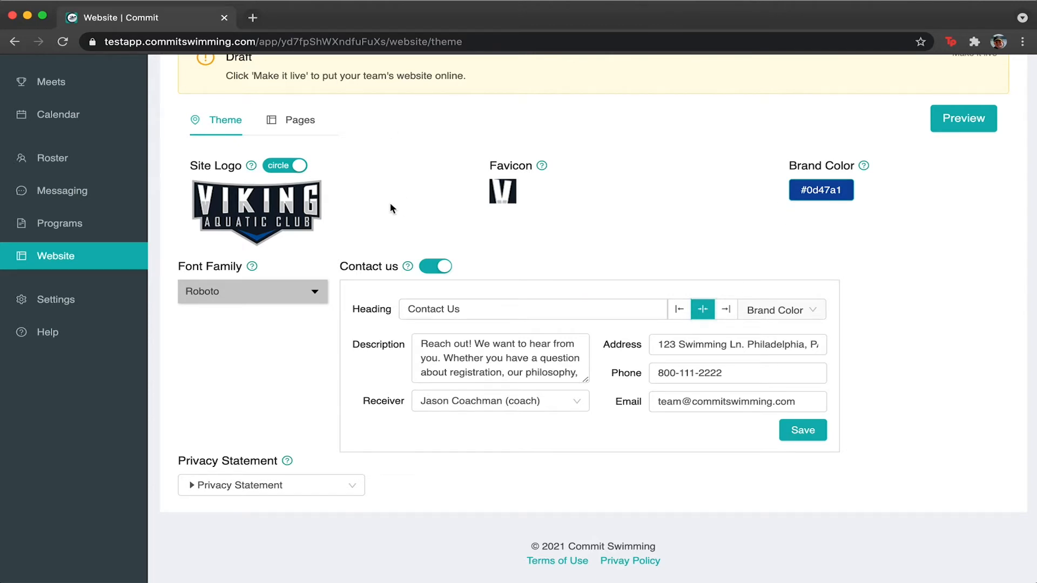
{"action": "scroll", "coordinate": [390, 209], "scroll_direction": "up", "scroll_amount": 3}
{"action": "scroll", "coordinate": [370, 253], "scroll_direction": "down", "scroll_amount": 1}
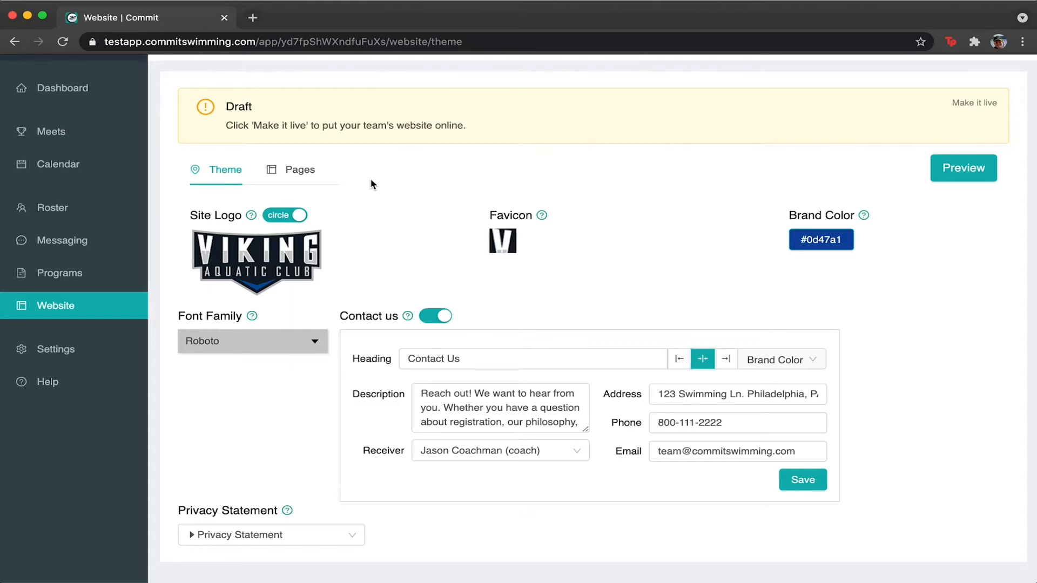
Open a preview of the club website from the Theme page.
{"action": "left_click", "coordinate": [295, 170]}
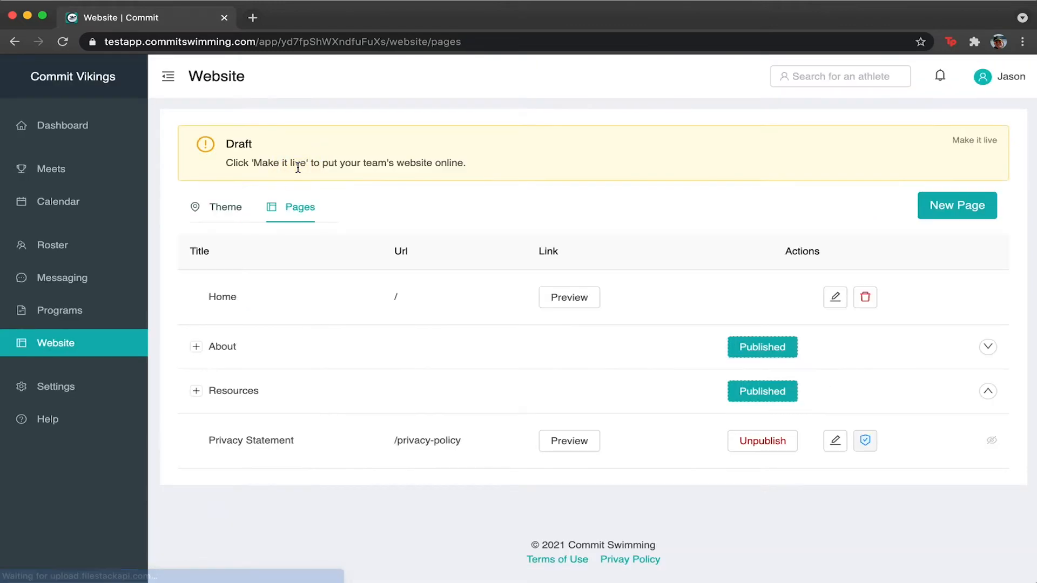
{"action": "left_click", "coordinate": [223, 209]}
{"action": "left_click", "coordinate": [963, 205]}
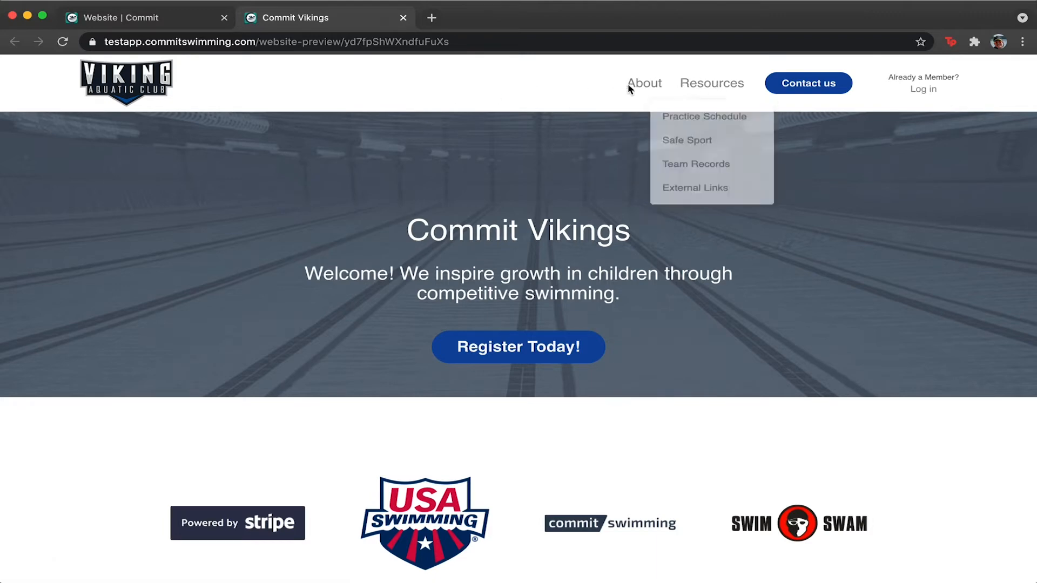
Open and close the preview's Contact Us popup, then scroll the page.
{"action": "left_click", "coordinate": [821, 85]}
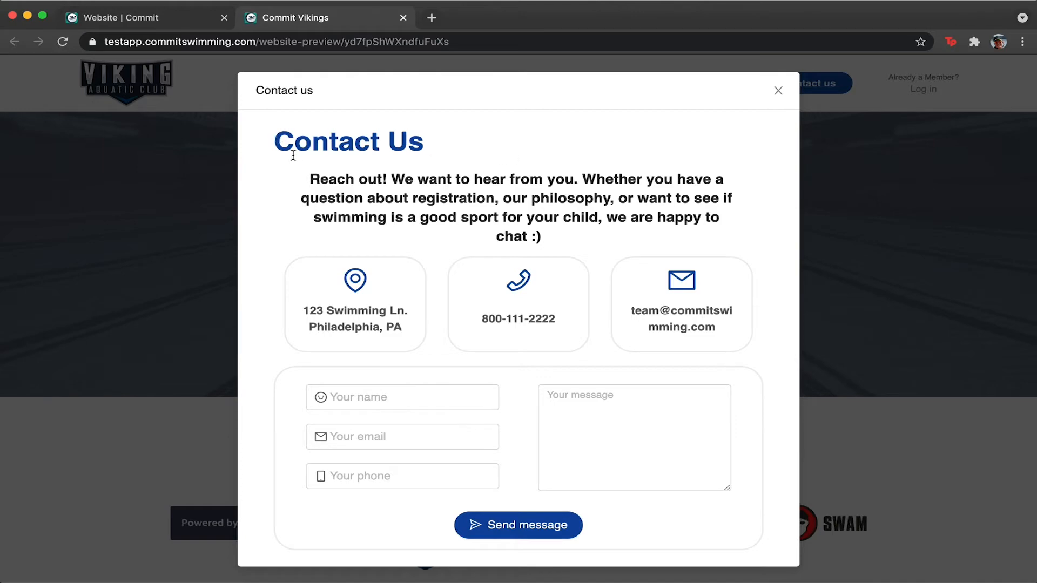
{"action": "left_click", "coordinate": [778, 91]}
{"action": "scroll", "coordinate": [748, 240], "scroll_direction": "down", "scroll_amount": 15}
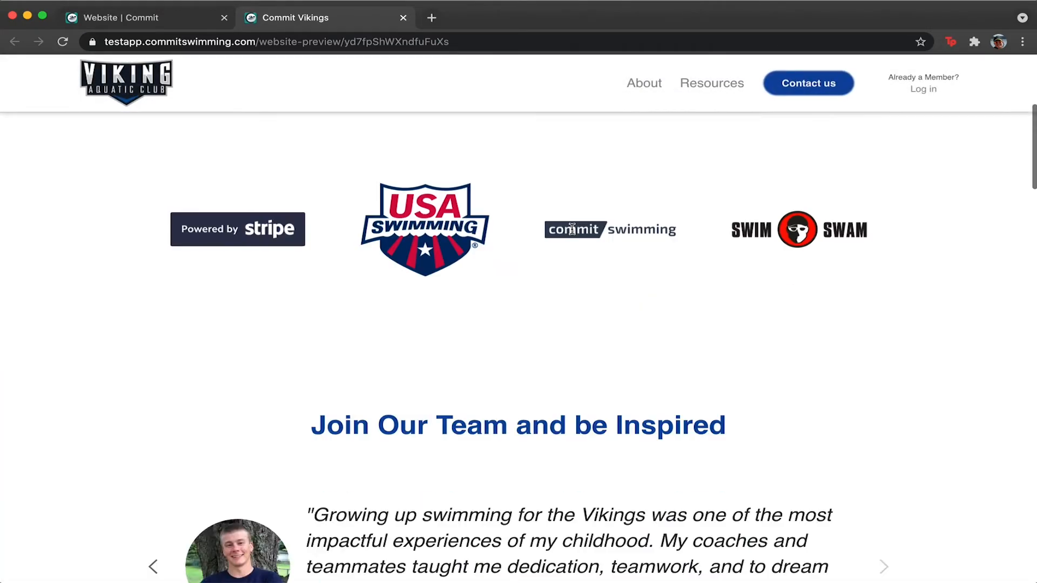
{"action": "scroll", "coordinate": [574, 234], "scroll_direction": "up", "scroll_amount": 15}
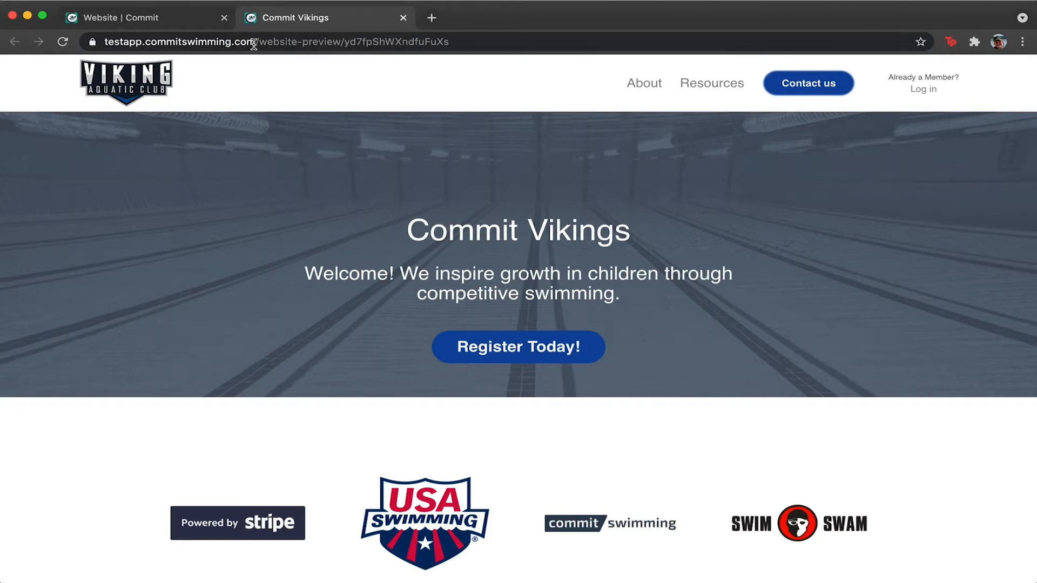
Close the old preview and preview the Home page from the Pages list.
{"action": "left_click", "coordinate": [404, 19]}
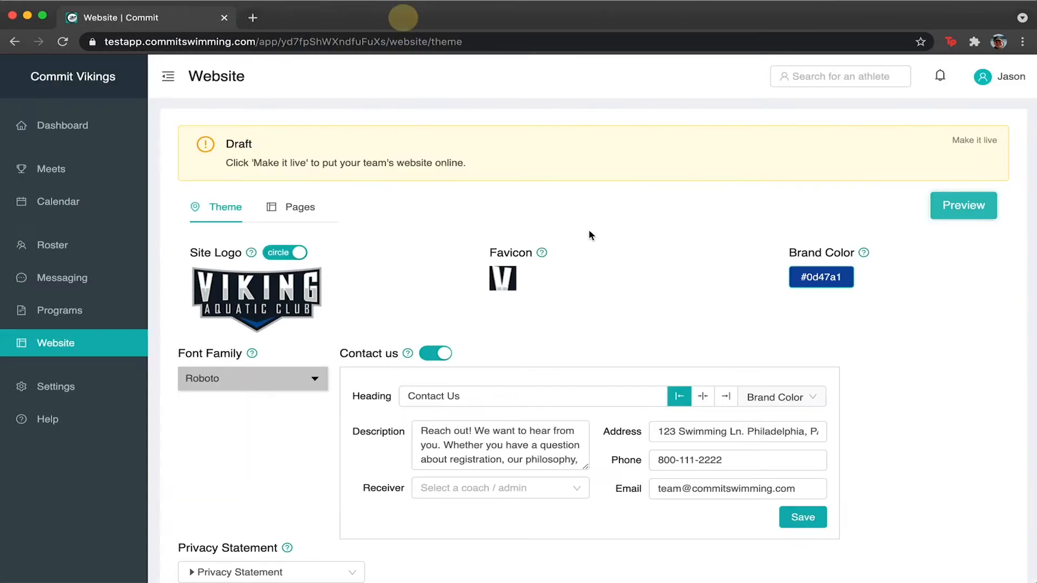
{"action": "left_click", "coordinate": [652, 231]}
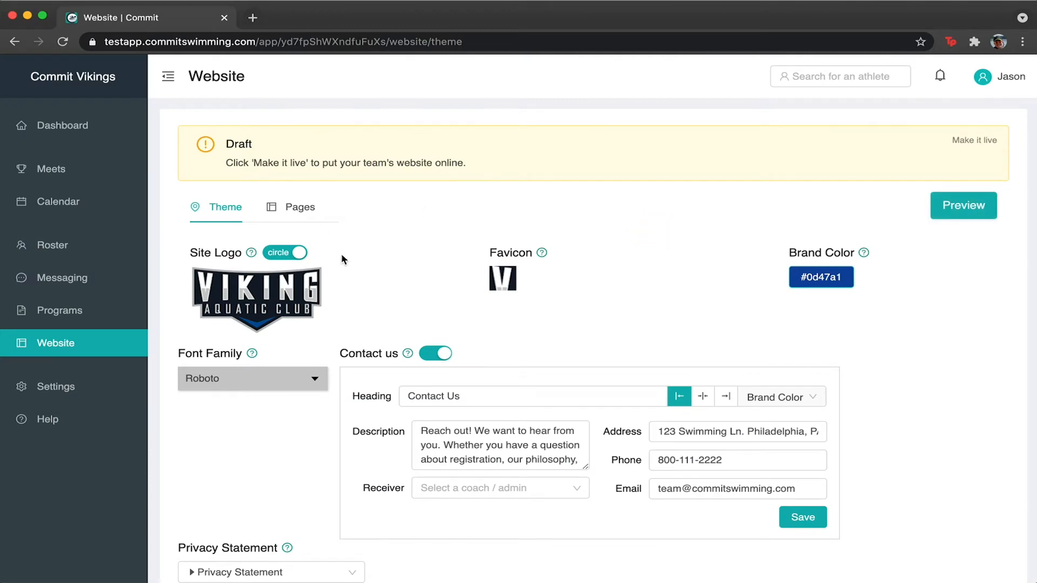
{"action": "left_click", "coordinate": [296, 207]}
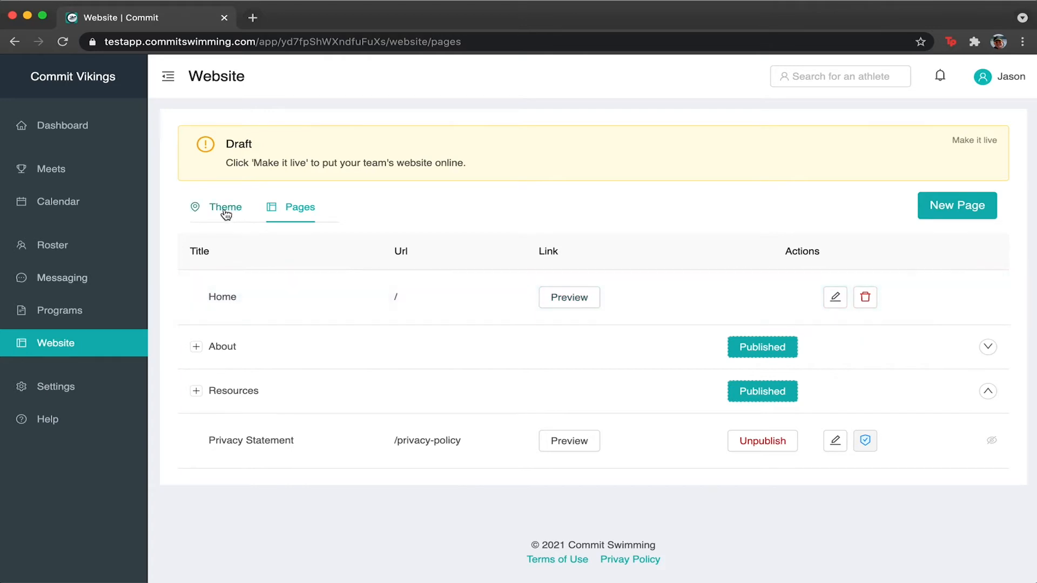
{"action": "left_click", "coordinate": [582, 303]}
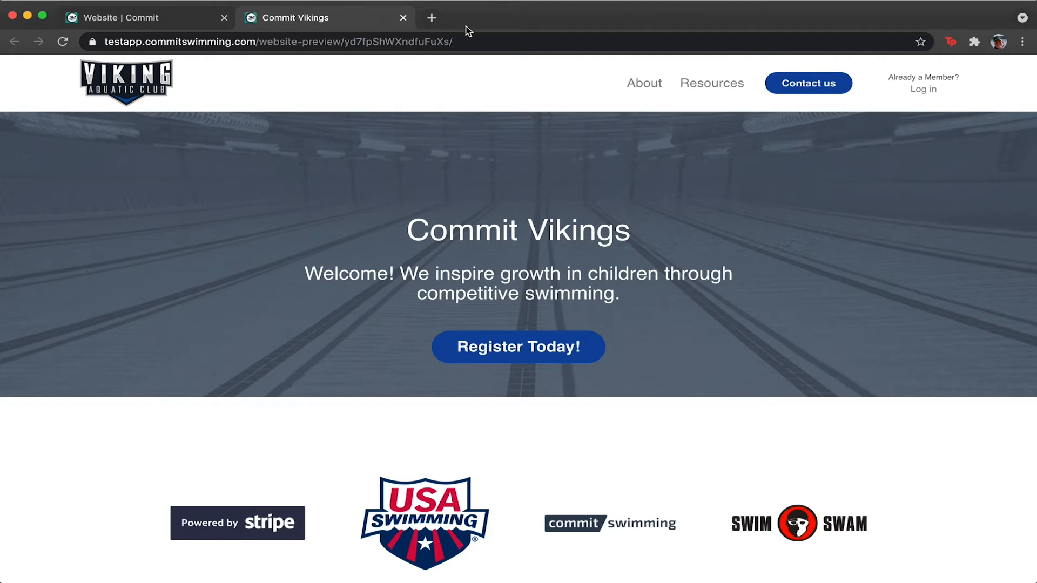
Visit the Staff and Practice Schedule pages, return home, then close the preview.
{"action": "mouse_move", "coordinate": [642, 97]}
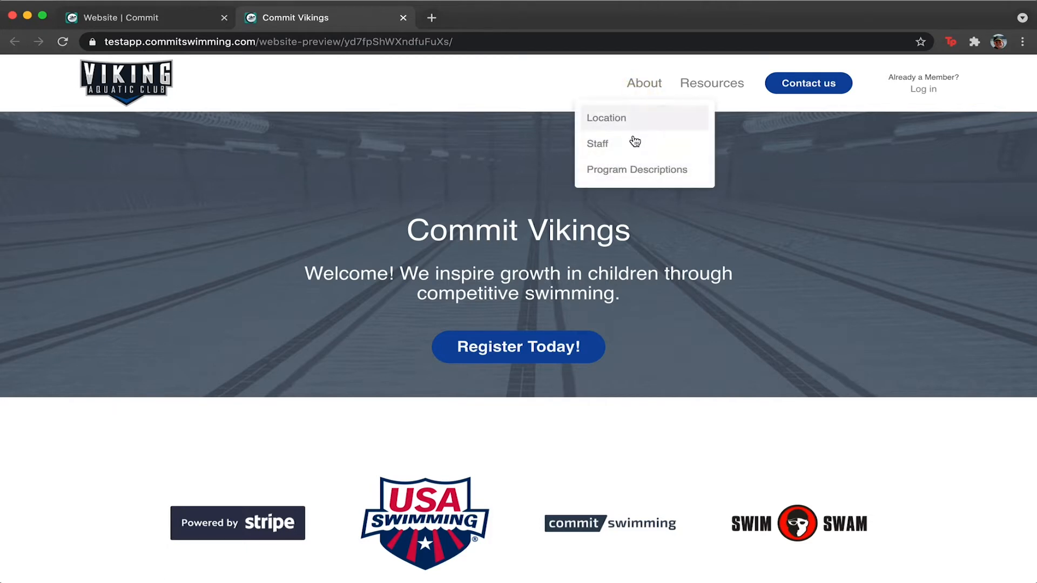
{"action": "left_click", "coordinate": [634, 140]}
{"action": "mouse_move", "coordinate": [711, 86]}
{"action": "left_click", "coordinate": [708, 118]}
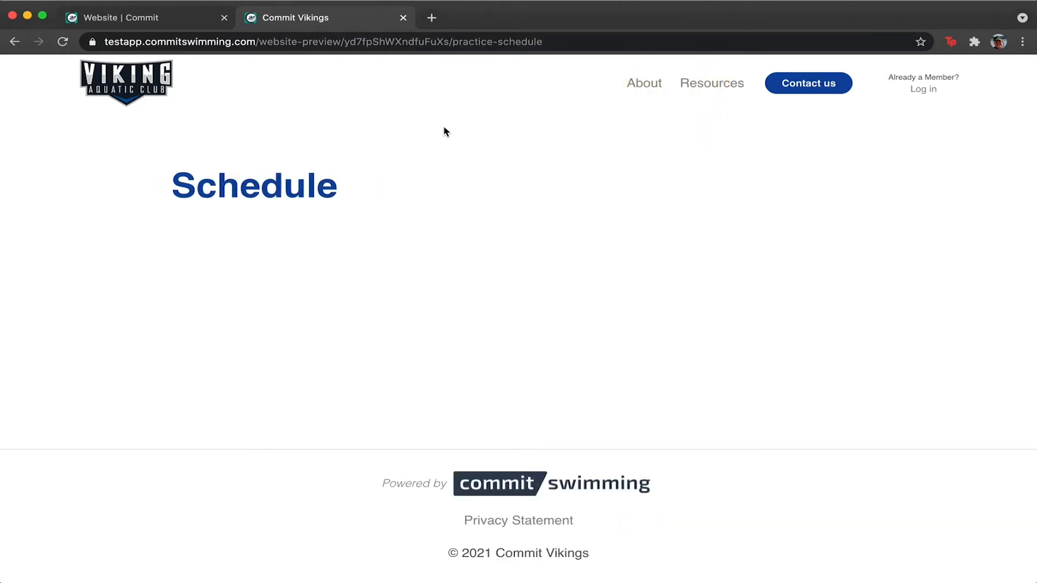
{"action": "left_click", "coordinate": [131, 87]}
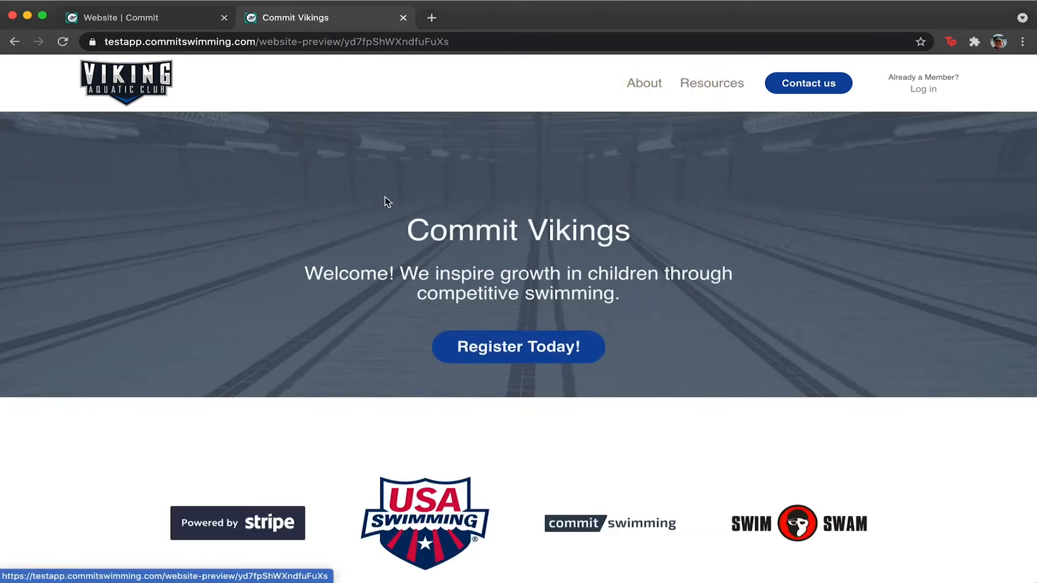
{"action": "left_click", "coordinate": [403, 17]}
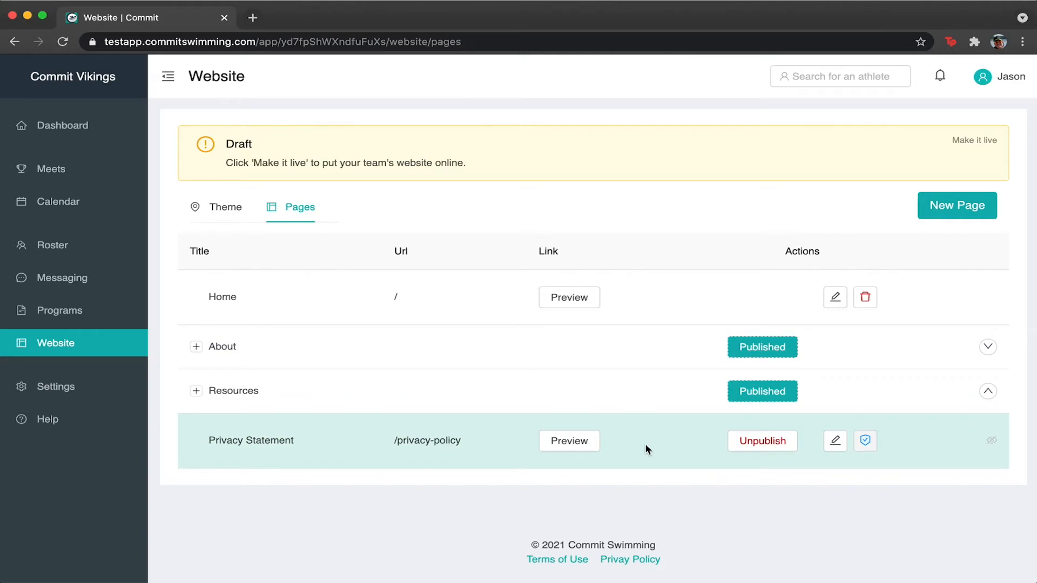
Look through the Privacy Statement page editor, then go back to the Pages list.
{"action": "left_click", "coordinate": [835, 443]}
{"action": "scroll", "coordinate": [558, 377], "scroll_direction": "down", "scroll_amount": 15}
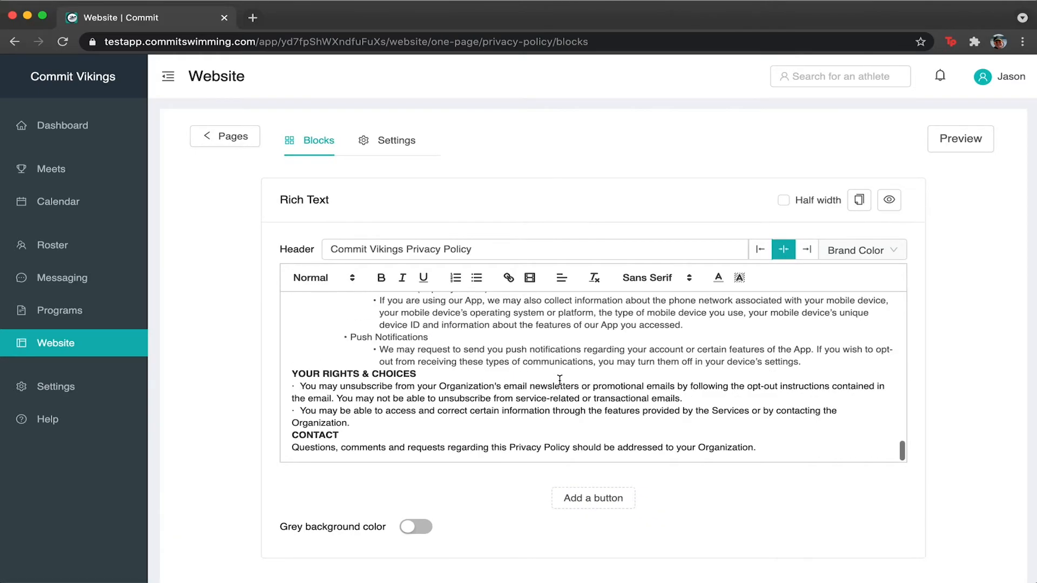
{"action": "scroll", "coordinate": [560, 380], "scroll_direction": "up", "scroll_amount": 20}
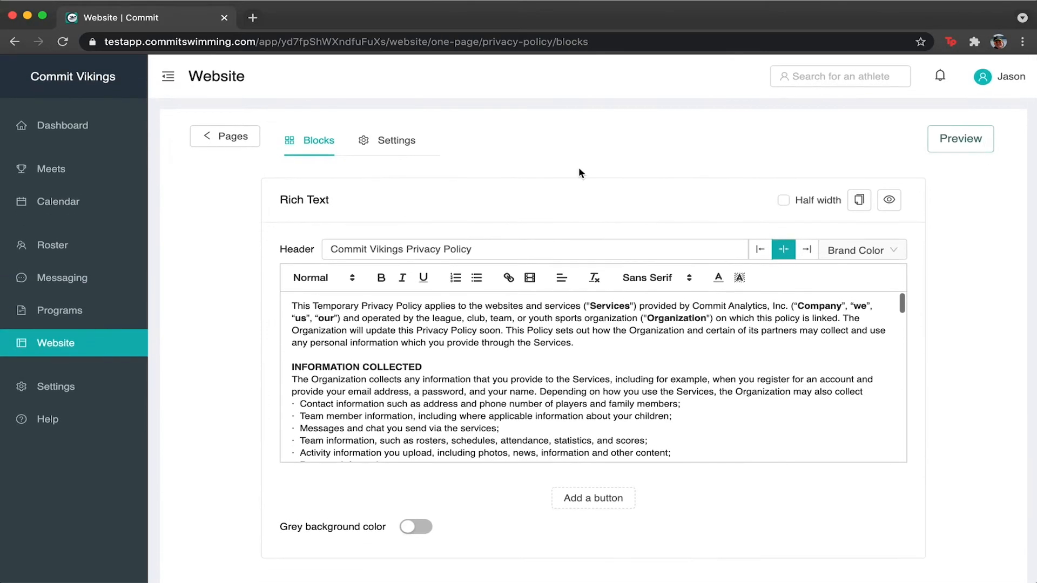
{"action": "left_click", "coordinate": [208, 133]}
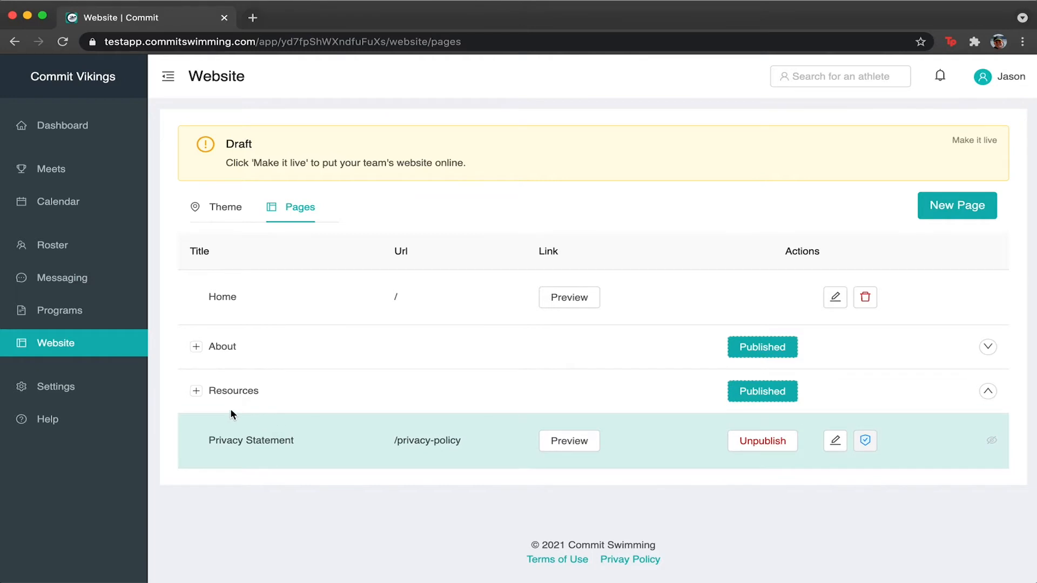
{"action": "left_click", "coordinate": [196, 390]}
{"action": "scroll", "coordinate": [196, 391], "scroll_direction": "down", "scroll_amount": 2}
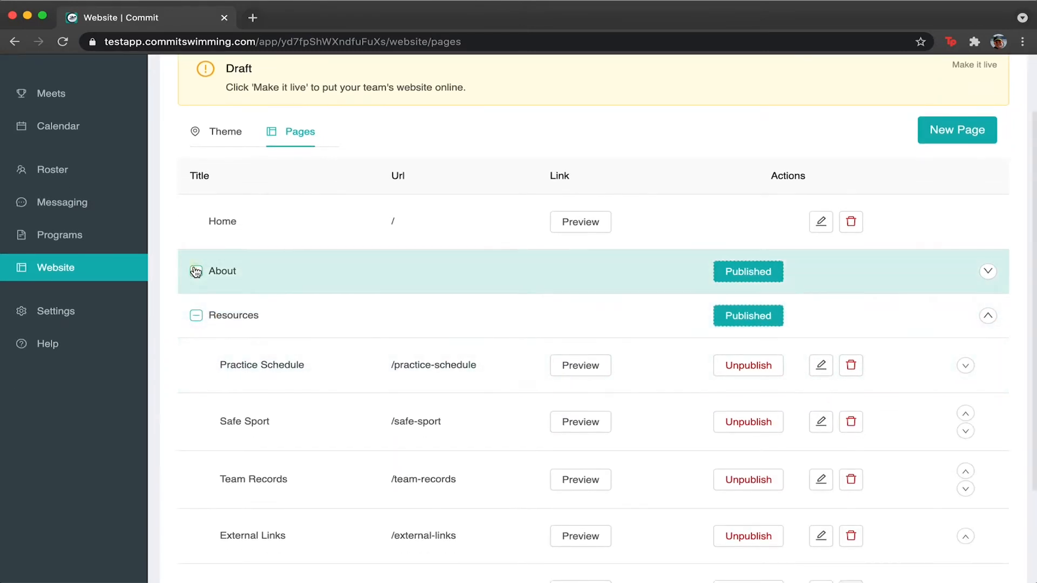
{"action": "left_click", "coordinate": [196, 272]}
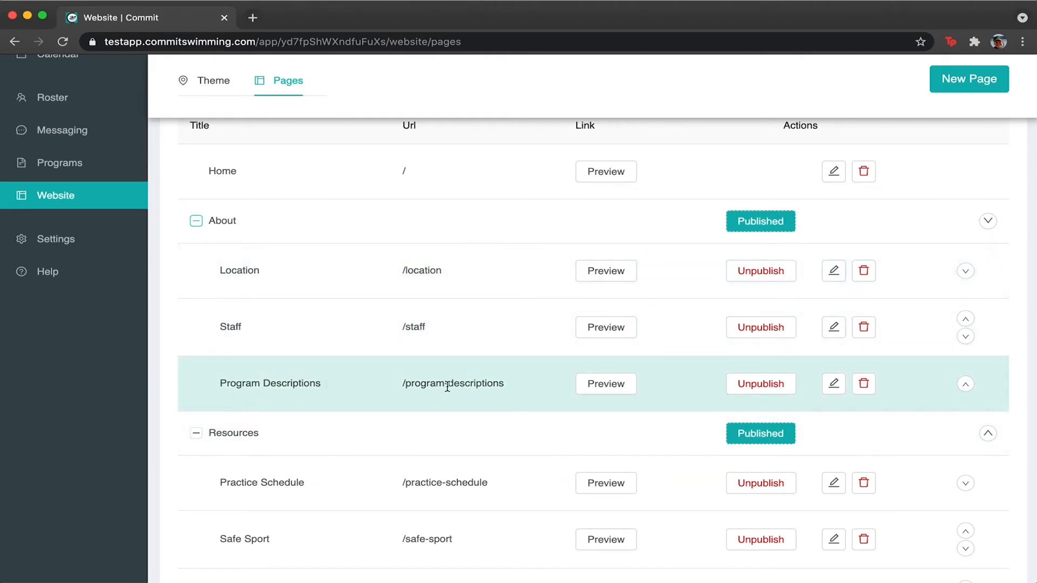
{"action": "scroll", "coordinate": [475, 388], "scroll_direction": "down", "scroll_amount": 3}
{"action": "scroll", "coordinate": [329, 382], "scroll_direction": "down", "scroll_amount": 3}
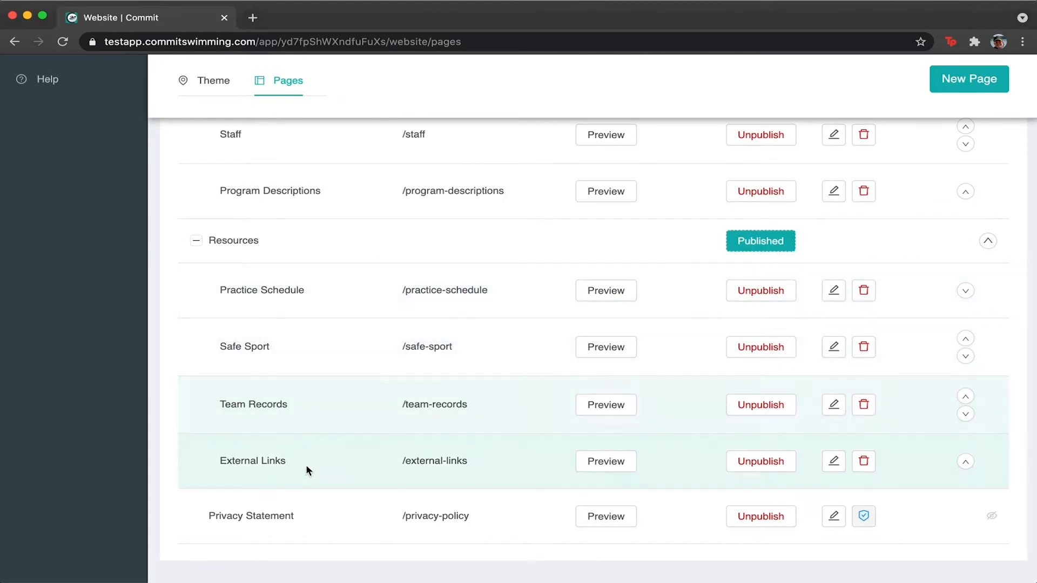
{"action": "scroll", "coordinate": [323, 400], "scroll_direction": "up", "scroll_amount": 6}
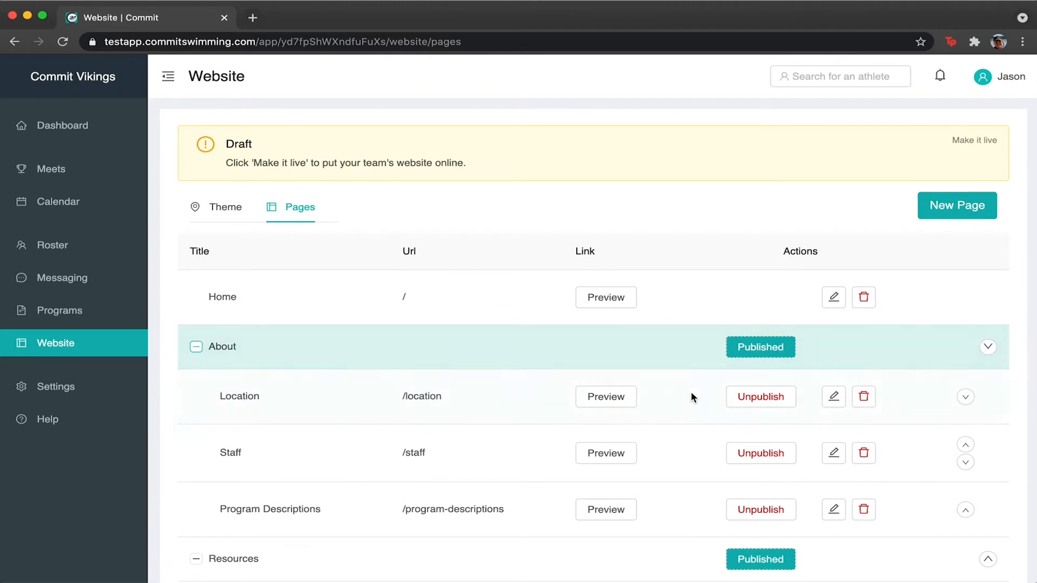
{"action": "left_click", "coordinate": [196, 346]}
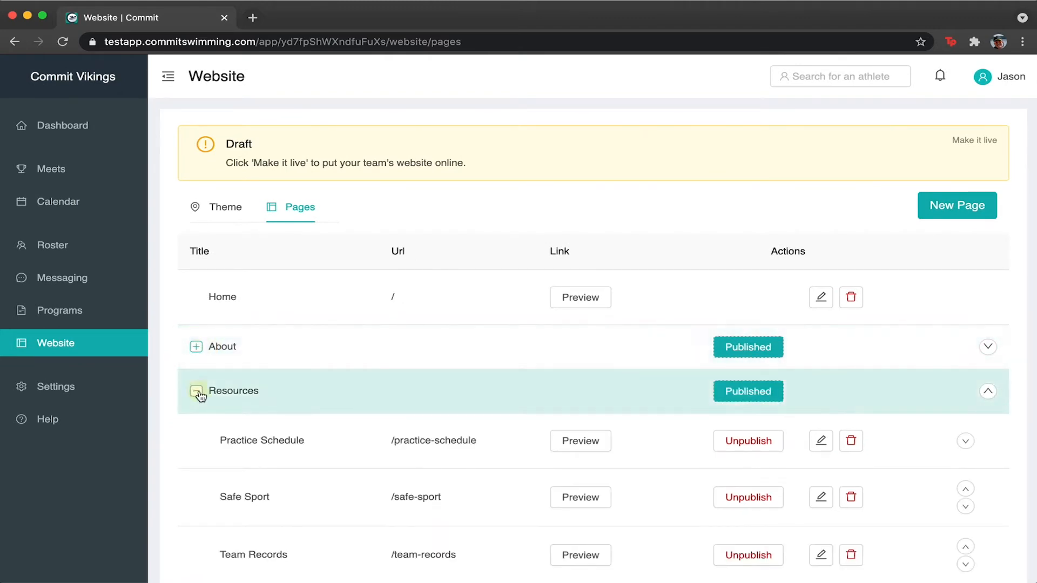
{"action": "left_click", "coordinate": [197, 390]}
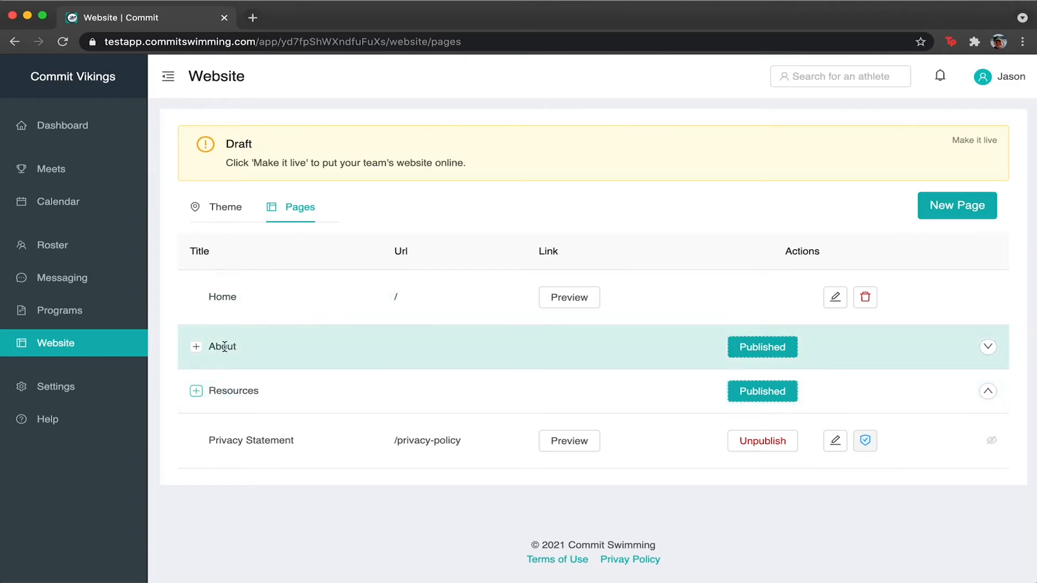
Fill a new-page form with title 'Information' and URL 'information'.
{"action": "left_click", "coordinate": [980, 211]}
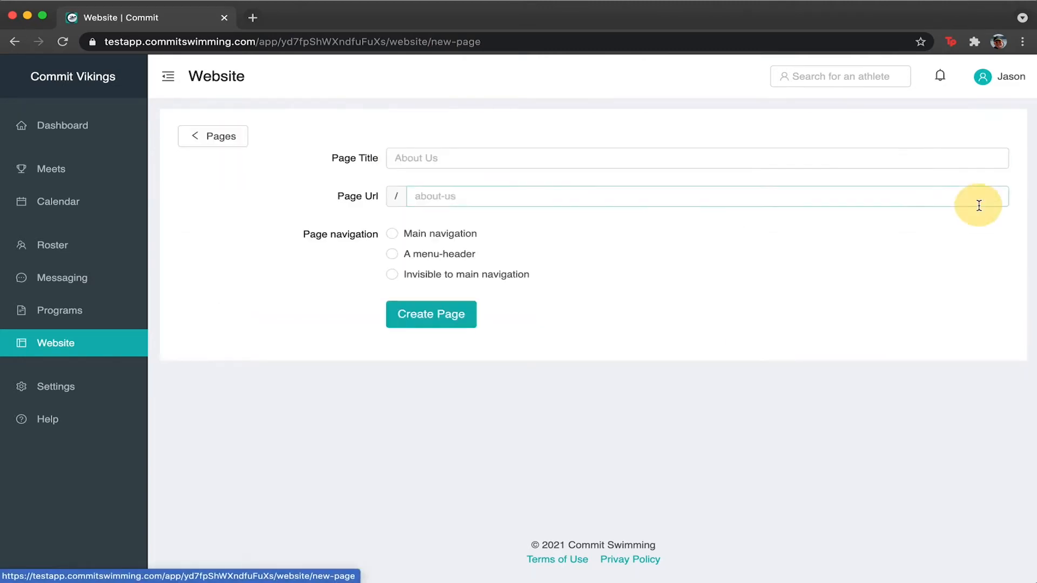
{"action": "left_click", "coordinate": [442, 157]}
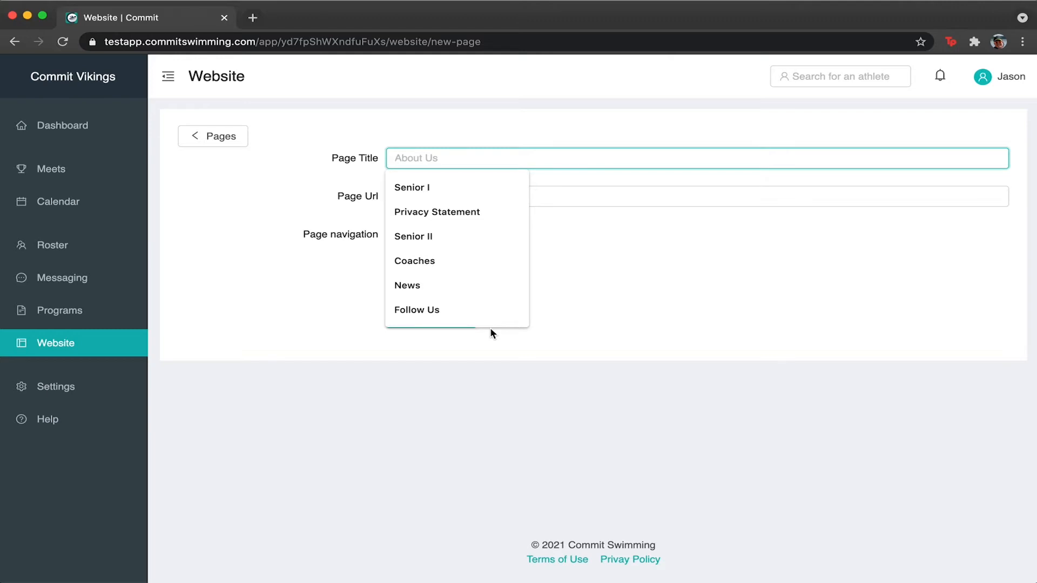
{"action": "type", "text": "Information"}
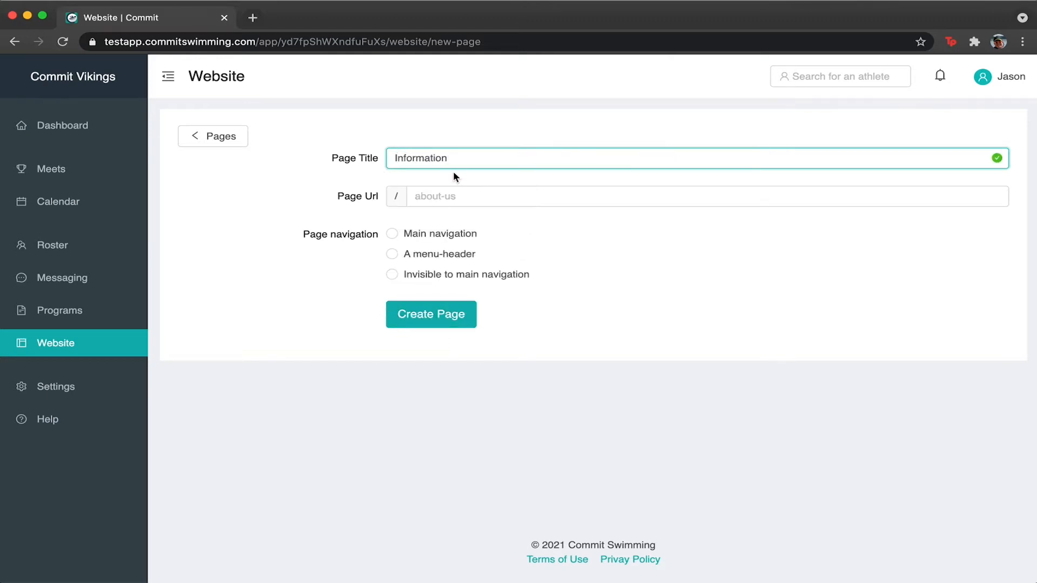
{"action": "left_click", "coordinate": [438, 196]}
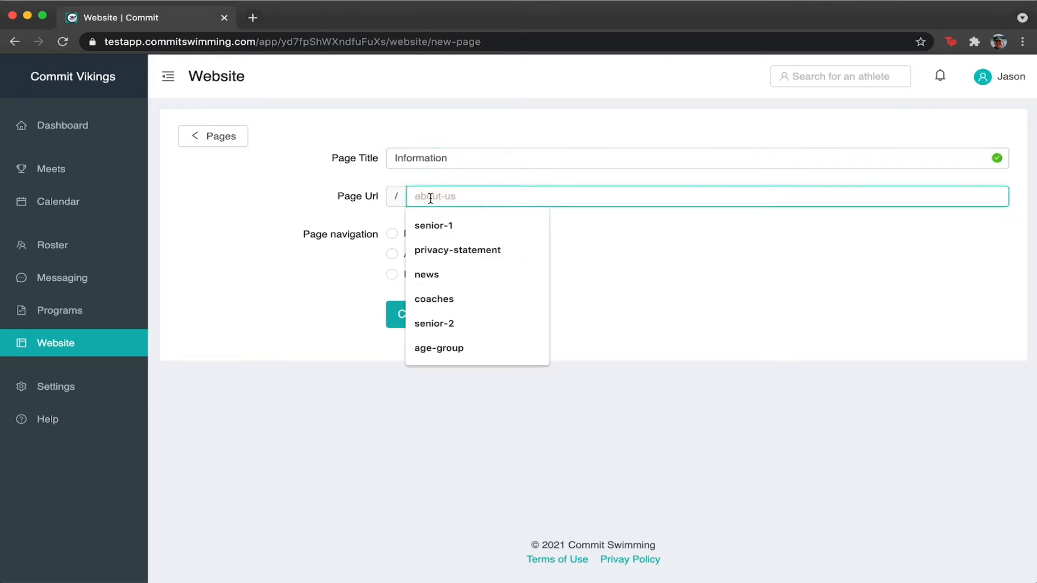
{"action": "type", "text": "infor"}
{"action": "key", "text": "BackSpace"}
{"action": "key", "text": "BackSpace"}
{"action": "key", "text": "BackSpace"}
{"action": "key", "text": "BackSpace"}
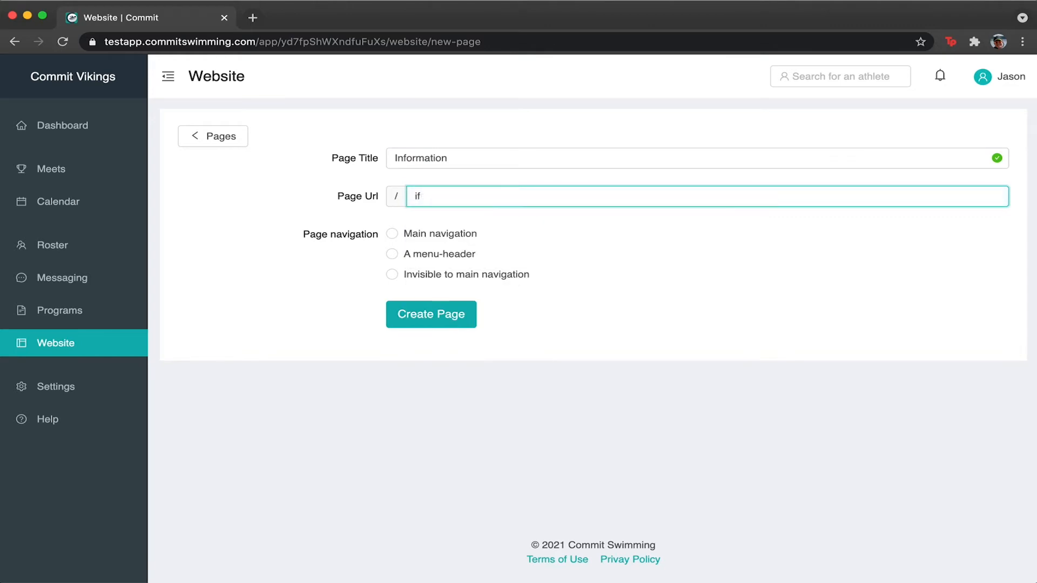
{"action": "type", "text": "nformation"}
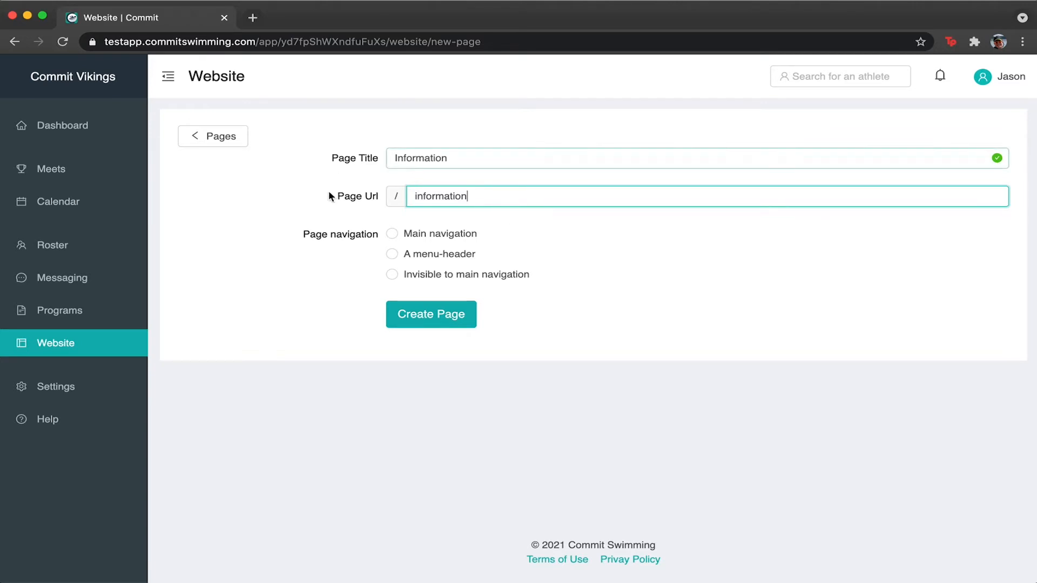
{"action": "left_click", "coordinate": [606, 327]}
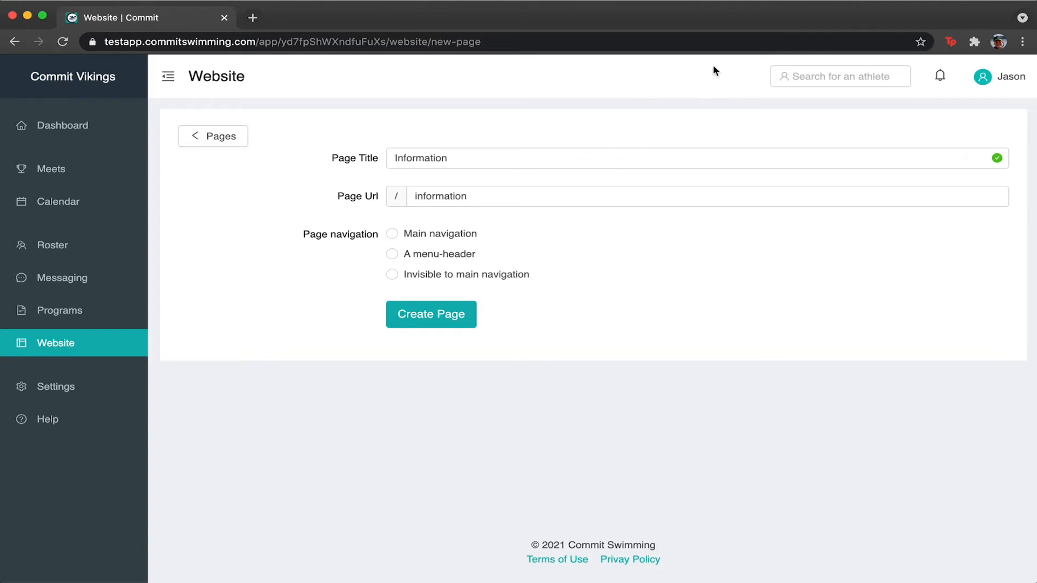
Try the Main navigation, Invisible and menu-header placements, then abandon the form for the Pages list.
{"action": "left_click", "coordinate": [392, 233]}
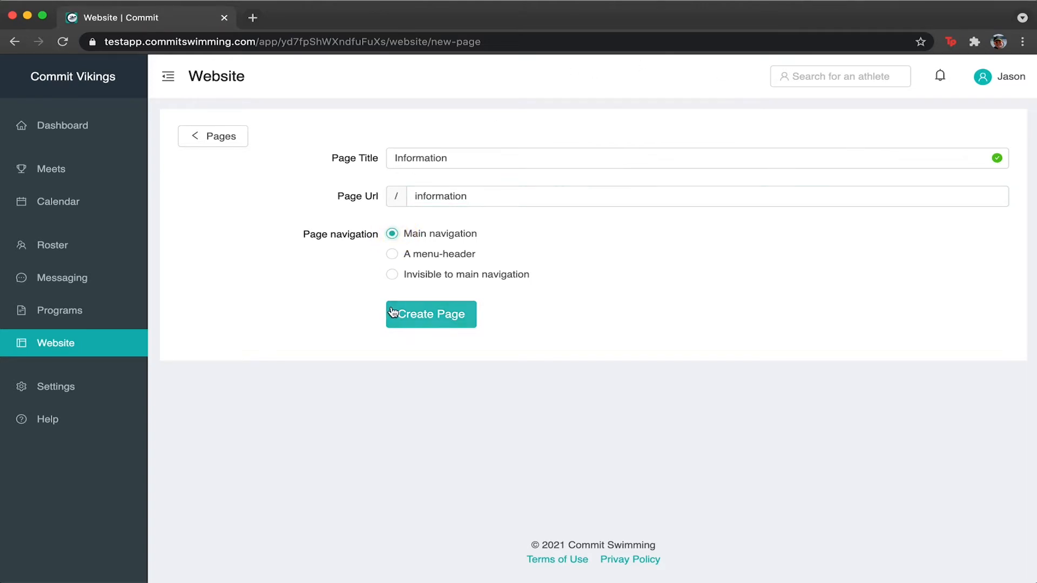
{"action": "left_click", "coordinate": [392, 274]}
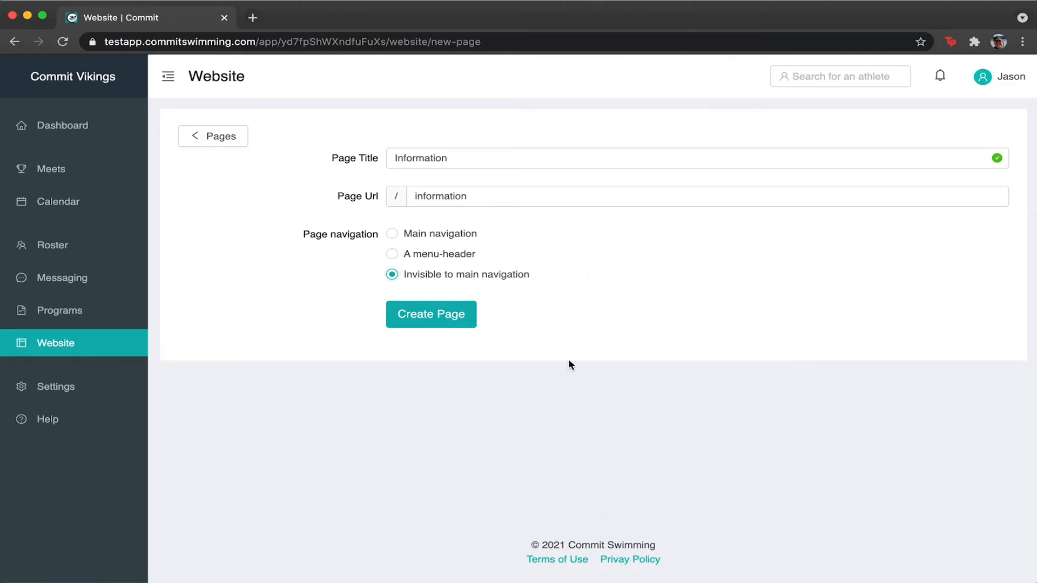
{"action": "left_click", "coordinate": [393, 256]}
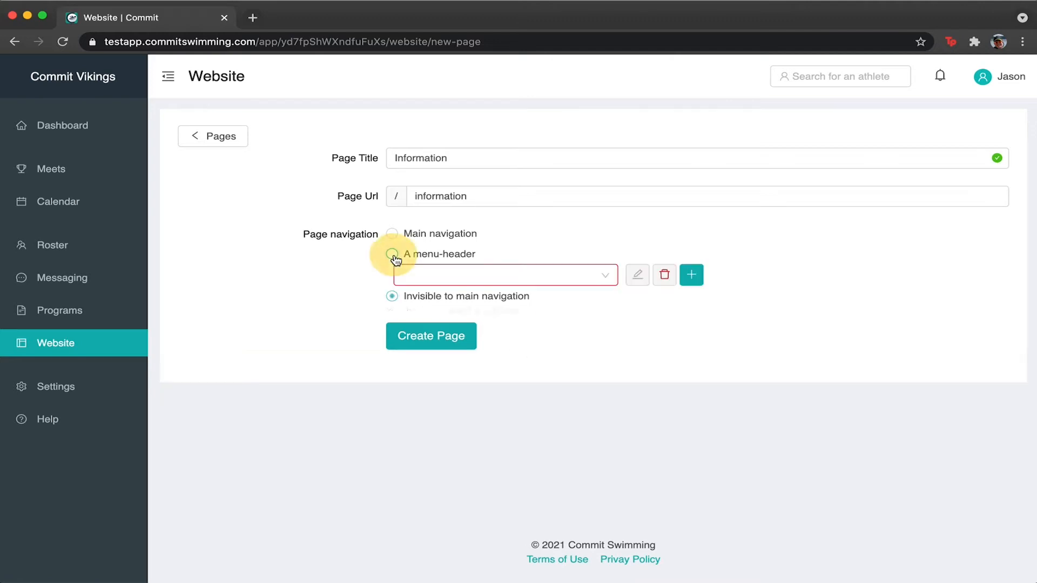
{"action": "left_click", "coordinate": [605, 285]}
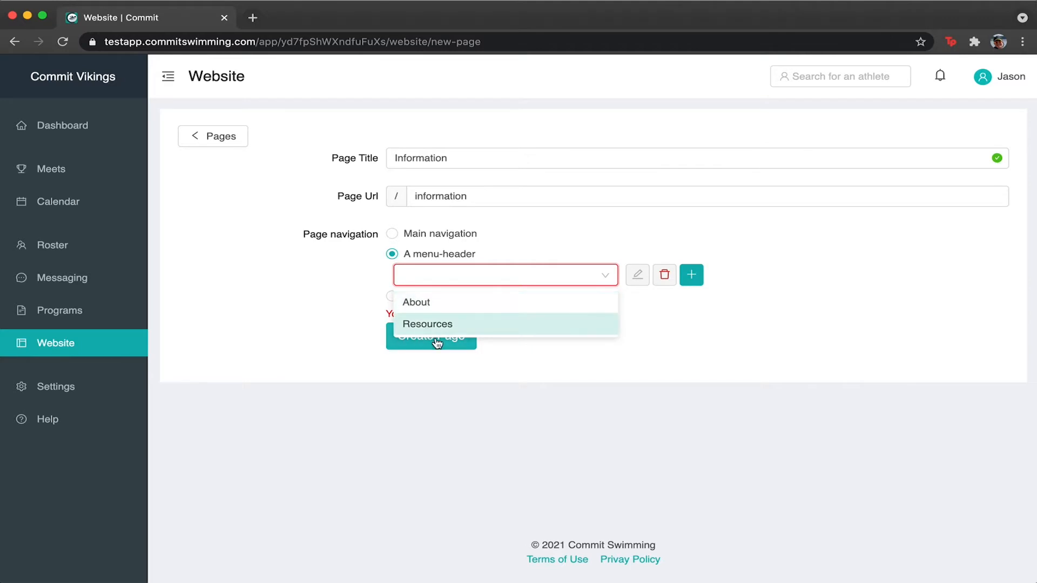
{"action": "left_click", "coordinate": [209, 132]}
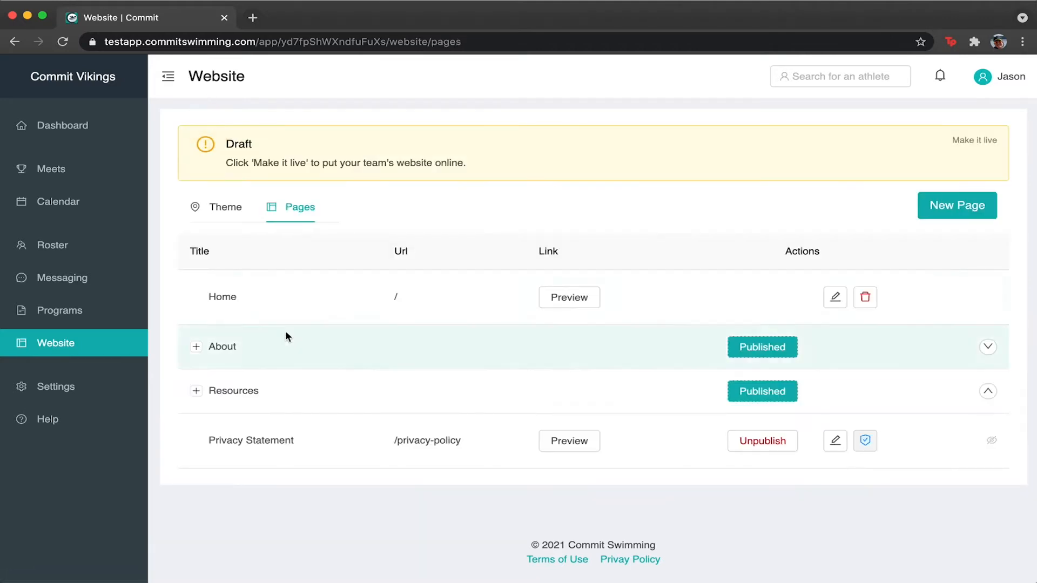
Toggle the About group and preview the Home page in a new tab.
{"action": "left_click", "coordinate": [196, 347]}
{"action": "left_click", "coordinate": [195, 348]}
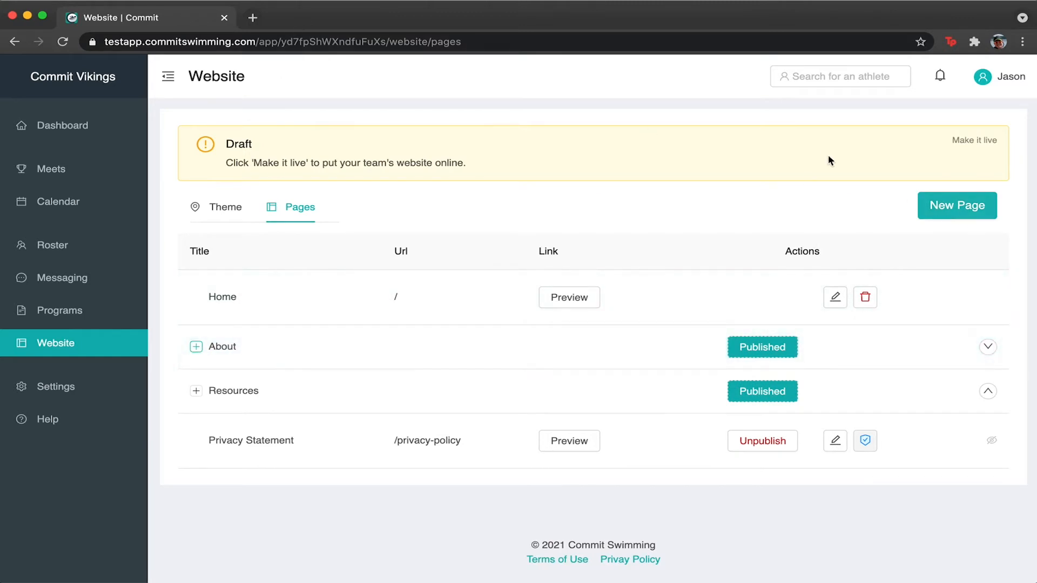
{"action": "left_click", "coordinate": [573, 300]}
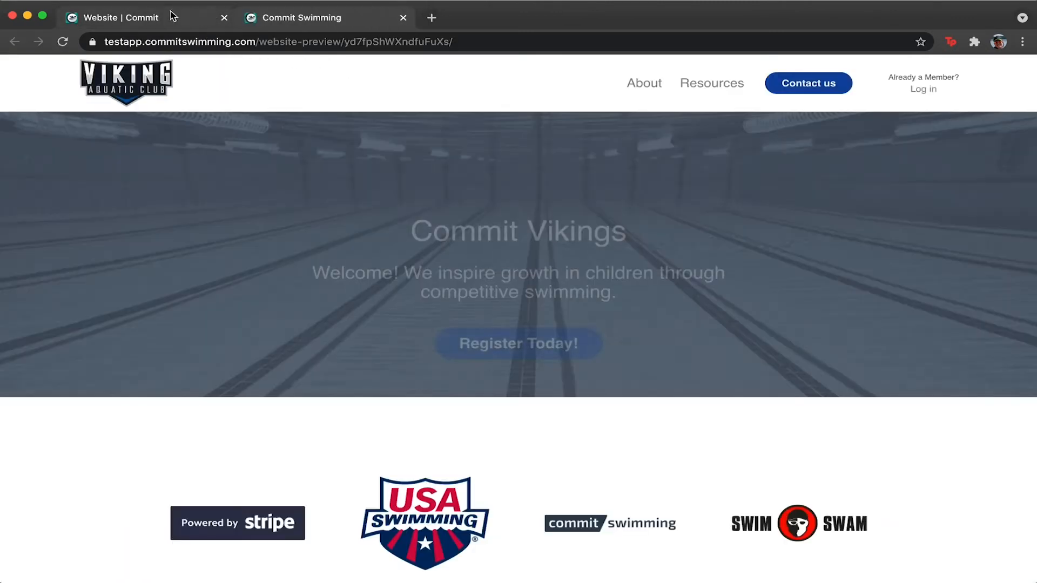
{"action": "left_click", "coordinate": [167, 15]}
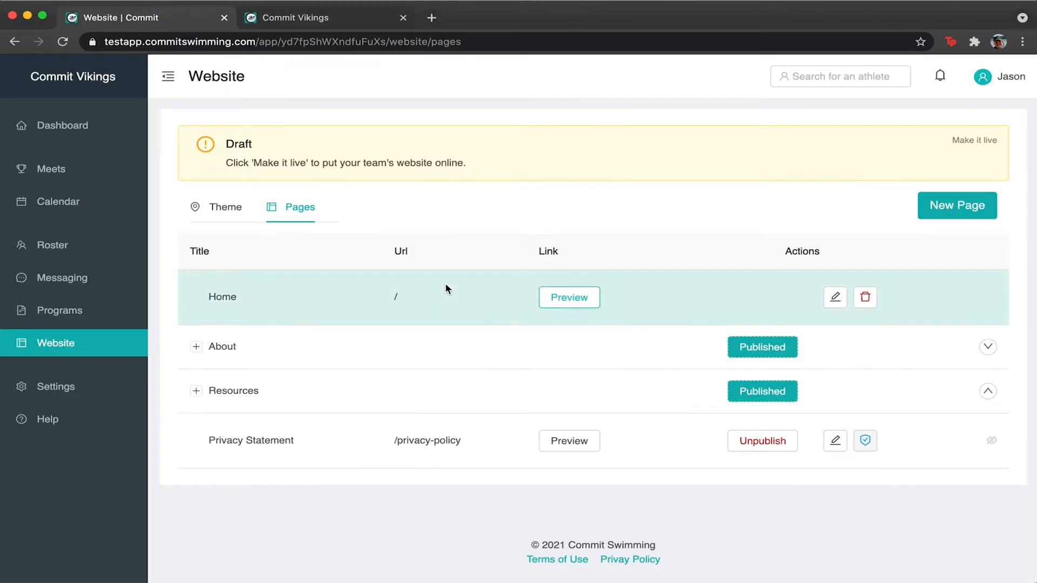
Start a new page titled 'Information' at URL 'information' in the main navigation.
{"action": "left_click", "coordinate": [957, 205]}
{"action": "left_click", "coordinate": [440, 158]}
{"action": "type", "text": "Information"}
{"action": "key", "text": "Tab"}
{"action": "type", "text": "inforatio"}
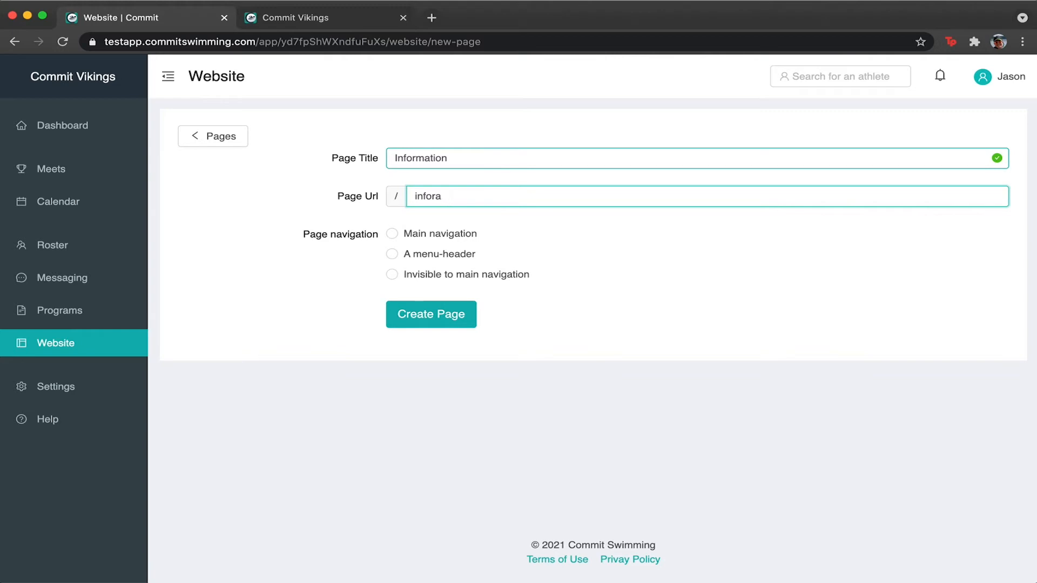
{"action": "key", "text": "BackSpace"}
{"action": "type", "text": "min"}
{"action": "left_click", "coordinate": [392, 233]}
Check the Resources menu in the site preview, then return to the form.
{"action": "left_click", "coordinate": [305, 20]}
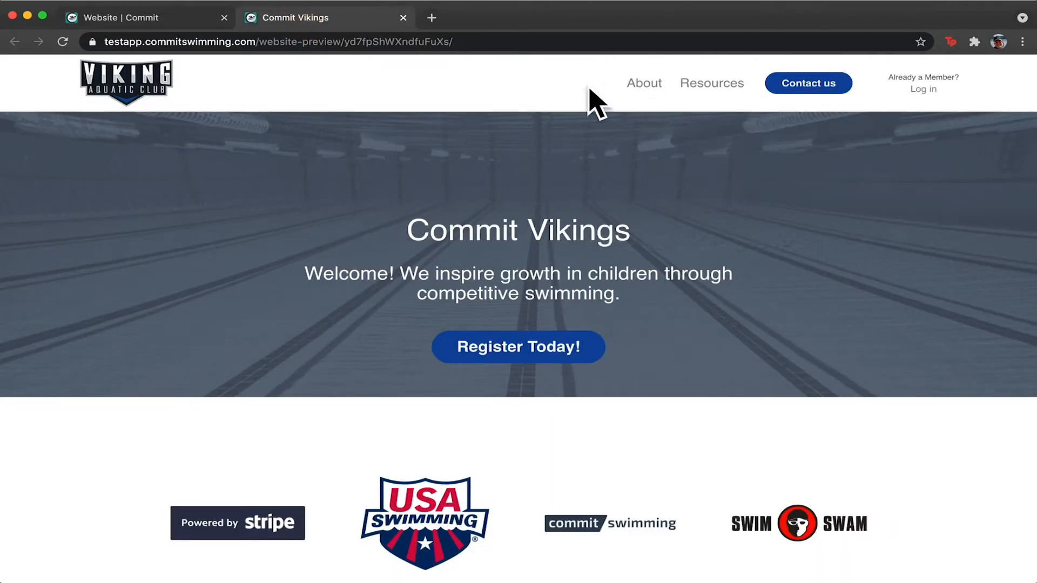
{"action": "mouse_move", "coordinate": [643, 83]}
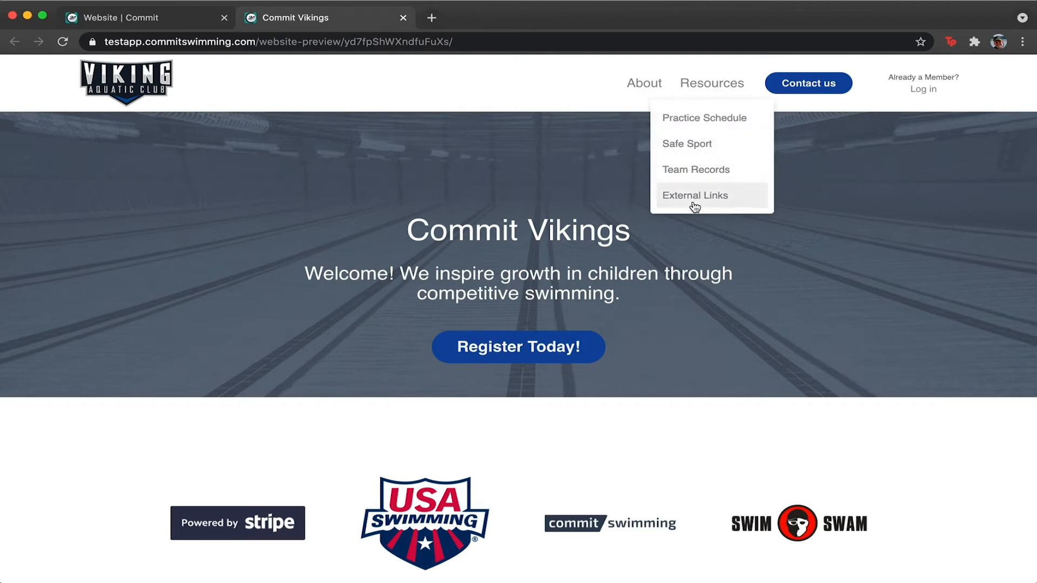
{"action": "left_click", "coordinate": [145, 19]}
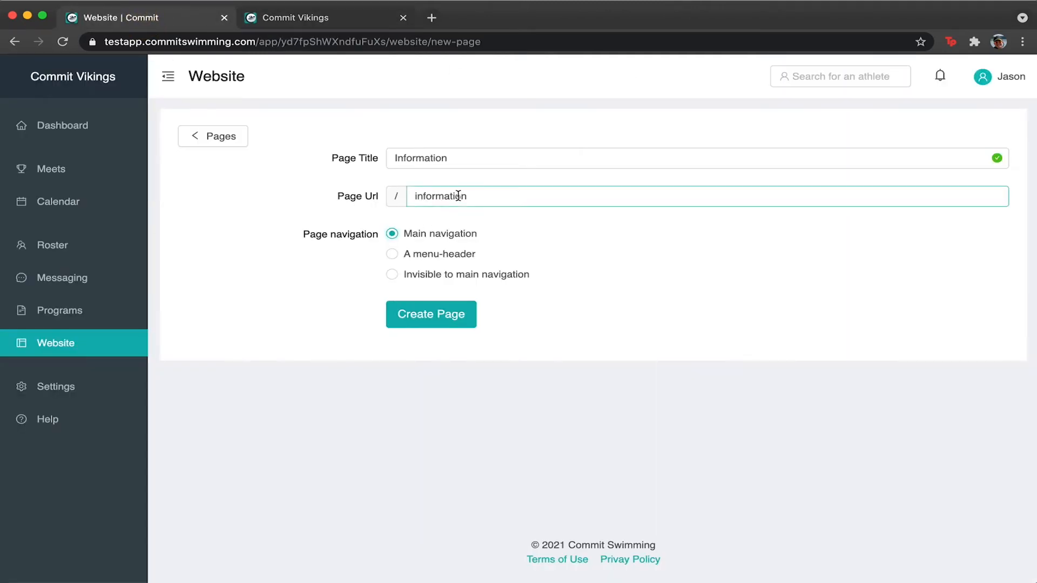
{"action": "left_click", "coordinate": [424, 316]}
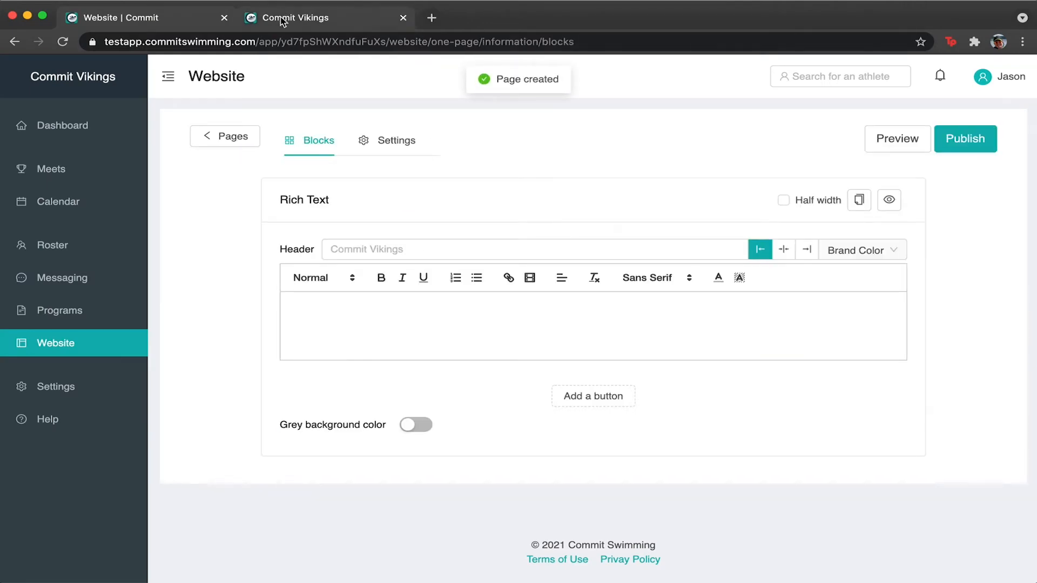
{"action": "left_click", "coordinate": [966, 146]}
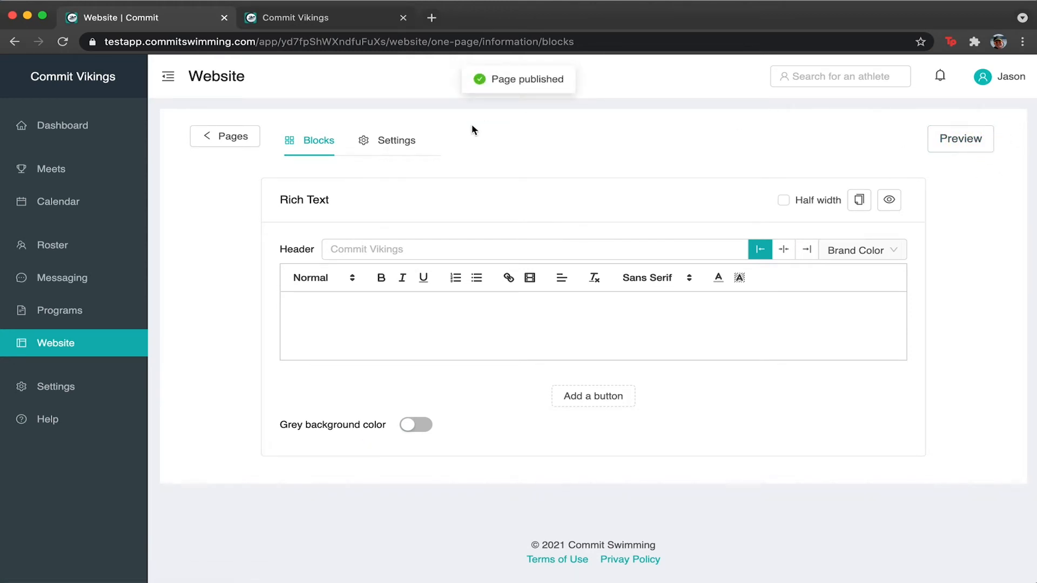
{"action": "mouse_move", "coordinate": [496, 223]}
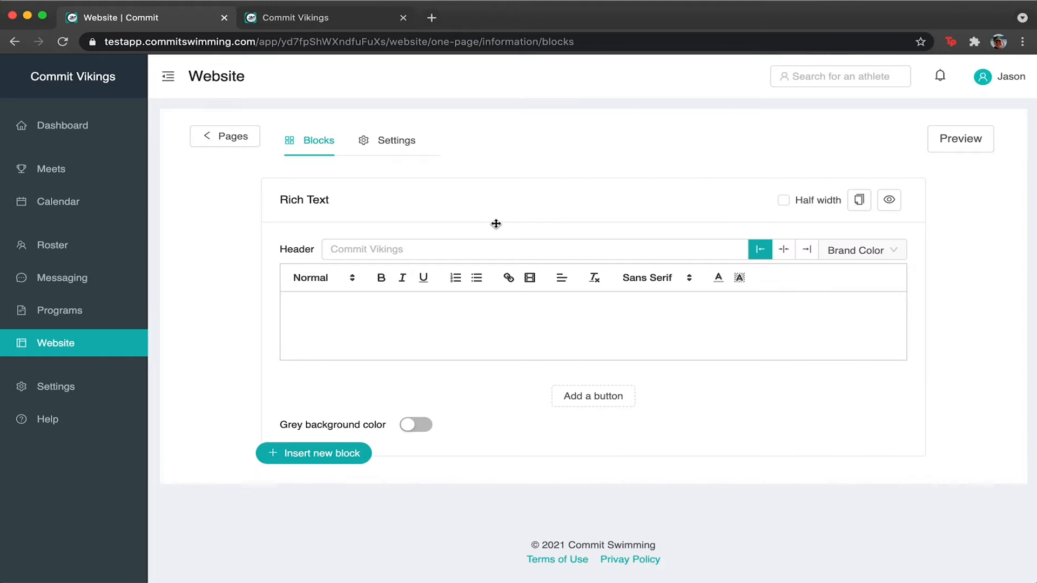
{"action": "left_click", "coordinate": [341, 19]}
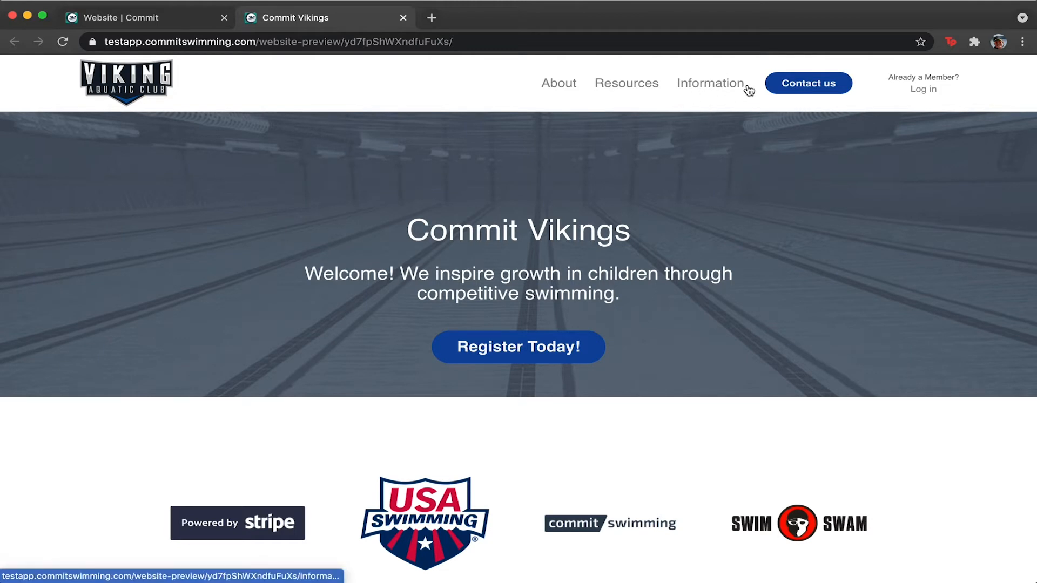
{"action": "left_click", "coordinate": [147, 21]}
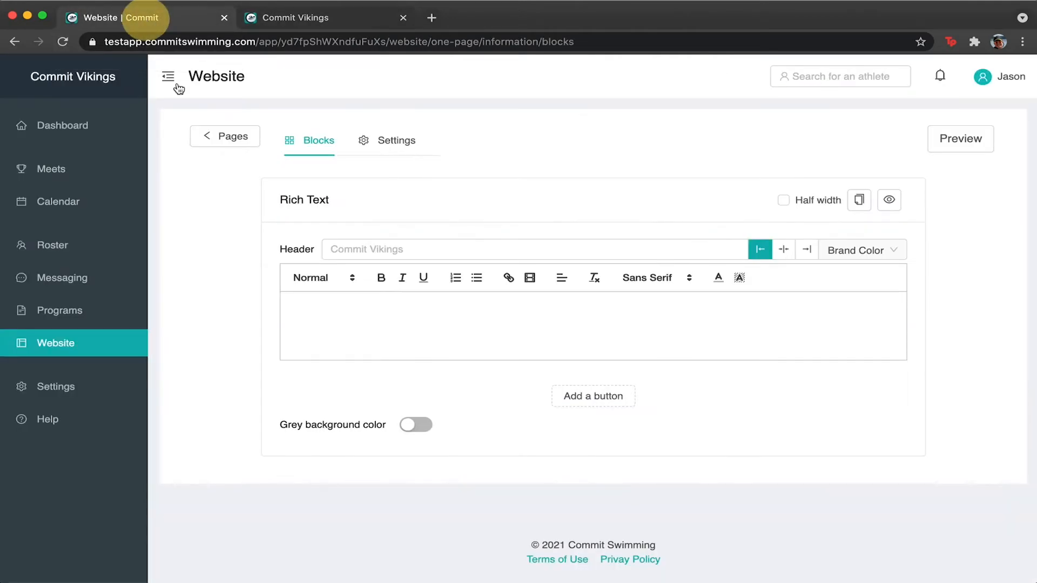
Make the Information page part of the About dropdown list and save.
{"action": "left_click", "coordinate": [392, 139]}
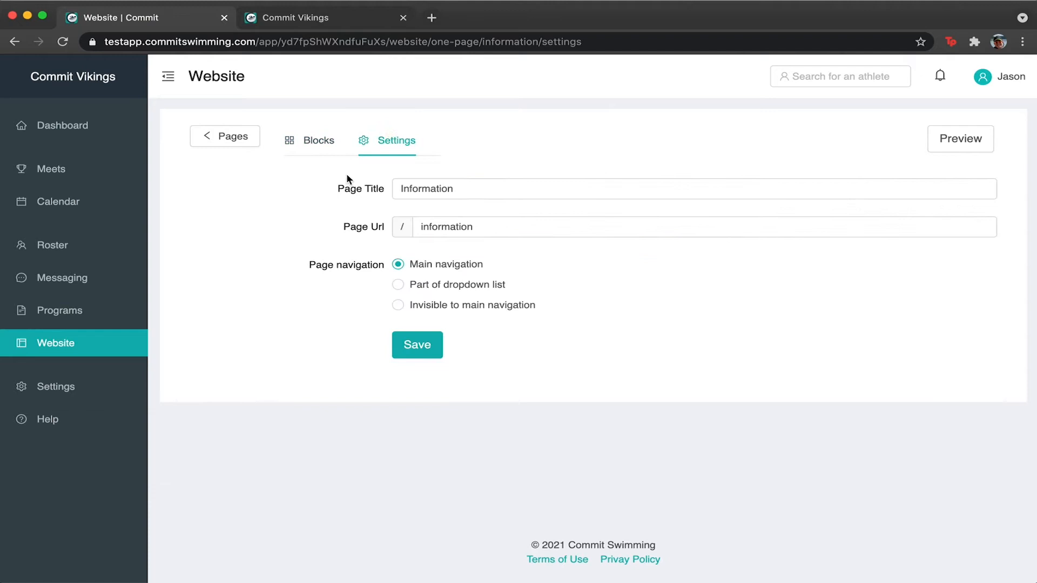
{"action": "left_click", "coordinate": [402, 285]}
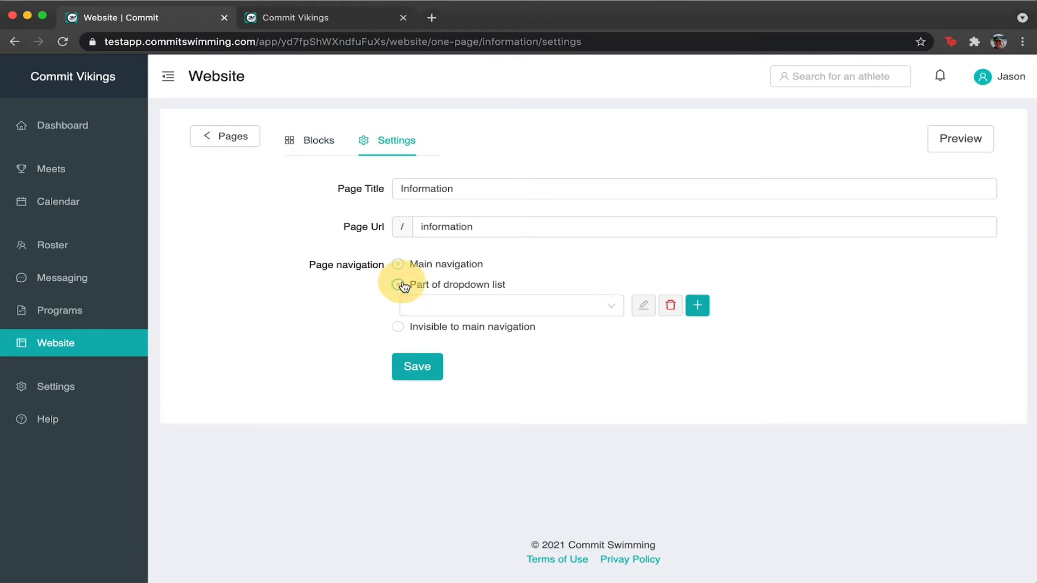
{"action": "left_click", "coordinate": [545, 315]}
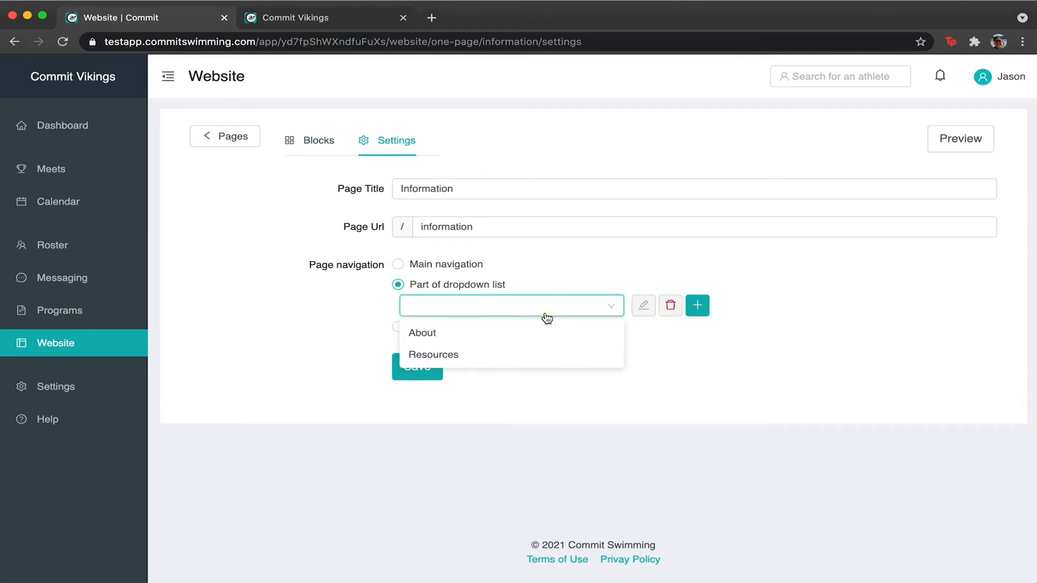
{"action": "left_click", "coordinate": [434, 339]}
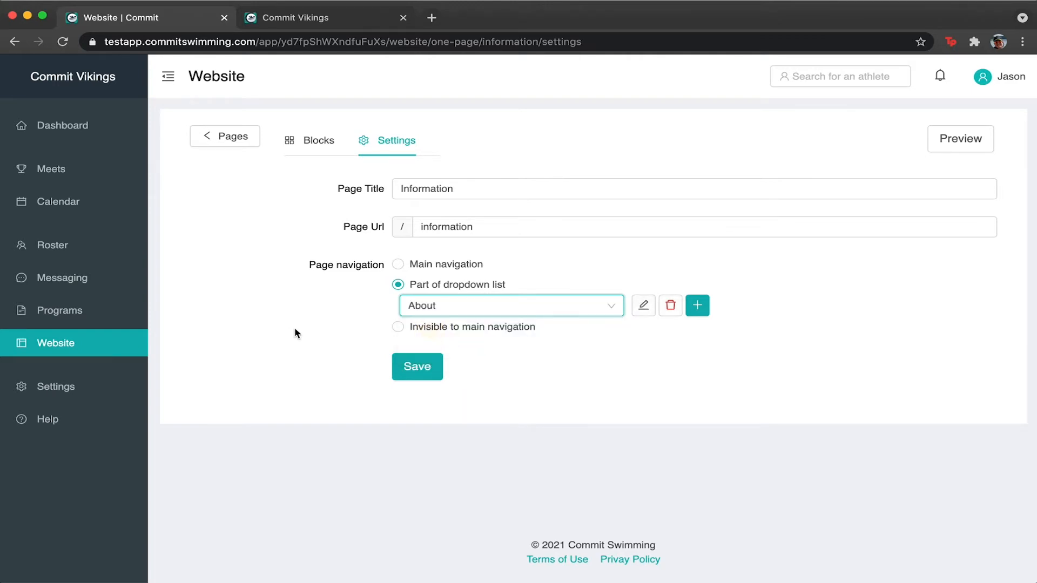
{"action": "left_click", "coordinate": [429, 368]}
Check the About menu in the site preview and return to the Pages list.
{"action": "left_click", "coordinate": [345, 21]}
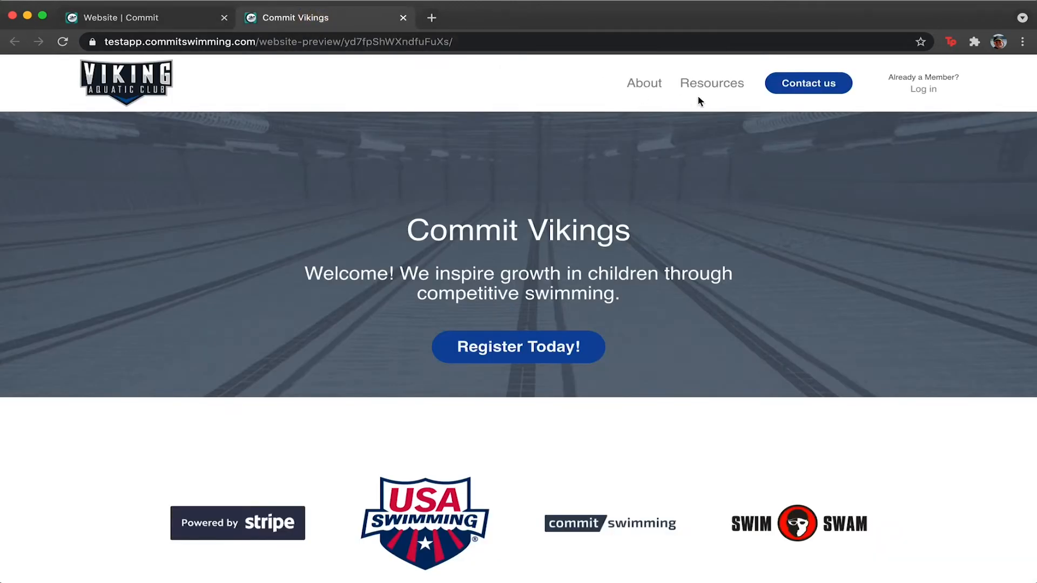
{"action": "mouse_move", "coordinate": [646, 86]}
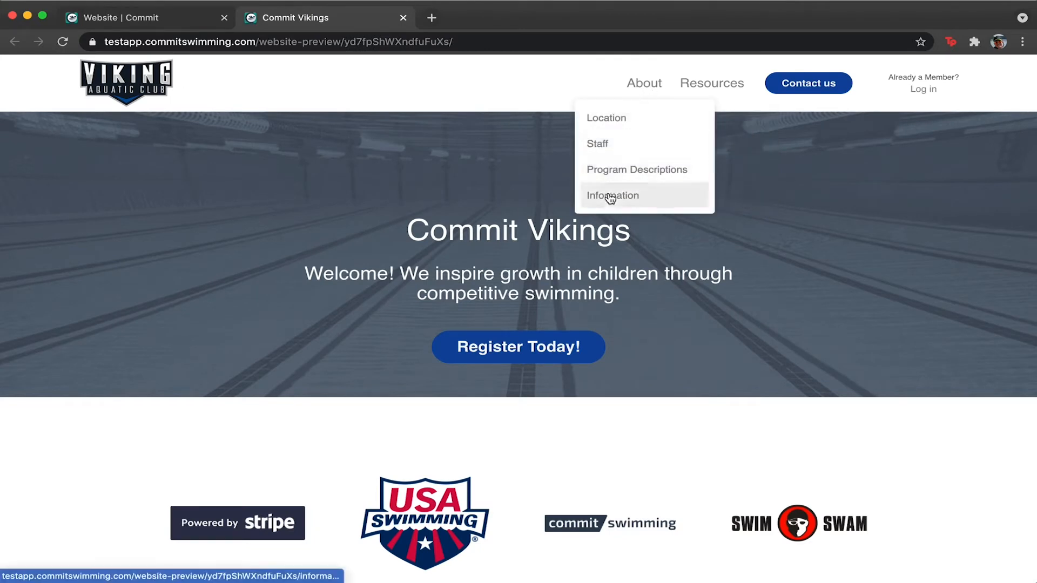
{"action": "left_click", "coordinate": [141, 22]}
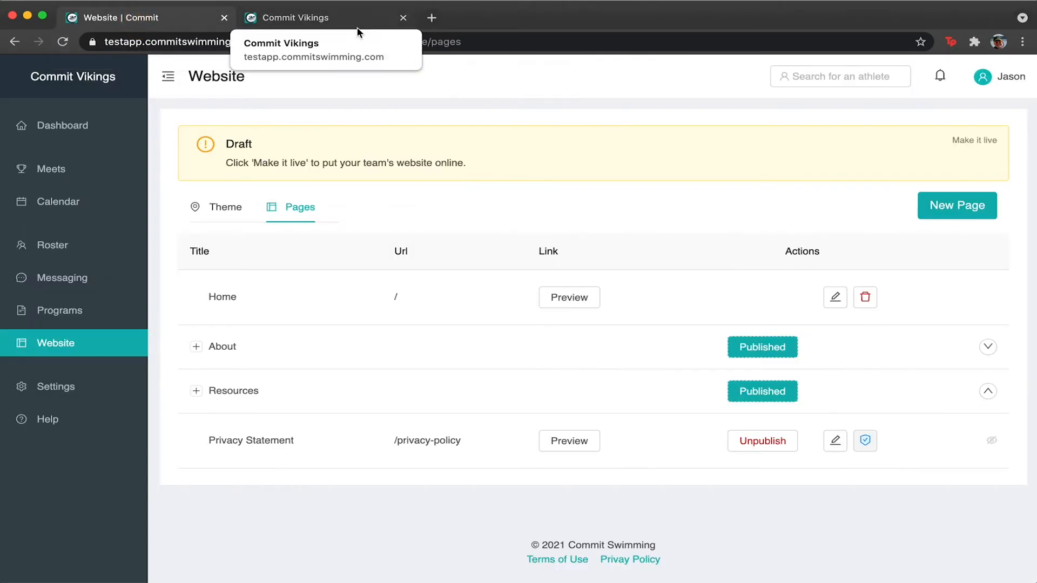
Expand the About group and check the About menu in the site preview.
{"action": "left_click", "coordinate": [196, 346]}
{"action": "scroll", "coordinate": [522, 275], "scroll_direction": "down", "scroll_amount": 2}
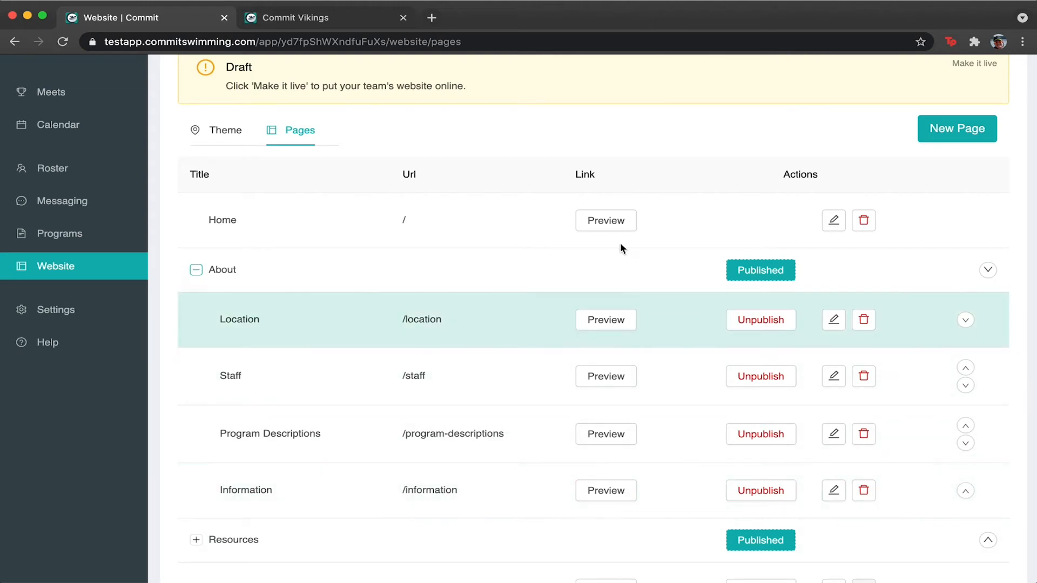
{"action": "left_click", "coordinate": [291, 25]}
{"action": "mouse_move", "coordinate": [658, 82]}
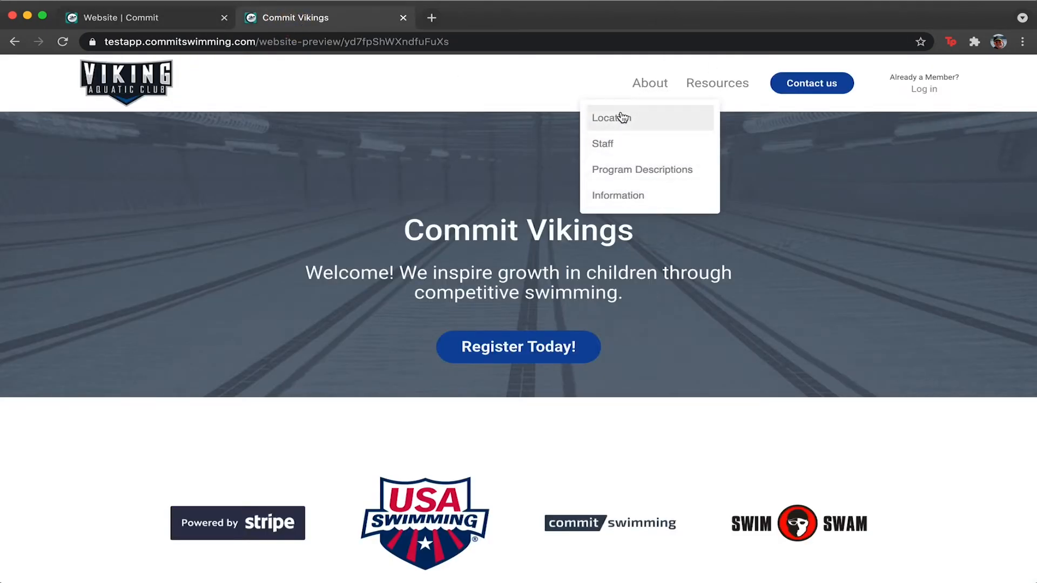
{"action": "left_click", "coordinate": [156, 18]}
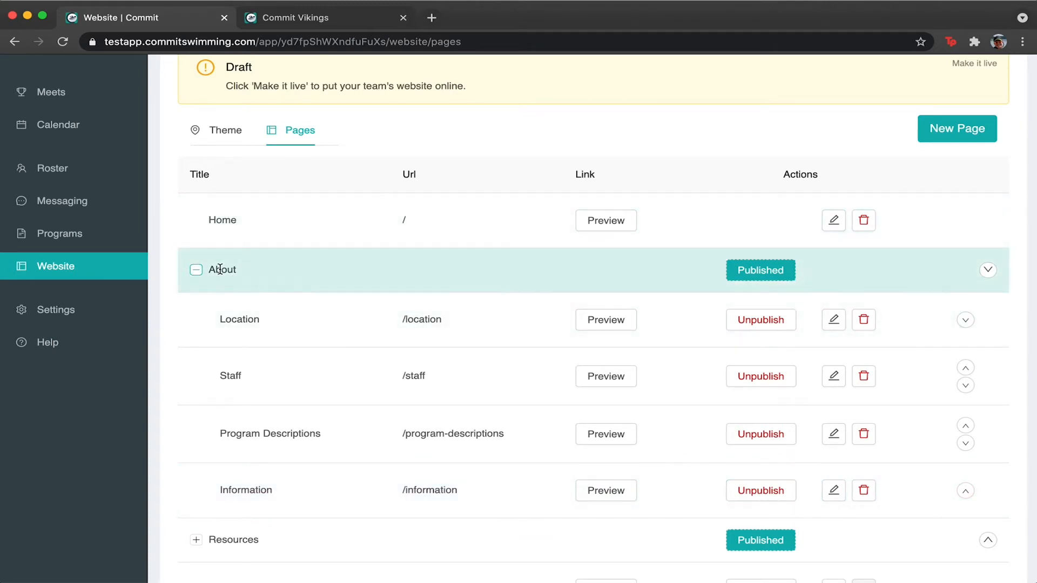
Unpublish the Information page and confirm it disappears from the preview's About menu.
{"action": "left_click", "coordinate": [761, 491]}
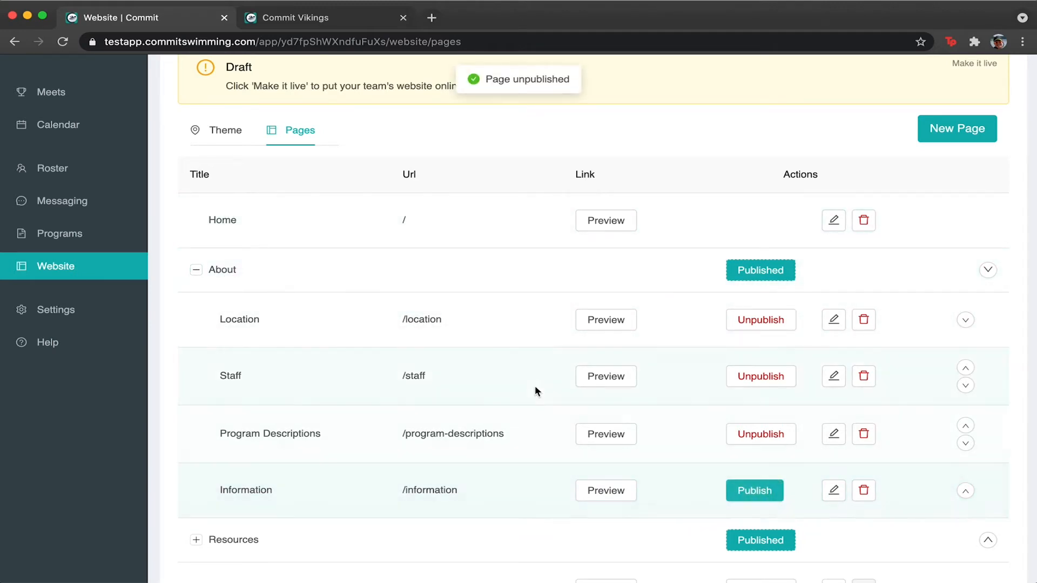
{"action": "left_click", "coordinate": [343, 18]}
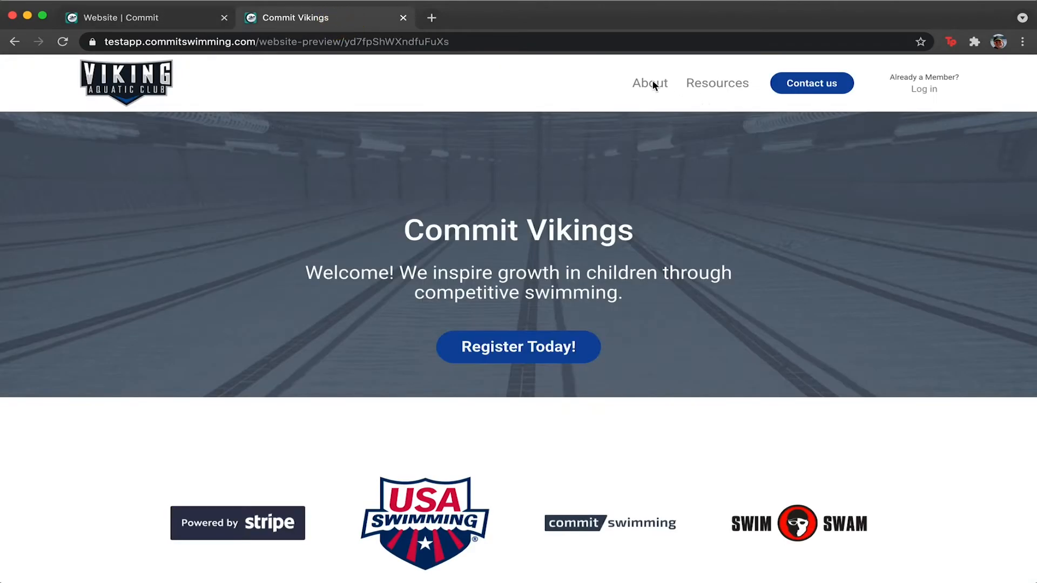
{"action": "mouse_move", "coordinate": [652, 81]}
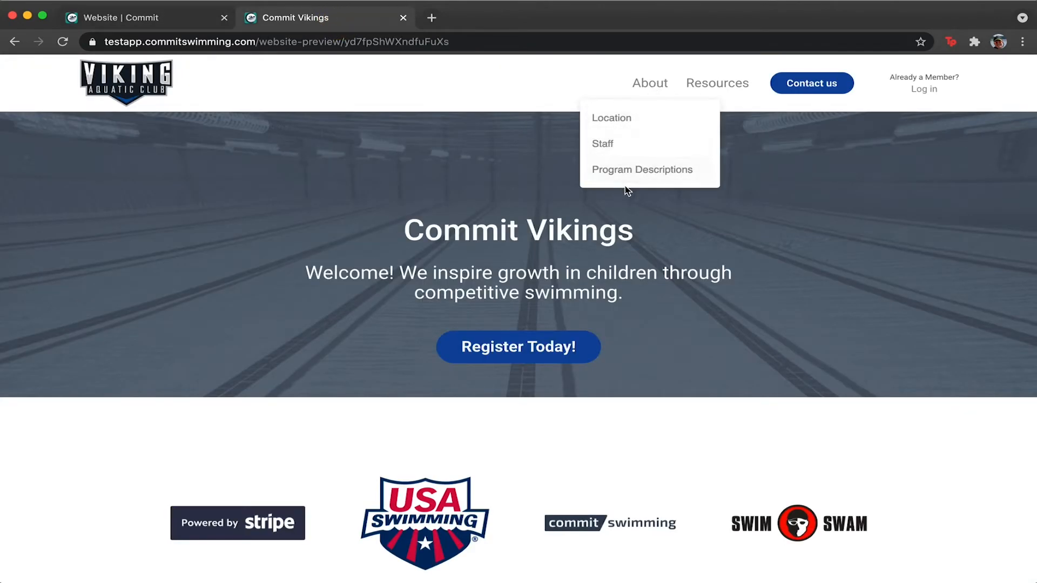
{"action": "left_click", "coordinate": [141, 18]}
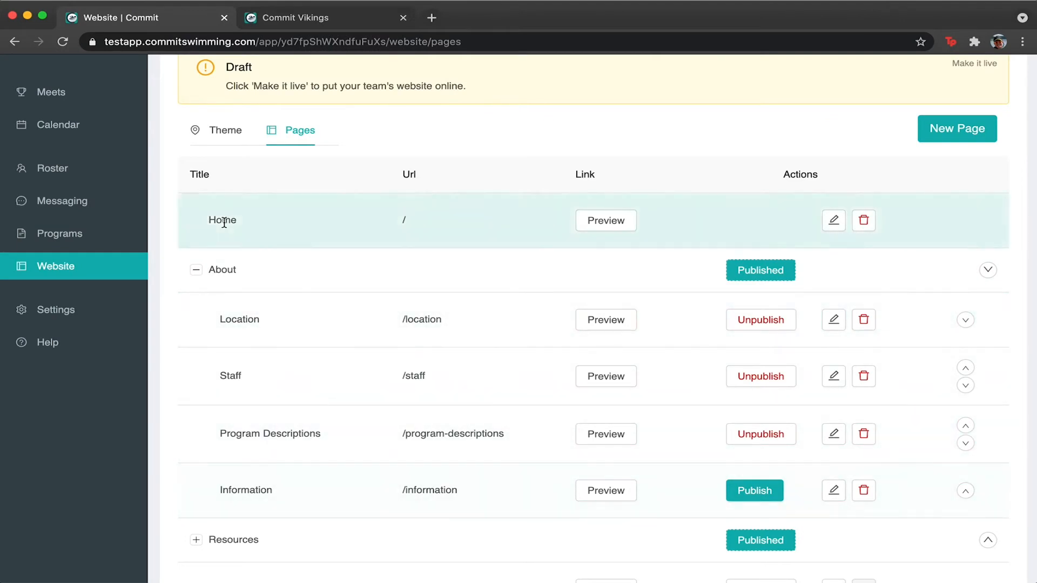
Republish the Information page and check the About menu in the preview again.
{"action": "left_click", "coordinate": [196, 279]}
{"action": "left_click", "coordinate": [195, 347]}
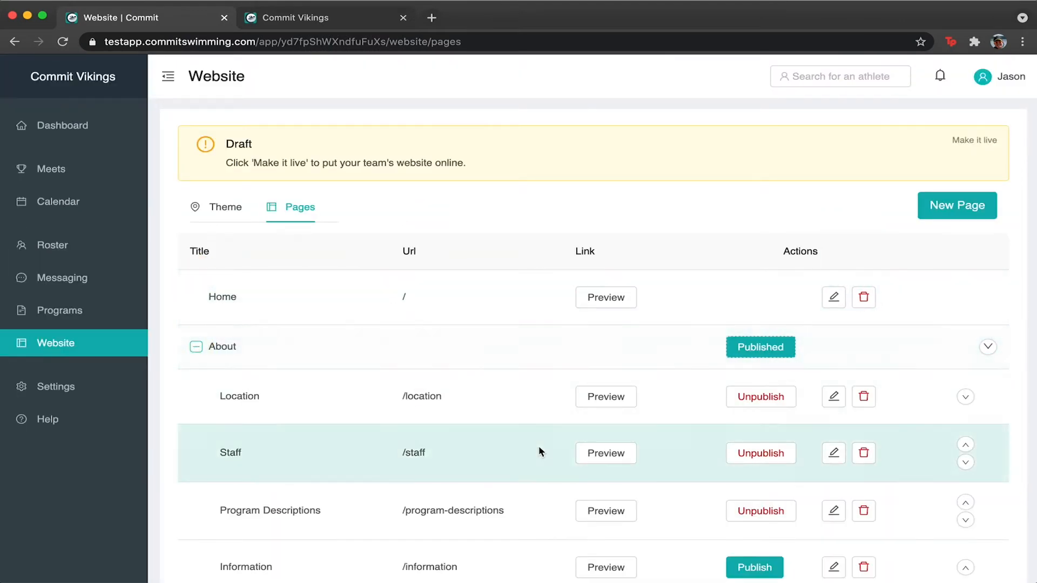
{"action": "scroll", "coordinate": [621, 481], "scroll_direction": "down", "scroll_amount": 1}
{"action": "scroll", "coordinate": [706, 514], "scroll_direction": "down", "scroll_amount": 1}
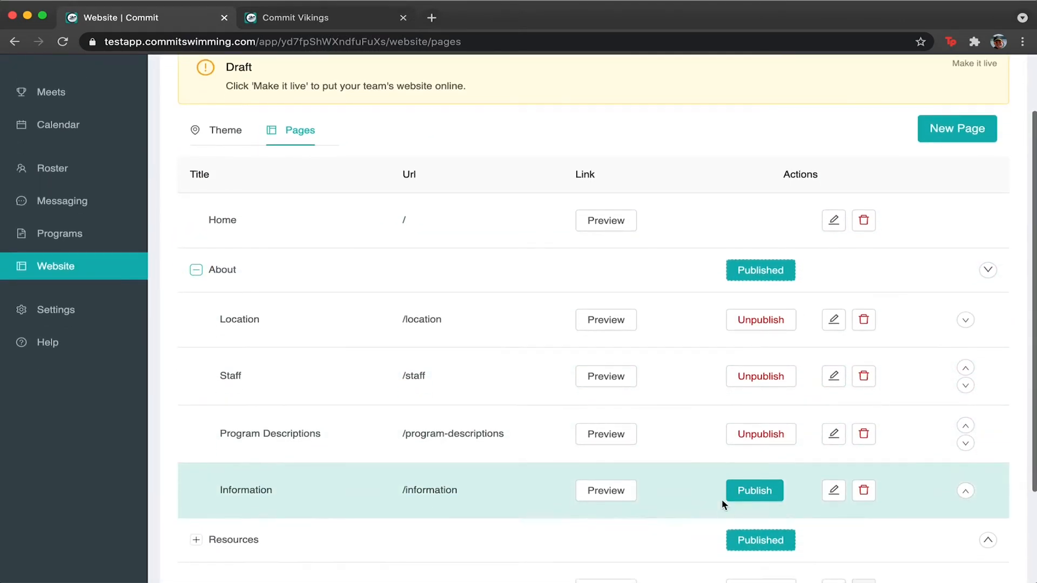
{"action": "left_click", "coordinate": [756, 492]}
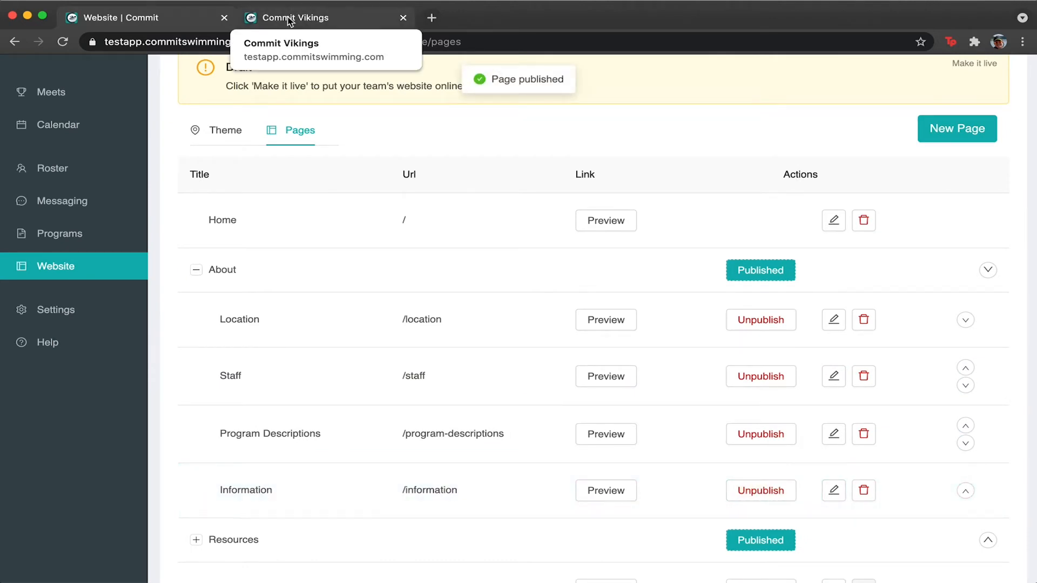
{"action": "left_click", "coordinate": [369, 26]}
{"action": "mouse_move", "coordinate": [648, 82]}
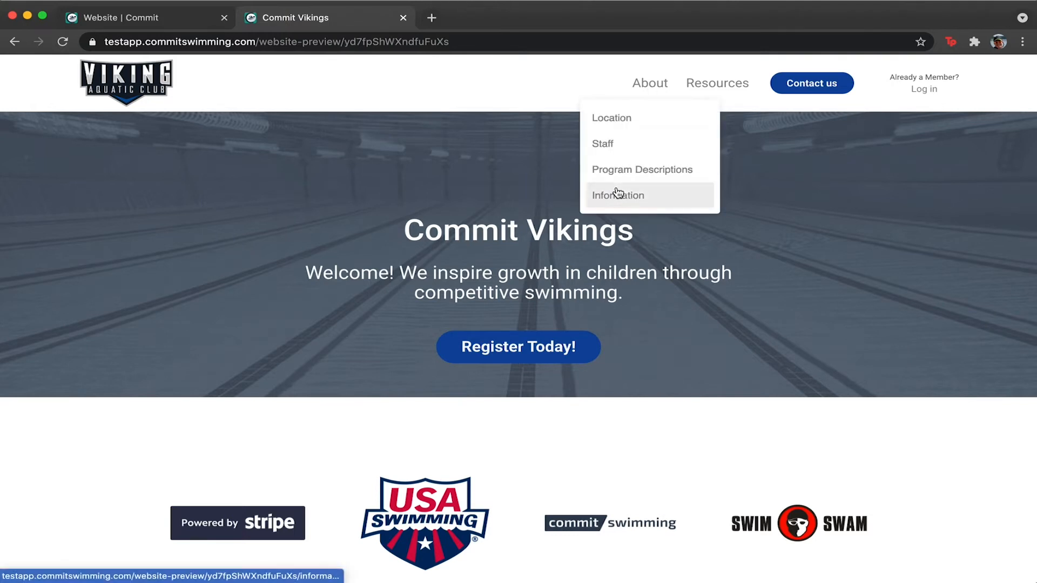
{"action": "left_click", "coordinate": [162, 17]}
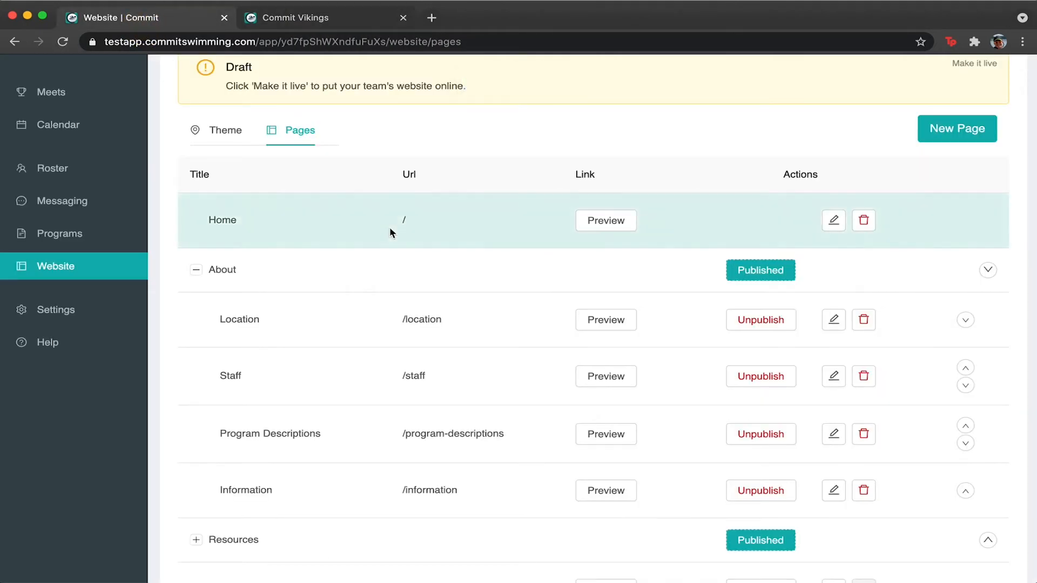
Collapse and re-expand the About group, then view the site preview.
{"action": "left_click", "coordinate": [196, 271]}
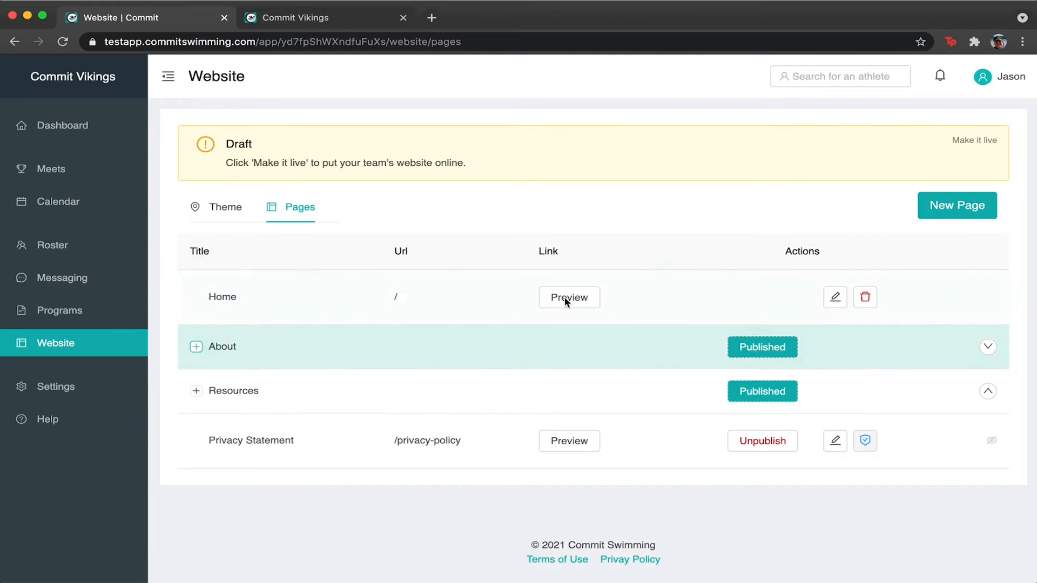
{"action": "left_click", "coordinate": [767, 350]}
{"action": "left_click", "coordinate": [196, 348]}
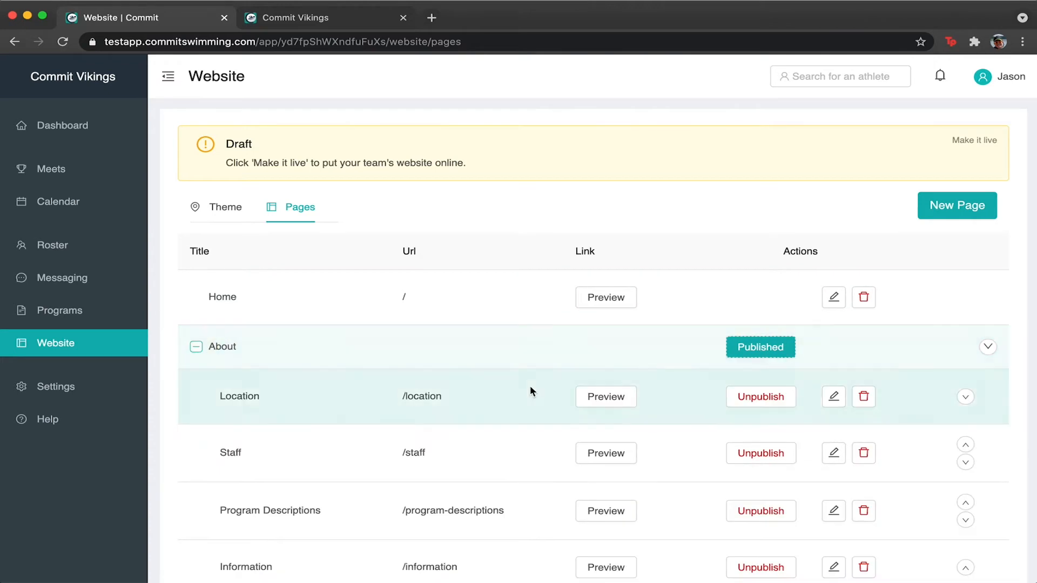
{"action": "scroll", "coordinate": [374, 336], "scroll_direction": "down", "scroll_amount": 3}
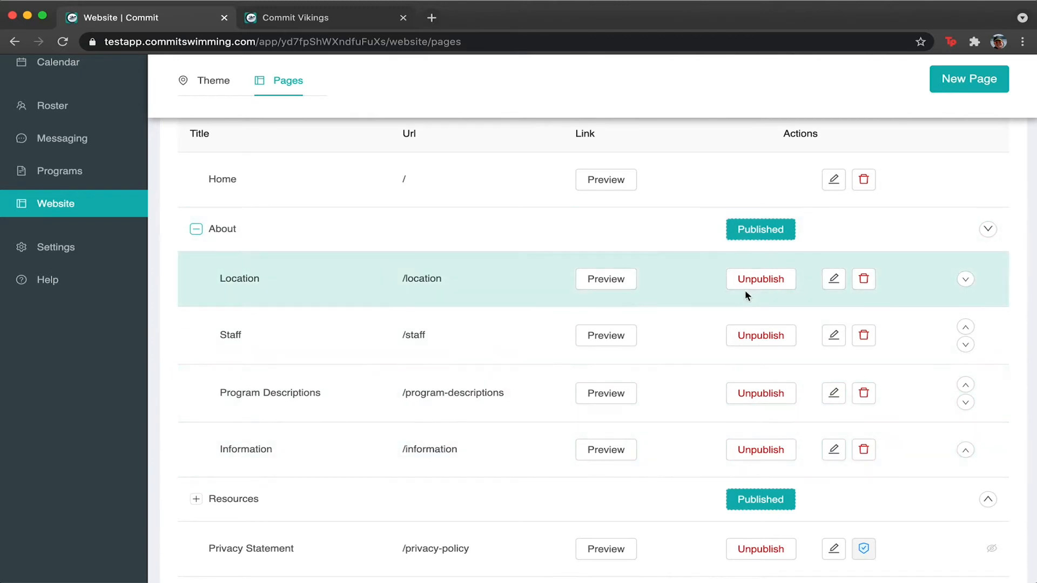
{"action": "left_click", "coordinate": [337, 19]}
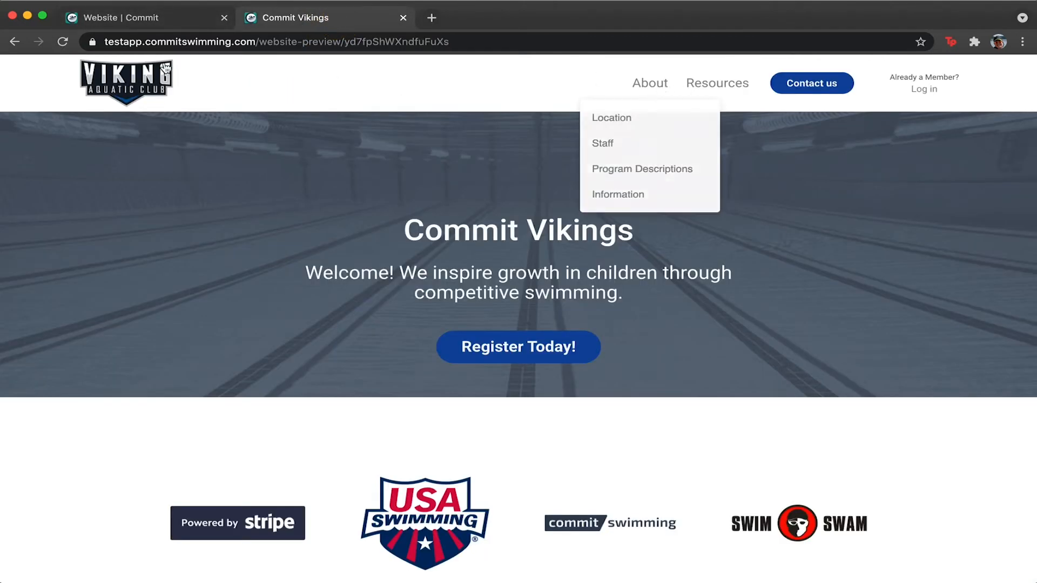
Unpublish Location, Staff, Program Descriptions and Information, and check the preview.
{"action": "left_click", "coordinate": [145, 20]}
{"action": "left_click", "coordinate": [759, 279]}
{"action": "left_click", "coordinate": [759, 335]}
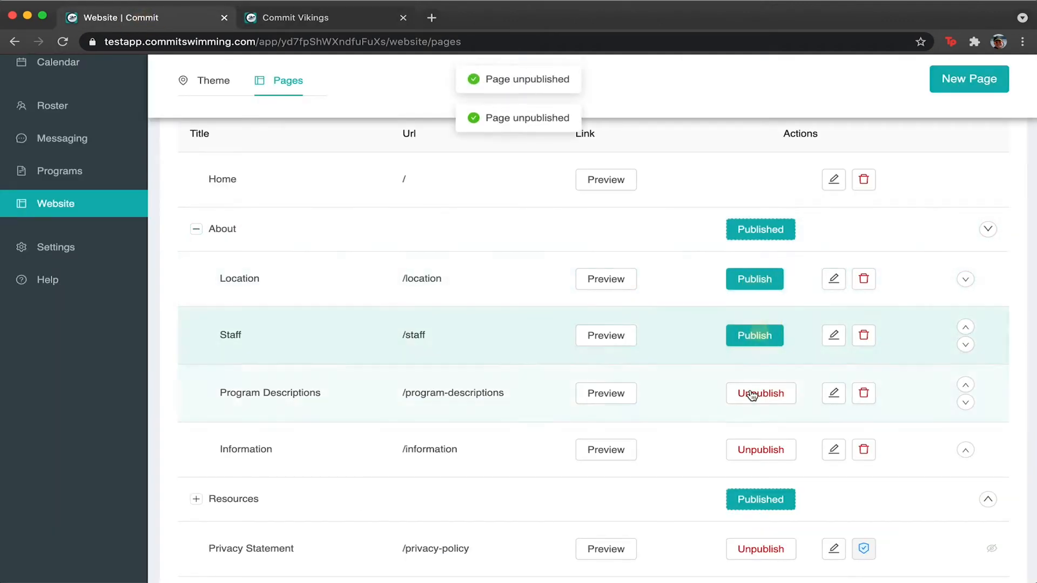
{"action": "left_click", "coordinate": [756, 393]}
{"action": "left_click", "coordinate": [754, 455]}
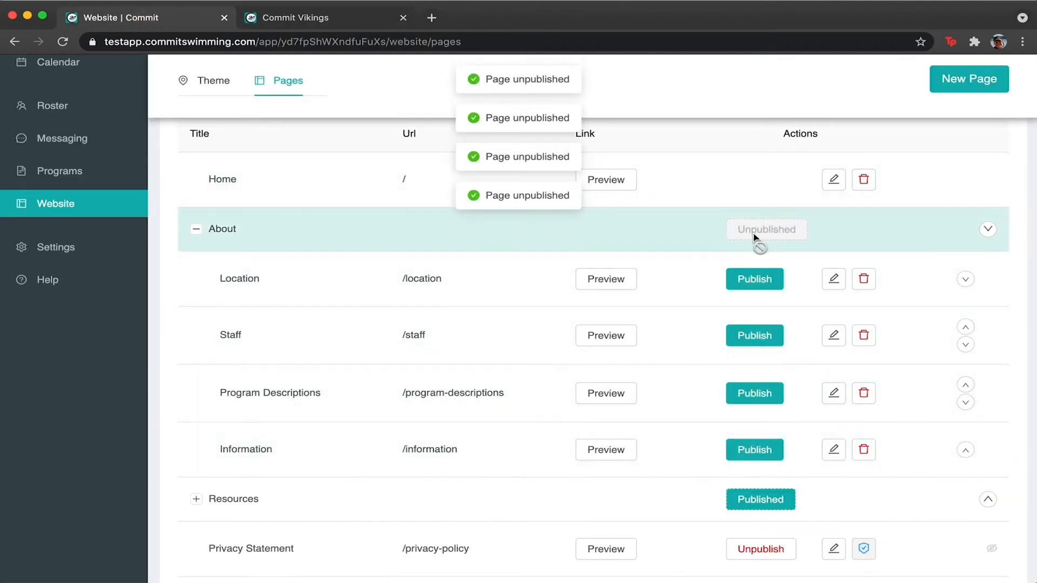
{"action": "left_click", "coordinate": [299, 18]}
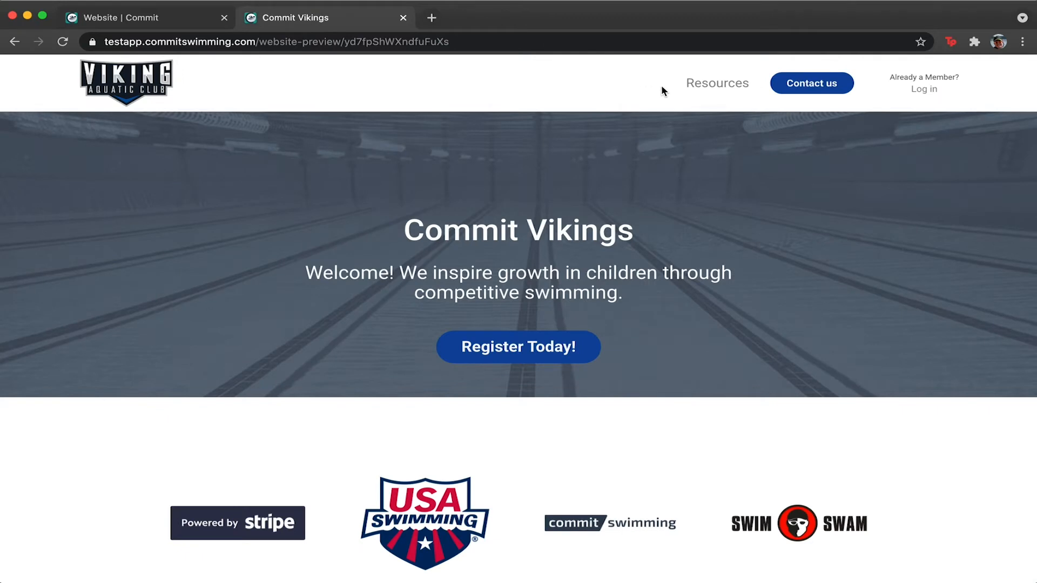
{"action": "left_click", "coordinate": [145, 18]}
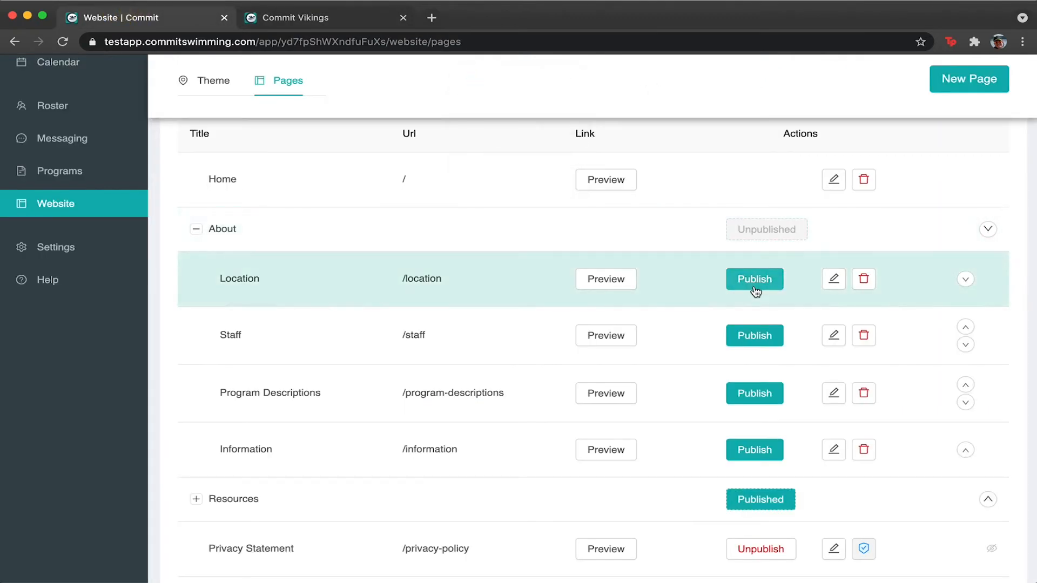
Republish Location, Staff, Program Descriptions and Information, then open Information for editing.
{"action": "left_click", "coordinate": [754, 280]}
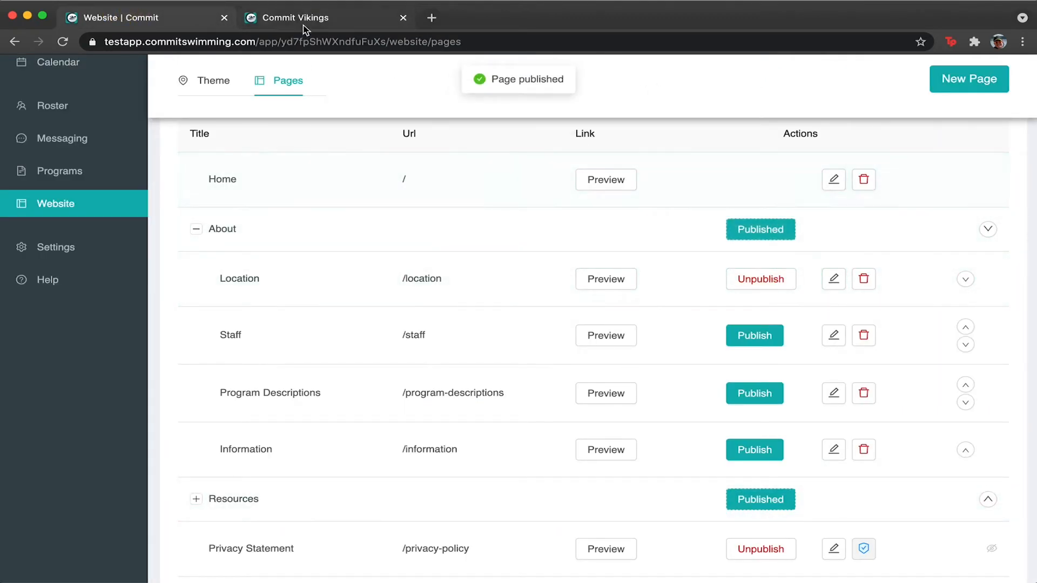
{"action": "left_click", "coordinate": [303, 21]}
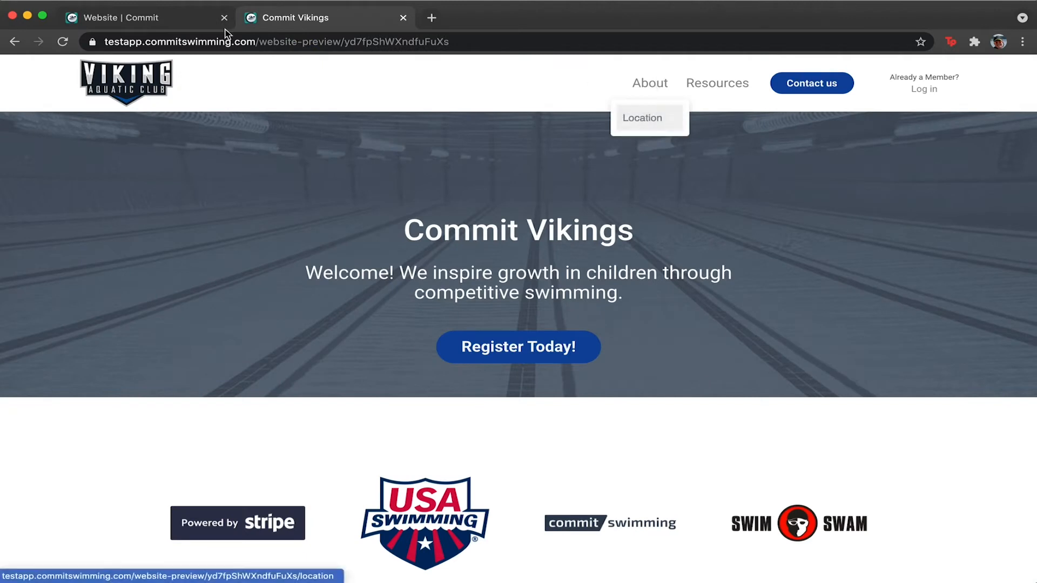
{"action": "left_click", "coordinate": [128, 27]}
{"action": "left_click", "coordinate": [732, 334]}
{"action": "left_click", "coordinate": [748, 394]}
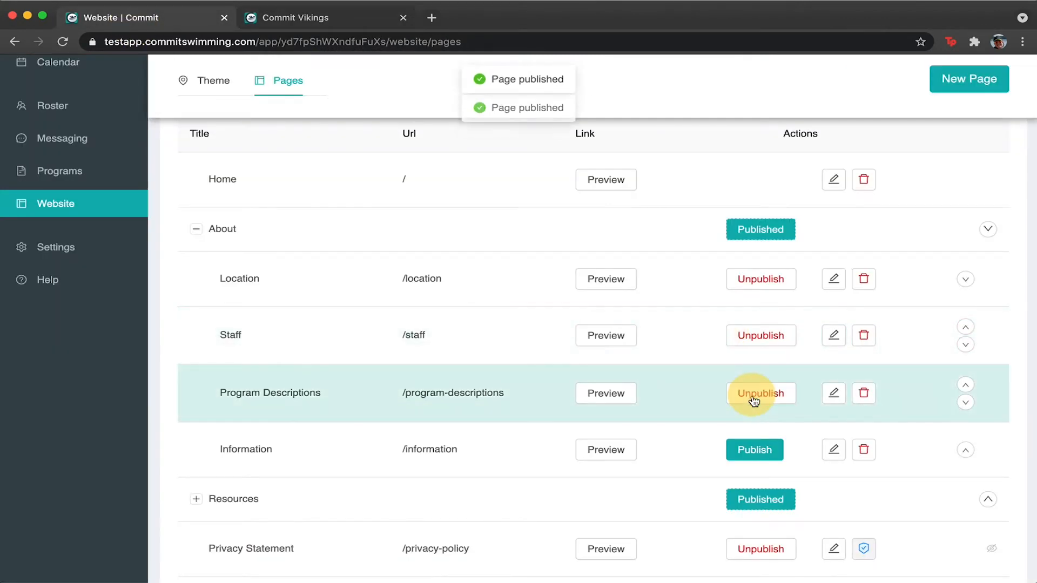
{"action": "left_click", "coordinate": [752, 452]}
{"action": "left_click", "coordinate": [834, 450]}
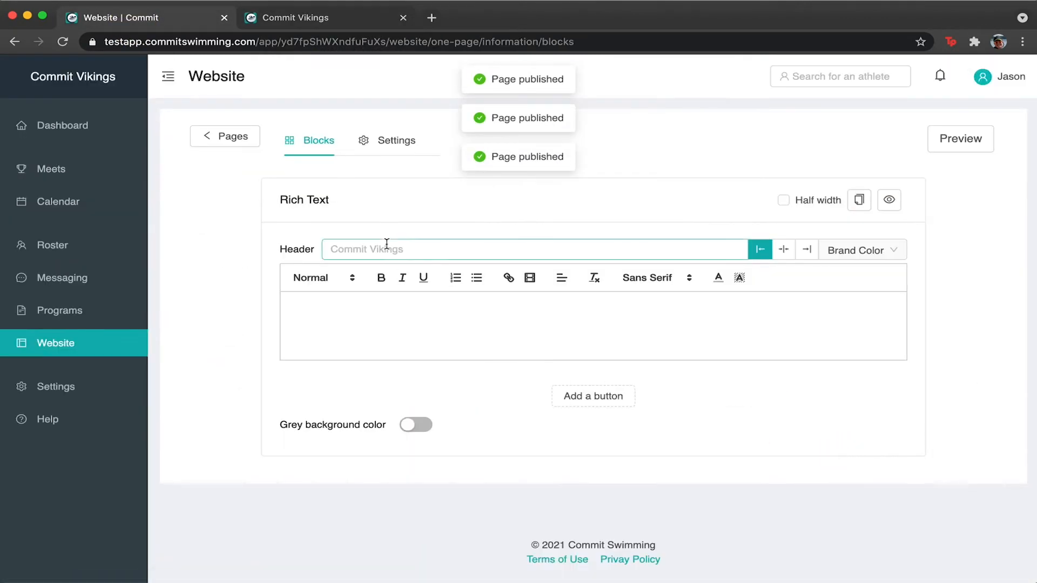
In Information's settings, set its placement to 'Part of dropdown list'.
{"action": "left_click", "coordinate": [381, 140]}
{"action": "left_click", "coordinate": [472, 307]}
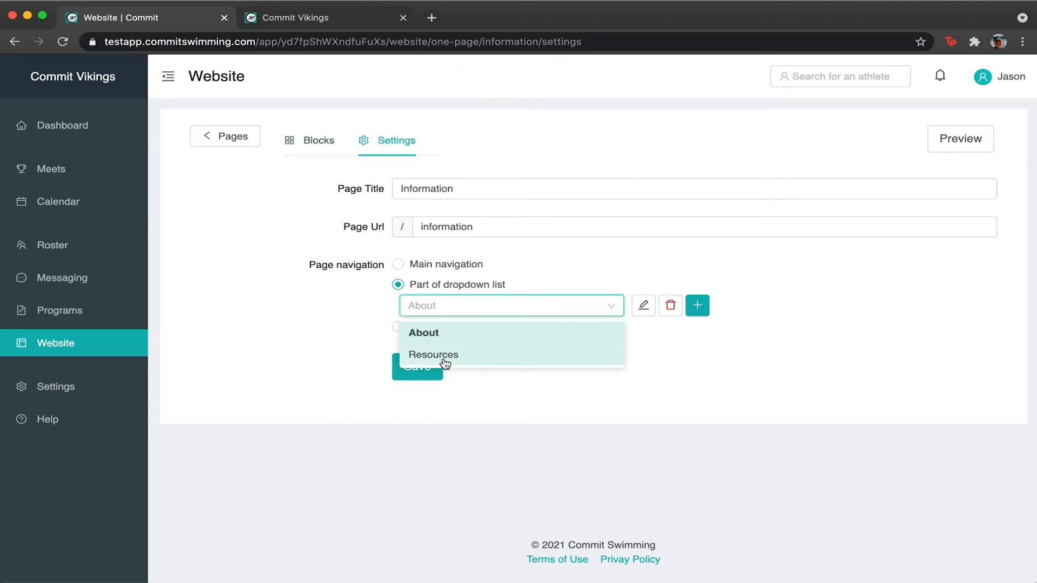
{"action": "left_click", "coordinate": [440, 354]}
{"action": "left_click", "coordinate": [421, 266]}
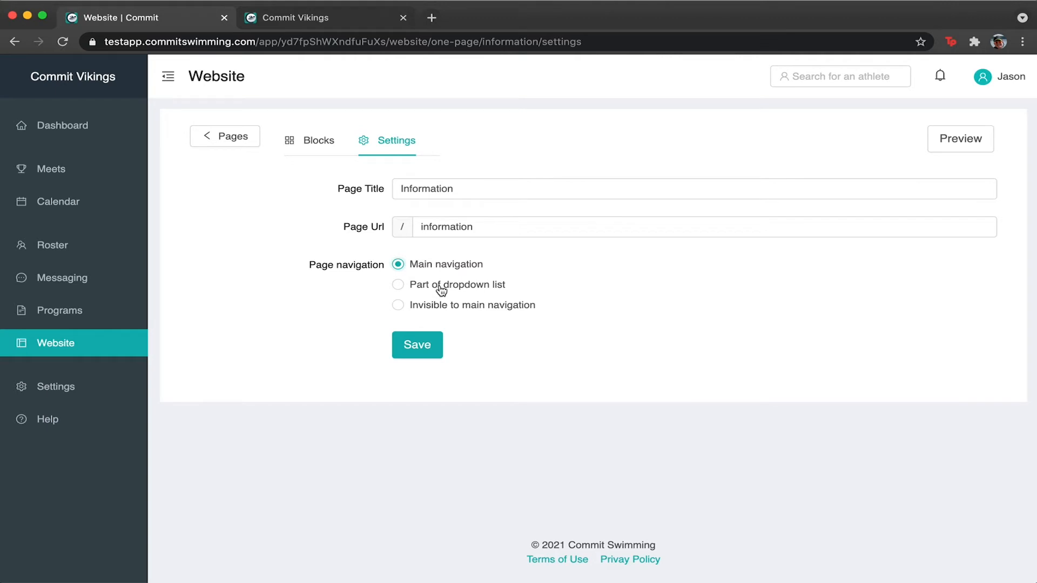
{"action": "left_click", "coordinate": [439, 287]}
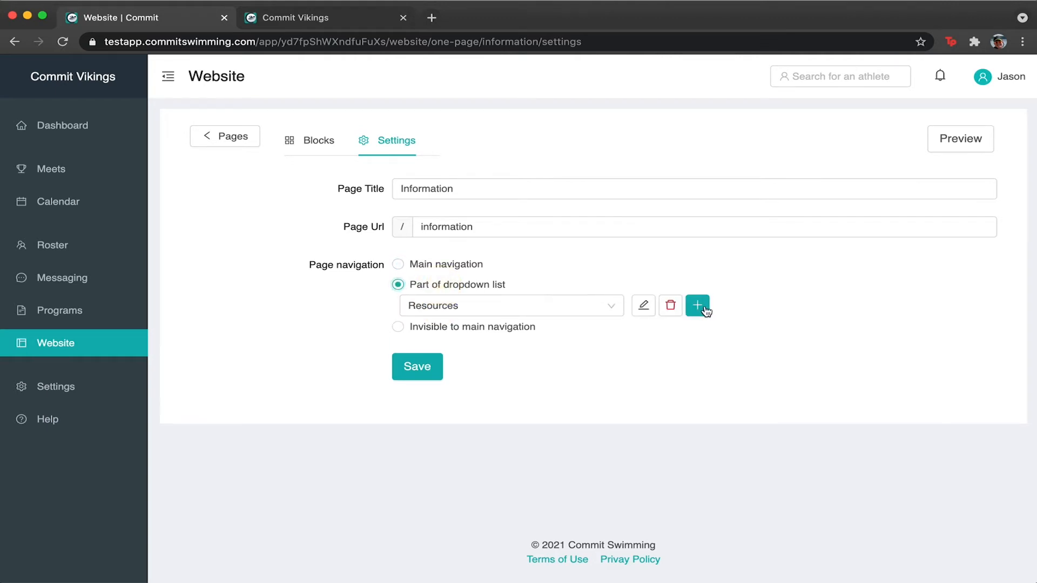
Start a new menu header and name it 'Club'.
{"action": "left_click", "coordinate": [697, 306]}
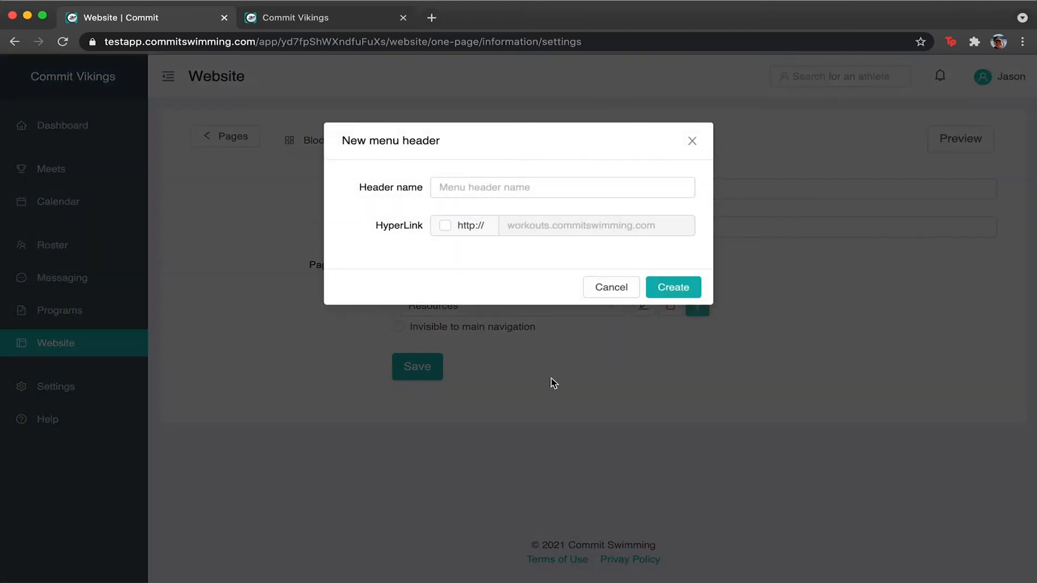
{"action": "left_click", "coordinate": [607, 288]}
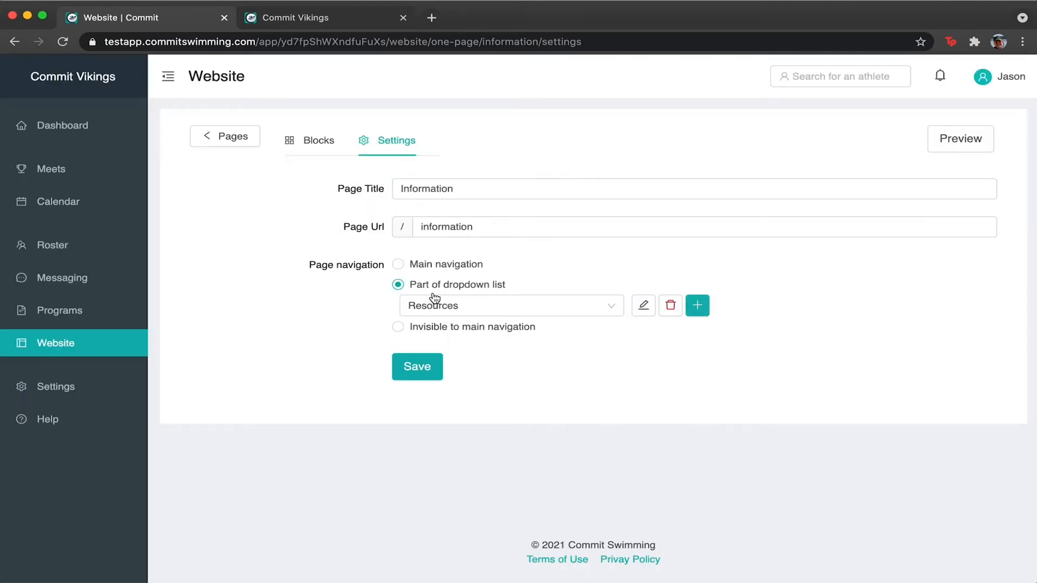
{"action": "left_click", "coordinate": [691, 312]}
{"action": "left_click", "coordinate": [454, 184]}
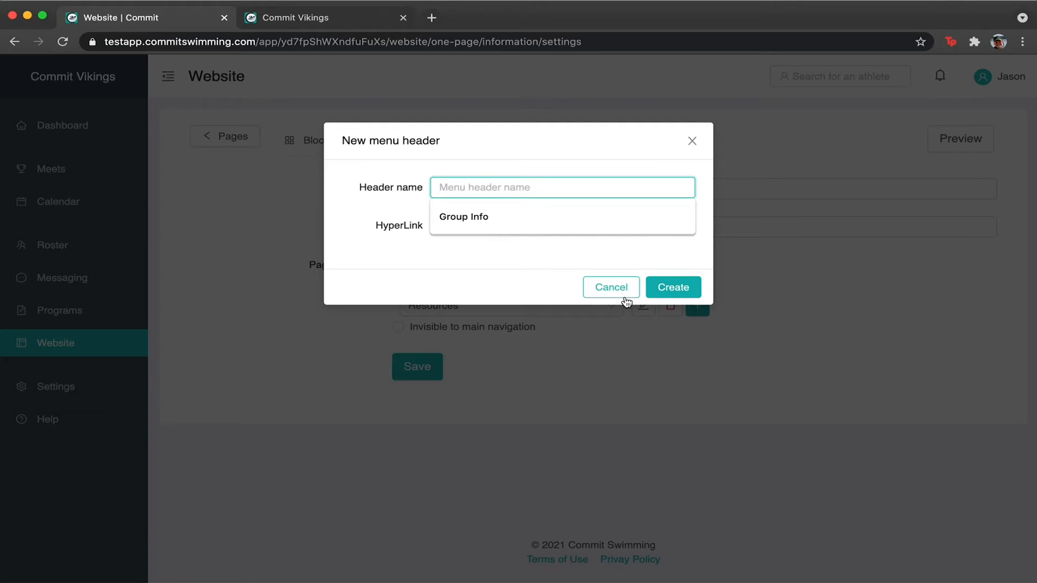
{"action": "type", "text": "T"}
{"action": "key", "text": "BackSpace"}
{"action": "type", "text": "Club Informatio"}
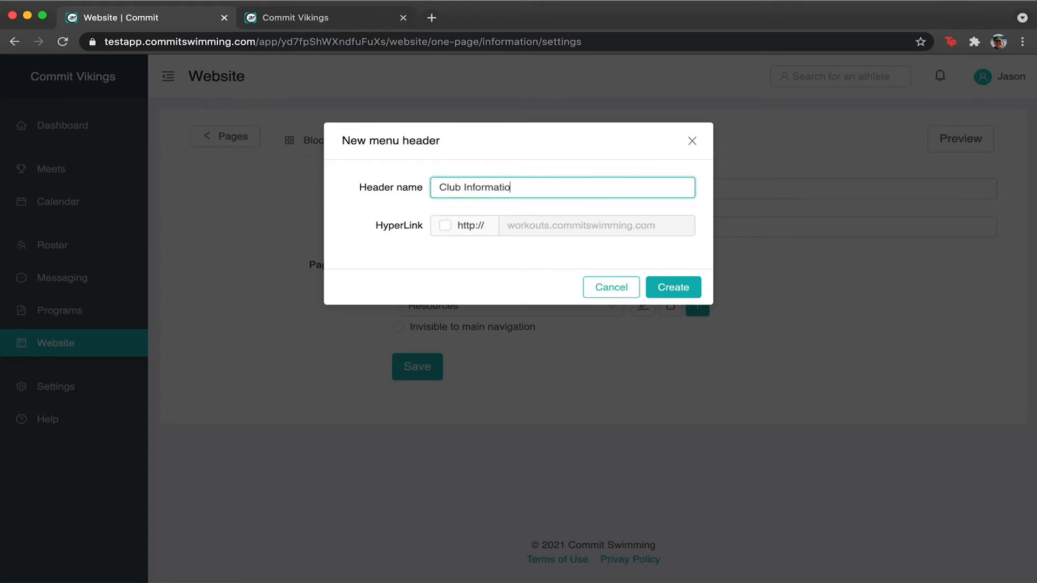
{"action": "left_click_drag", "start_coordinate": [464, 188], "coordinate": [634, 183]}
{"action": "key", "text": "BackSpace"}
{"action": "key", "text": "BackSpace"}
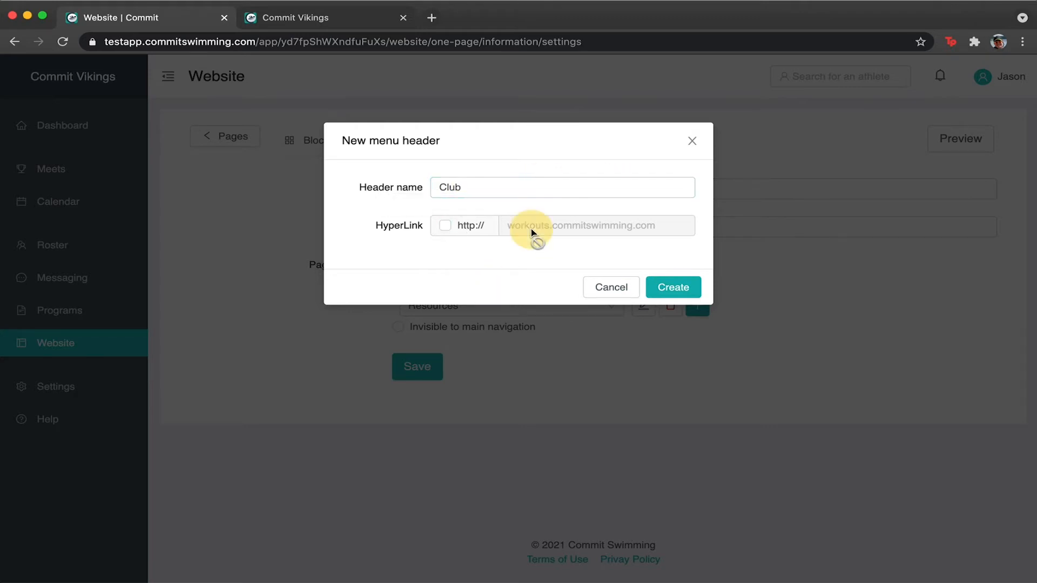
Try a hyperlinked header named 'School' linking to schoolname.edu.
{"action": "left_click", "coordinate": [445, 227]}
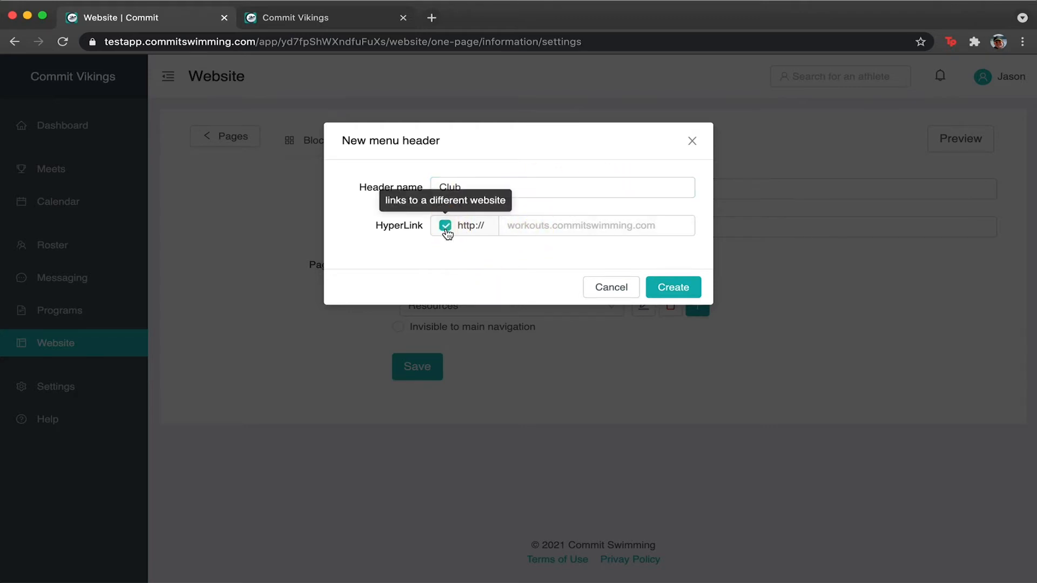
{"action": "left_click", "coordinate": [449, 188]}
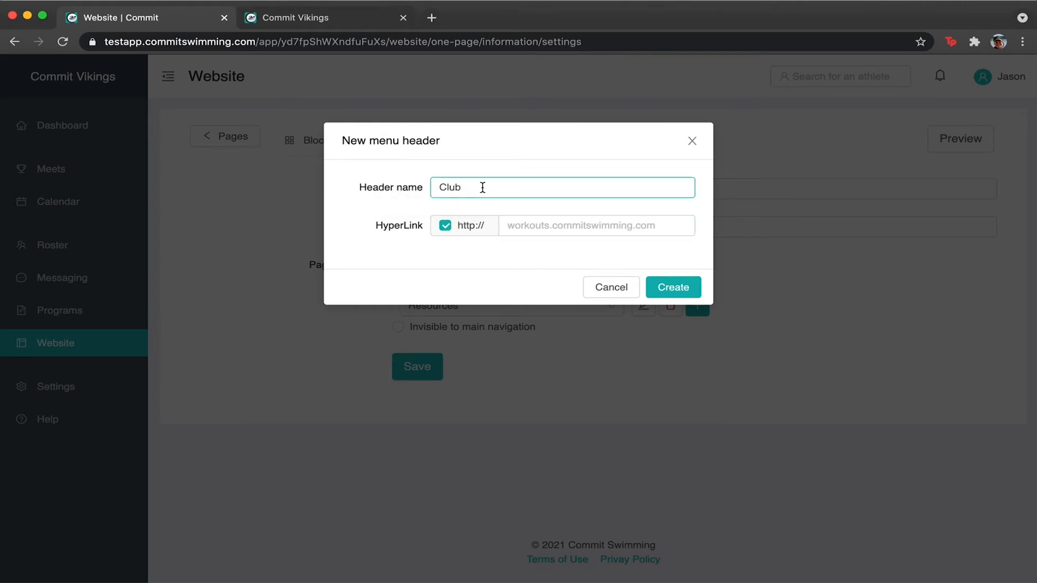
{"action": "left_click", "coordinate": [548, 228]}
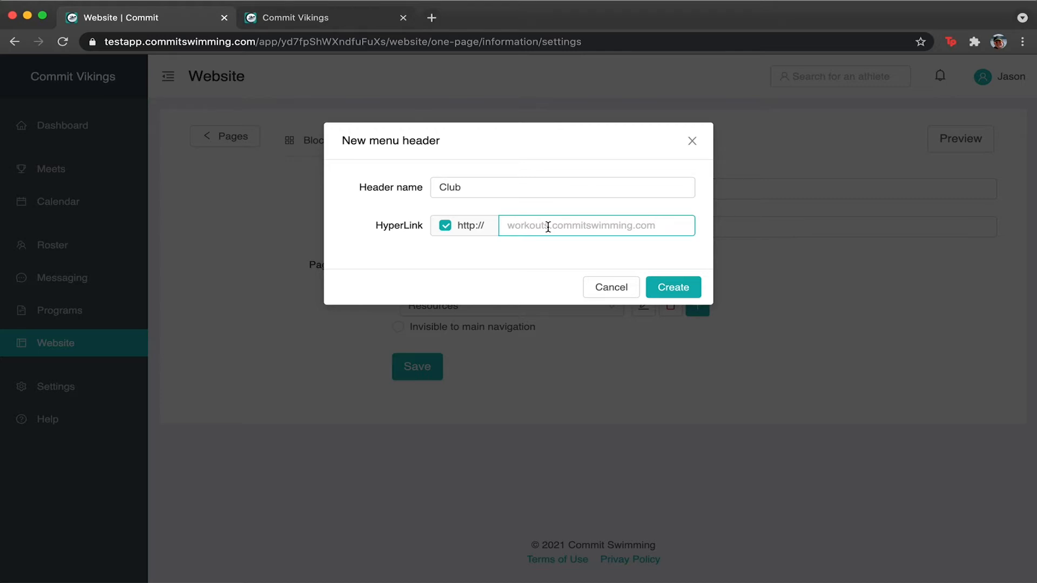
{"action": "double_click", "coordinate": [447, 187]}
{"action": "type", "text": "School"}
{"action": "left_click", "coordinate": [530, 230]}
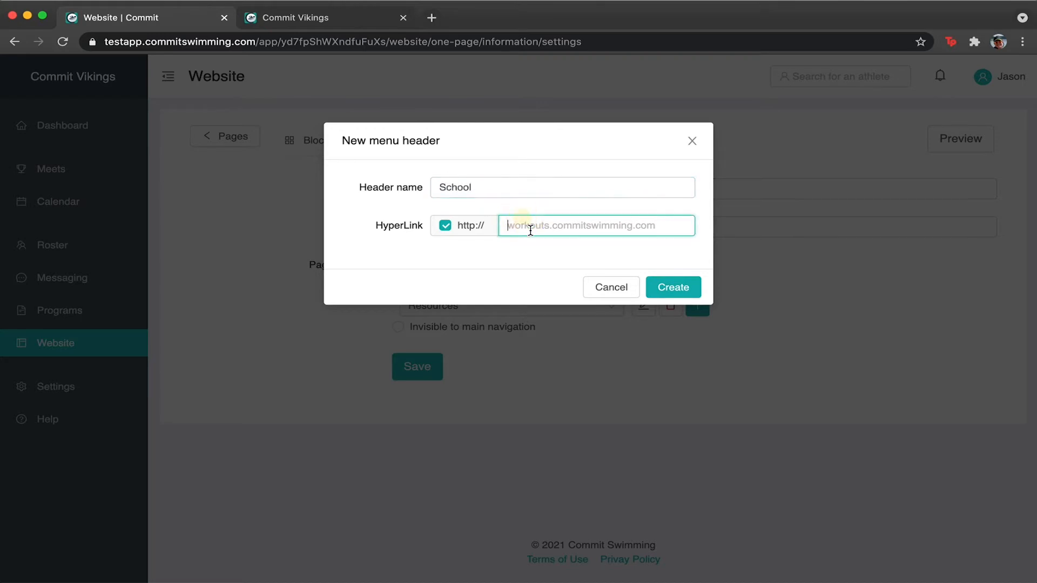
{"action": "type", "text": "sch"}
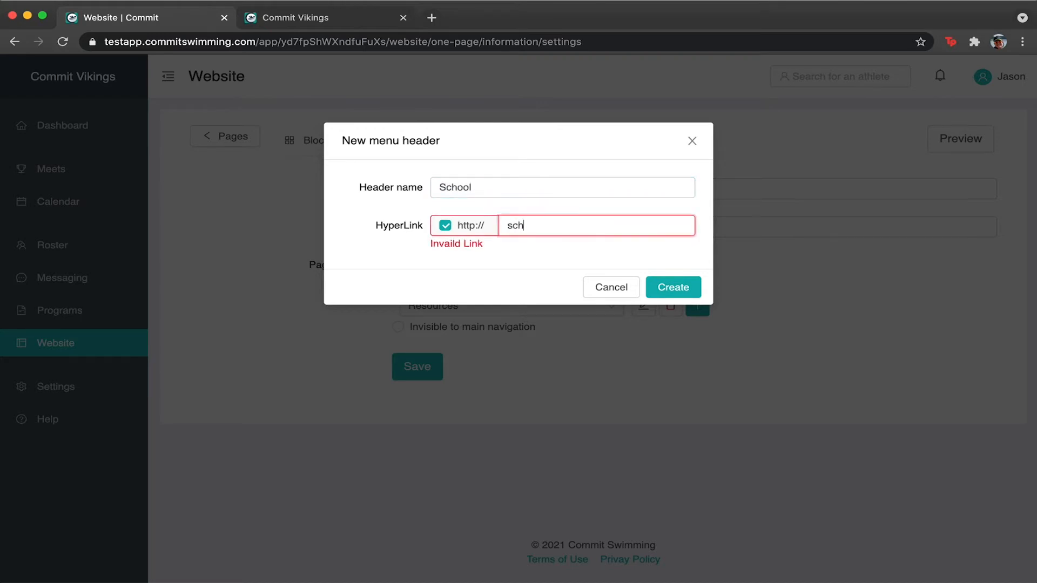
{"action": "type", "text": "oolname.edu"}
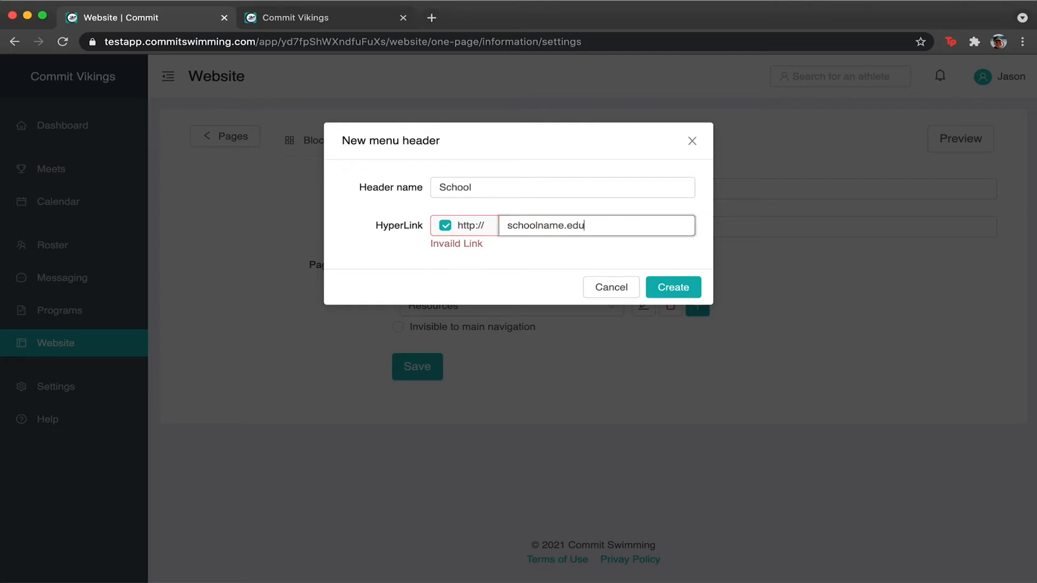
{"action": "left_click", "coordinate": [488, 261]}
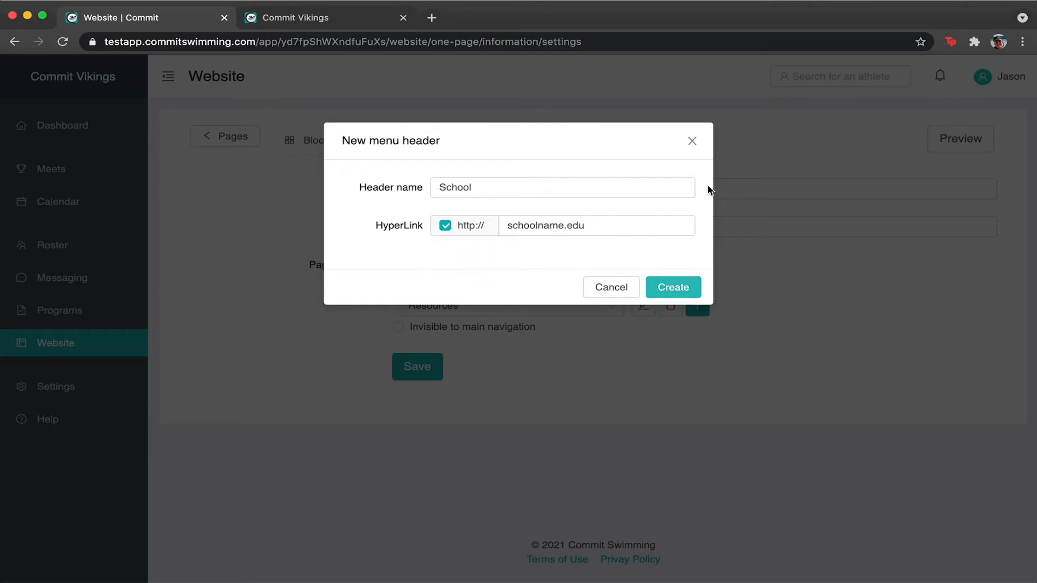
Turn off the hyperlink and rename the header back to 'Club'.
{"action": "left_click", "coordinate": [443, 227]}
{"action": "double_click", "coordinate": [482, 185]}
{"action": "type", "text": "Club"}
{"action": "left_click", "coordinate": [424, 267]}
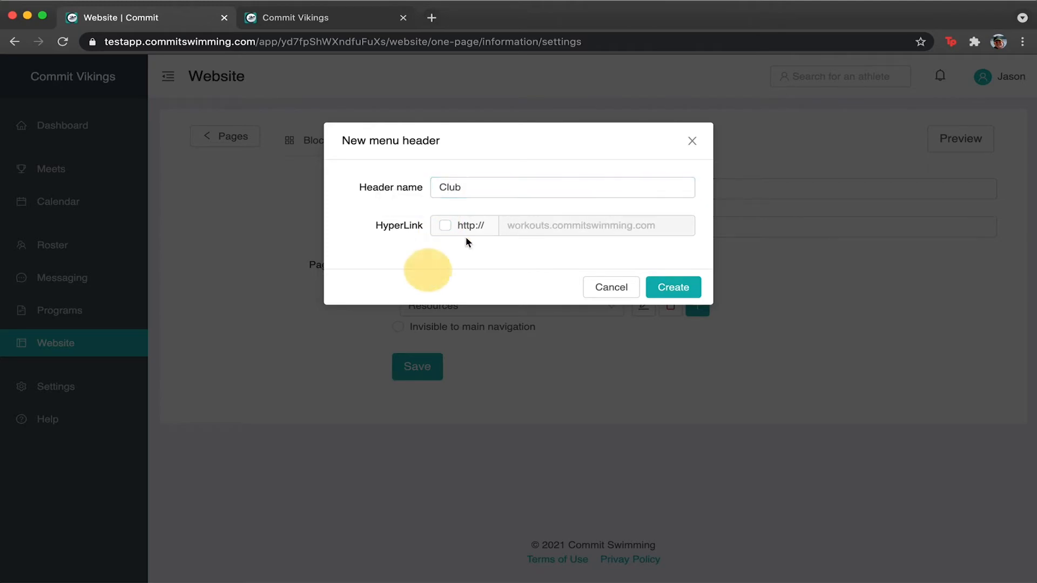
Create the Club menu header, assign Information to it, and save.
{"action": "left_click", "coordinate": [686, 286]}
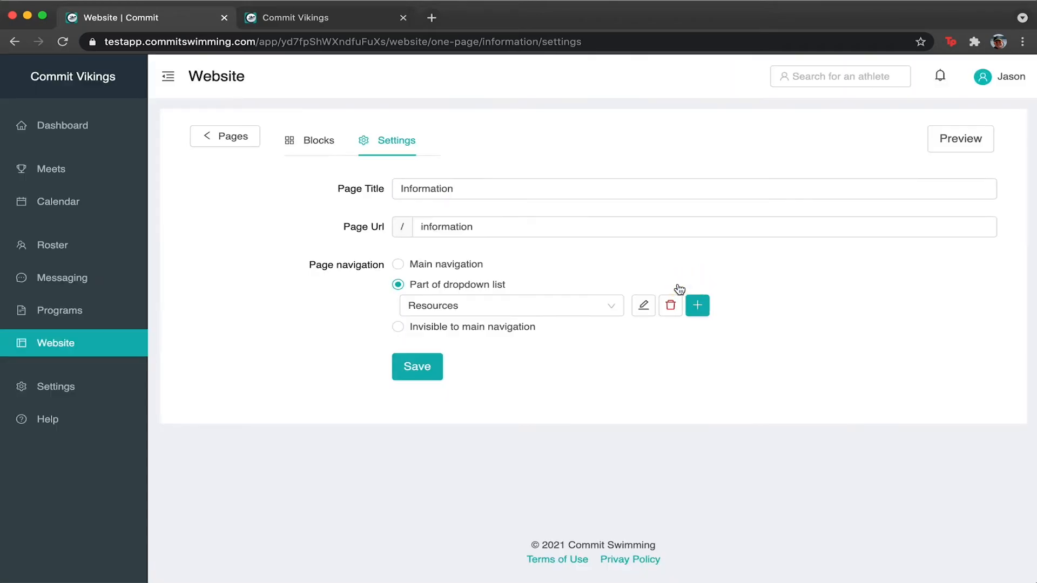
{"action": "left_click", "coordinate": [608, 307]}
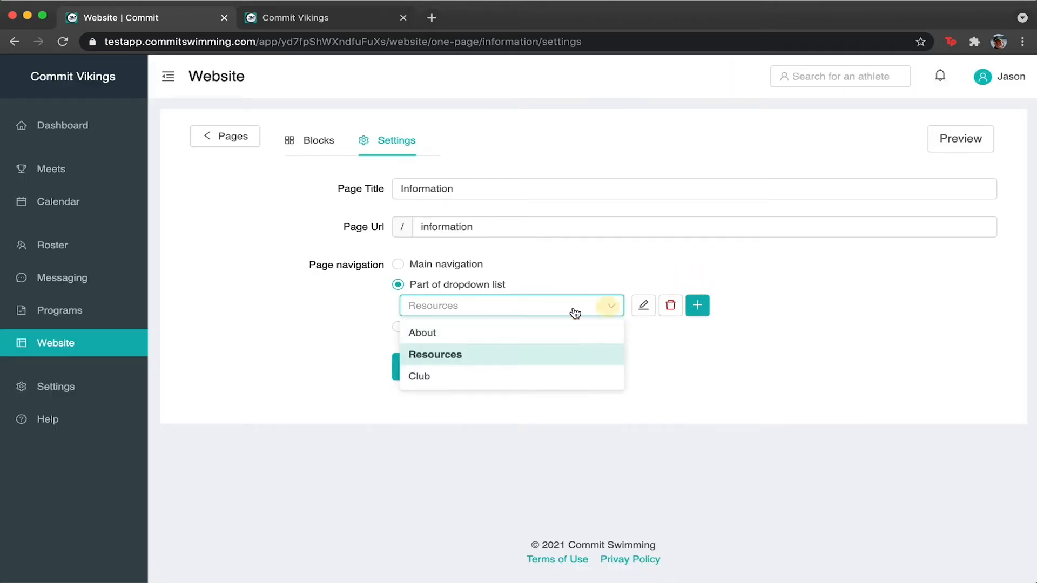
{"action": "left_click", "coordinate": [477, 386]}
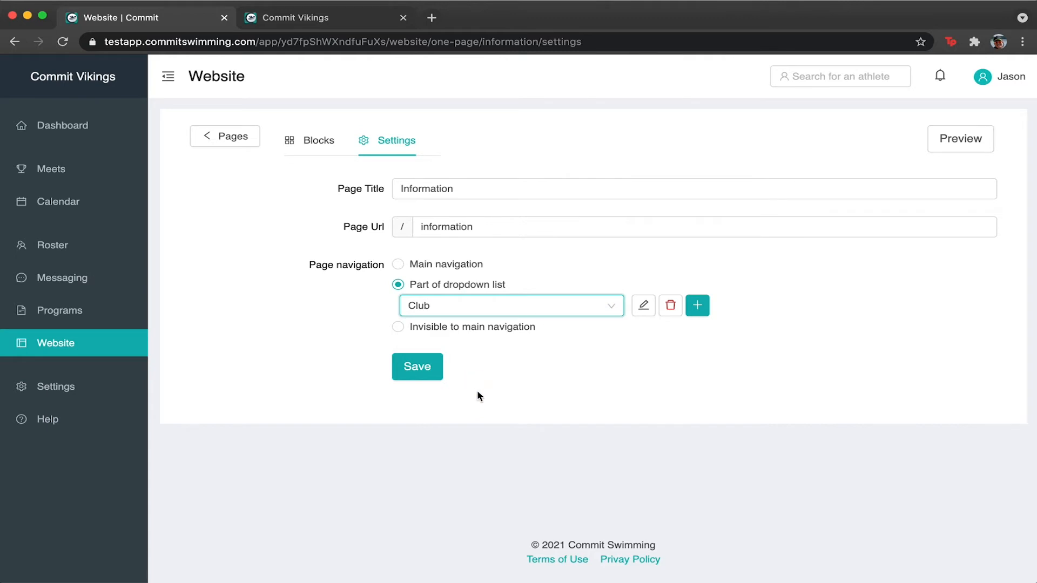
{"action": "left_click", "coordinate": [418, 367]}
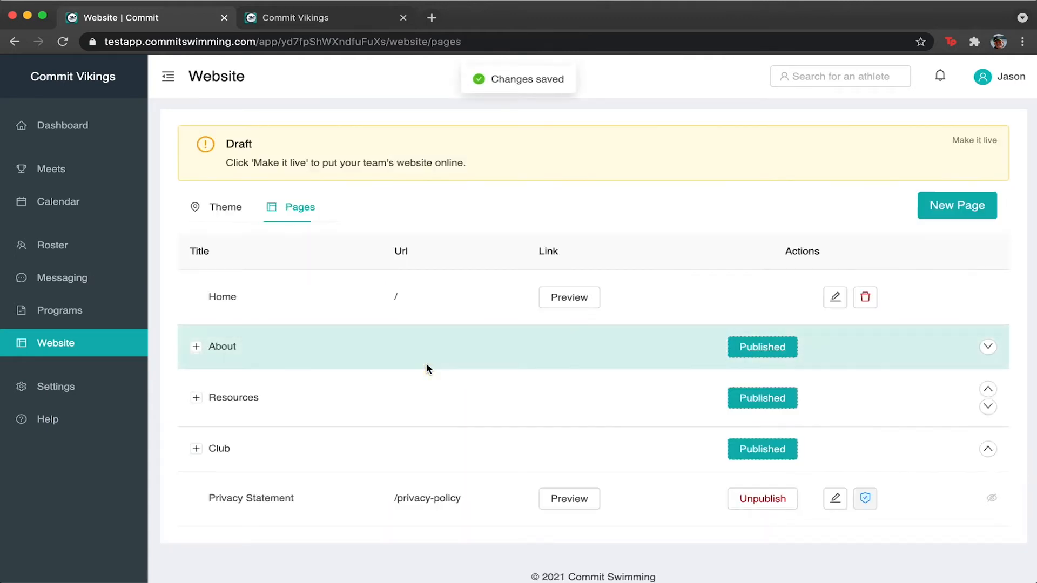
Expand Club in Pages and check the preview's Club dropdown lists Information.
{"action": "left_click", "coordinate": [196, 449]}
{"action": "scroll", "coordinate": [226, 446], "scroll_direction": "down", "scroll_amount": 3}
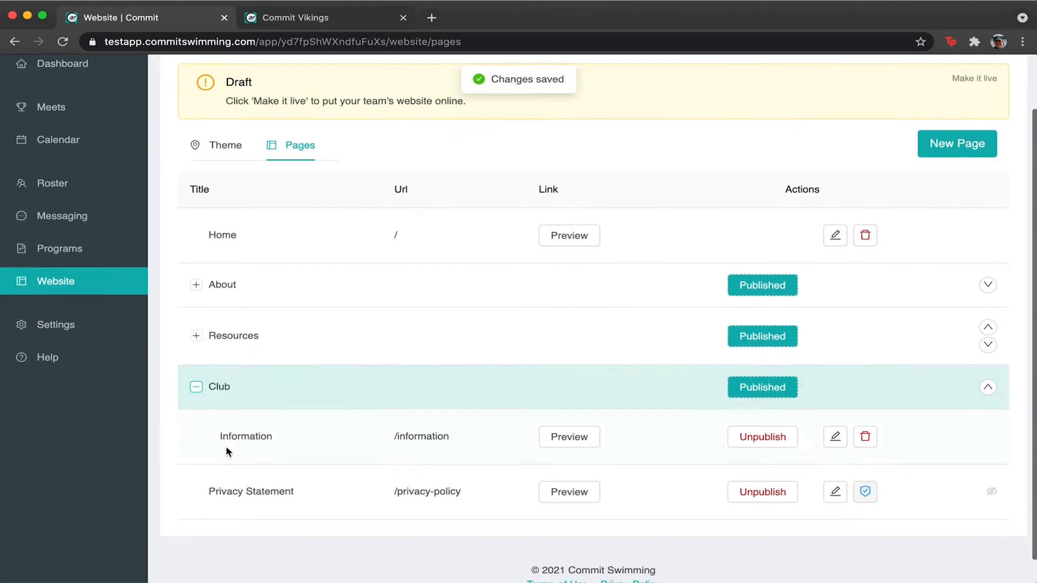
{"action": "left_click", "coordinate": [326, 18]}
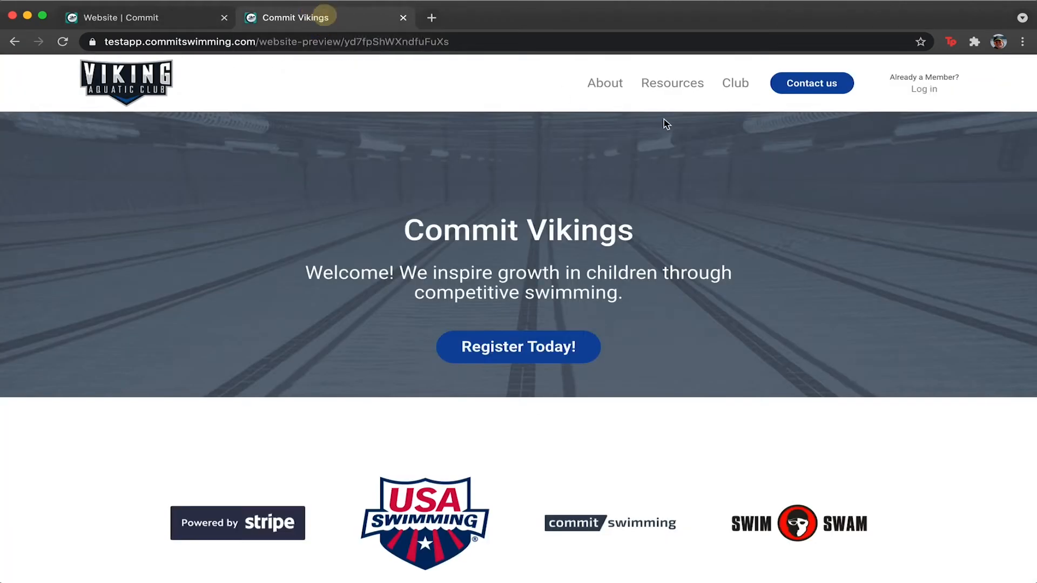
{"action": "mouse_move", "coordinate": [734, 81]}
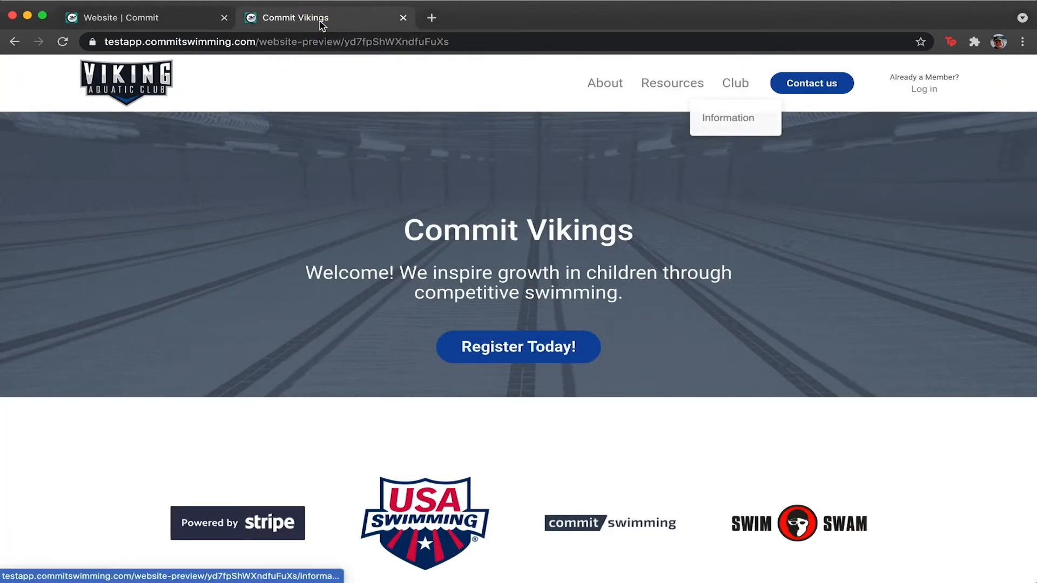
{"action": "left_click", "coordinate": [108, 18]}
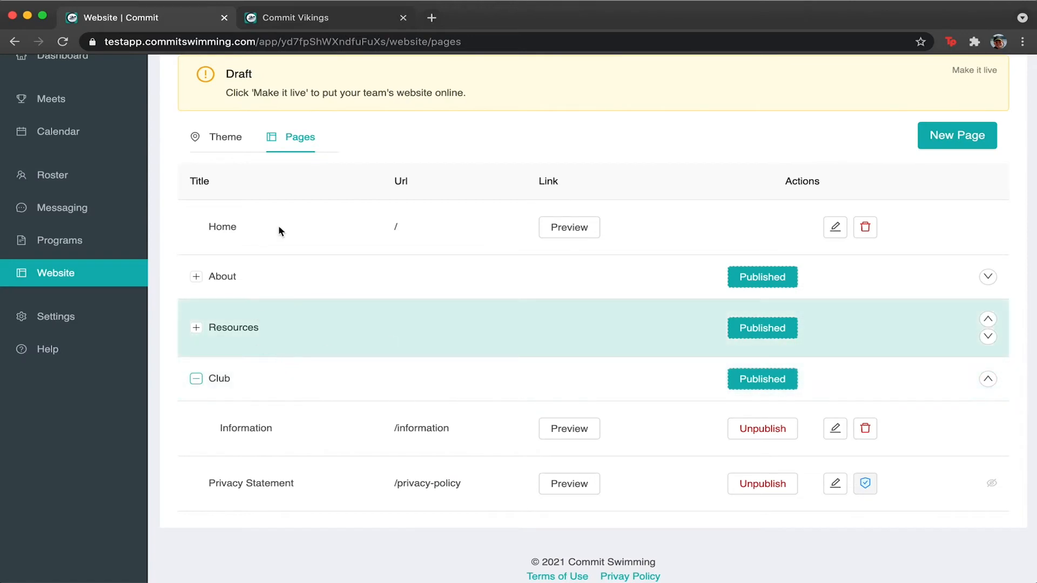
From Information's settings, delete the Club menu header.
{"action": "left_click", "coordinate": [835, 428]}
{"action": "left_click_drag", "start_coordinate": [390, 140], "coordinate": [416, 141]}
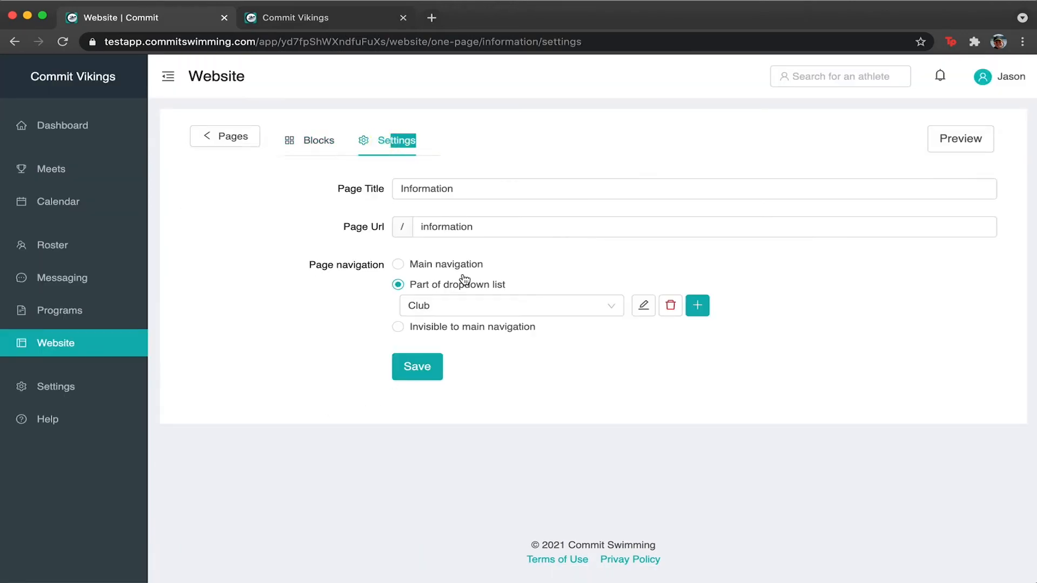
{"action": "left_click", "coordinate": [484, 311]}
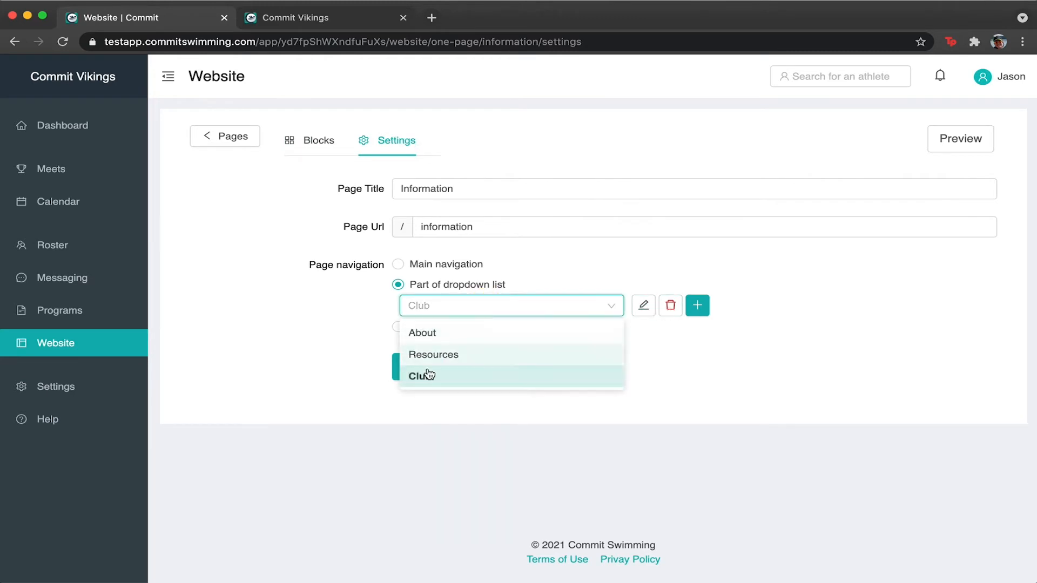
{"action": "left_click", "coordinate": [427, 376]}
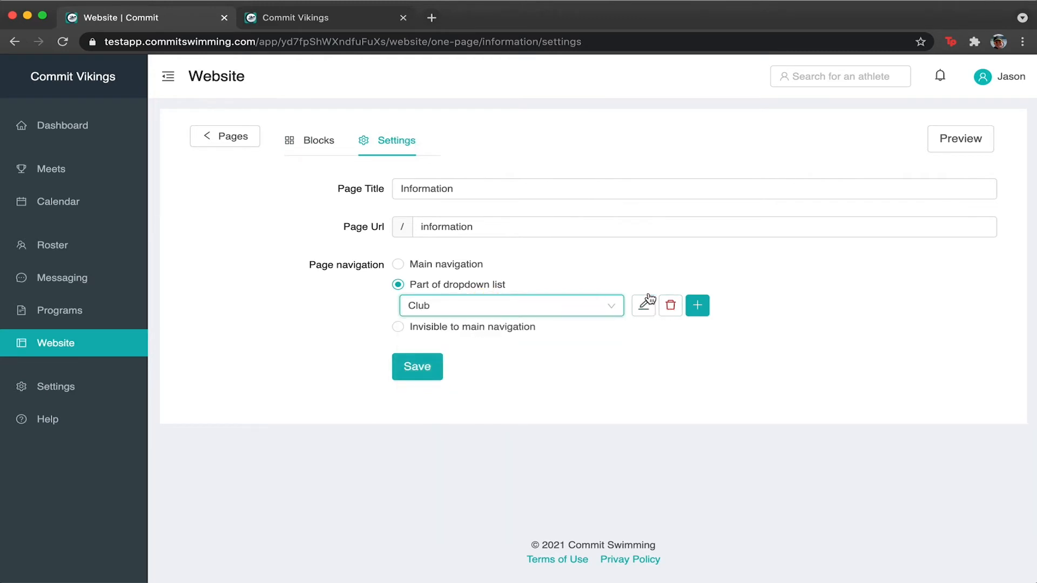
{"action": "left_click", "coordinate": [676, 313]}
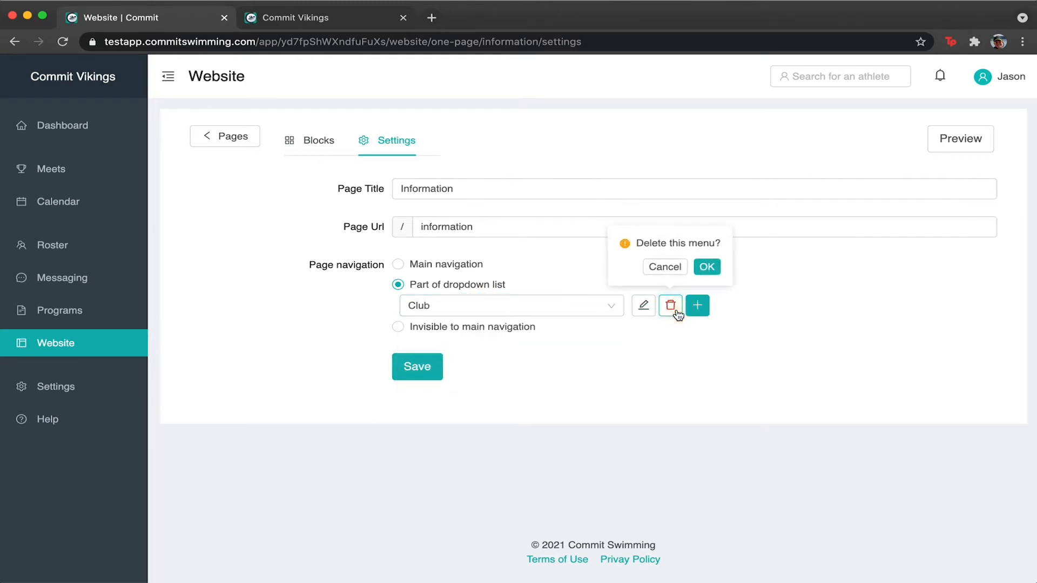
{"action": "left_click", "coordinate": [713, 266]}
Place Information in the main navigation and save its settings.
{"action": "left_click", "coordinate": [439, 308]}
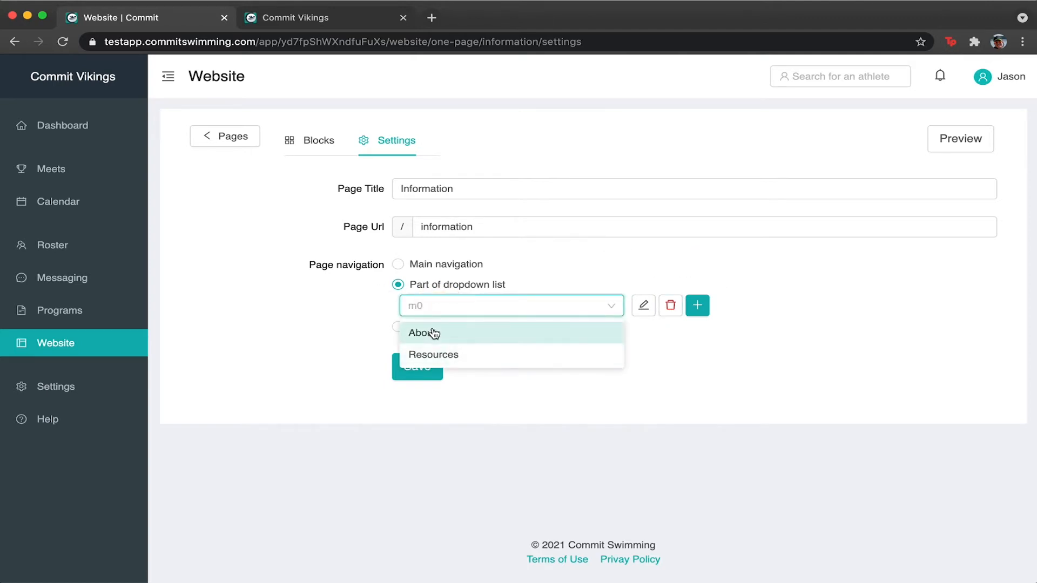
{"action": "left_click", "coordinate": [431, 333]}
{"action": "left_click", "coordinate": [398, 265]}
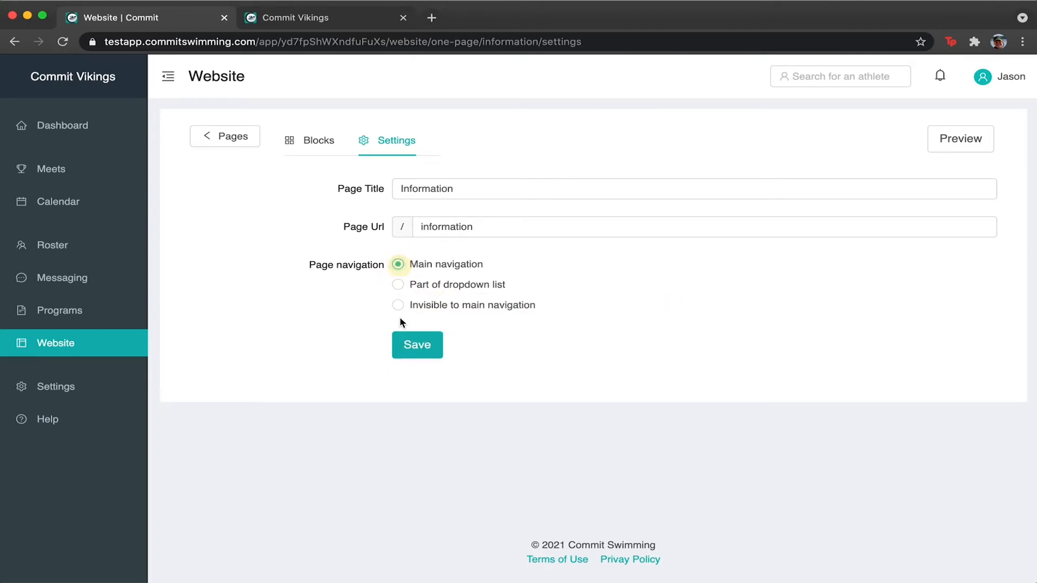
{"action": "left_click", "coordinate": [427, 341]}
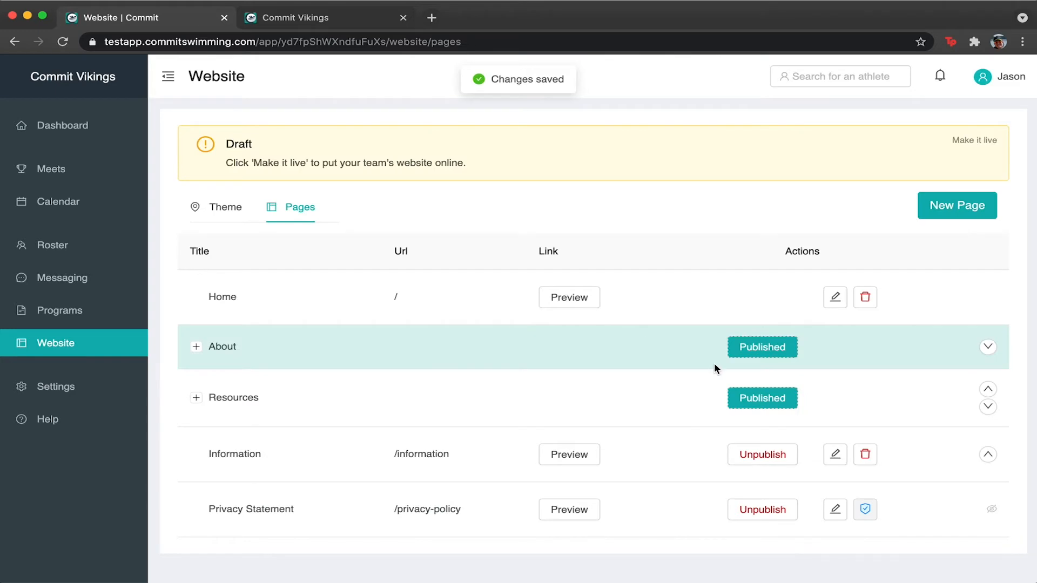
{"action": "left_click", "coordinate": [286, 27]}
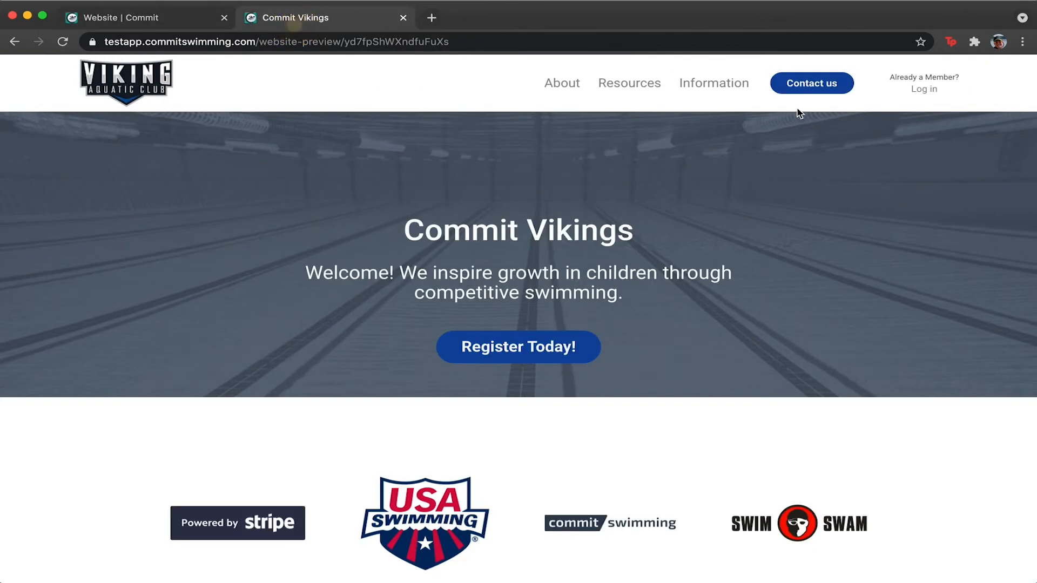
{"action": "left_click", "coordinate": [172, 16]}
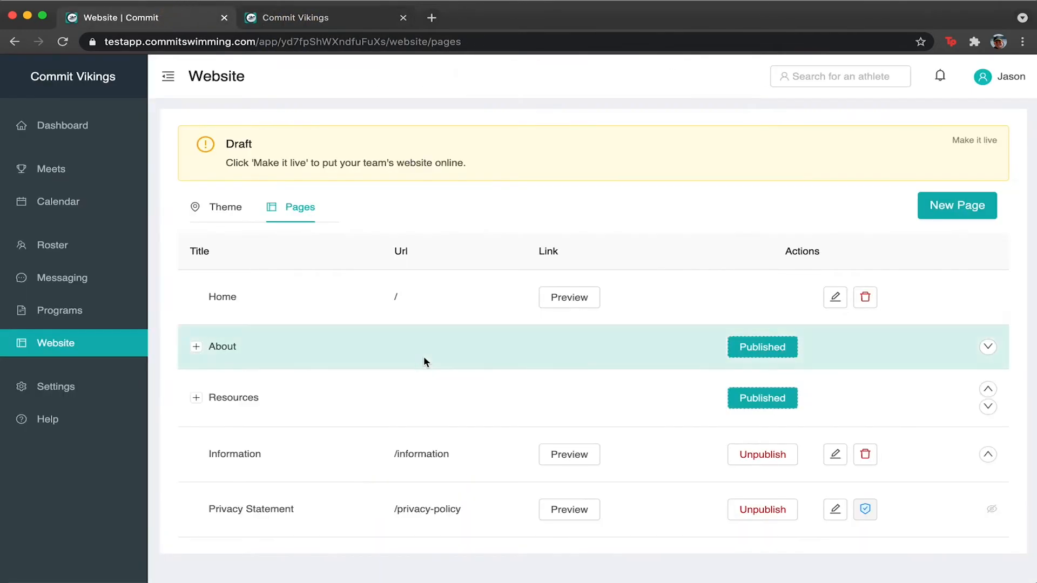
{"action": "left_click", "coordinate": [359, 17]}
{"action": "left_click", "coordinate": [717, 85]}
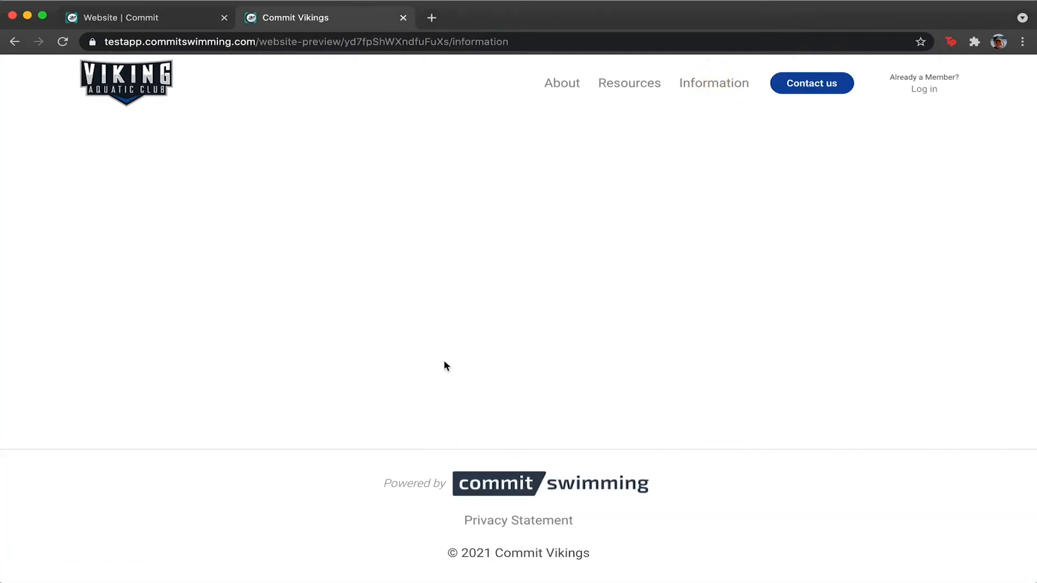
{"action": "left_click", "coordinate": [133, 19]}
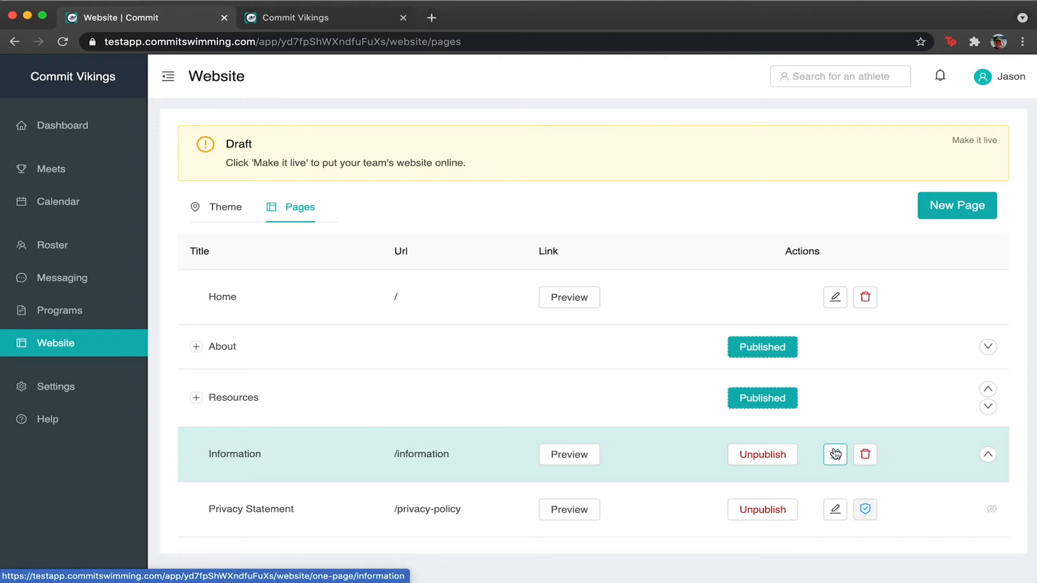
{"action": "left_click", "coordinate": [196, 347]}
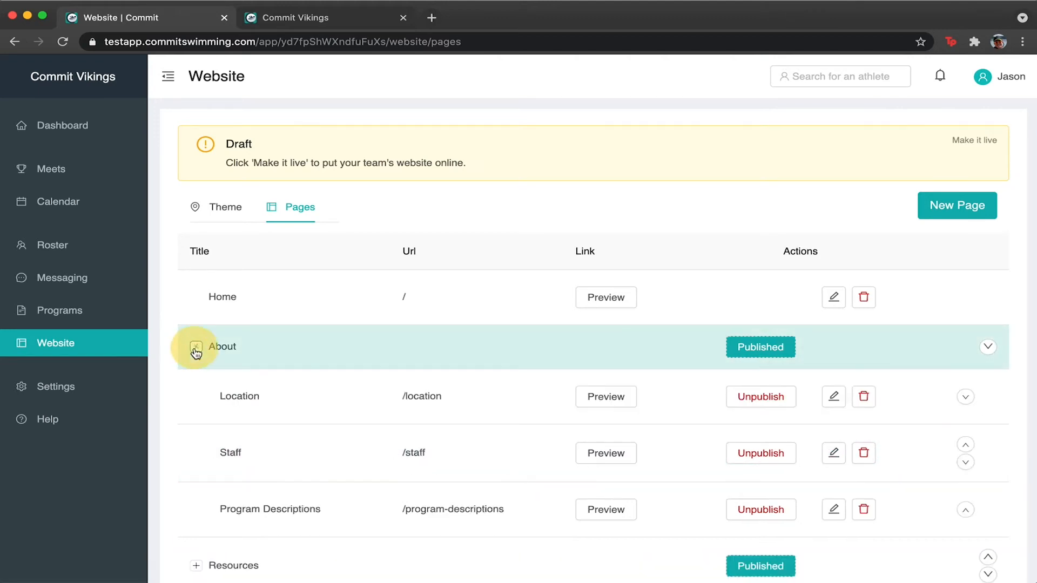
{"action": "scroll", "coordinate": [260, 409], "scroll_direction": "down", "scroll_amount": 2}
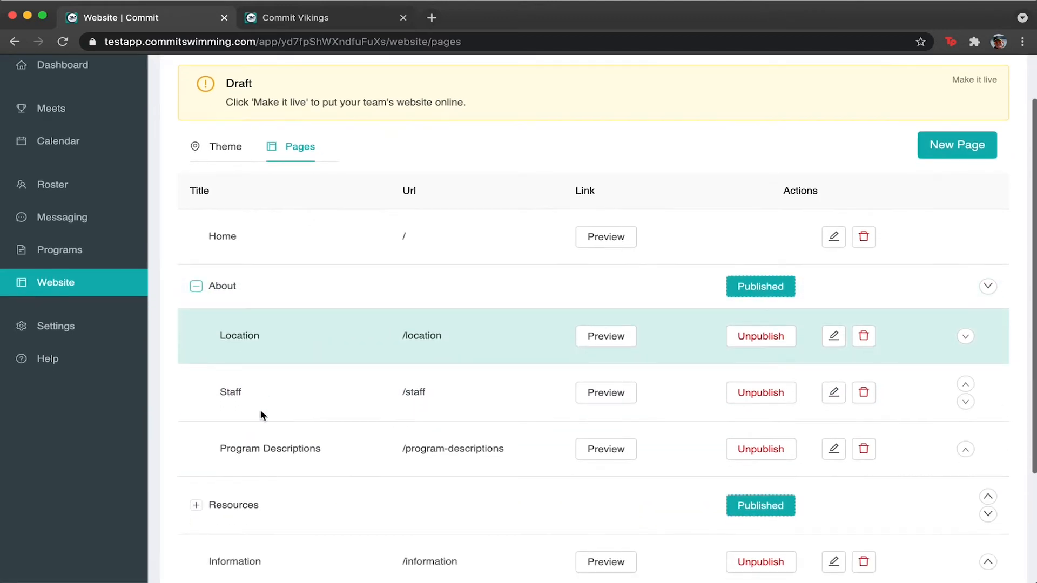
{"action": "left_click", "coordinate": [202, 292]}
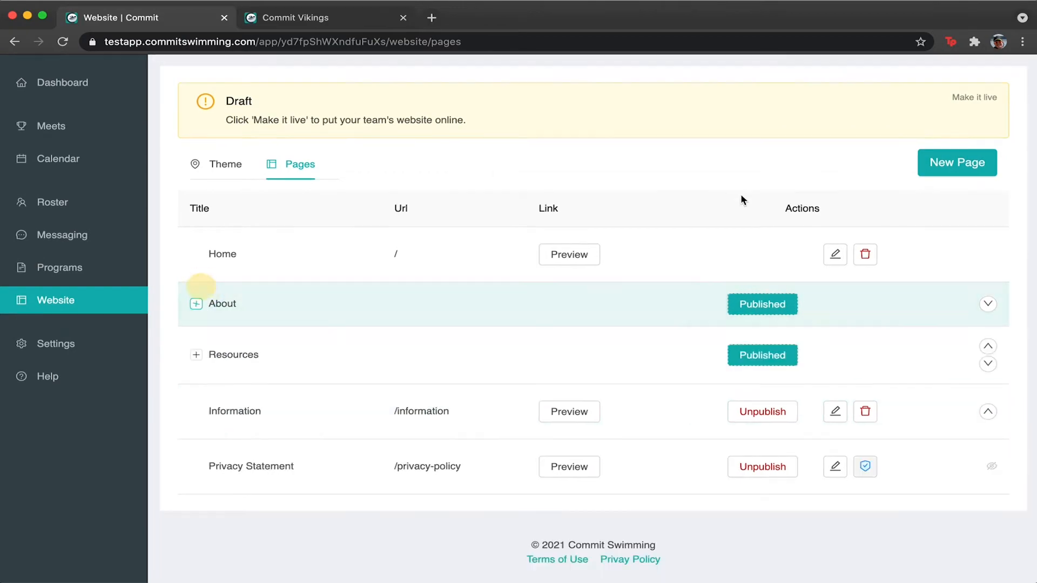
{"action": "left_click", "coordinate": [836, 255]}
{"action": "scroll", "coordinate": [526, 322], "scroll_direction": "down", "scroll_amount": 12}
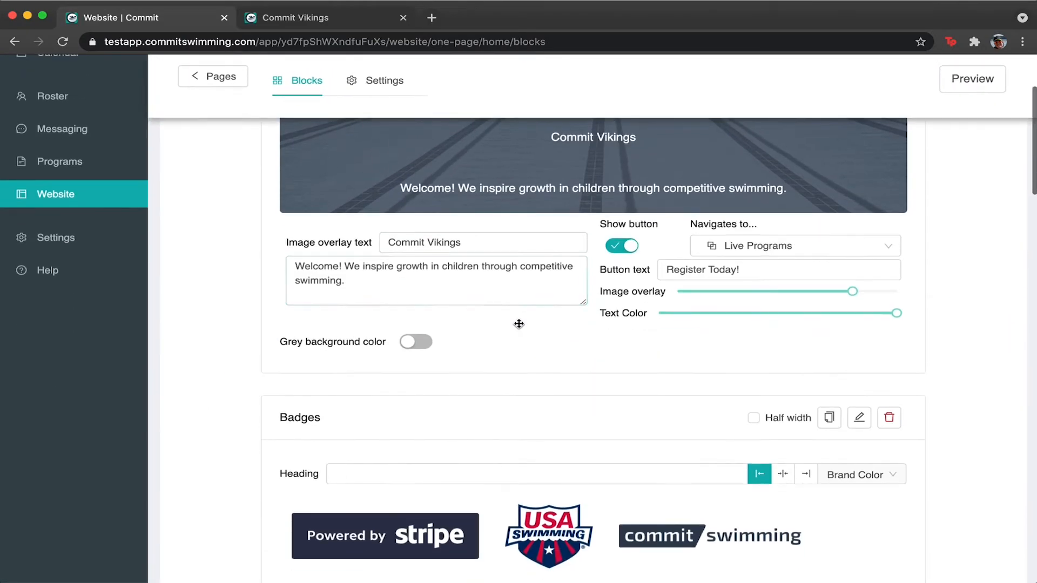
{"action": "scroll", "coordinate": [518, 323], "scroll_direction": "up", "scroll_amount": 15}
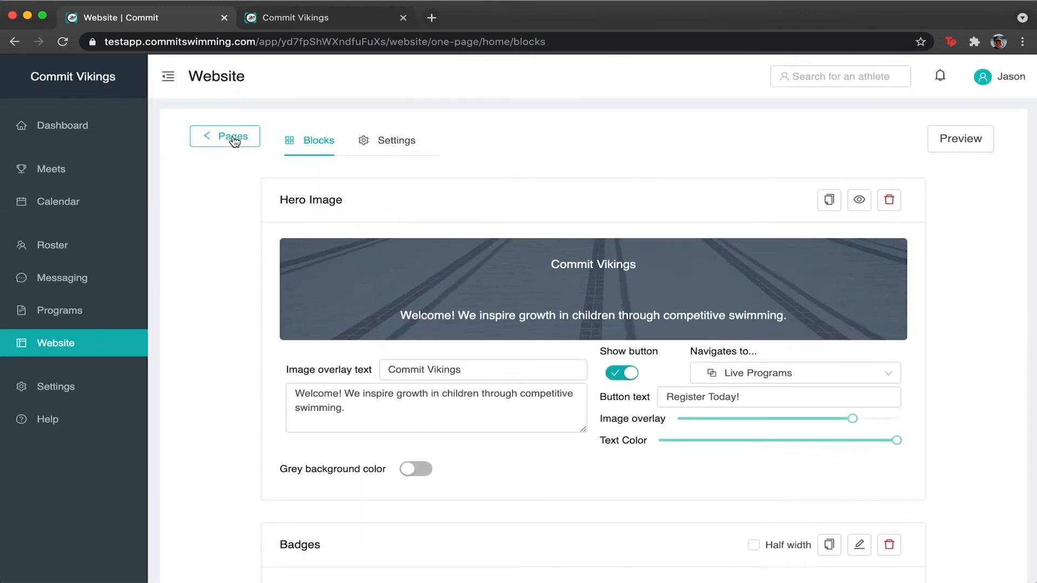
{"action": "left_click", "coordinate": [208, 142]}
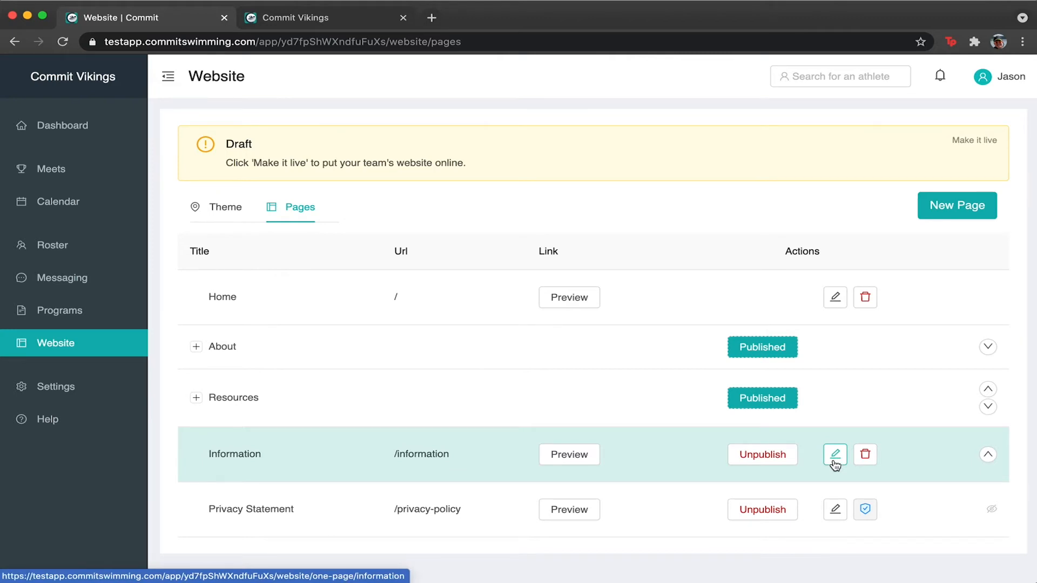
{"action": "left_click", "coordinate": [835, 456]}
{"action": "left_click", "coordinate": [212, 139]}
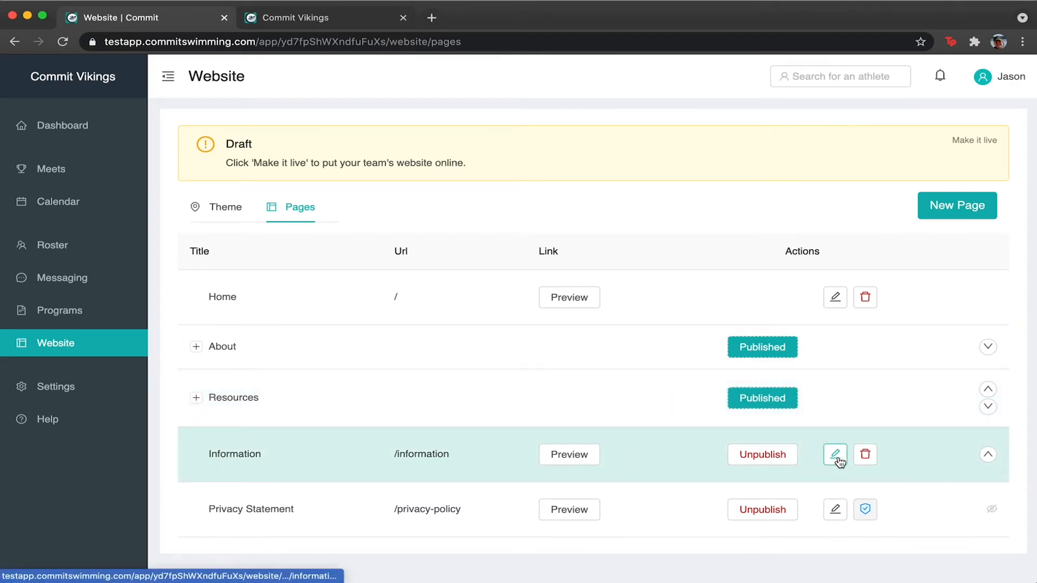
{"action": "left_click", "coordinate": [836, 458]}
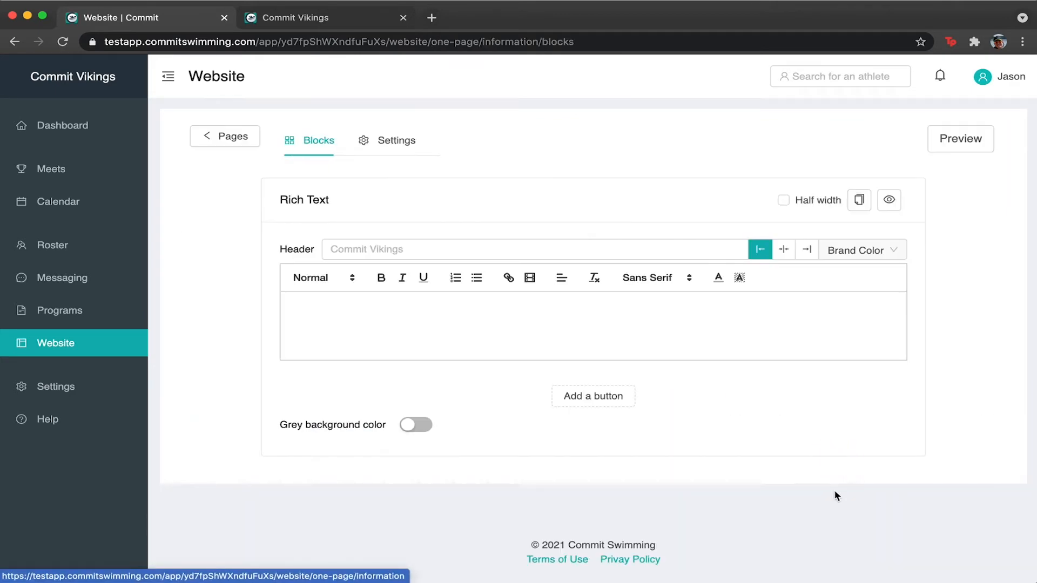
{"action": "left_click", "coordinate": [250, 137]}
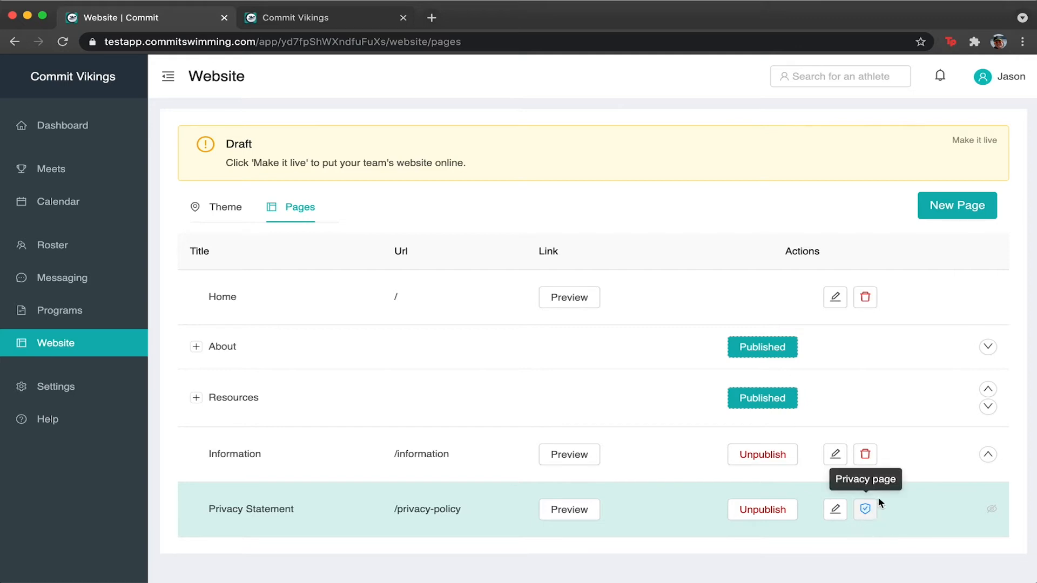
Move Resources above About in the page order and open Information's block editor.
{"action": "left_click", "coordinate": [988, 407]}
{"action": "left_click", "coordinate": [989, 455]}
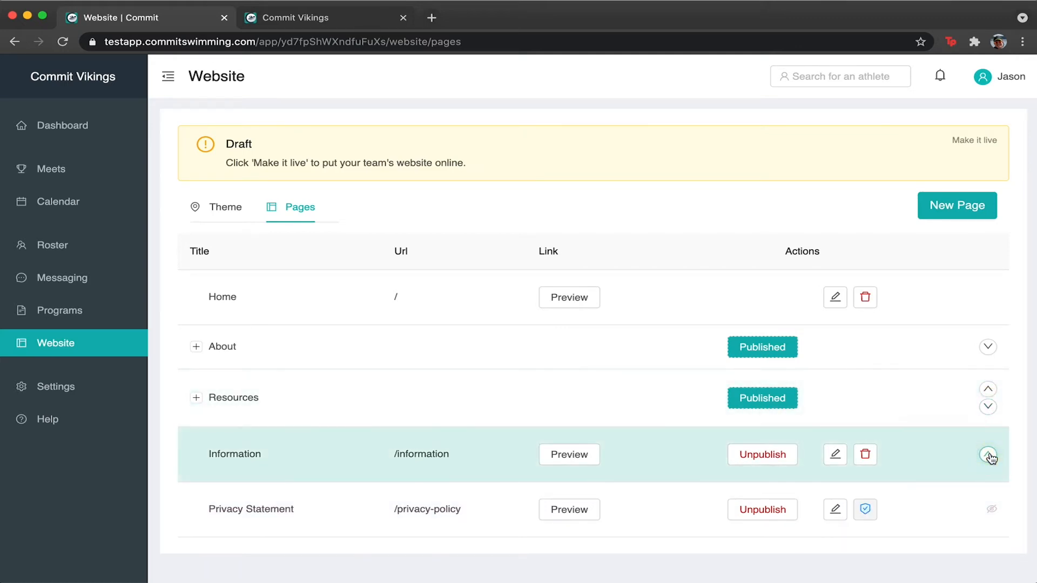
{"action": "left_click", "coordinate": [988, 389]}
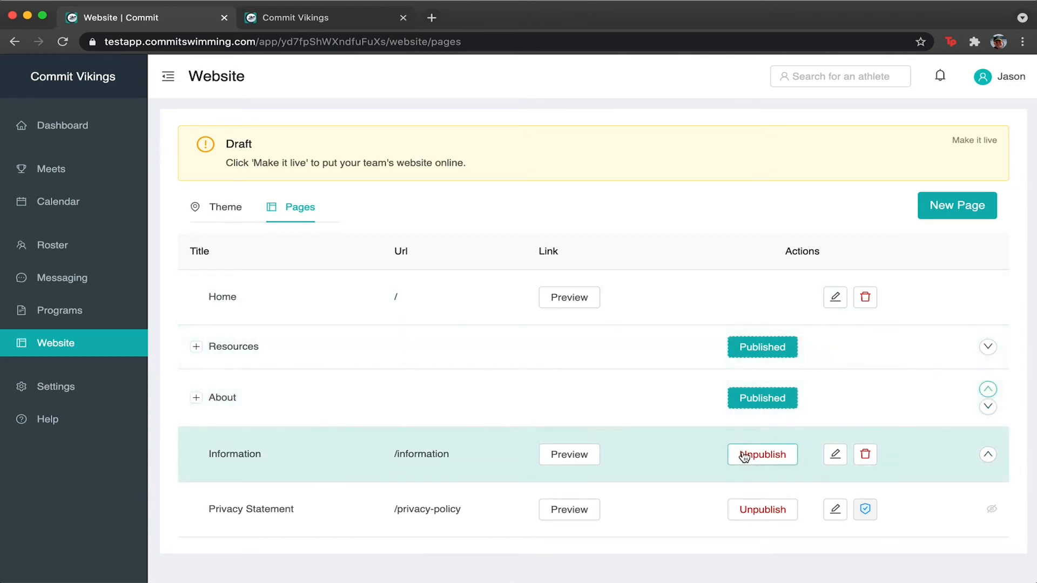
{"action": "left_click", "coordinate": [988, 407]}
{"action": "left_click", "coordinate": [835, 454]}
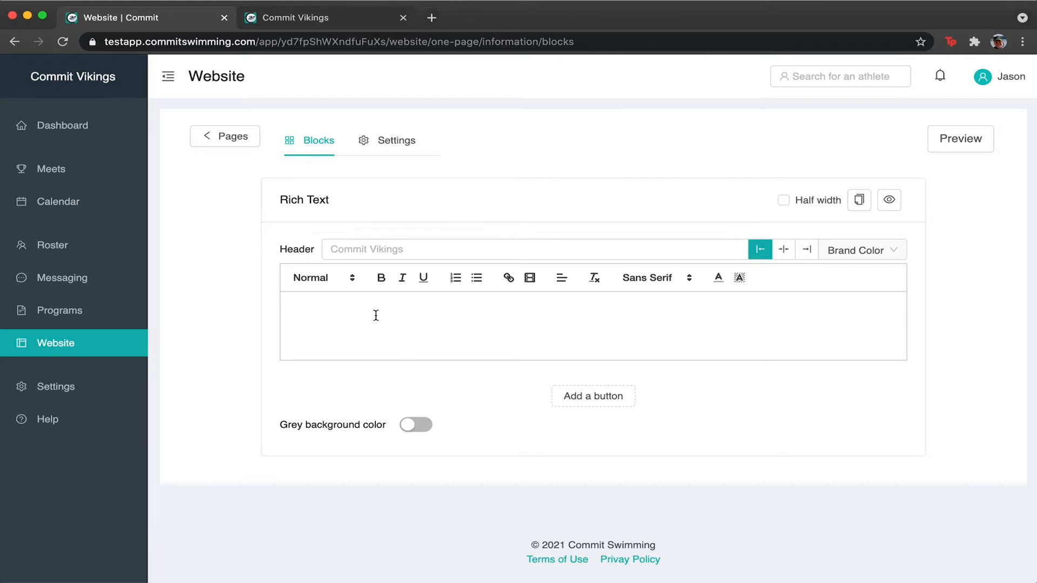
Fill the Rich Text block with centred header 'WELCOME TO OUR CLUB' and body 'Welcome to Viking Swimming Club.'.
{"action": "left_click", "coordinate": [322, 195]}
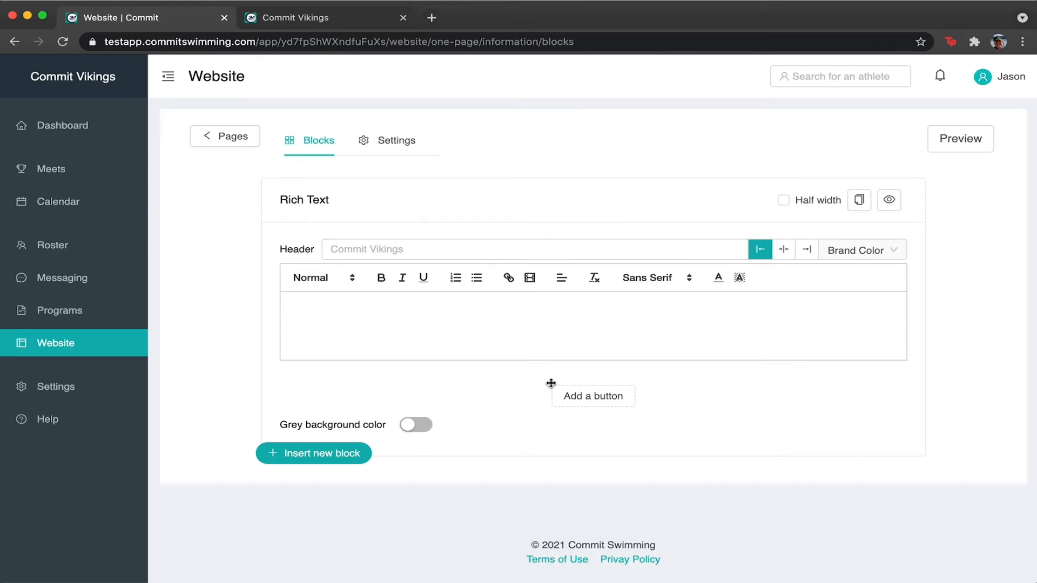
{"action": "left_click", "coordinate": [411, 242]}
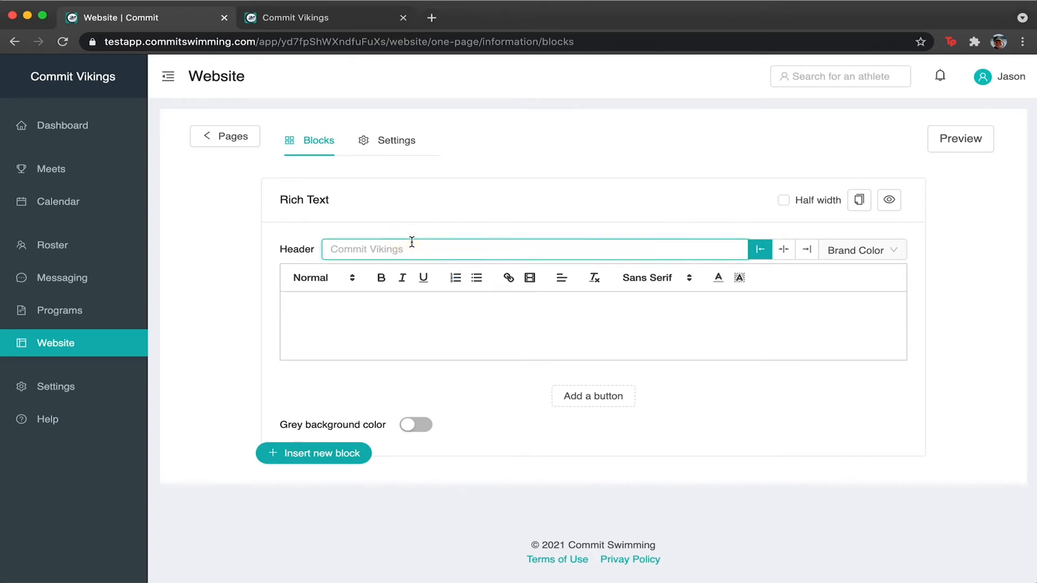
{"action": "type", "text": "WELCOME TO OUR CLUB"}
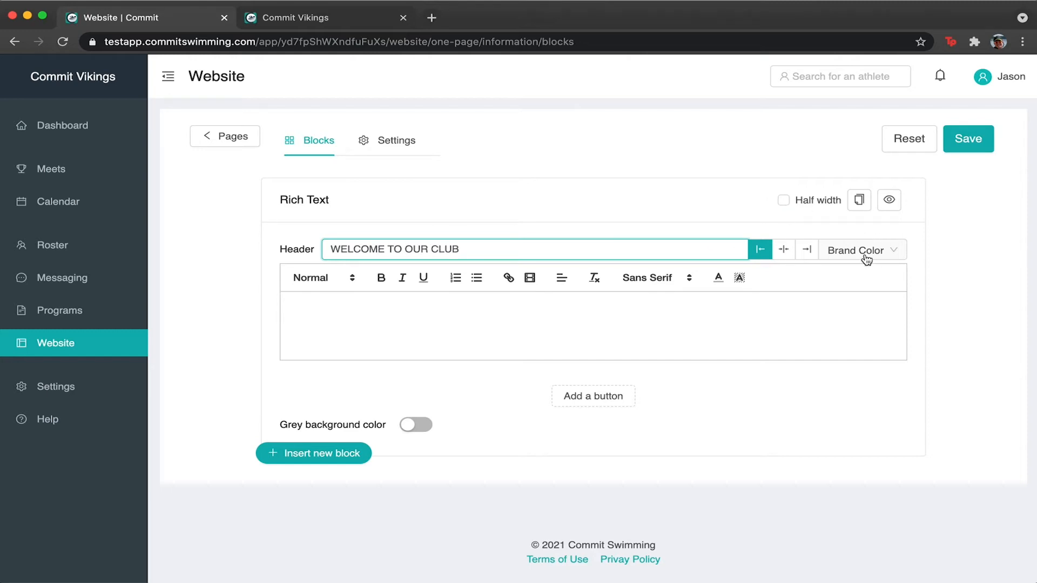
{"action": "left_click", "coordinate": [784, 253]}
{"action": "left_click", "coordinate": [570, 349]}
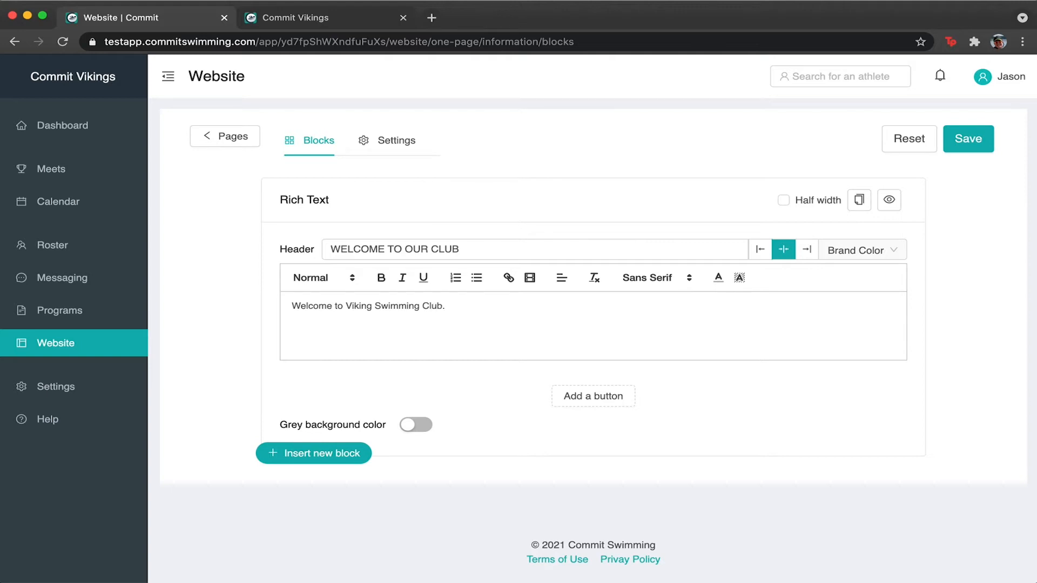
{"action": "left_click", "coordinate": [720, 402]}
Copy the welcome block into the page, then delete the resulting duplicate block.
{"action": "left_click", "coordinate": [860, 208]}
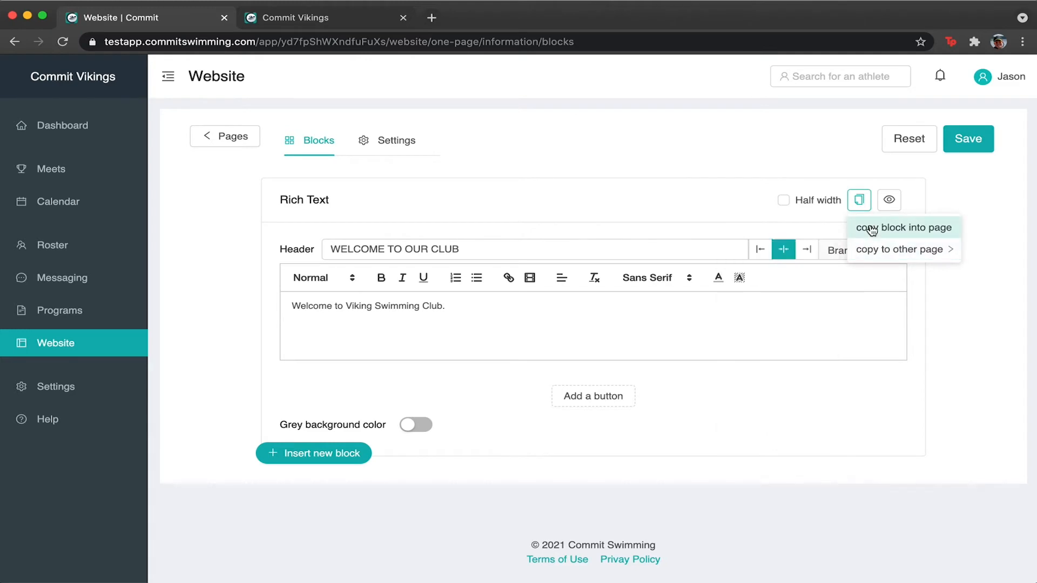
{"action": "left_click", "coordinate": [898, 227]}
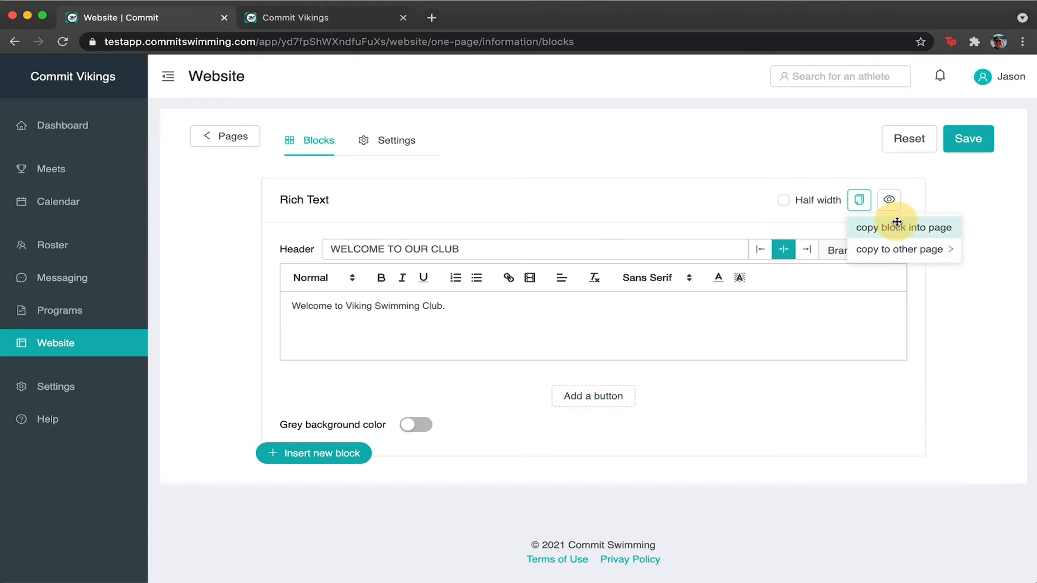
{"action": "left_click", "coordinate": [889, 331]}
{"action": "scroll", "coordinate": [897, 389], "scroll_direction": "up", "scroll_amount": 3}
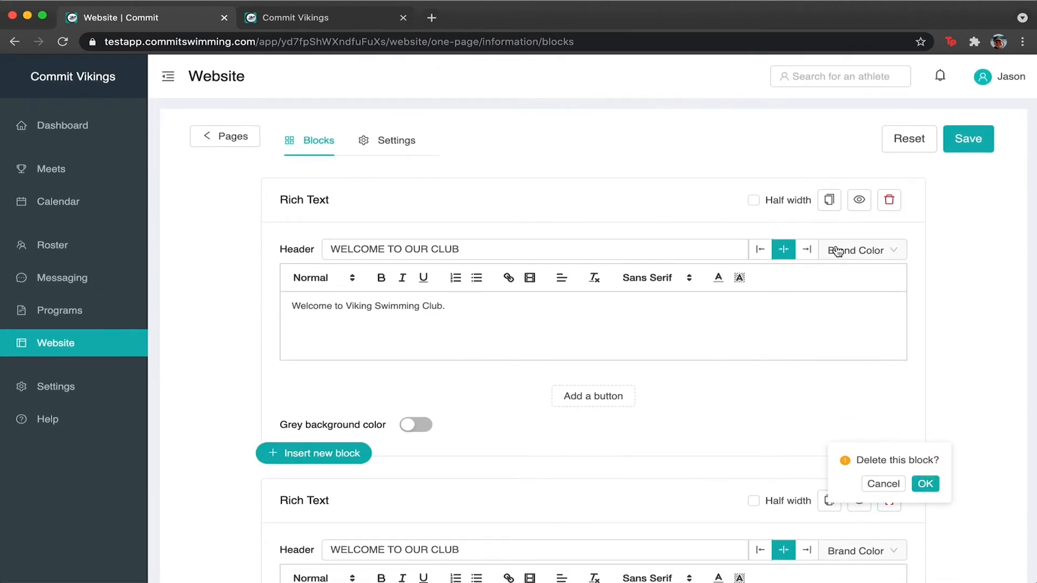
{"action": "left_click", "coordinate": [925, 483]}
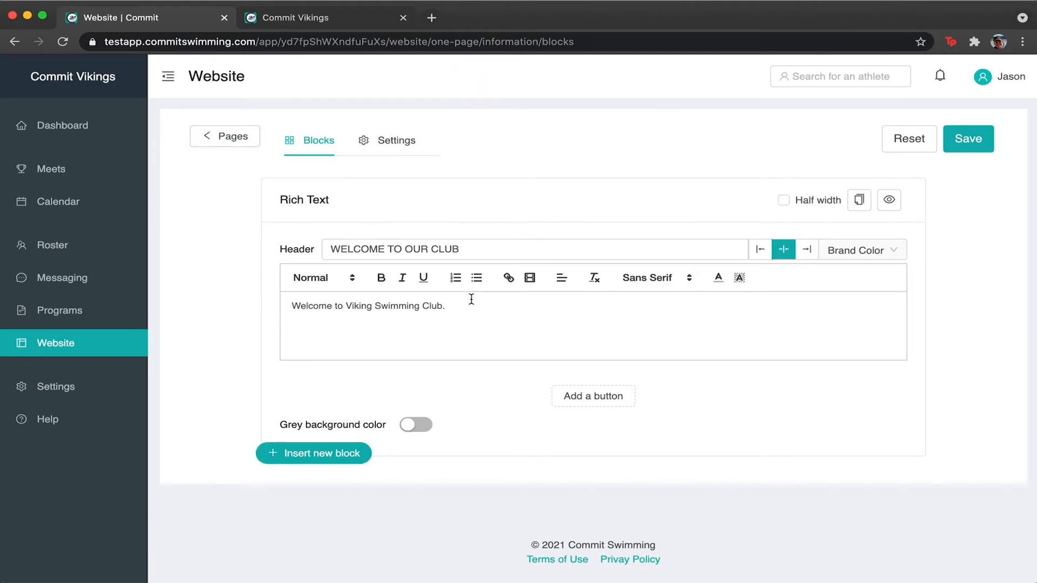
Show the remaining welcome block as its rendered preview.
{"action": "left_click", "coordinate": [860, 204]}
{"action": "mouse_move", "coordinate": [889, 250]}
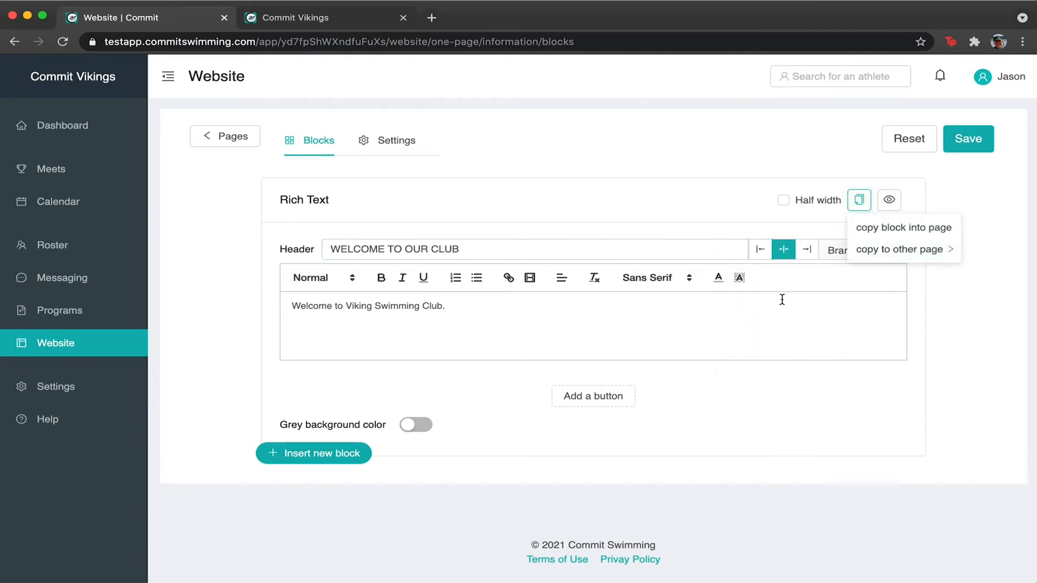
{"action": "mouse_move", "coordinate": [855, 252]}
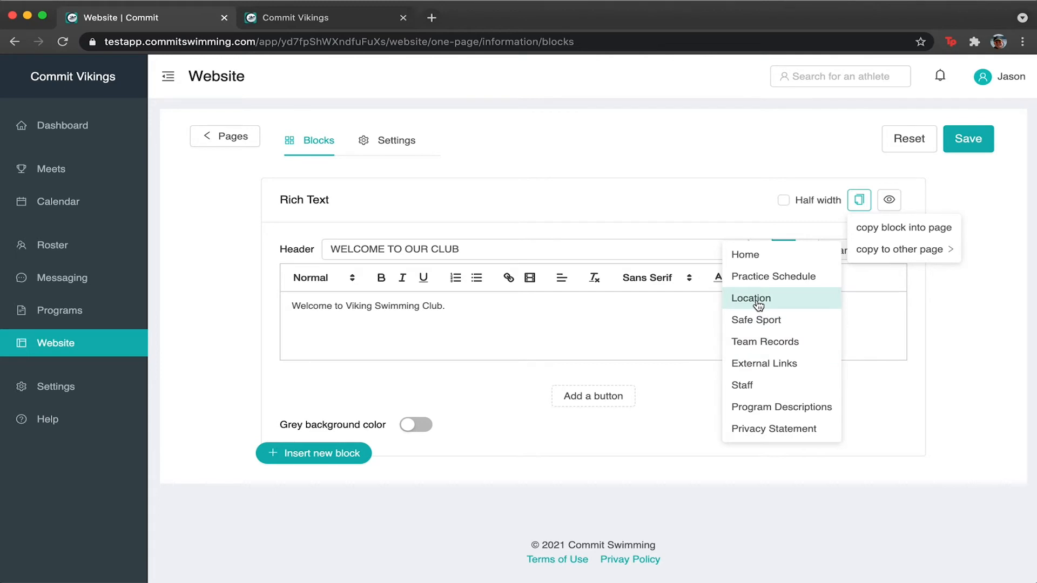
{"action": "left_click", "coordinate": [931, 317]}
{"action": "left_click", "coordinate": [889, 201]}
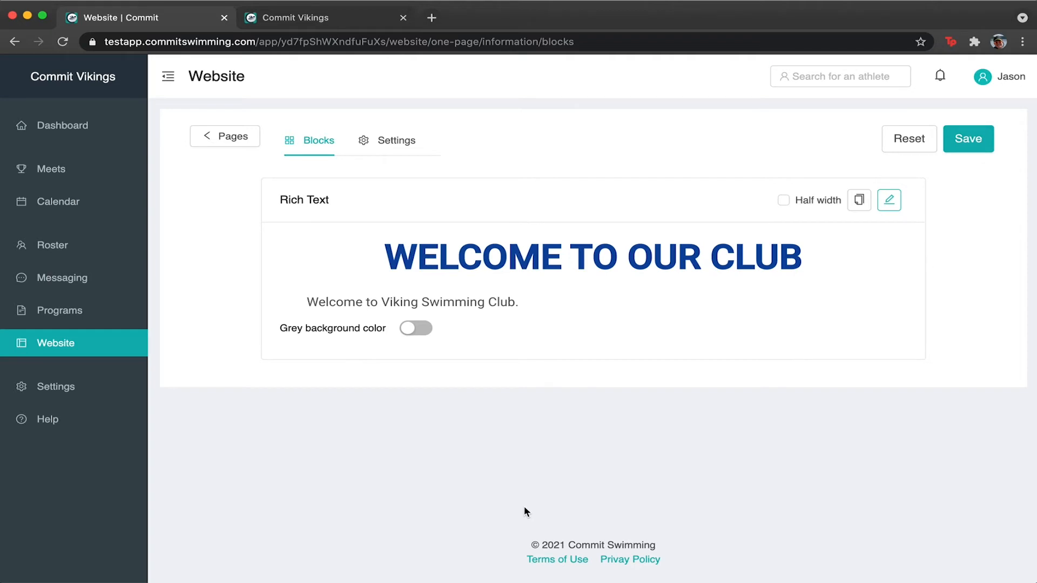
Turn on Grey background color for the welcome block, save, and check it in the site preview.
{"action": "mouse_move", "coordinate": [581, 228]}
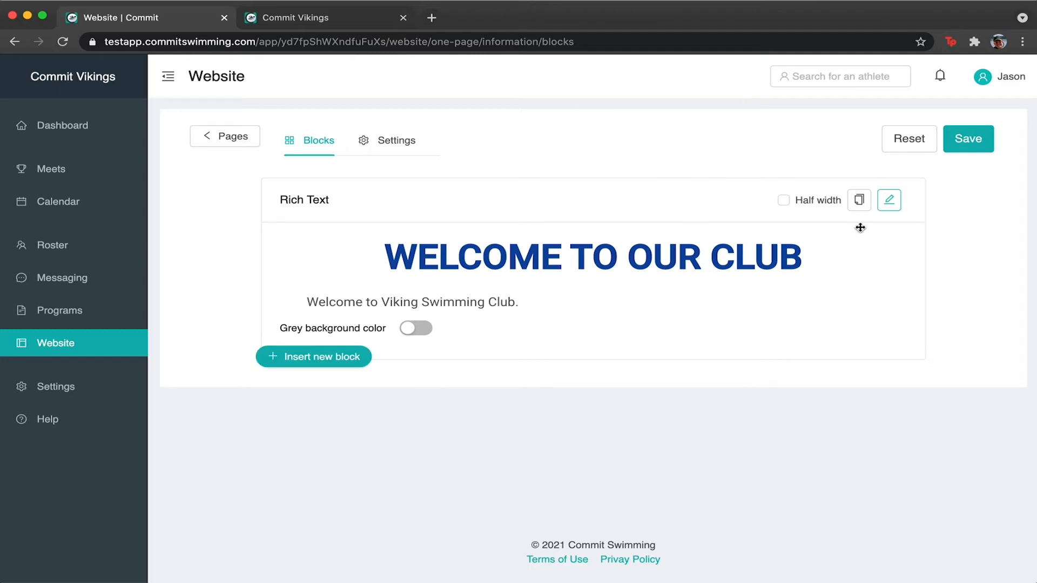
{"action": "left_click", "coordinate": [889, 201]}
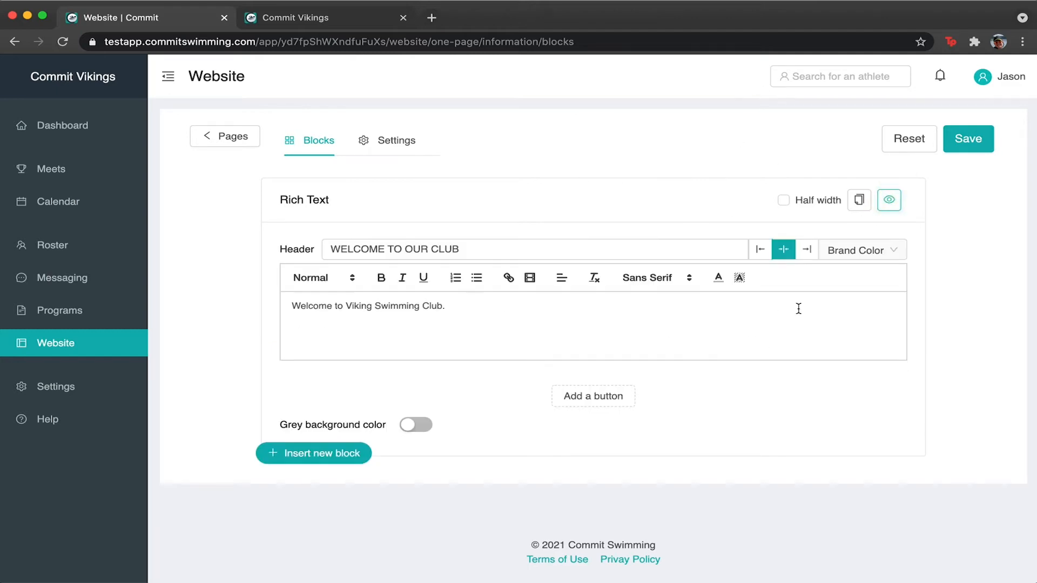
{"action": "left_click", "coordinate": [968, 138]}
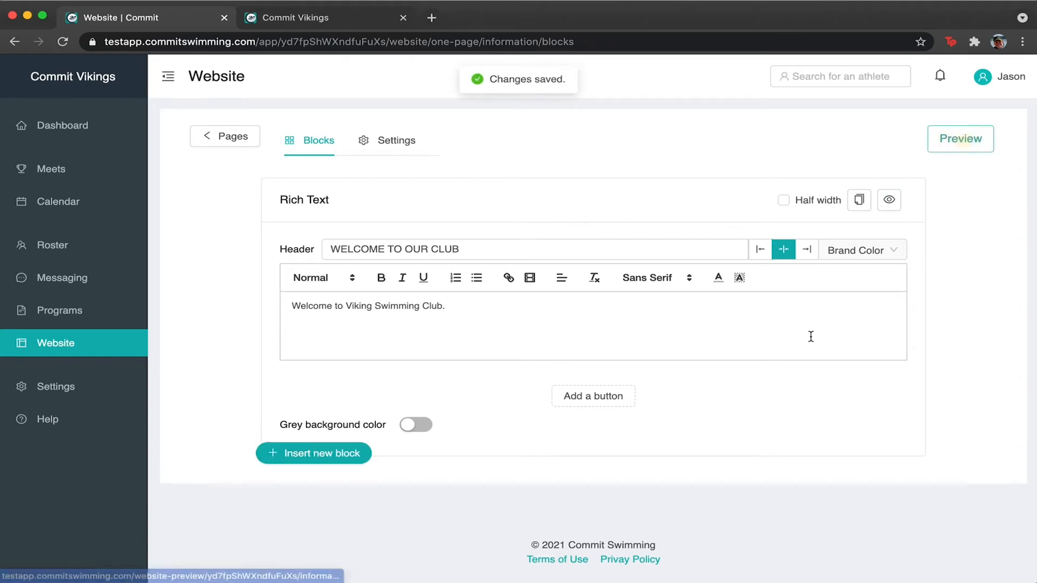
{"action": "left_click", "coordinate": [607, 243]}
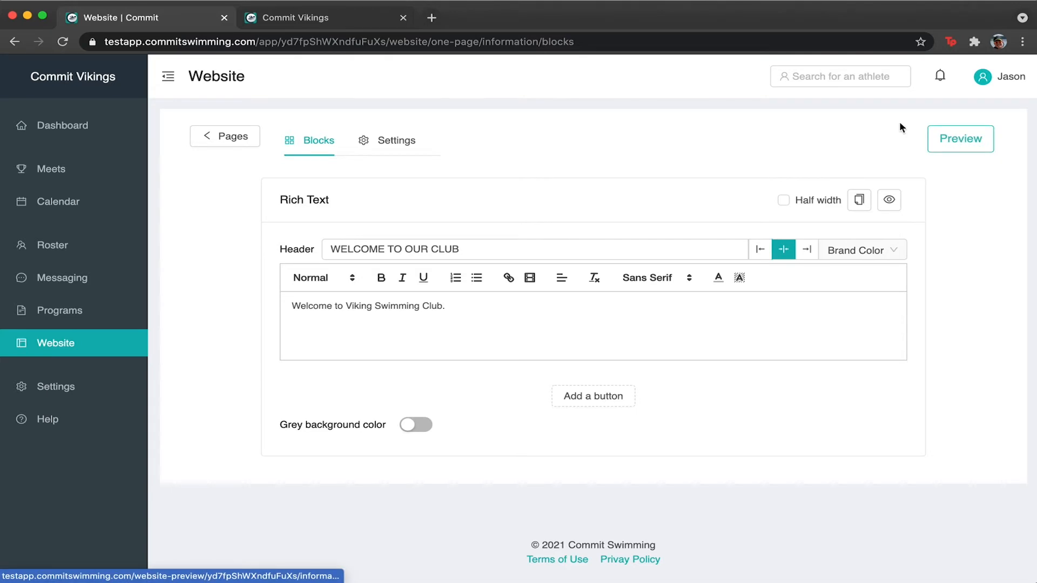
{"action": "mouse_move", "coordinate": [420, 403]}
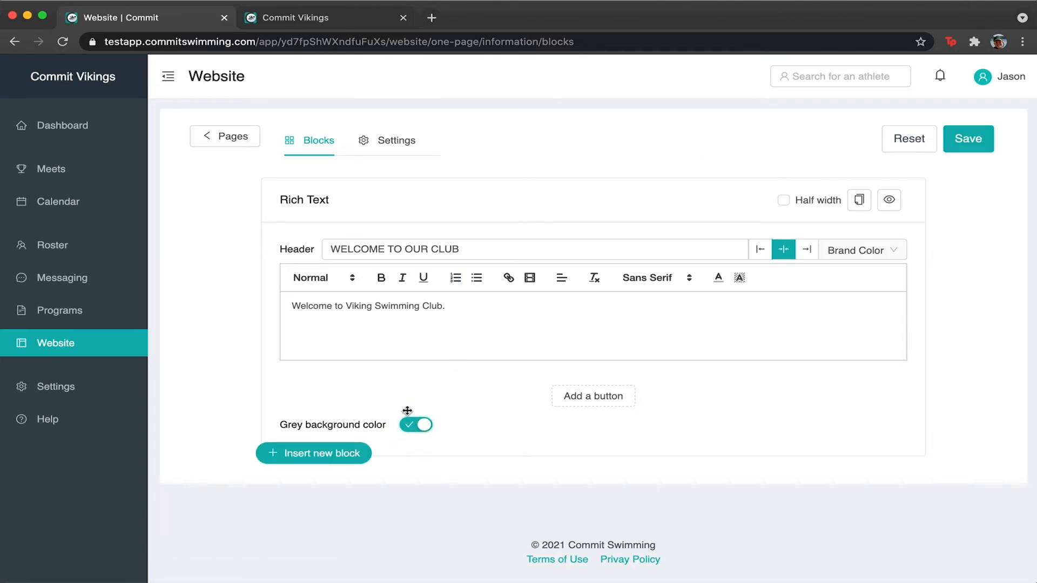
{"action": "left_click", "coordinate": [960, 135]}
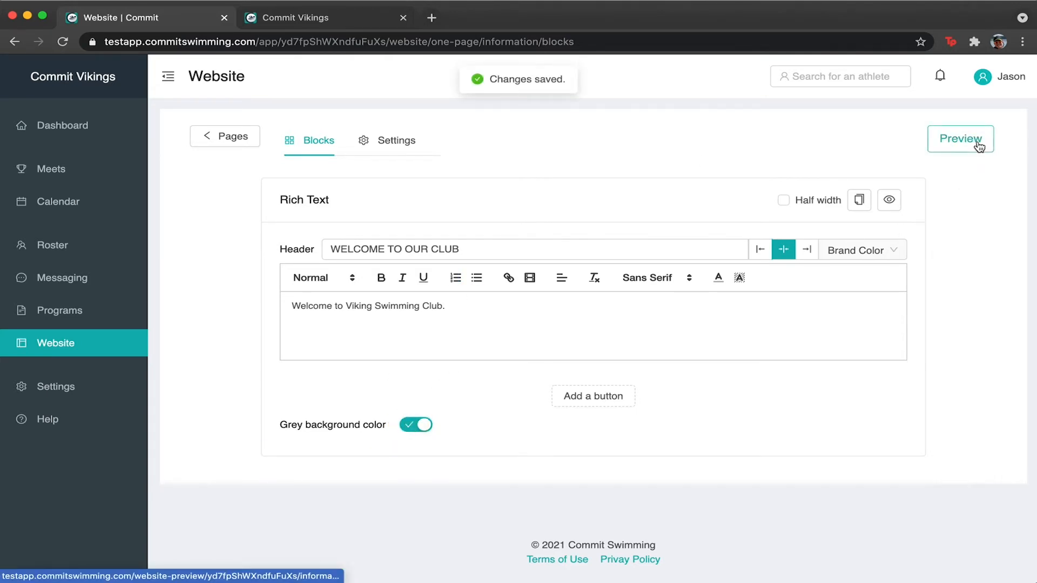
{"action": "left_click", "coordinate": [962, 137]}
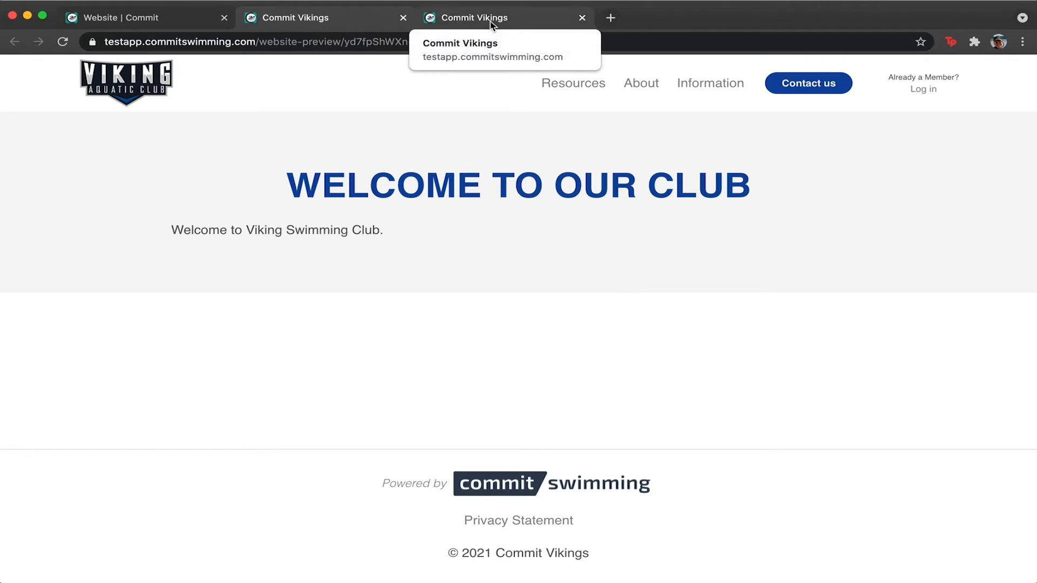
{"action": "left_click", "coordinate": [403, 17]}
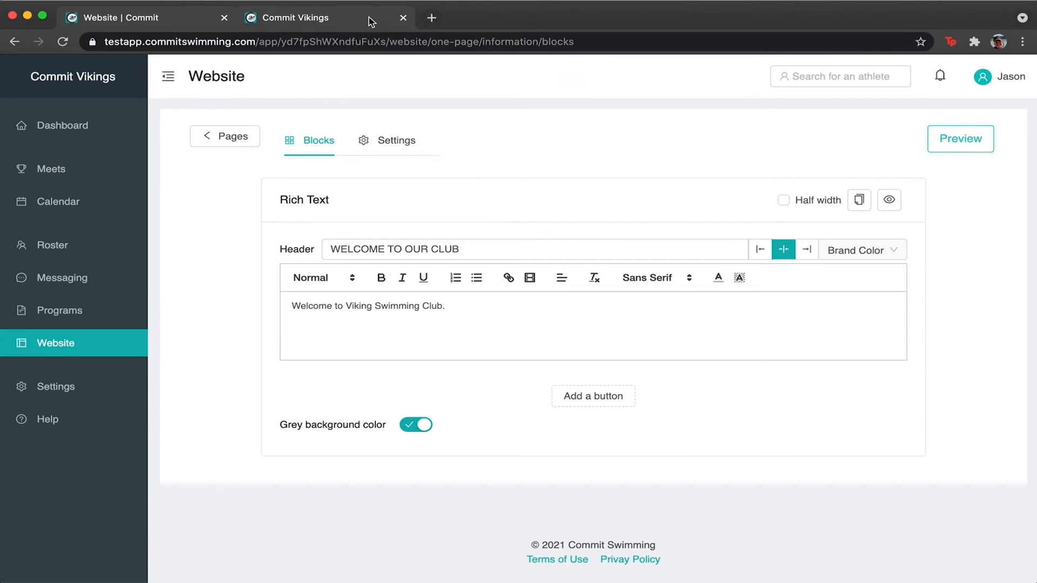
Add a primary-style, centre-aligned button to the welcome block.
{"action": "left_click", "coordinate": [403, 17]}
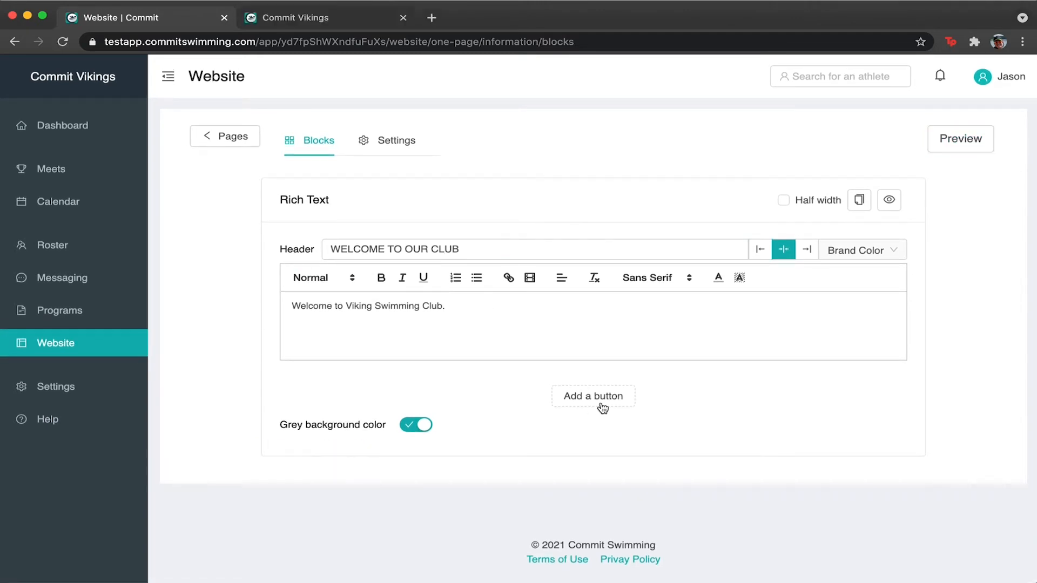
{"action": "left_click", "coordinate": [601, 405]}
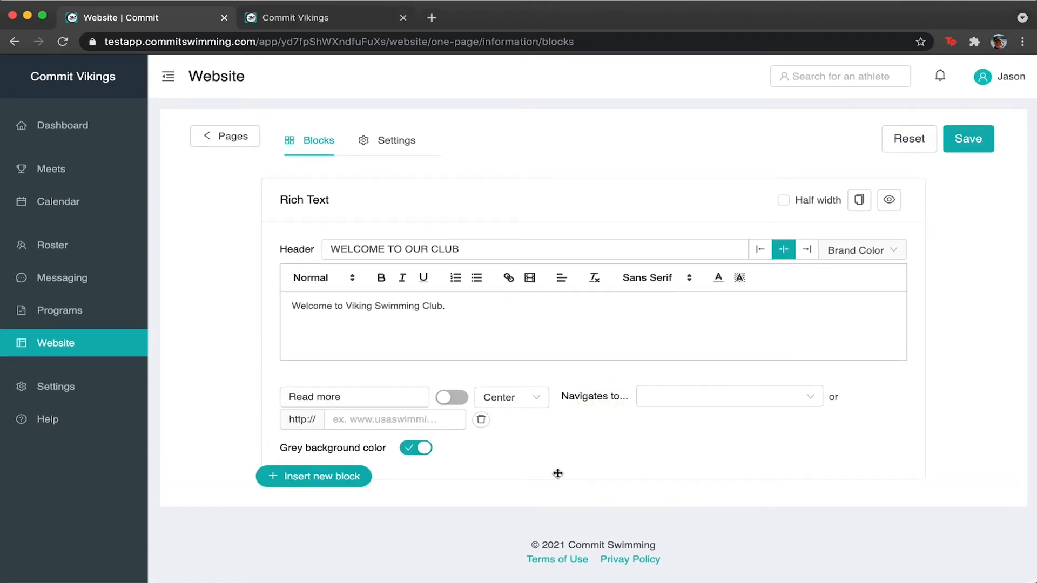
{"action": "left_click_drag", "start_coordinate": [292, 398], "coordinate": [465, 449]}
{"action": "type", "text": "BUTTON"}
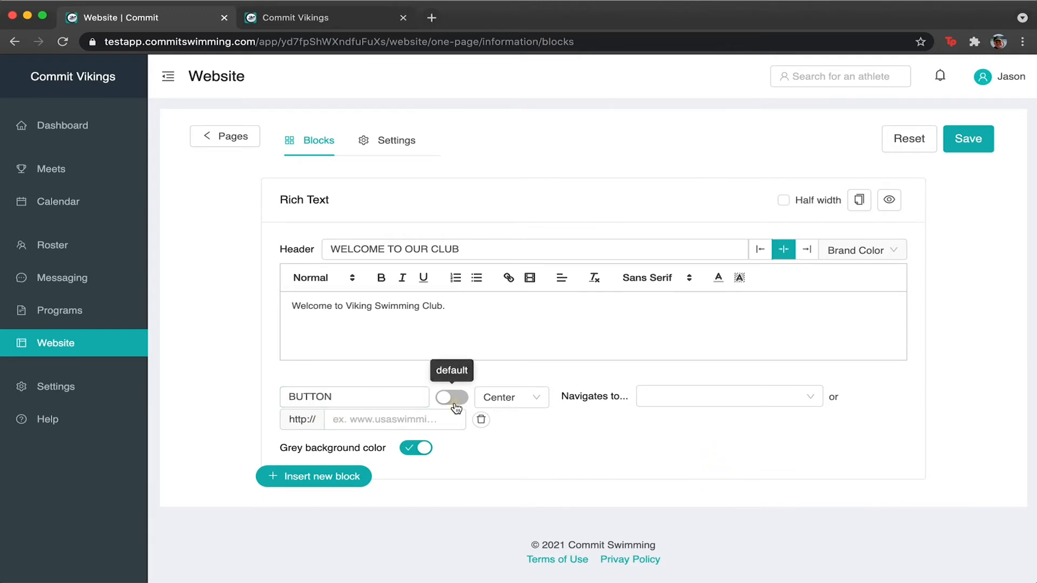
{"action": "left_click", "coordinate": [452, 399]}
{"action": "left_click", "coordinate": [515, 406]}
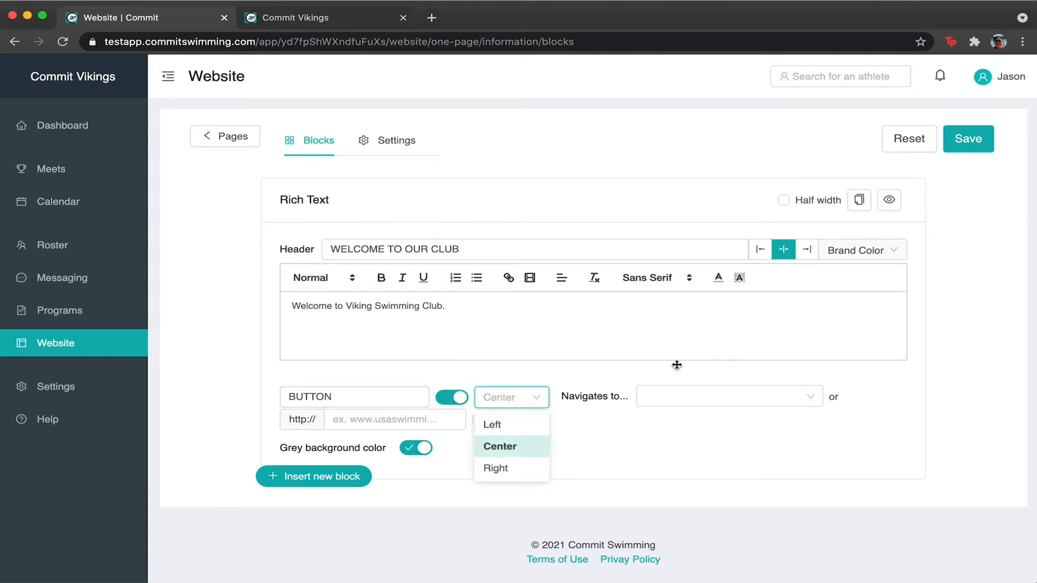
{"action": "left_click", "coordinate": [681, 399]}
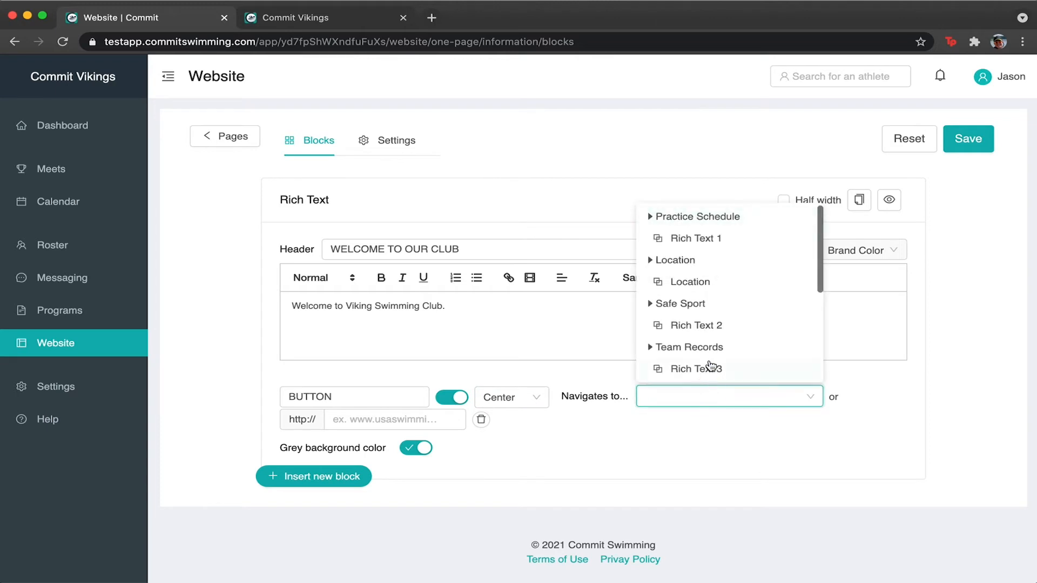
{"action": "scroll", "coordinate": [732, 227], "scroll_direction": "down", "scroll_amount": 3}
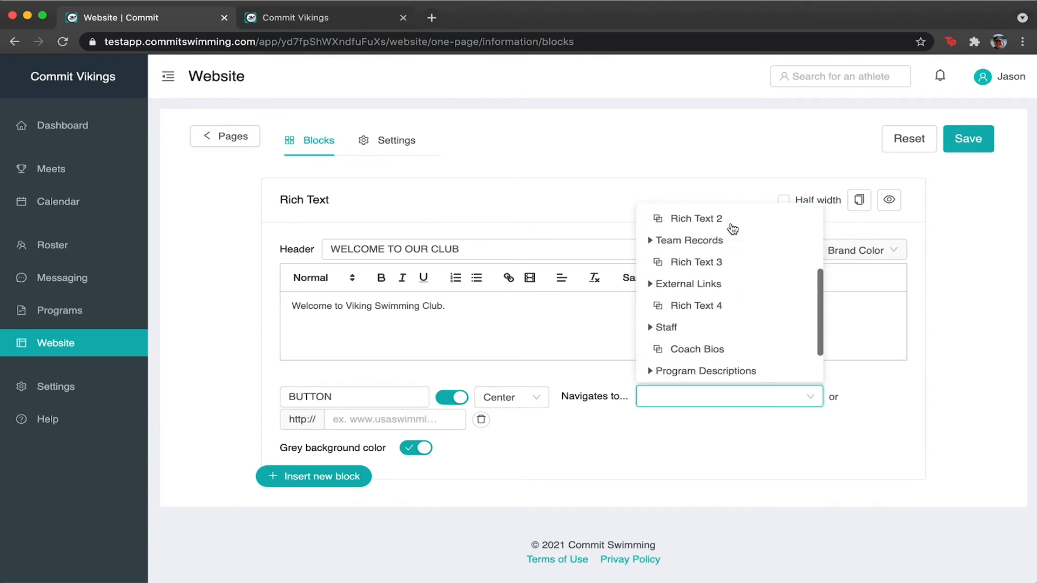
{"action": "scroll", "coordinate": [713, 250], "scroll_direction": "up", "scroll_amount": 3}
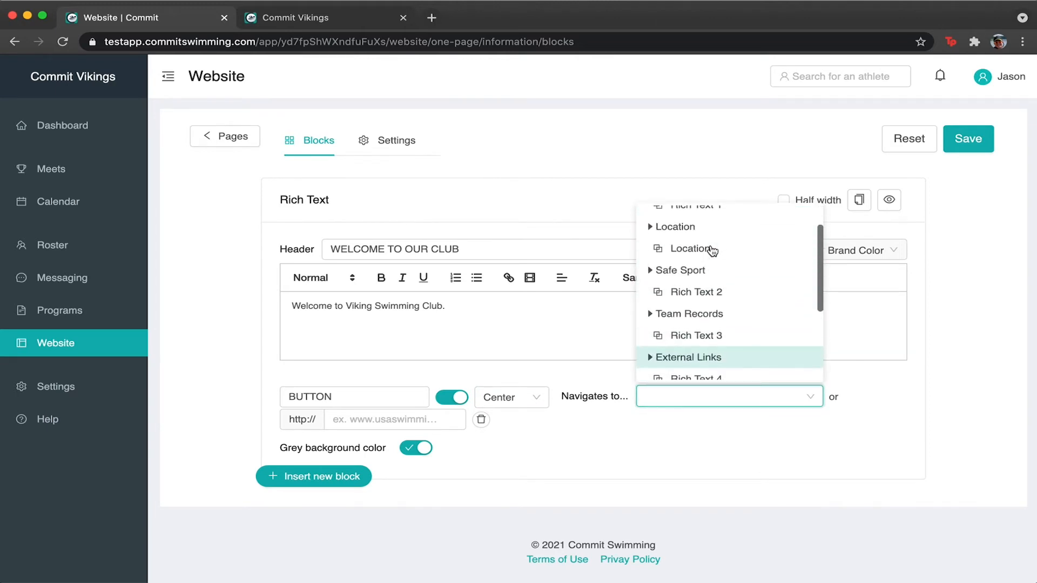
{"action": "left_click", "coordinate": [562, 490]}
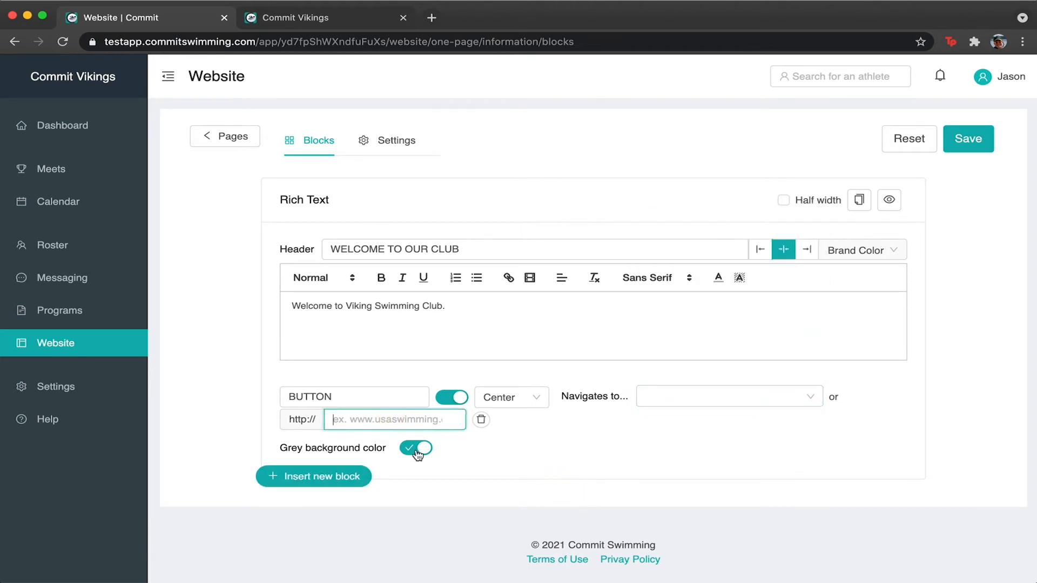
Label the button SCHOOL SITE, link it to schoolname.edu, then save and preview the page.
{"action": "double_click", "coordinate": [350, 402]}
{"action": "type", "text": "SCHOOL SITE"}
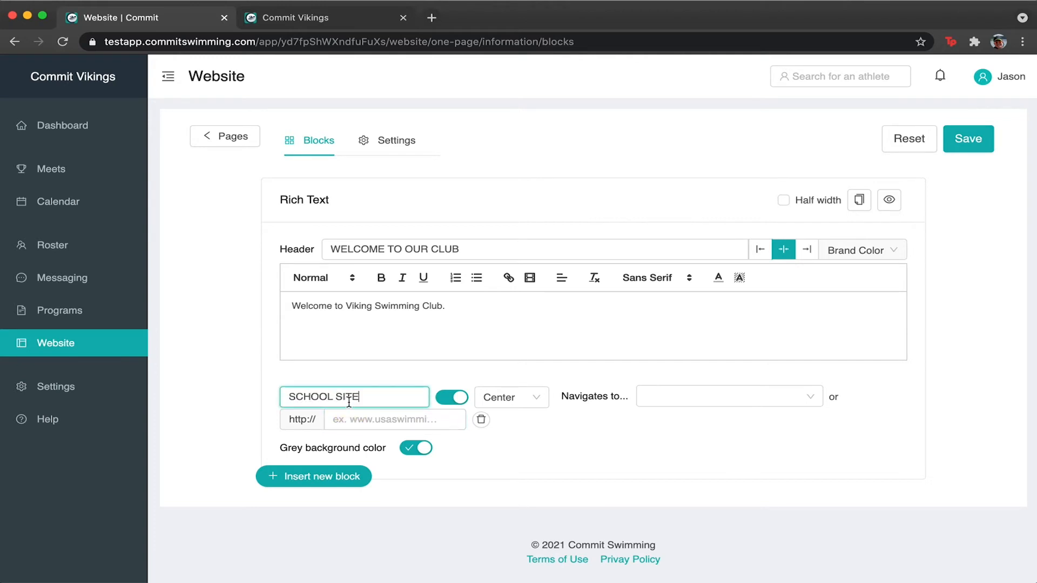
{"action": "left_click", "coordinate": [350, 420]}
{"action": "type", "text": "schoolname.edu"}
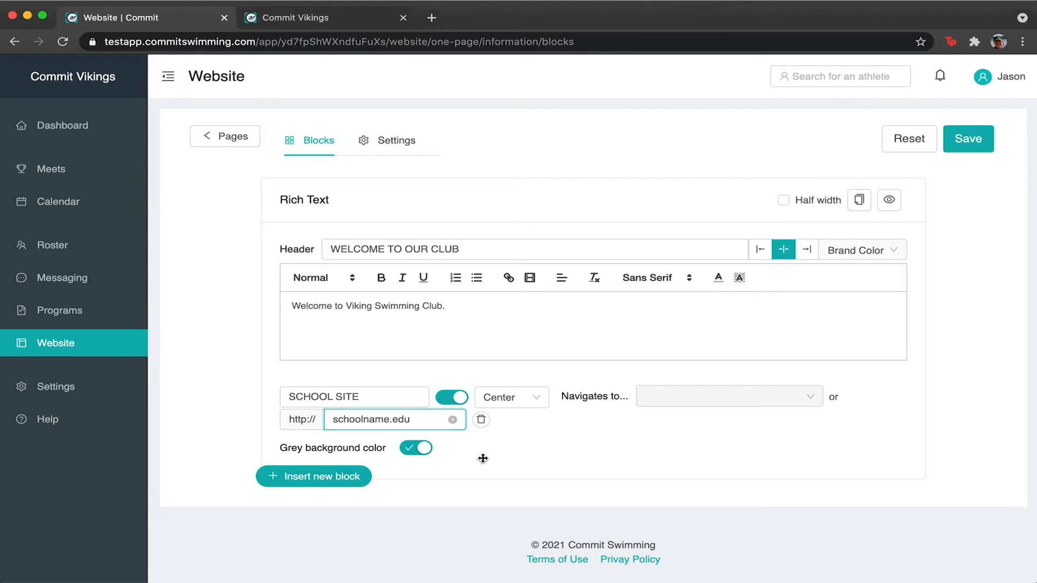
{"action": "left_click", "coordinate": [970, 139]}
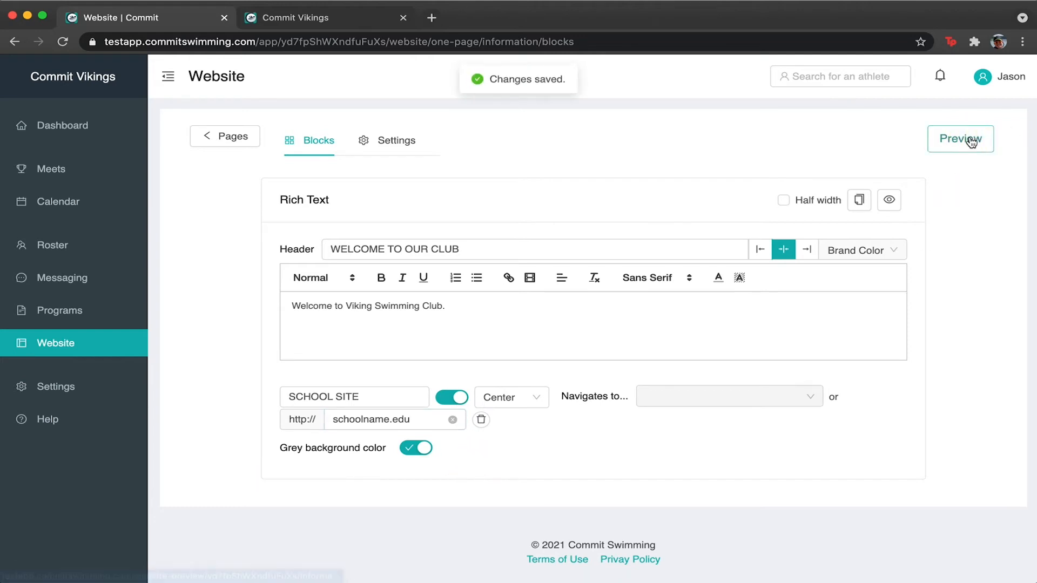
{"action": "left_click", "coordinate": [969, 144]}
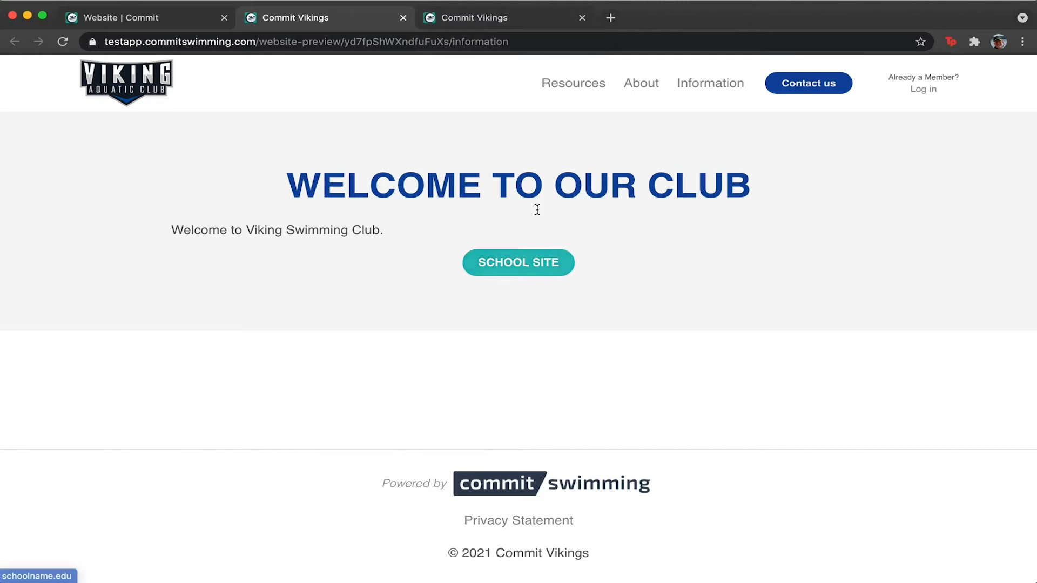
{"action": "left_click", "coordinate": [403, 20]}
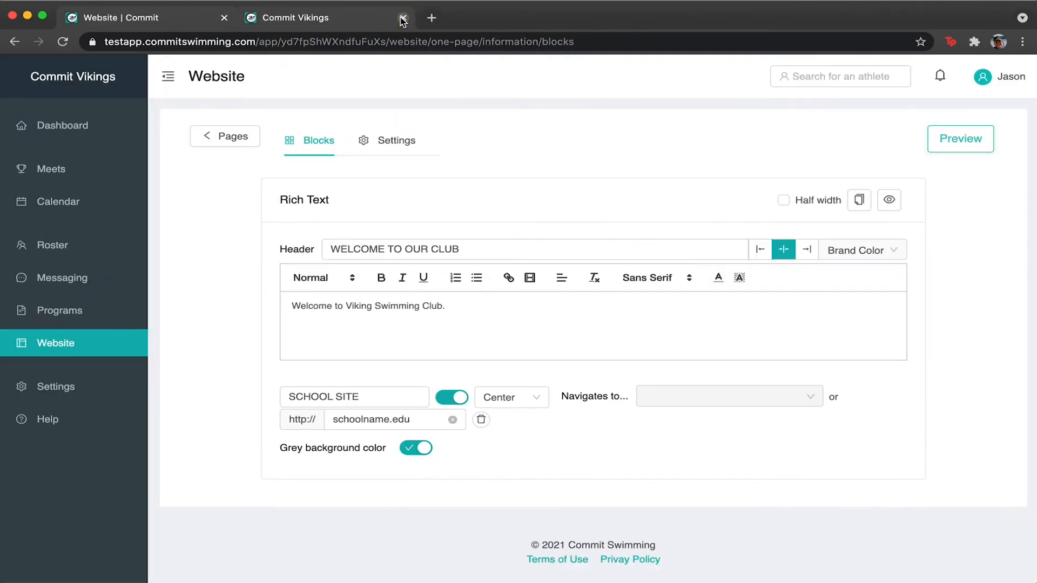
Remove the SCHOOL SITE button from the welcome block.
{"action": "left_click", "coordinate": [393, 18]}
{"action": "left_click", "coordinate": [402, 18]}
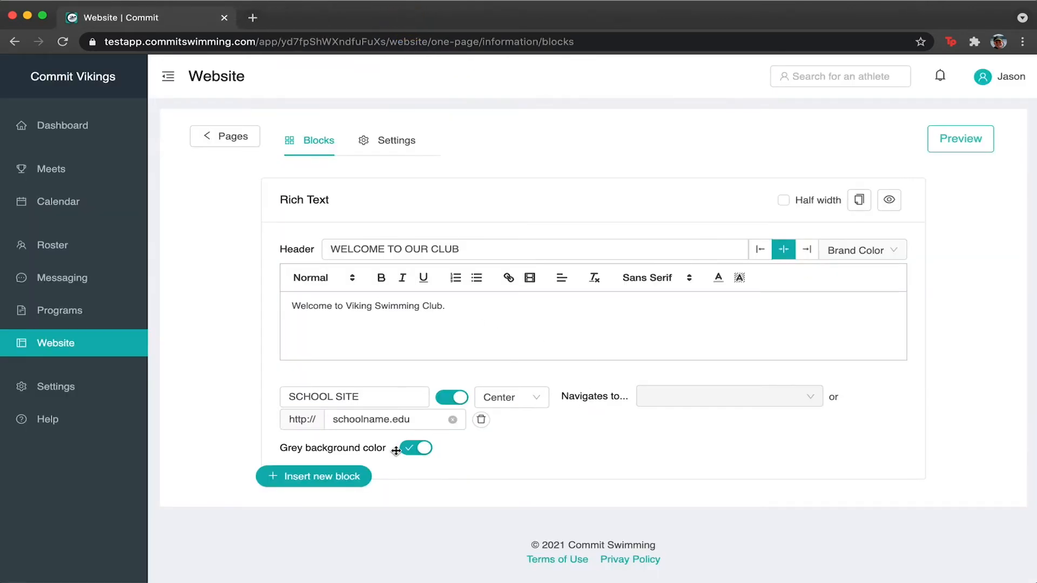
{"action": "left_click", "coordinate": [452, 398]}
{"action": "triple_click", "coordinate": [366, 397]}
{"action": "key", "text": "BackSpace"}
{"action": "left_click", "coordinate": [480, 420]}
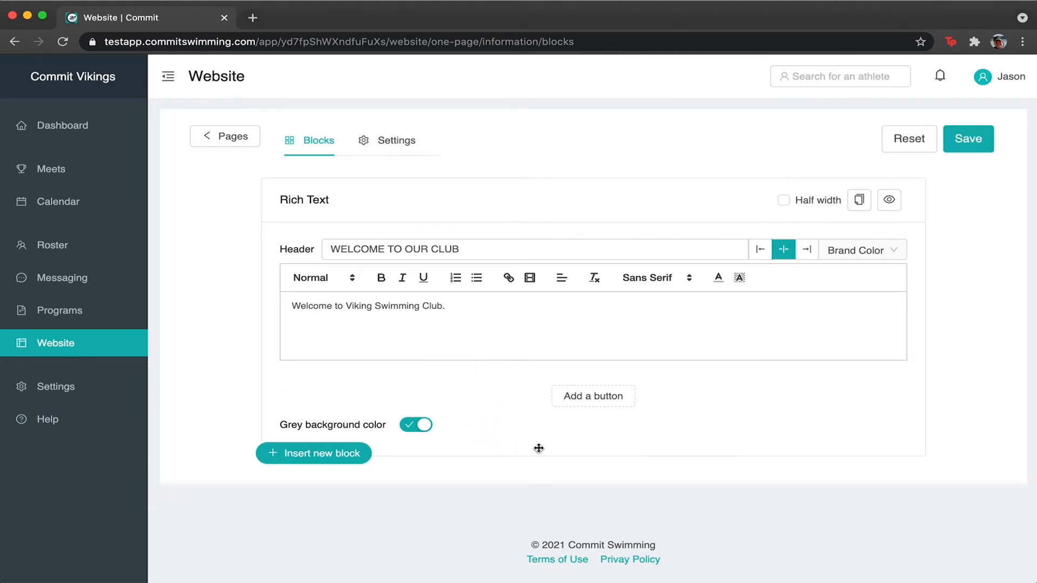
Insert a Hero Image block and upload Viking-Logo.png as its picture.
{"action": "left_click", "coordinate": [324, 453]}
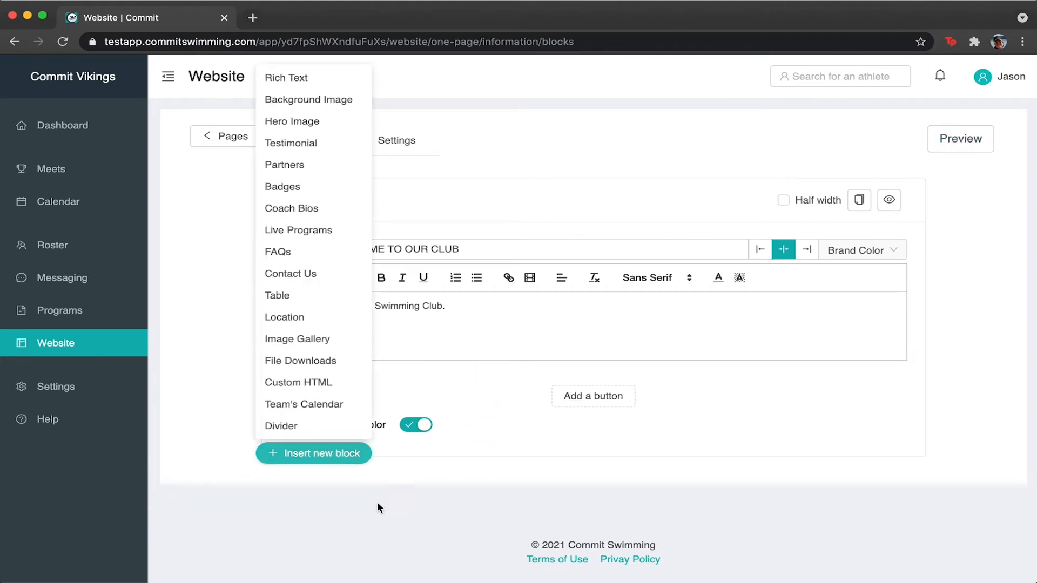
{"action": "left_click", "coordinate": [313, 100]}
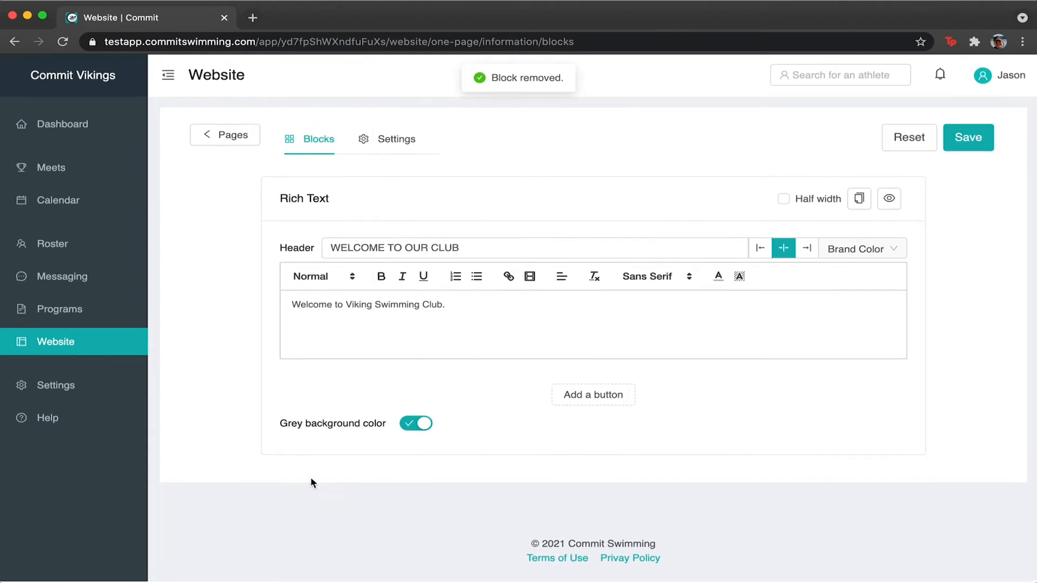
{"action": "left_click", "coordinate": [313, 454]}
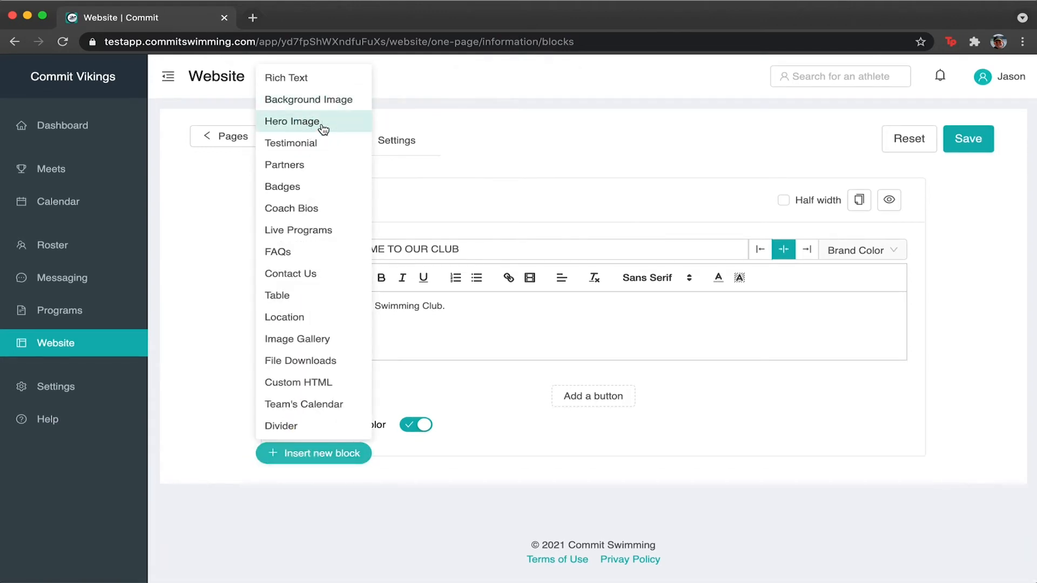
{"action": "left_click", "coordinate": [311, 131]}
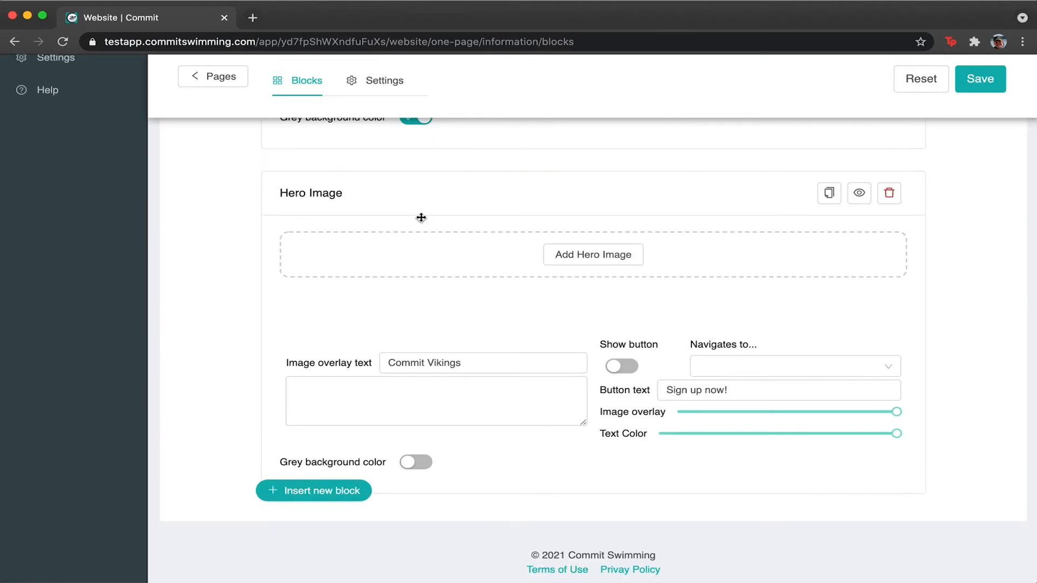
{"action": "left_click", "coordinate": [592, 250]}
{"action": "left_click", "coordinate": [574, 301]}
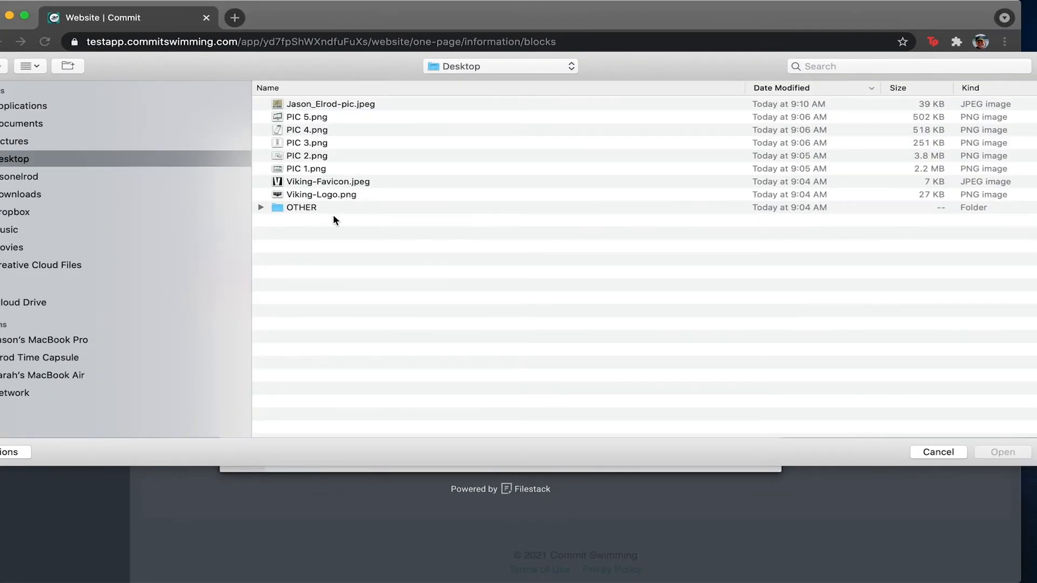
{"action": "double_click", "coordinate": [326, 196]}
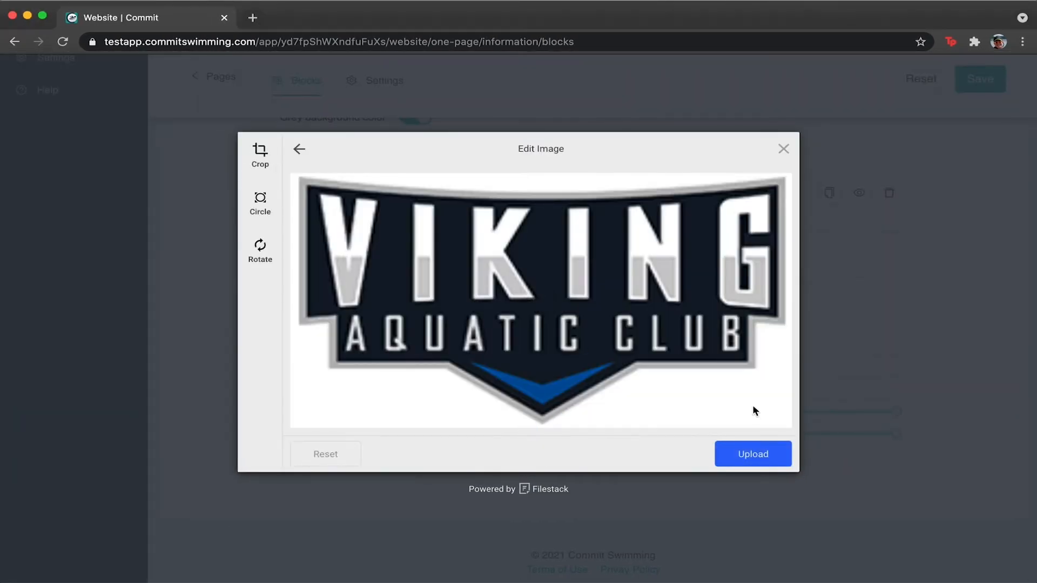
{"action": "left_click", "coordinate": [751, 450]}
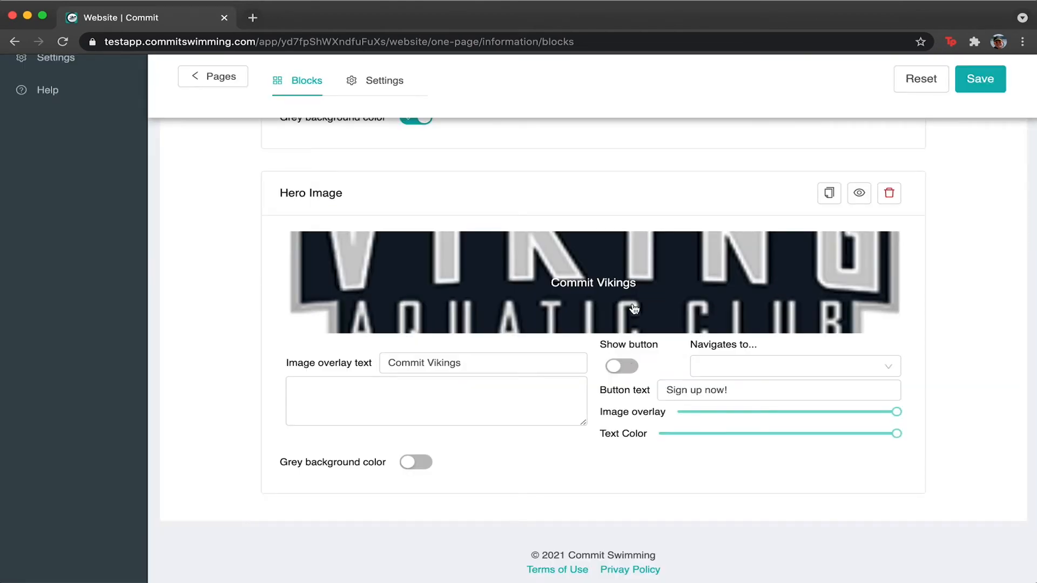
Set the hero overlay text to VIKINGS and the subtitle to SWIMMING IS OUR LIFE.
{"action": "triple_click", "coordinate": [438, 363]}
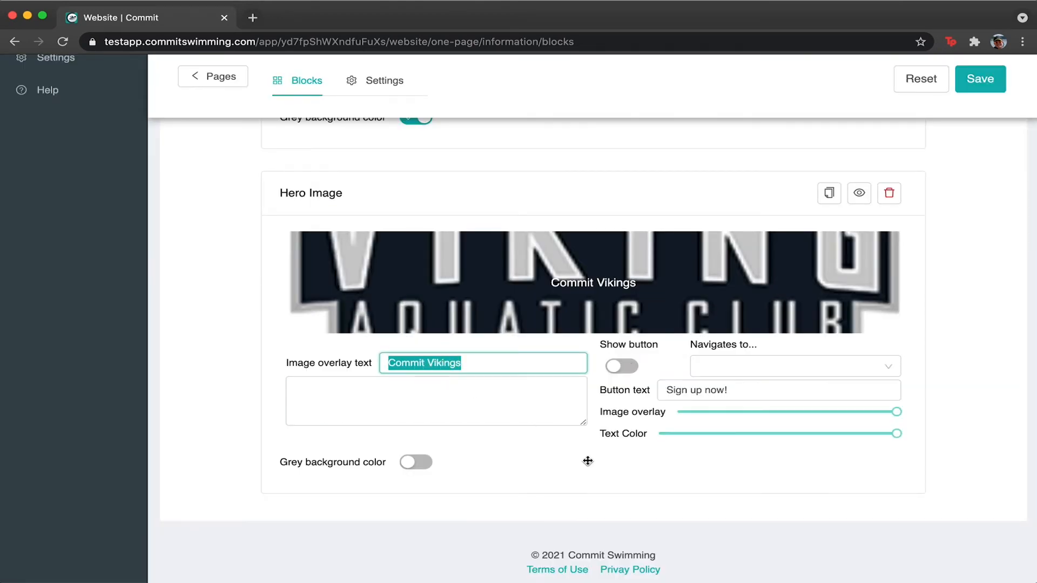
{"action": "type", "text": "Vi"}
{"action": "key", "text": "BackSpace"}
{"action": "key", "text": "BackSpace"}
{"action": "type", "text": "VIKINGS"}
{"action": "left_click", "coordinate": [513, 416]}
{"action": "type", "text": "SWIMM"}
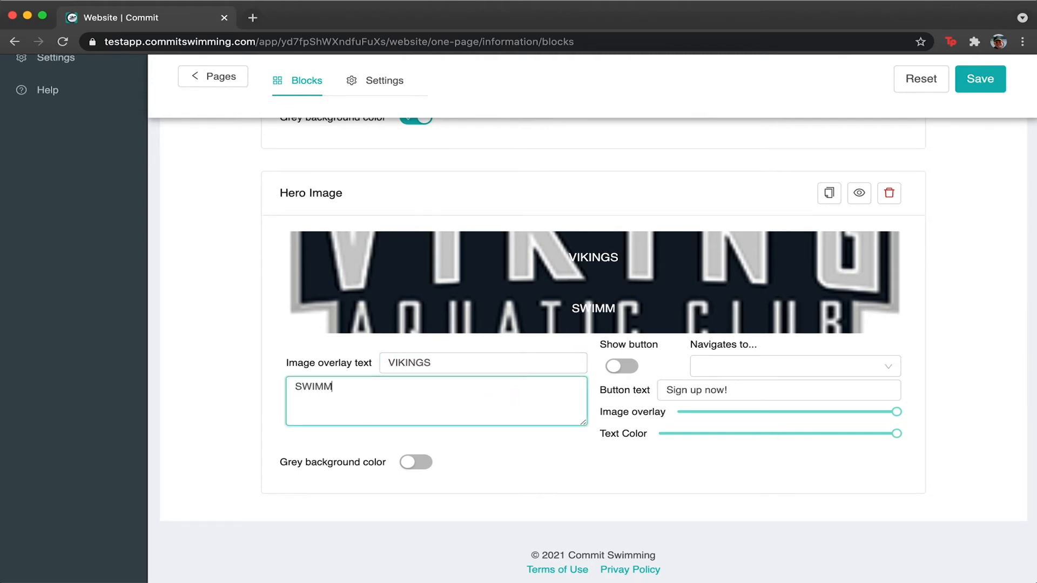
{"action": "type", "text": "ING IS OUR LIFE"}
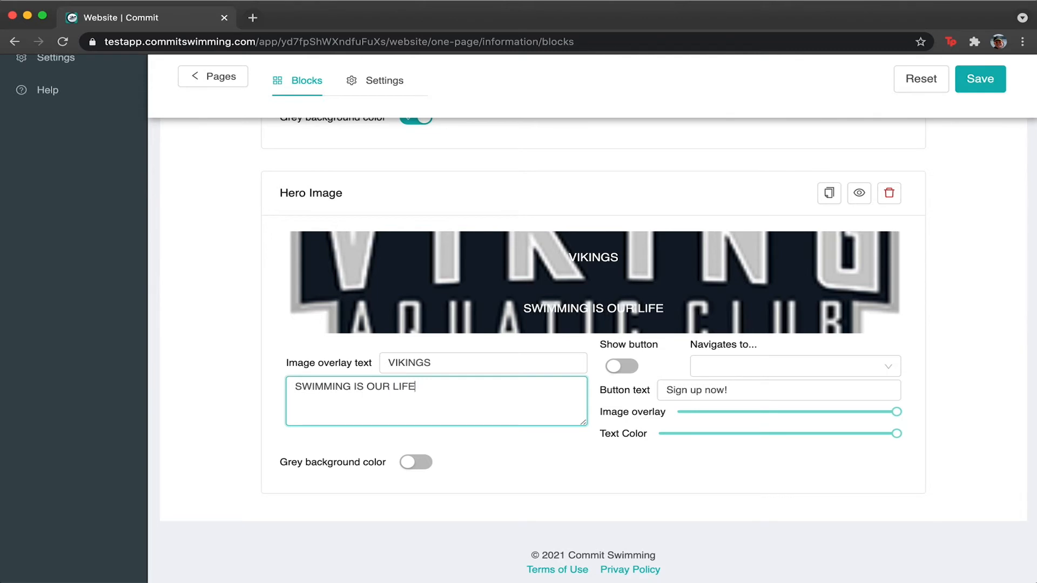
Show a LOCATIONS hero button linking to the Location page, and save the block.
{"action": "left_click", "coordinate": [621, 366]}
{"action": "left_click", "coordinate": [784, 372]}
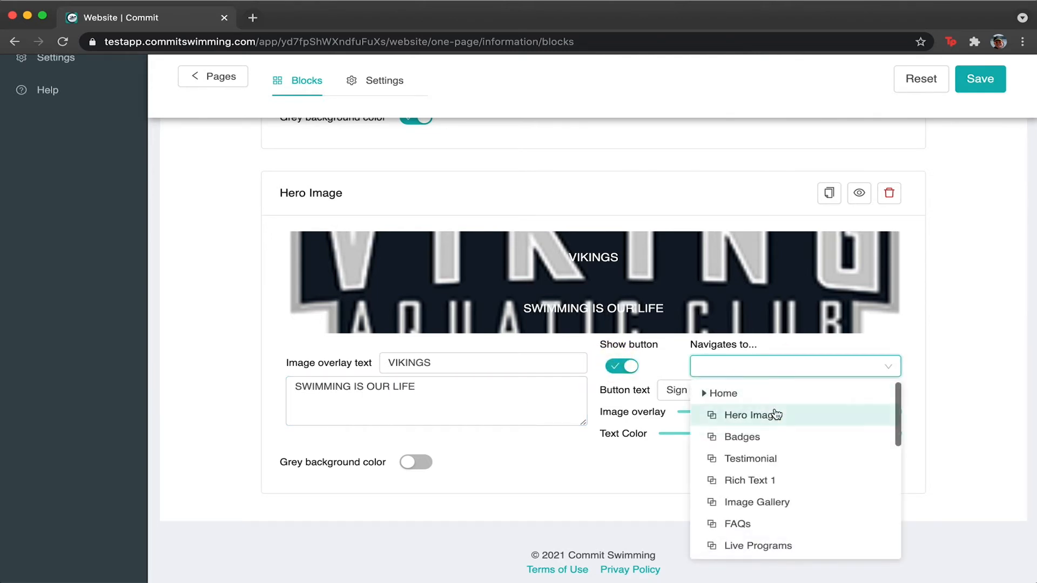
{"action": "scroll", "coordinate": [775, 457], "scroll_direction": "down", "scroll_amount": 3}
{"action": "left_click", "coordinate": [761, 468]}
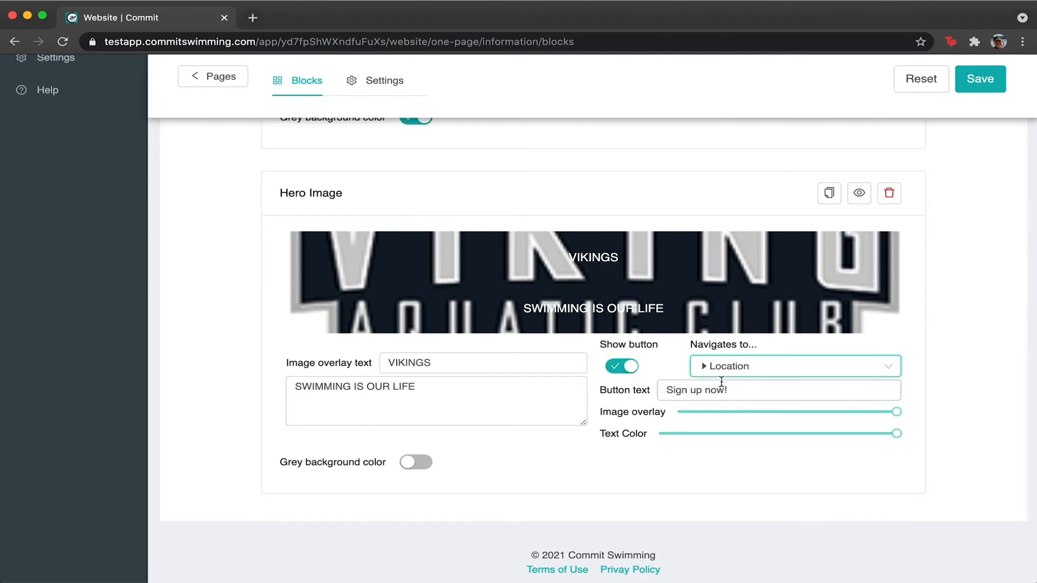
{"action": "triple_click", "coordinate": [718, 390]}
{"action": "type", "text": "LOCATIONS"}
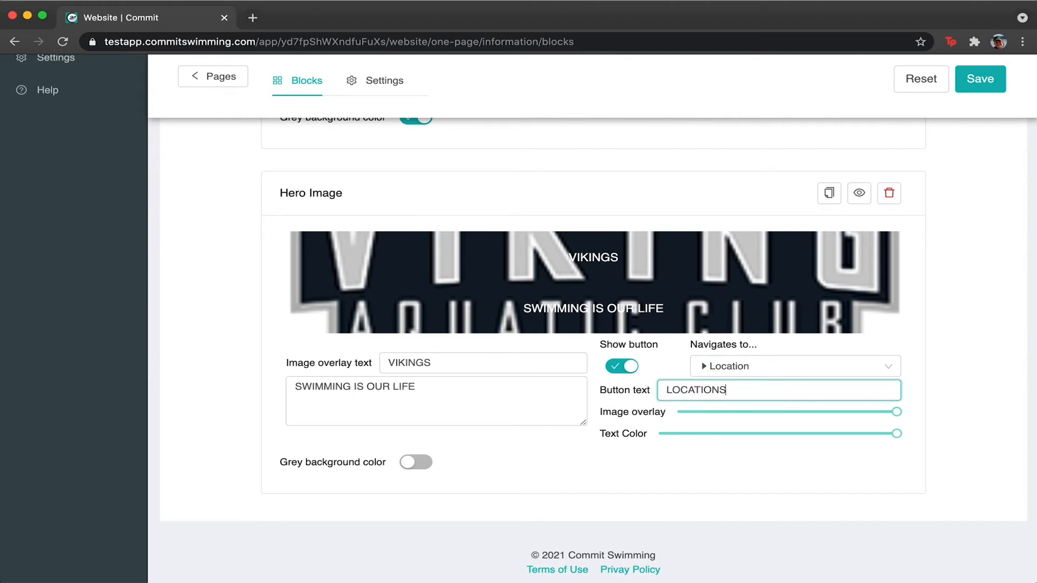
{"action": "left_click", "coordinate": [580, 465]}
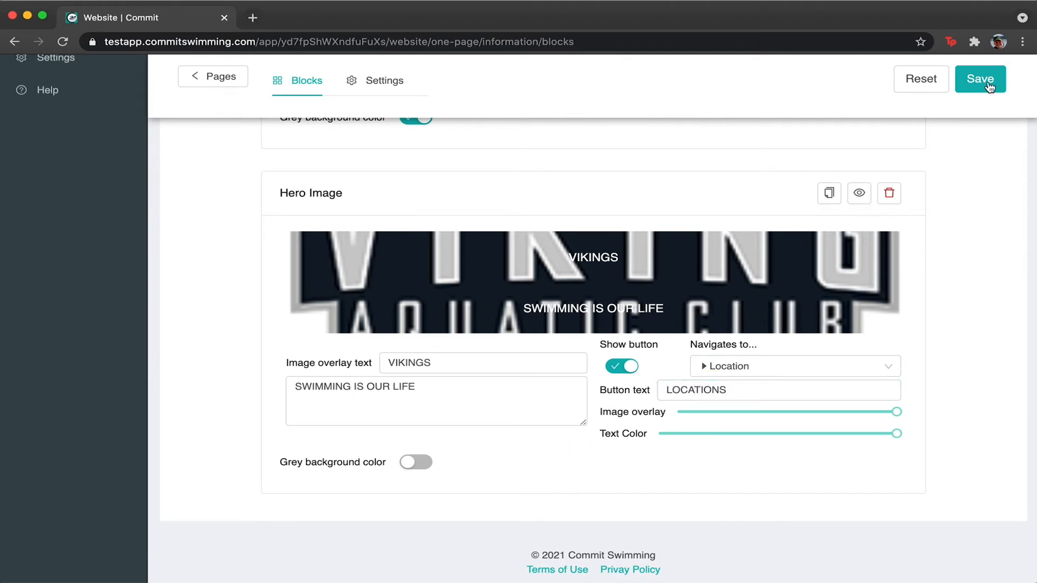
{"action": "left_click", "coordinate": [975, 82]}
Preview the page and scroll through the VIKINGS hero with its LOCATIONS button.
{"action": "left_click", "coordinate": [953, 81]}
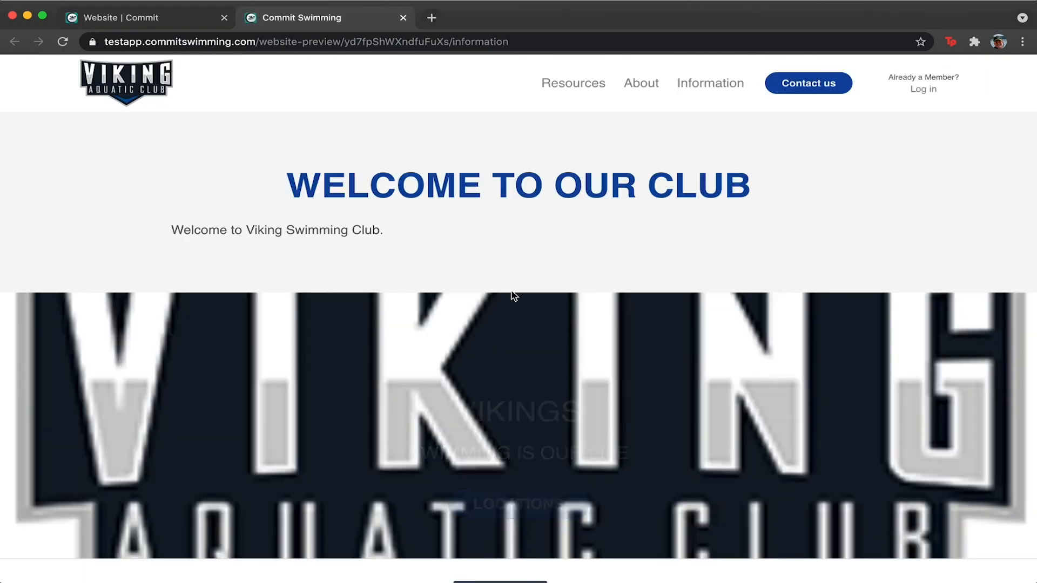
{"action": "scroll", "coordinate": [512, 296], "scroll_direction": "down", "scroll_amount": 2}
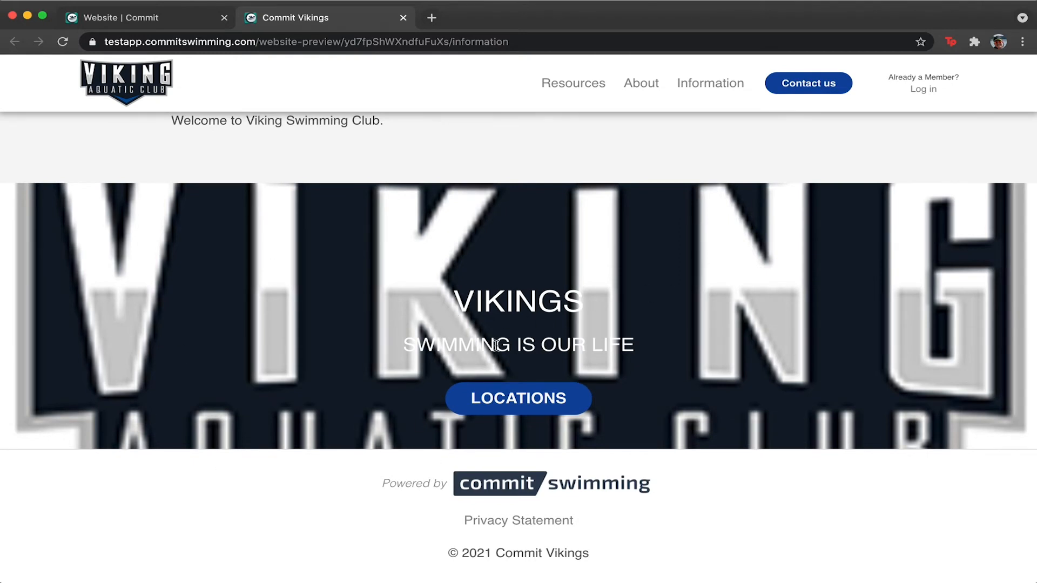
{"action": "scroll", "coordinate": [494, 346], "scroll_direction": "up", "scroll_amount": 2}
{"action": "scroll", "coordinate": [495, 349], "scroll_direction": "down", "scroll_amount": 2}
{"action": "scroll", "coordinate": [496, 350], "scroll_direction": "up", "scroll_amount": 2}
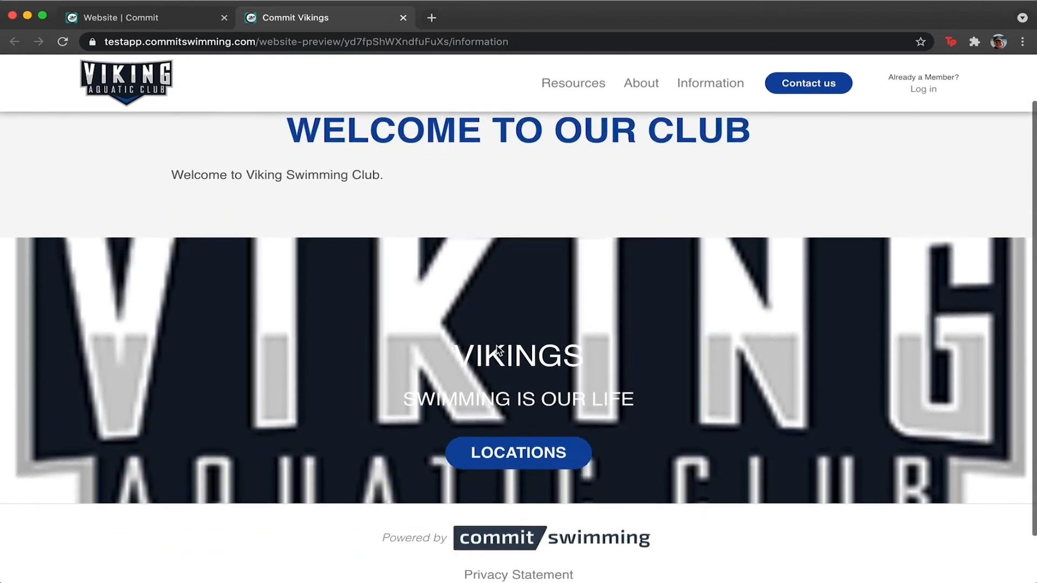
{"action": "scroll", "coordinate": [497, 350], "scroll_direction": "down", "scroll_amount": 2}
{"action": "scroll", "coordinate": [497, 350], "scroll_direction": "up", "scroll_amount": 2}
{"action": "left_click", "coordinate": [123, 16]}
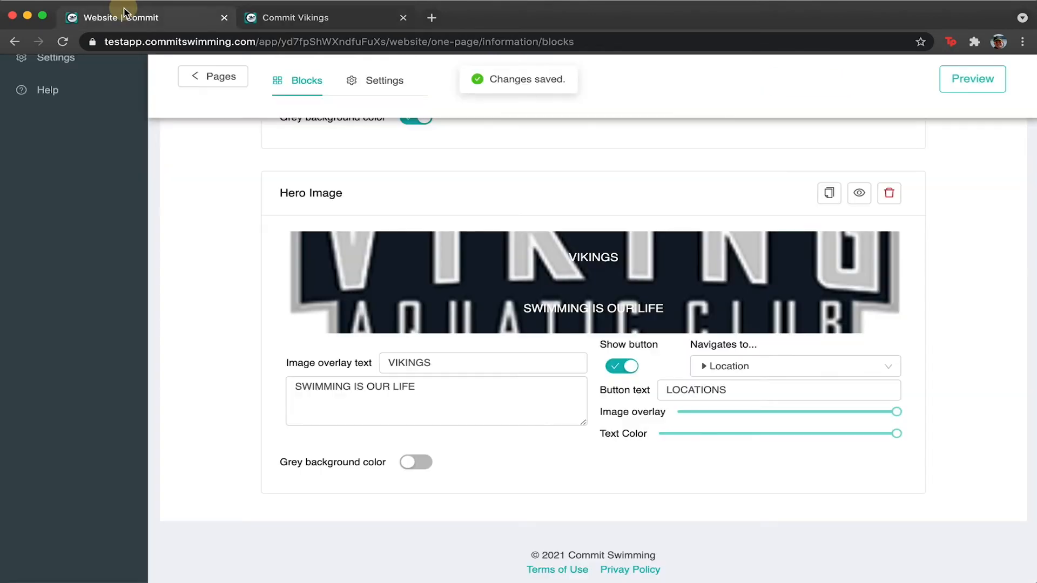
Set the hero image overlay to 0.3 and the hero text colour dark, around 17.
{"action": "left_click", "coordinate": [743, 412]}
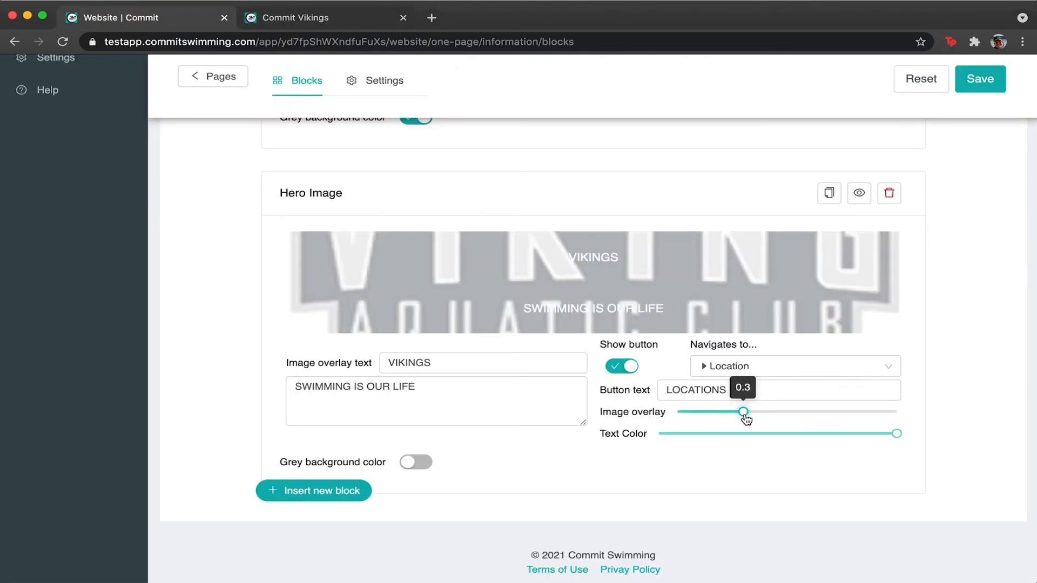
{"action": "left_click", "coordinate": [686, 433]}
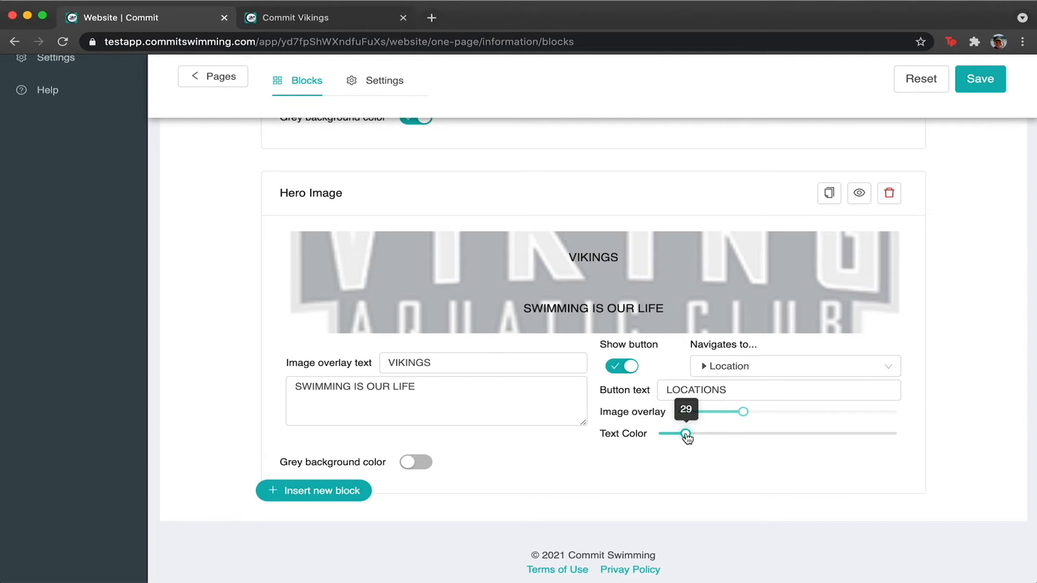
{"action": "left_click_drag", "start_coordinate": [810, 431], "coordinate": [888, 440]}
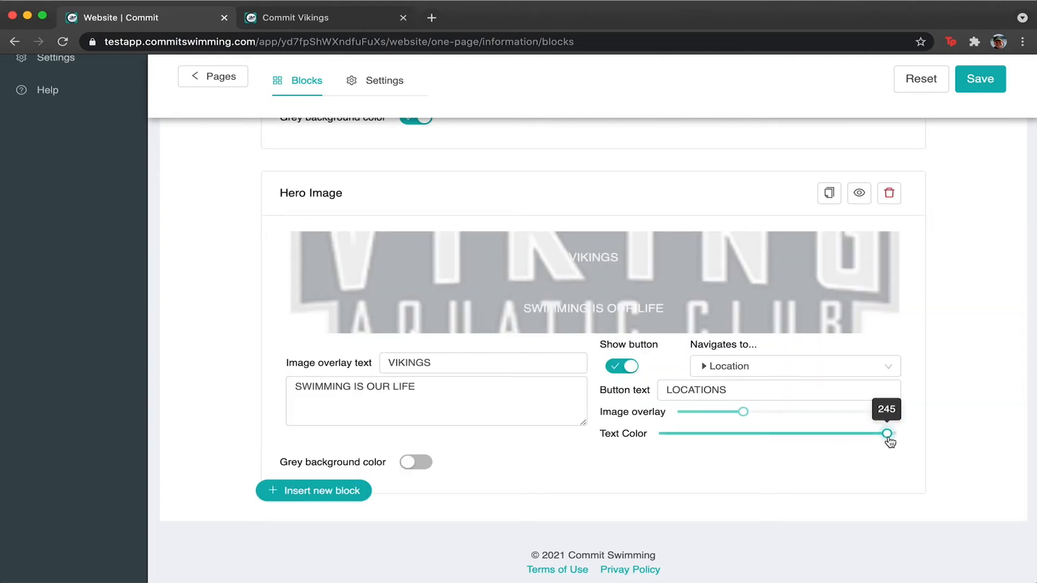
{"action": "left_click", "coordinate": [665, 434]}
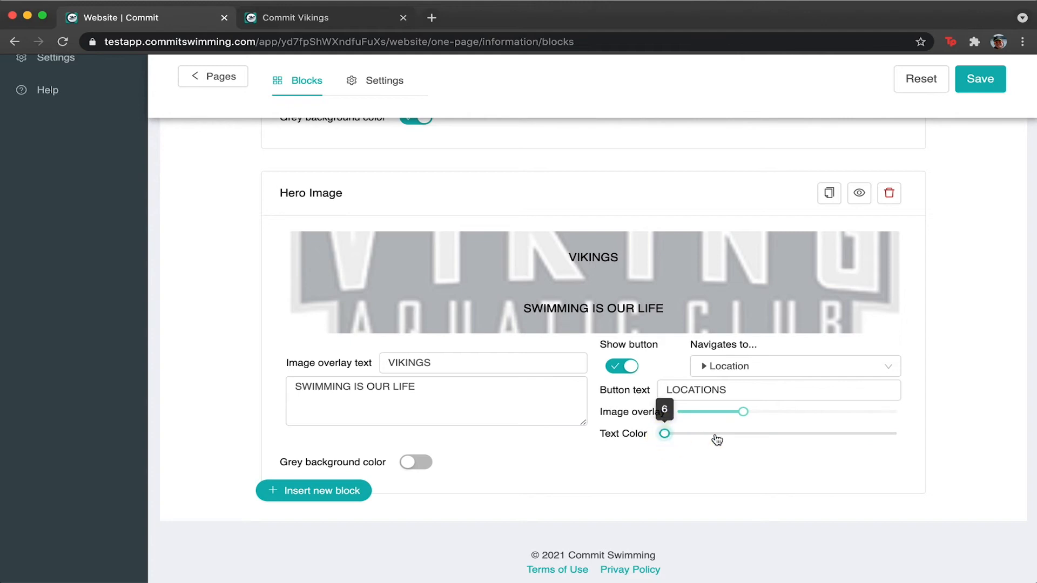
{"action": "left_click", "coordinate": [774, 433]}
{"action": "left_click", "coordinate": [676, 434]}
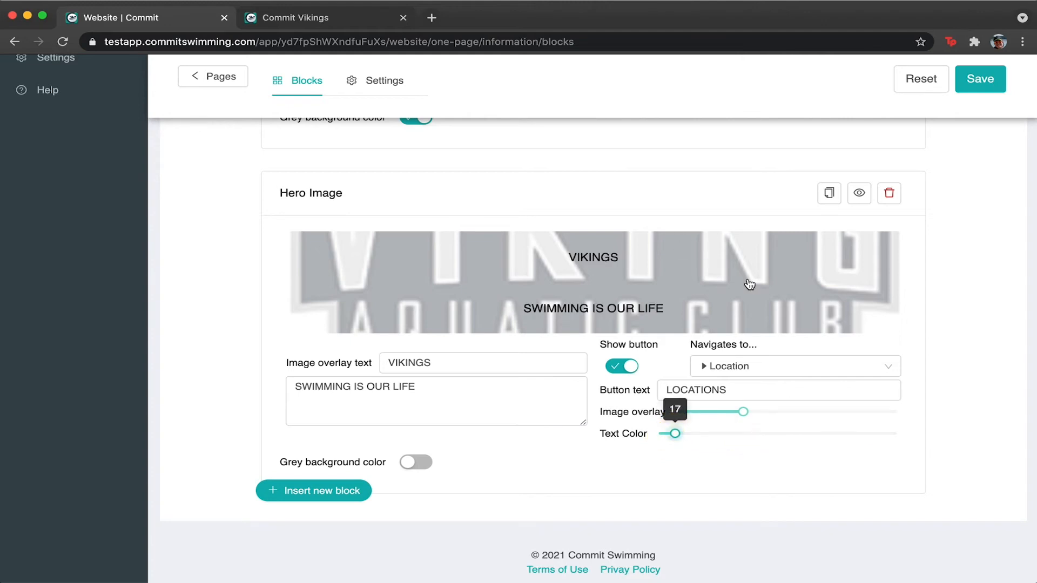
{"action": "left_click", "coordinate": [893, 413]}
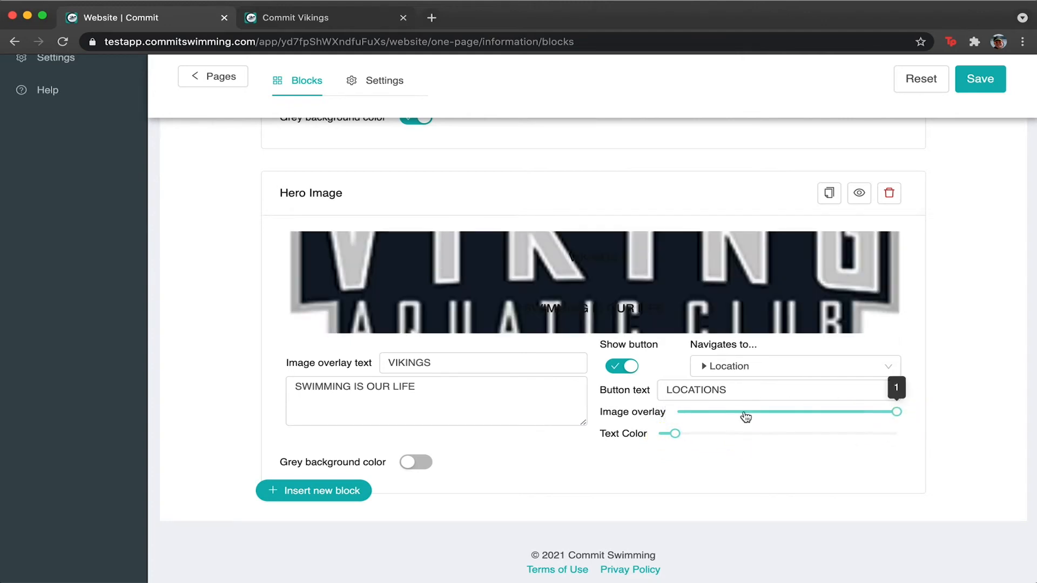
{"action": "left_click", "coordinate": [675, 412]}
{"action": "left_click_drag", "start_coordinate": [677, 412], "coordinate": [745, 412]}
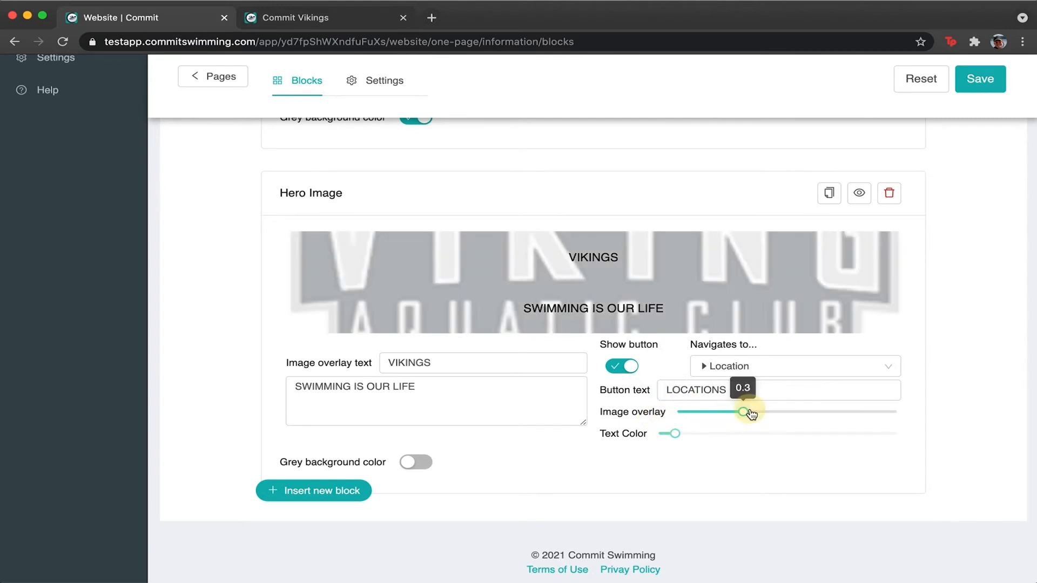
Preview the hero block, save the changes, and check the lighter hero on the website preview.
{"action": "left_click", "coordinate": [859, 194]}
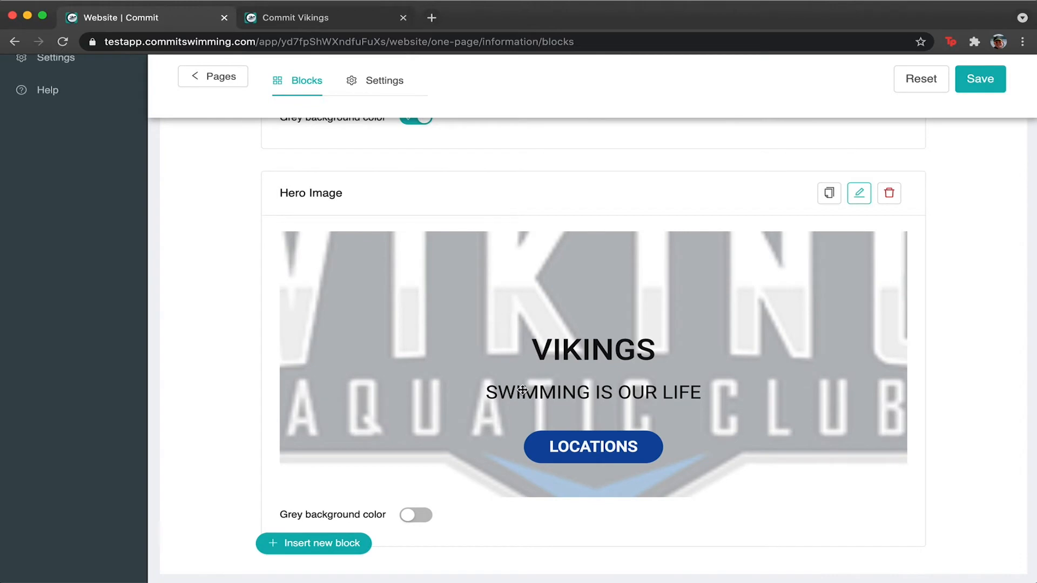
{"action": "scroll", "coordinate": [701, 356], "scroll_direction": "down", "scroll_amount": 2}
{"action": "scroll", "coordinate": [704, 362], "scroll_direction": "up", "scroll_amount": 3}
{"action": "left_click", "coordinate": [863, 253]}
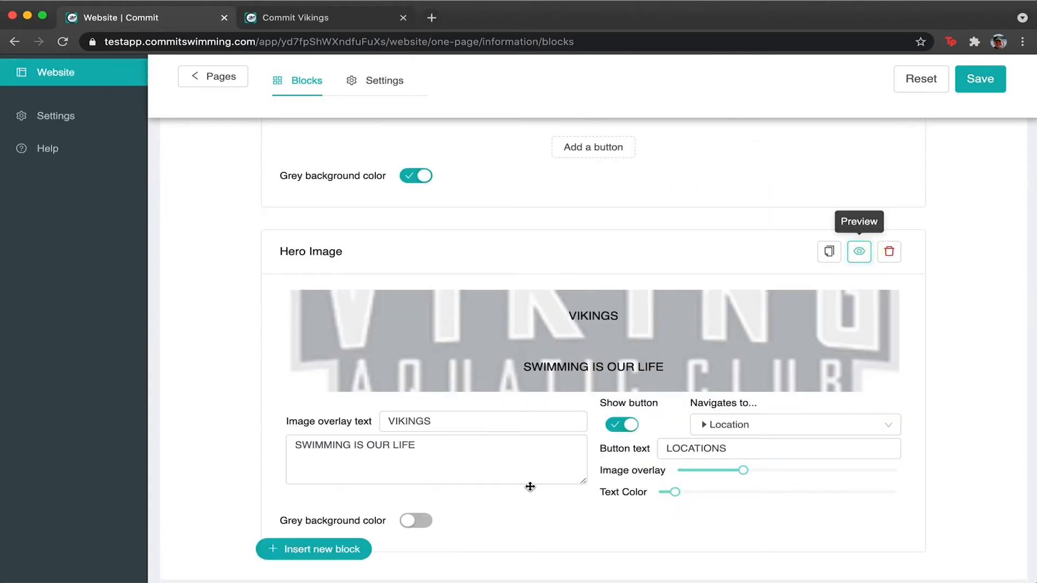
{"action": "left_click", "coordinate": [984, 91]}
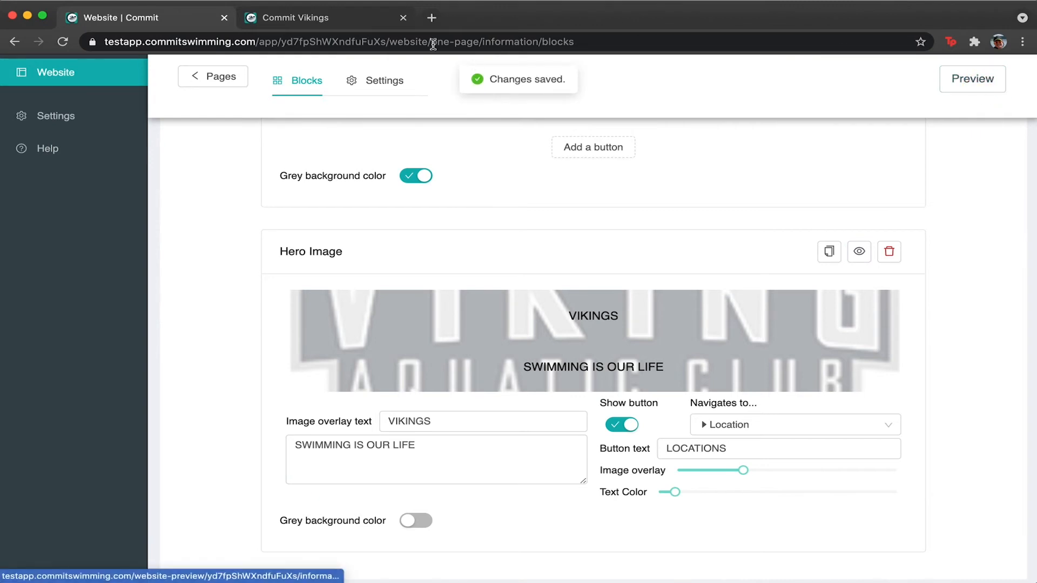
{"action": "left_click", "coordinate": [342, 15]}
{"action": "scroll", "coordinate": [548, 370], "scroll_direction": "down", "scroll_amount": 2}
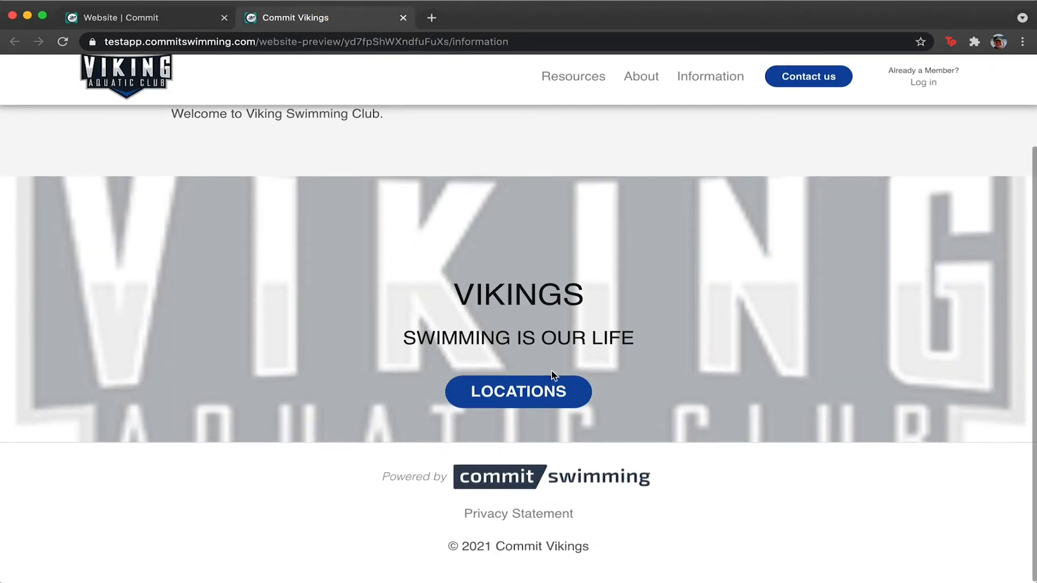
{"action": "left_click", "coordinate": [160, 20]}
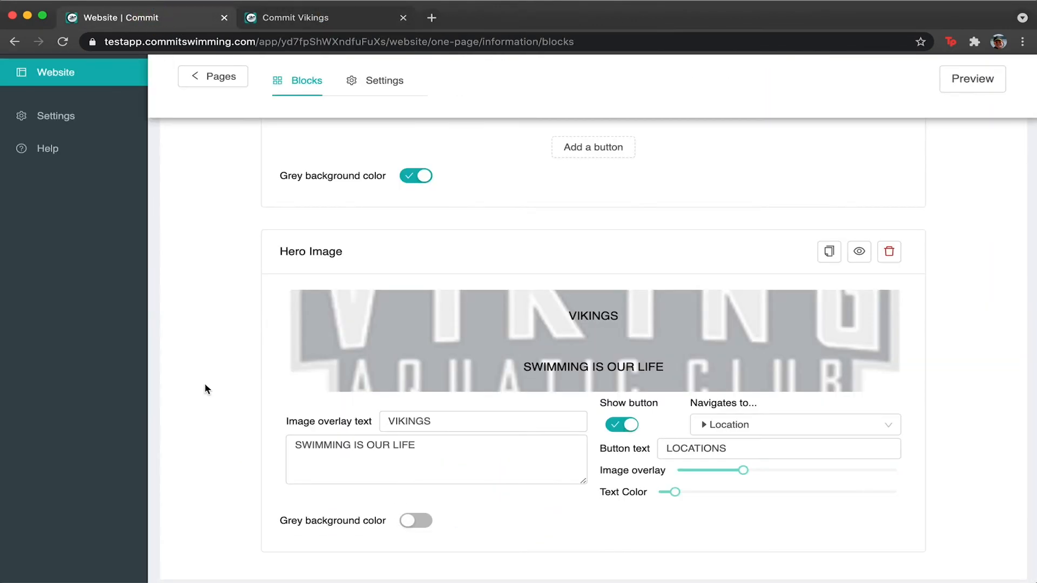
{"action": "scroll", "coordinate": [207, 384], "scroll_direction": "up", "scroll_amount": 5}
Insert a Background Image block and upload PIC 1.png into it.
{"action": "scroll", "coordinate": [312, 500], "scroll_direction": "down", "scroll_amount": 6}
{"action": "left_click", "coordinate": [310, 486]}
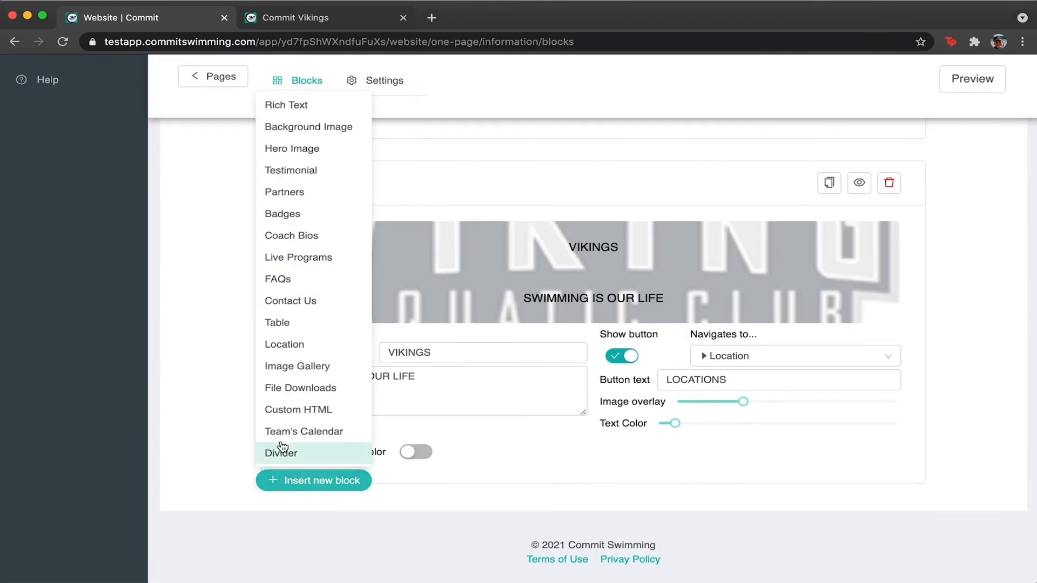
{"action": "left_click", "coordinate": [332, 126]}
{"action": "left_click", "coordinate": [616, 304]}
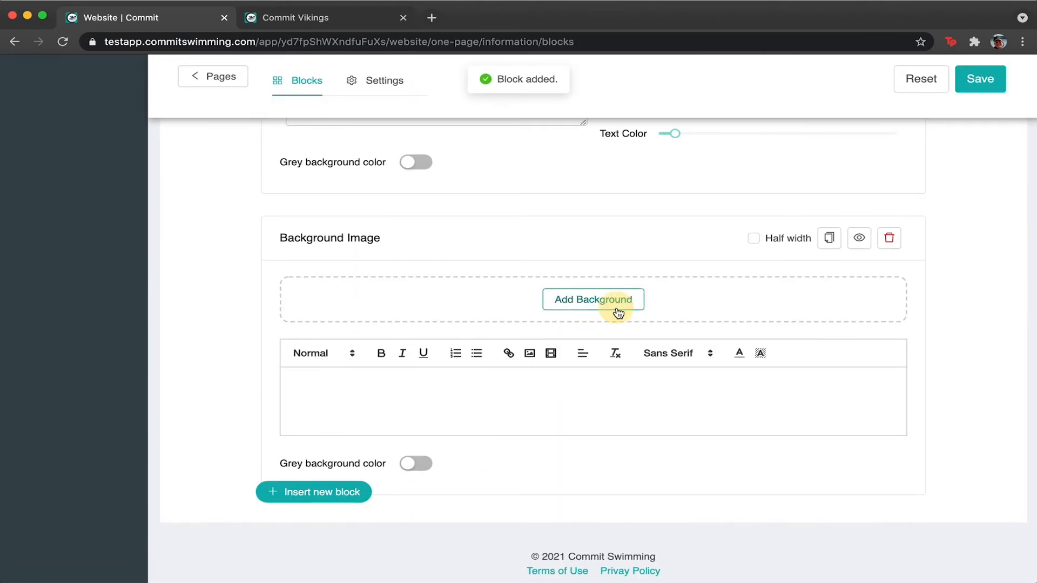
{"action": "left_click", "coordinate": [468, 281]}
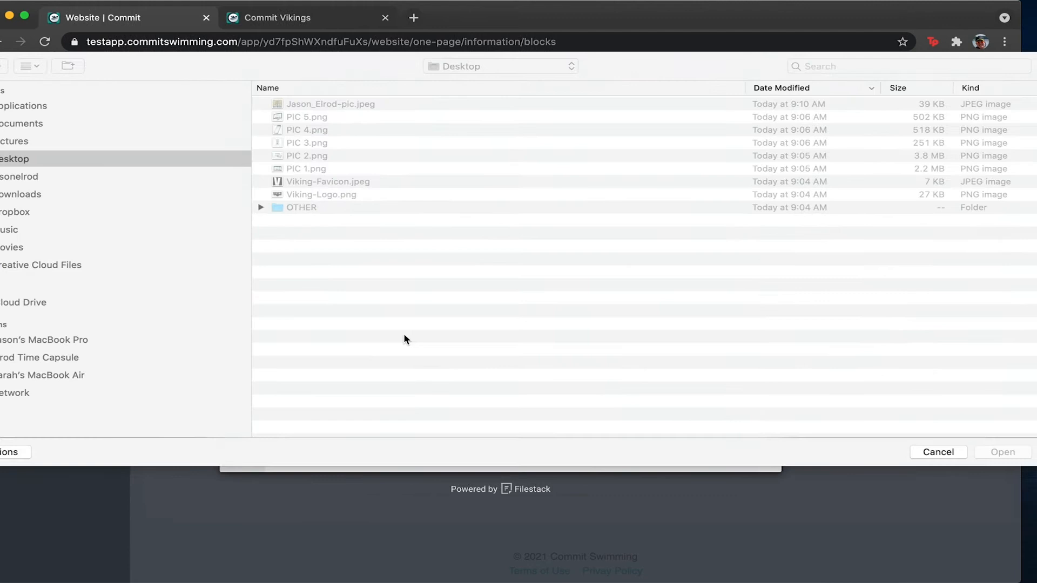
{"action": "double_click", "coordinate": [298, 168]}
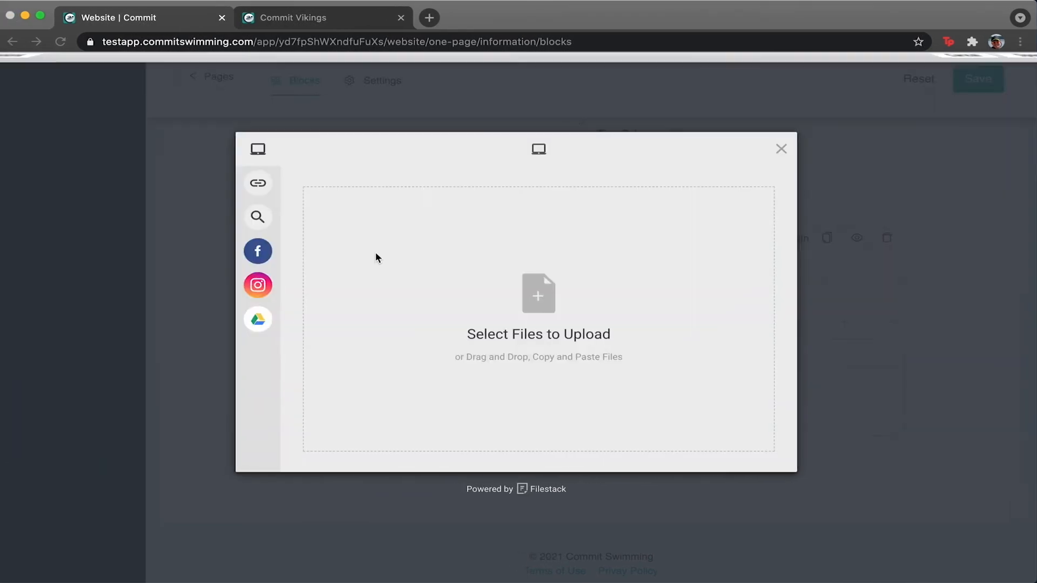
{"action": "left_click", "coordinate": [772, 451]}
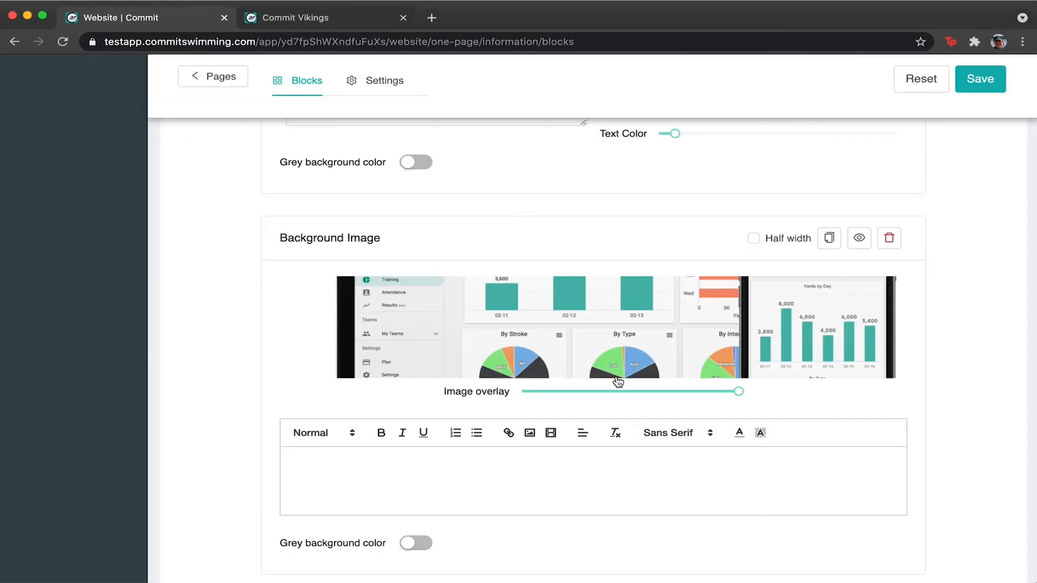
Turn on the block's grey background, save the page, and check it in the preview.
{"action": "scroll", "coordinate": [618, 382], "scroll_direction": "down", "scroll_amount": 2}
{"action": "left_click", "coordinate": [414, 451]}
{"action": "scroll", "coordinate": [624, 489], "scroll_direction": "up", "scroll_amount": 3}
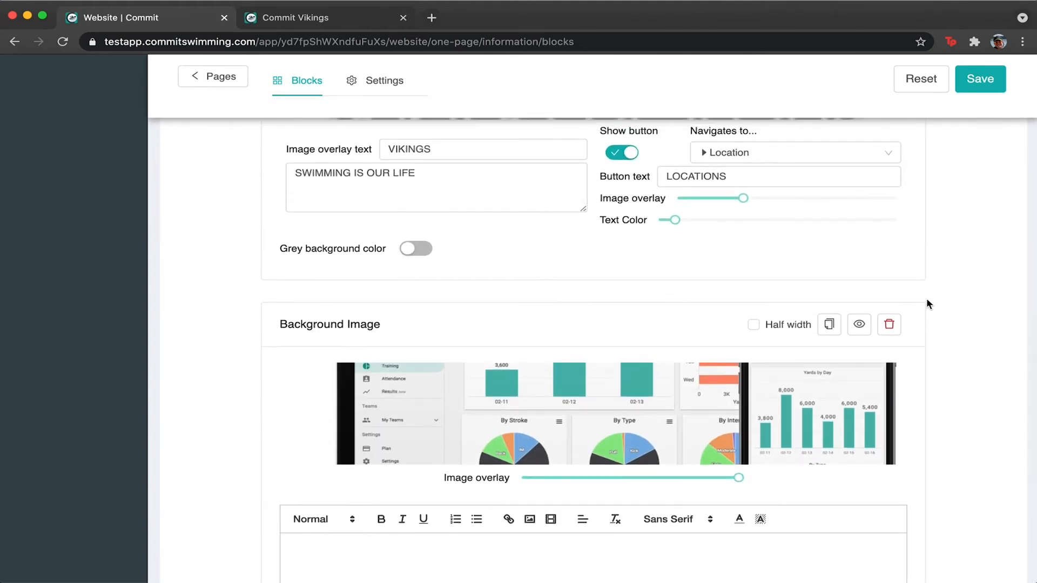
{"action": "left_click", "coordinate": [976, 80]}
{"action": "left_click", "coordinate": [978, 81]}
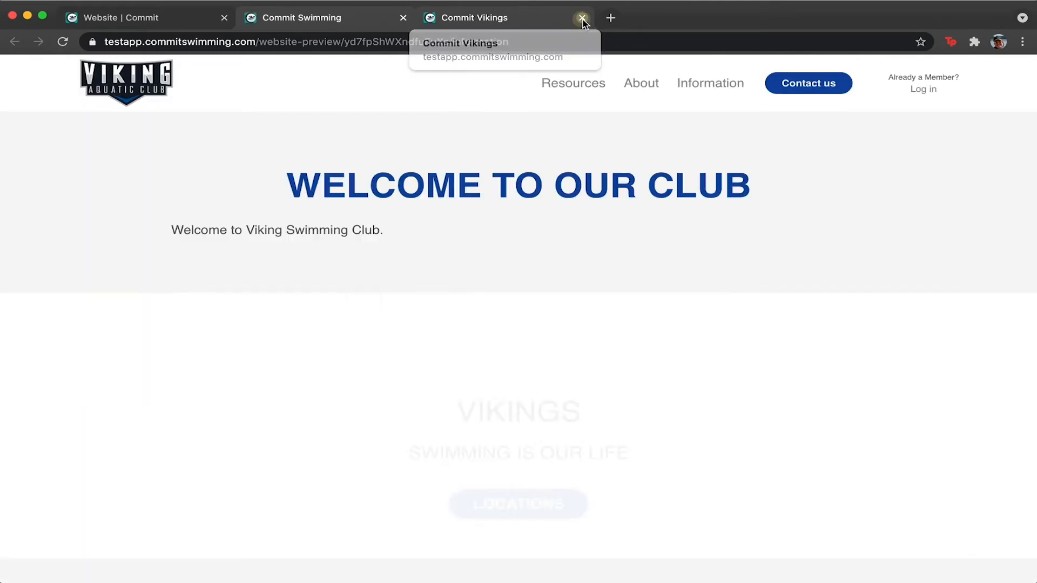
{"action": "left_click", "coordinate": [582, 18]}
{"action": "scroll", "coordinate": [408, 416], "scroll_direction": "down", "scroll_amount": 6}
{"action": "scroll", "coordinate": [409, 416], "scroll_direction": "up", "scroll_amount": 2}
{"action": "scroll", "coordinate": [408, 416], "scroll_direction": "down", "scroll_amount": 2}
{"action": "left_click", "coordinate": [576, 370]}
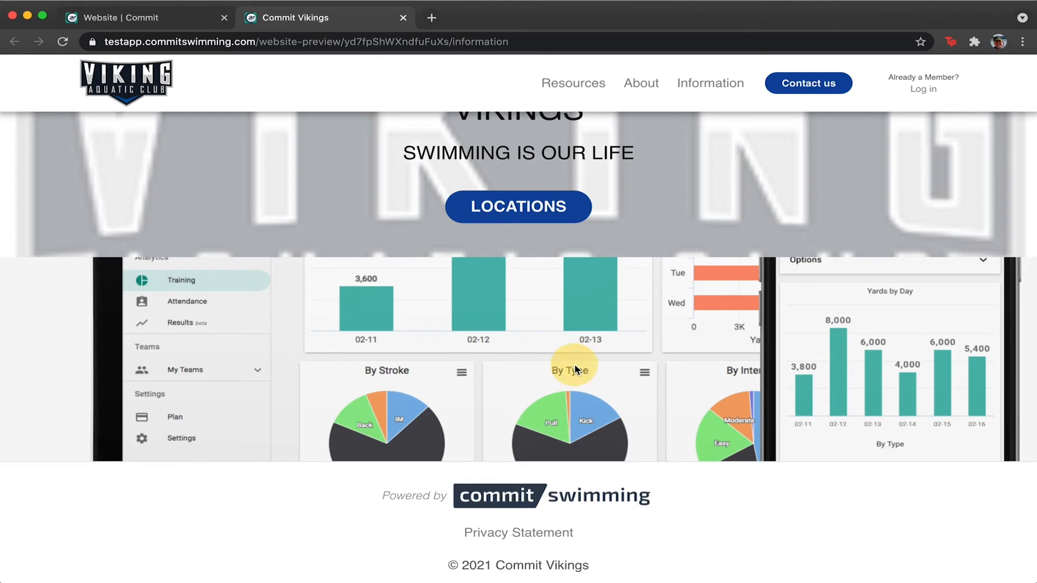
{"action": "key", "text": "super+w"}
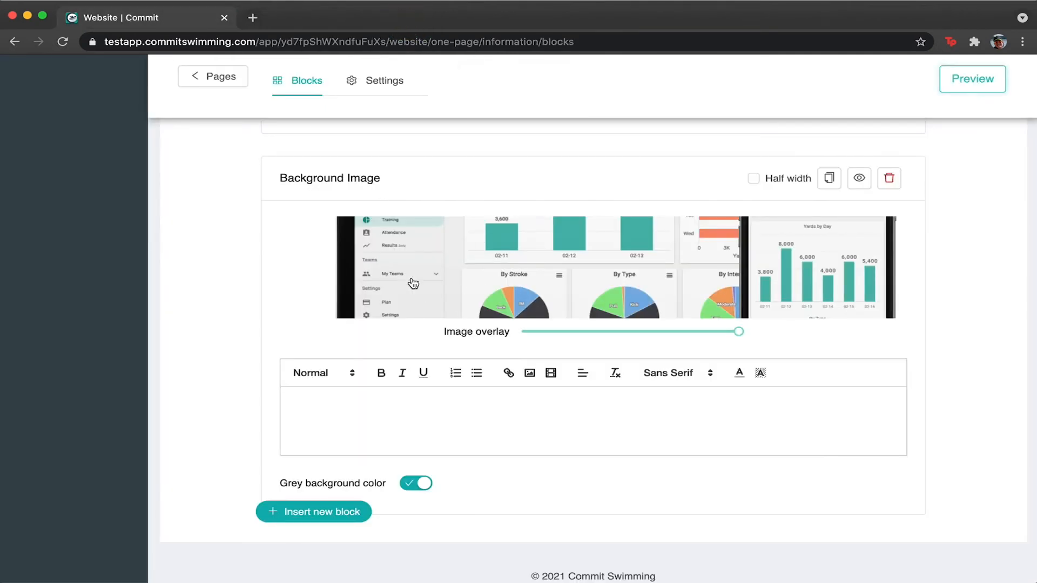
Insert a Testimonial block headed 'What People Are Saying About Us' with the quote 'This club is great'.
{"action": "scroll", "coordinate": [541, 277], "scroll_direction": "down", "scroll_amount": 2}
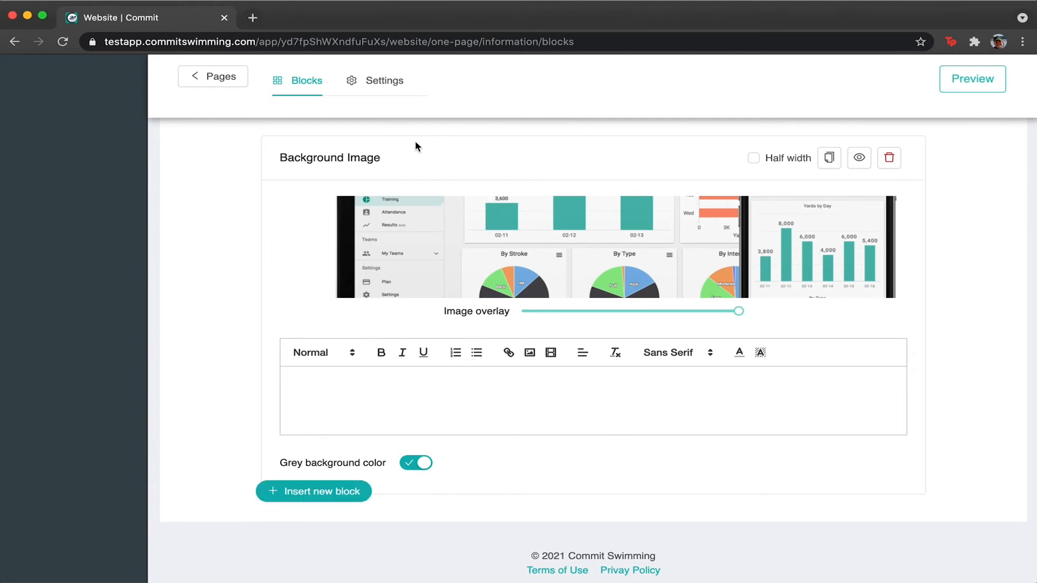
{"action": "left_click", "coordinate": [310, 491]}
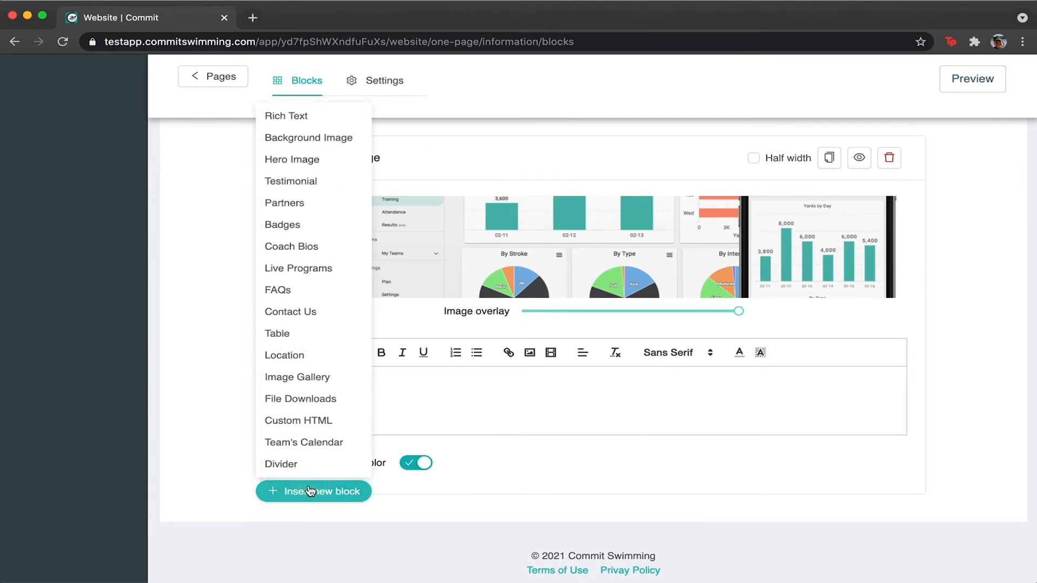
{"action": "left_click", "coordinate": [303, 181]}
{"action": "scroll", "coordinate": [431, 387], "scroll_direction": "down", "scroll_amount": 5}
{"action": "scroll", "coordinate": [431, 388], "scroll_direction": "down", "scroll_amount": 1}
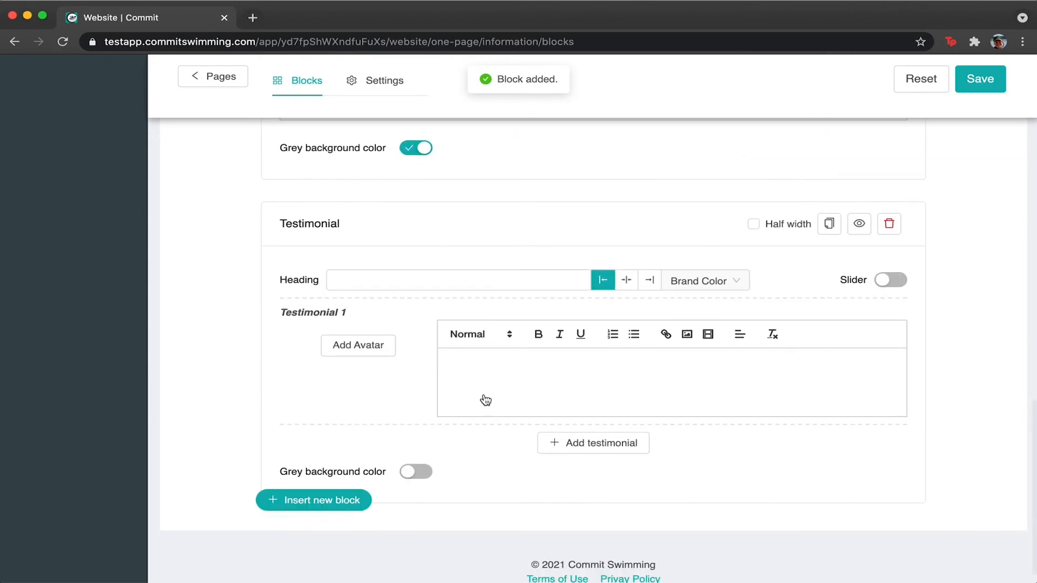
{"action": "left_click", "coordinate": [513, 281]}
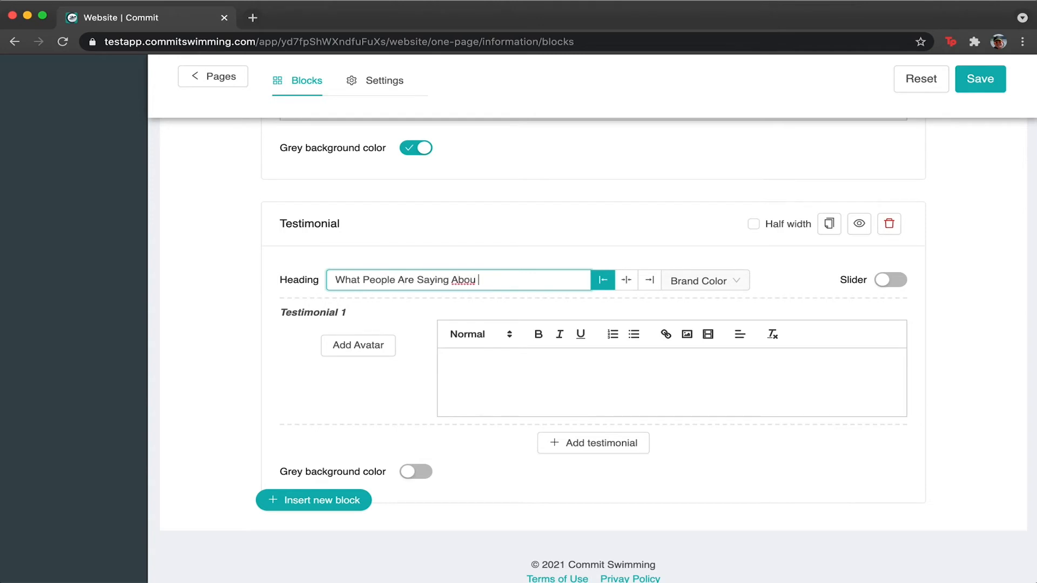
{"action": "left_click", "coordinate": [550, 404]}
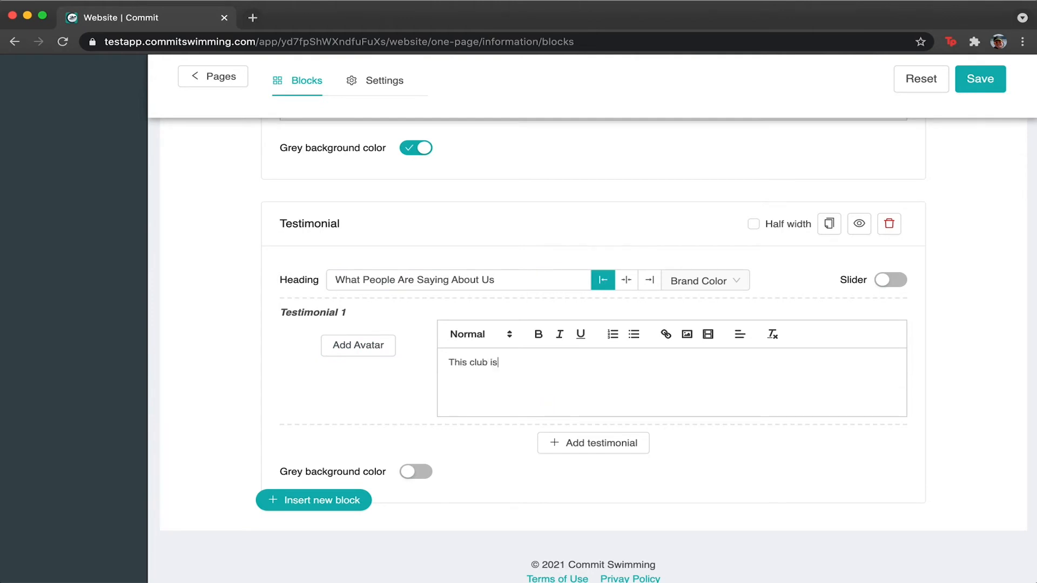
{"action": "type", "text": "\""}
Upload a portrait photo as the first testimonial's avatar.
{"action": "left_click", "coordinate": [348, 345]}
{"action": "left_click", "coordinate": [459, 315]}
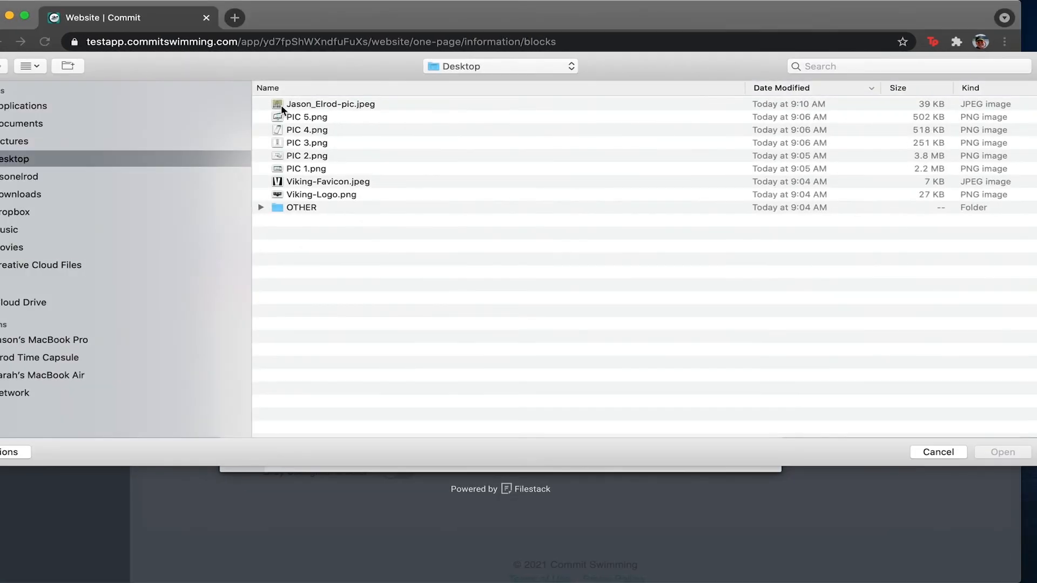
{"action": "left_click", "coordinate": [296, 104]}
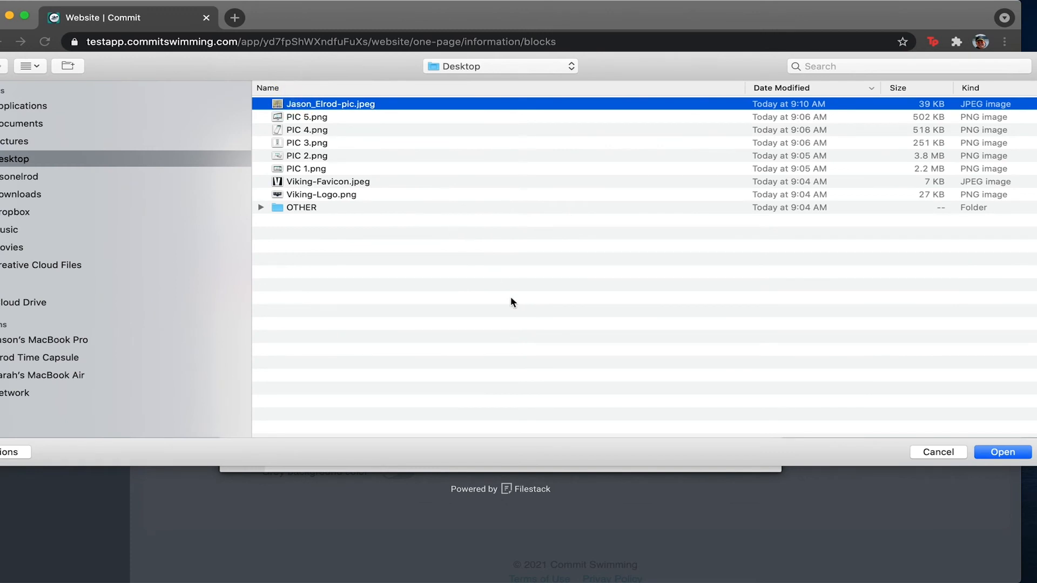
{"action": "key", "text": "Return"}
{"action": "left_click", "coordinate": [759, 451]}
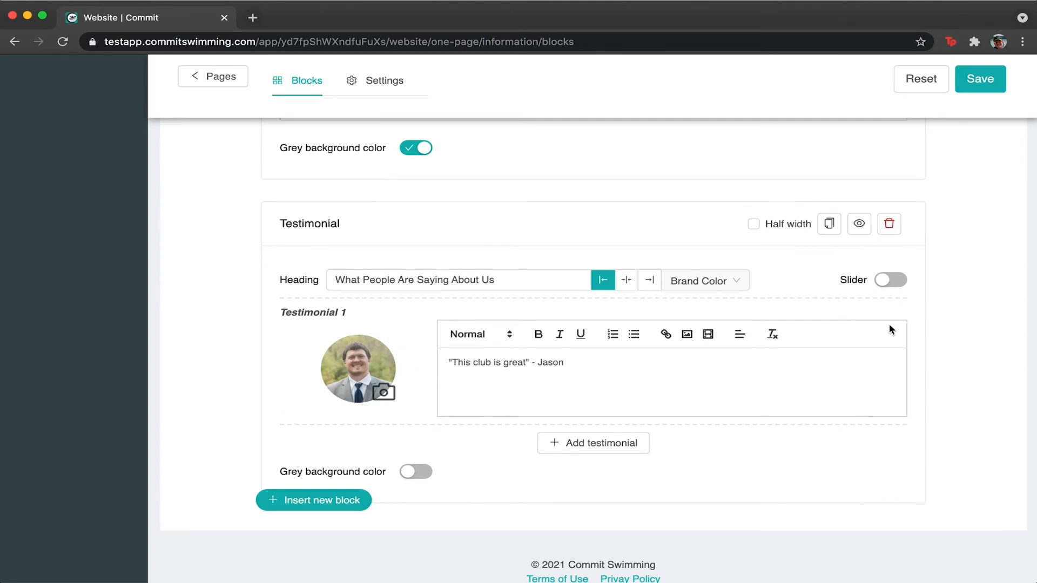
Save the page and view the testimonial in the site preview.
{"action": "left_click", "coordinate": [1003, 81]}
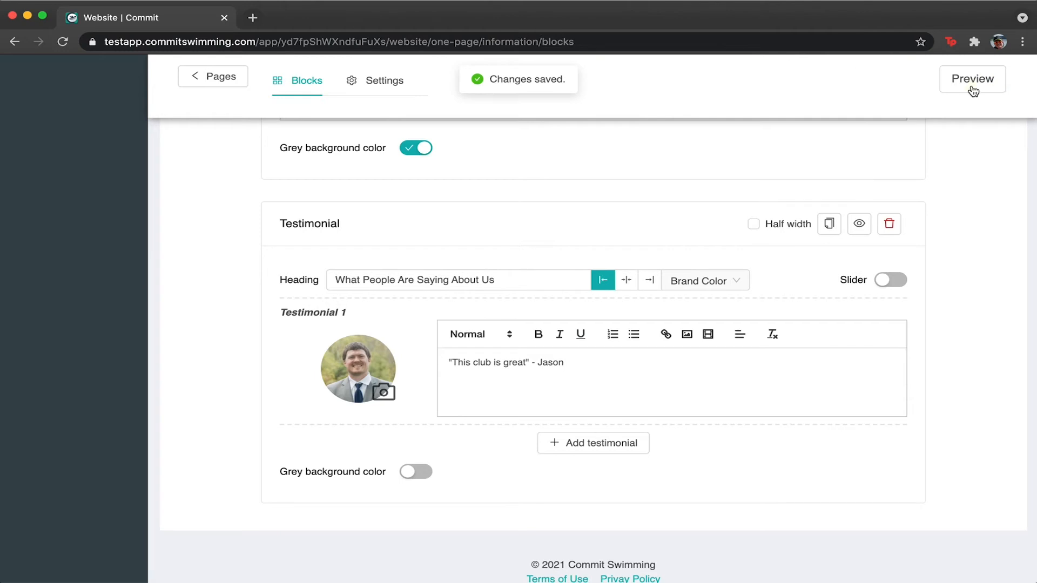
{"action": "left_click", "coordinate": [972, 82]}
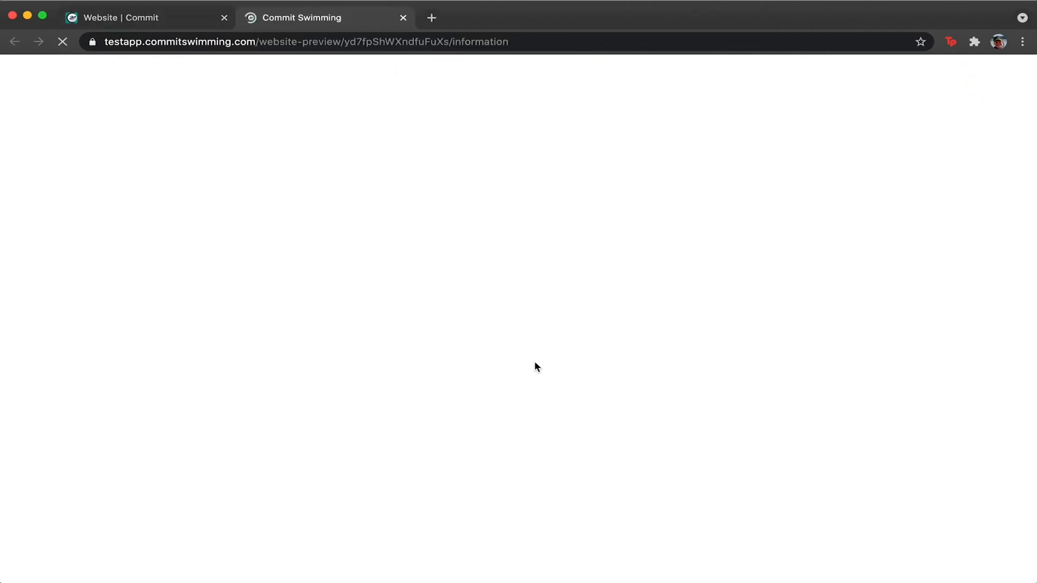
{"action": "scroll", "coordinate": [535, 367], "scroll_direction": "down", "scroll_amount": 15}
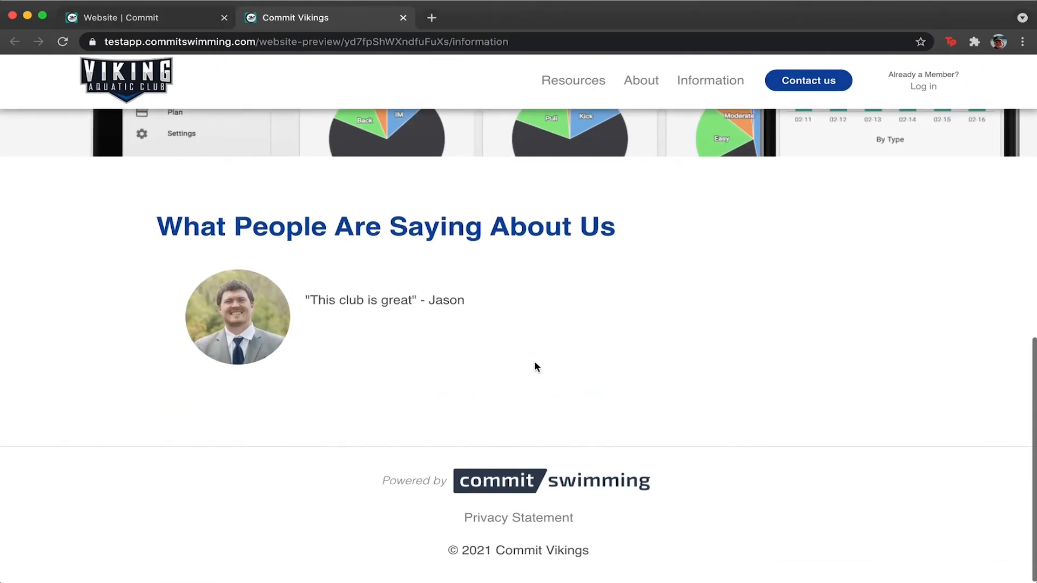
{"action": "left_click", "coordinate": [162, 19]}
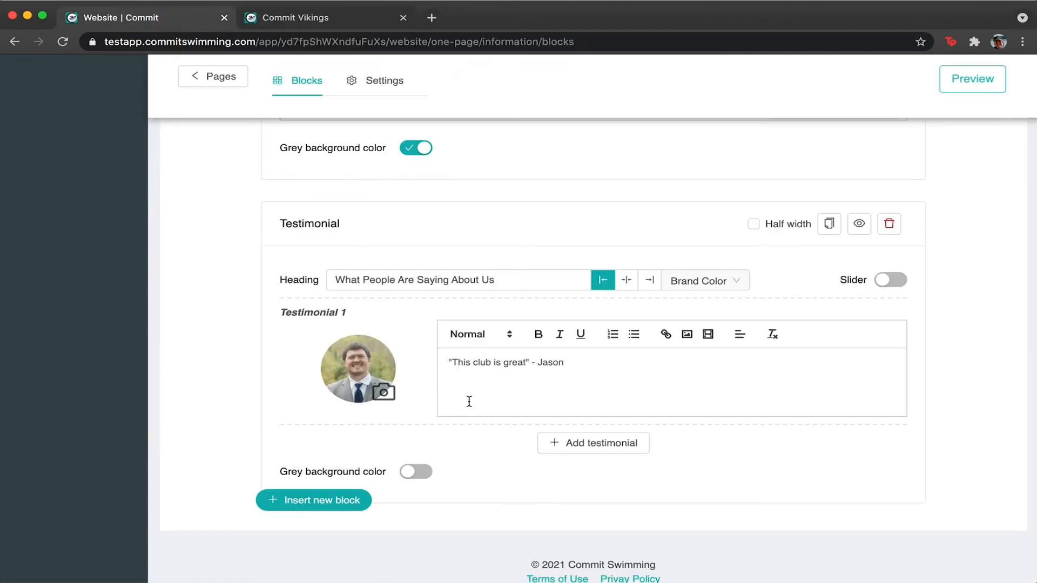
Add two more testimonials reading 'Best place to swim' and 'Love the coaches'.
{"action": "left_click", "coordinate": [621, 443]}
{"action": "left_click", "coordinate": [515, 485]}
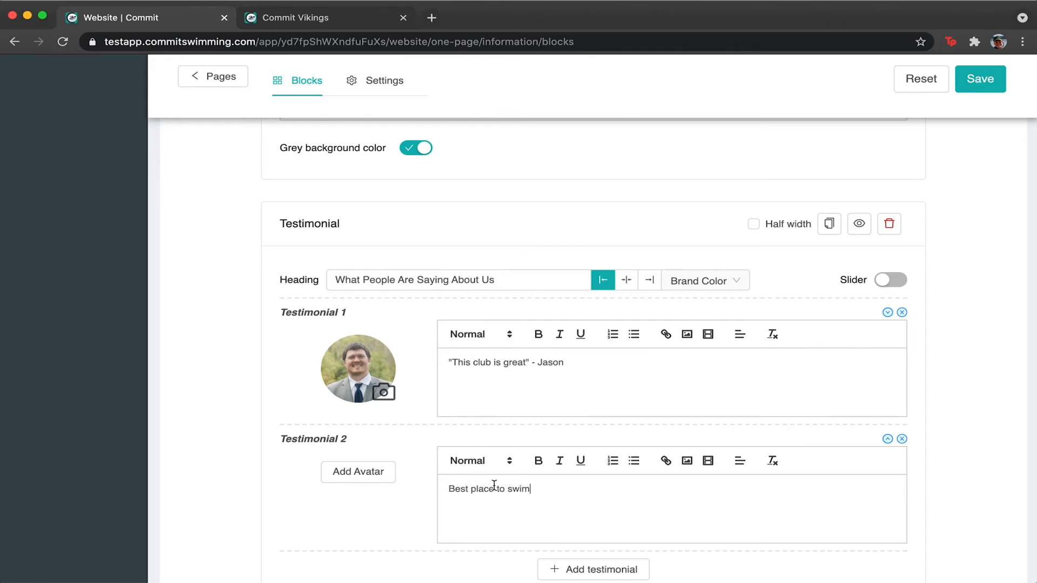
{"action": "scroll", "coordinate": [641, 421], "scroll_direction": "down", "scroll_amount": 3}
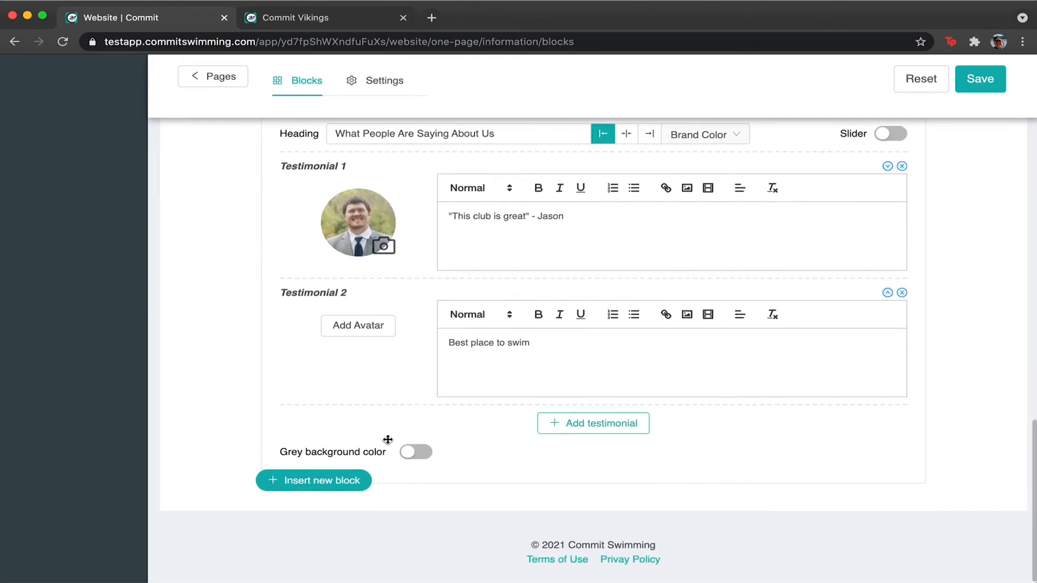
{"action": "left_click", "coordinate": [589, 425]}
{"action": "left_click", "coordinate": [498, 460]}
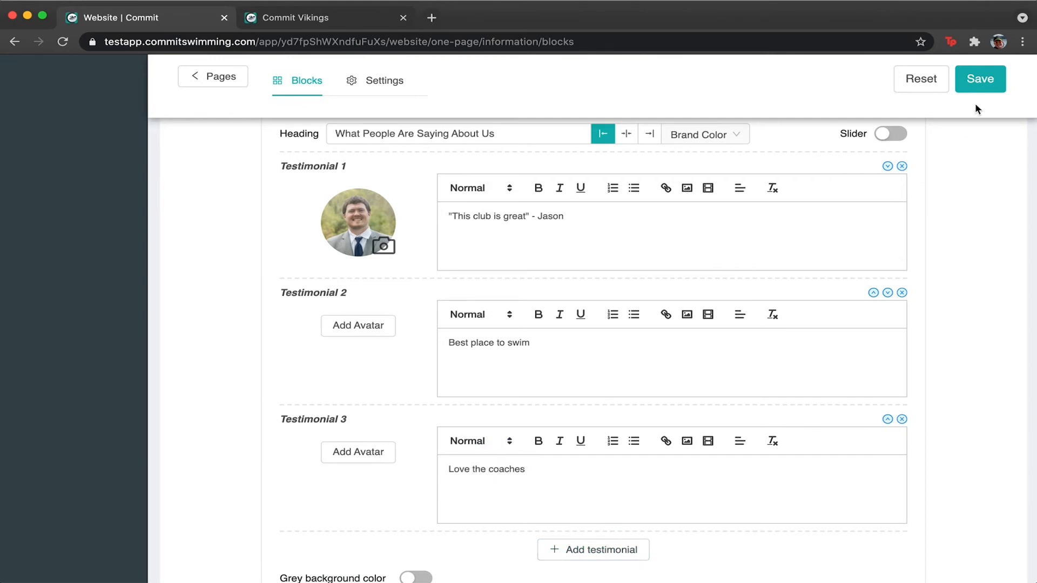
Save the testimonials and check them on the Commit Vikings preview page.
{"action": "left_click", "coordinate": [988, 79]}
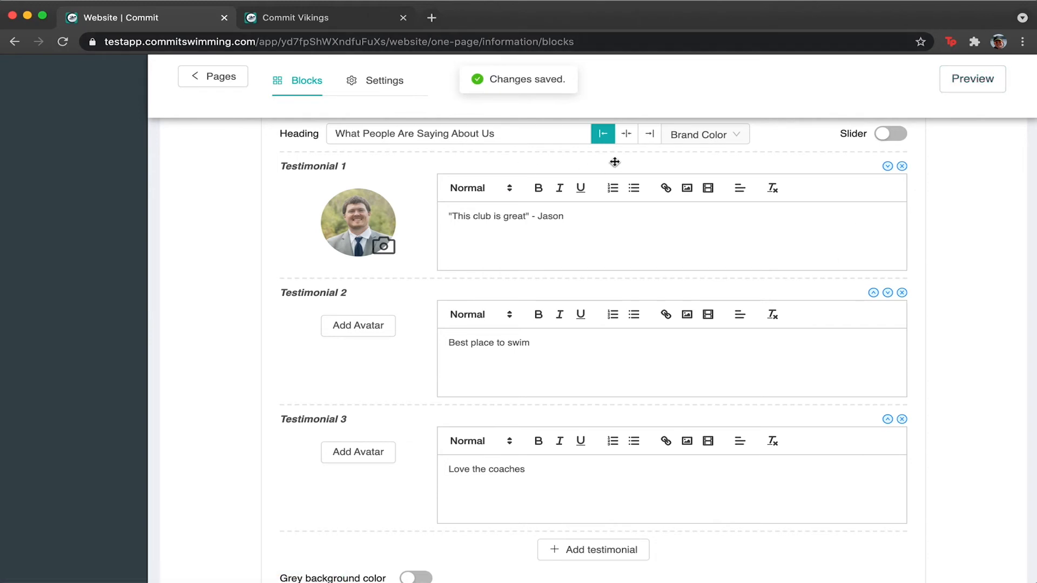
{"action": "left_click", "coordinate": [301, 18]}
{"action": "scroll", "coordinate": [405, 403], "scroll_direction": "down", "scroll_amount": 3}
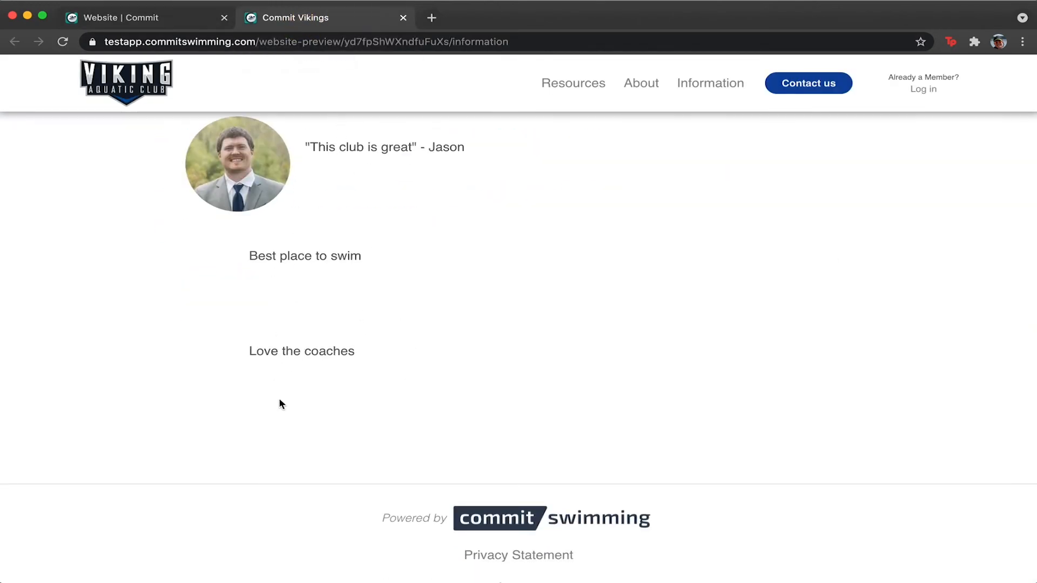
Attach the portrait photo to the third testimonial, 'Love the coaches'.
{"action": "left_click", "coordinate": [179, 24]}
{"action": "left_click", "coordinate": [333, 324]}
{"action": "left_click", "coordinate": [784, 148]}
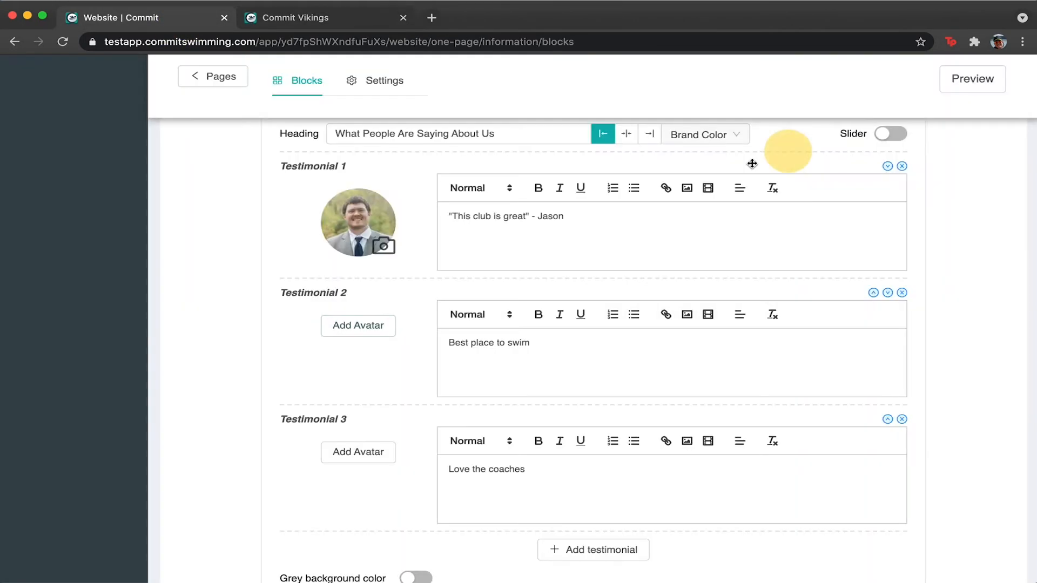
{"action": "left_click", "coordinate": [355, 452]}
{"action": "left_click", "coordinate": [456, 290]}
{"action": "left_click", "coordinate": [326, 108]}
{"action": "double_click", "coordinate": [309, 110]}
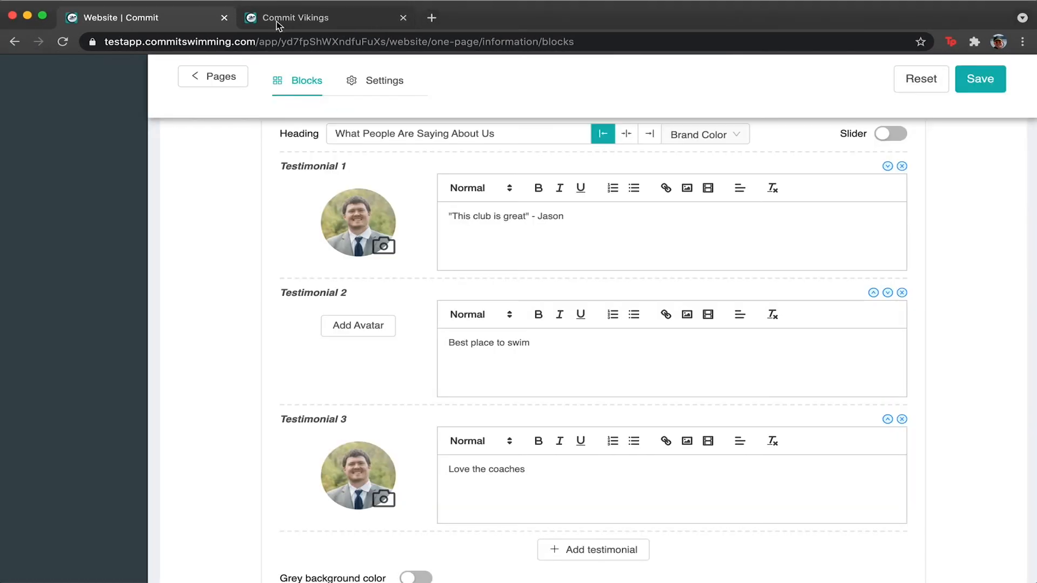
Save the testimonials, review them in the Information page preview, and return to the block editor.
{"action": "left_click", "coordinate": [980, 79]}
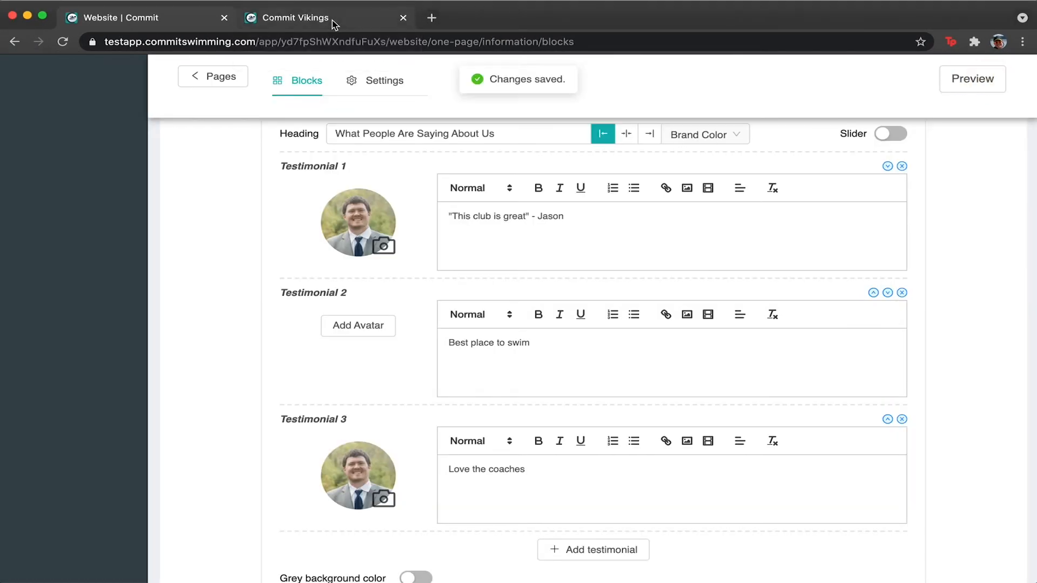
{"action": "left_click", "coordinate": [333, 18]}
{"action": "scroll", "coordinate": [298, 362], "scroll_direction": "up", "scroll_amount": 3}
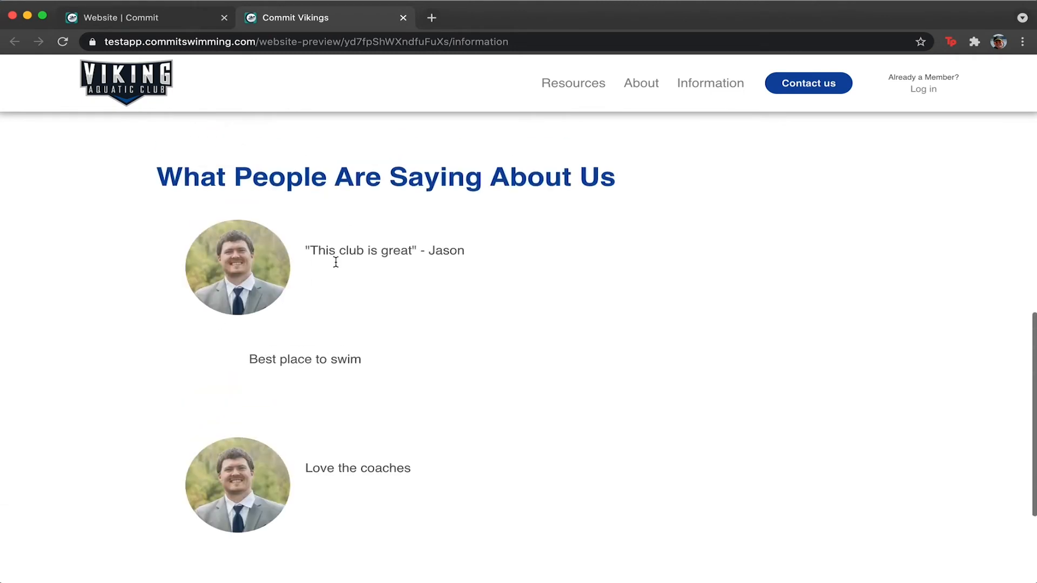
{"action": "left_click", "coordinate": [171, 22]}
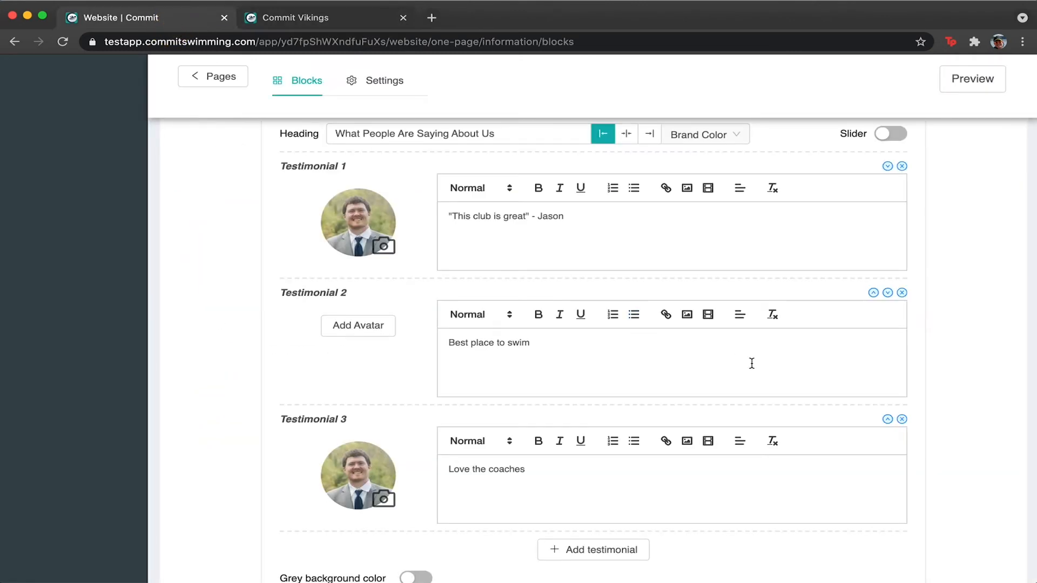
Show the testimonials as a slider, save, and advance through it in the preview.
{"action": "left_click", "coordinate": [892, 136]}
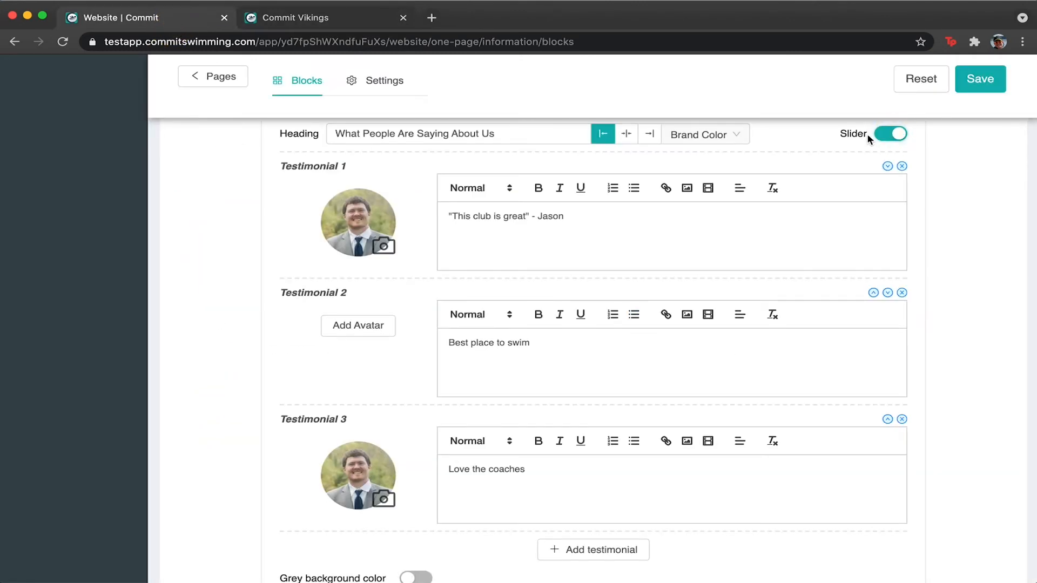
{"action": "left_click", "coordinate": [981, 81]}
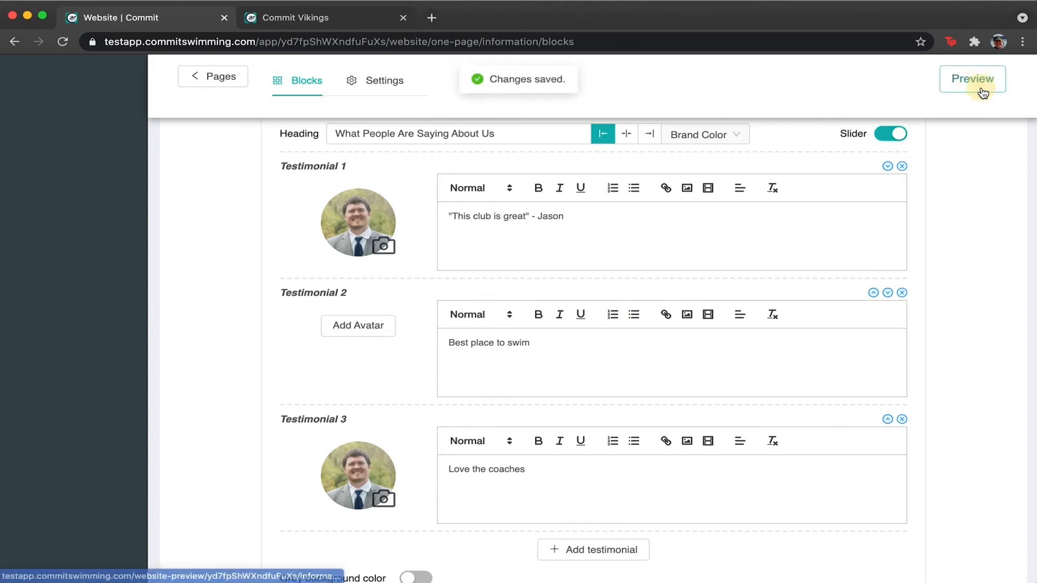
{"action": "left_click", "coordinate": [298, 20]}
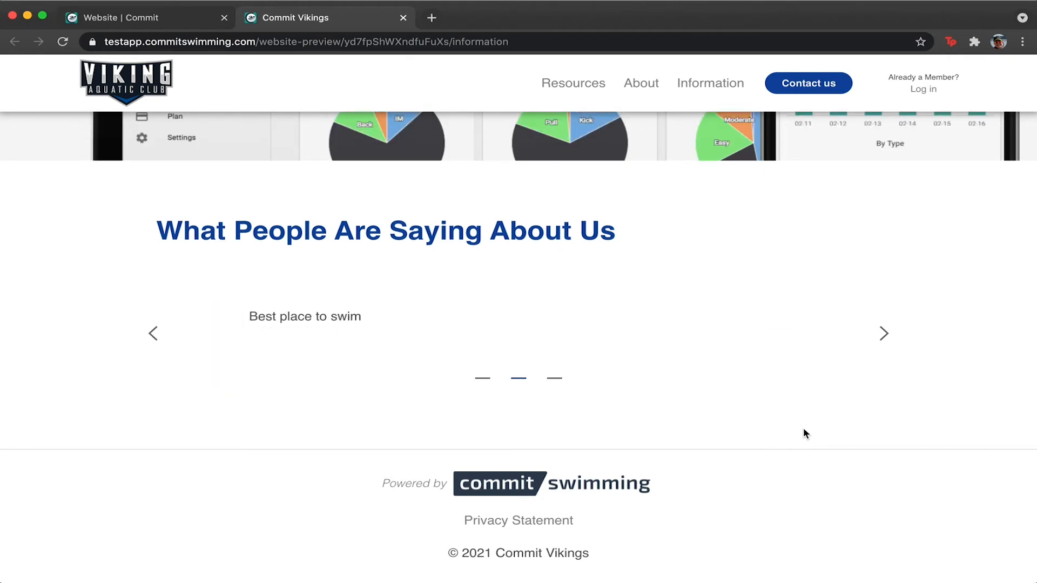
{"action": "left_click", "coordinate": [885, 334]}
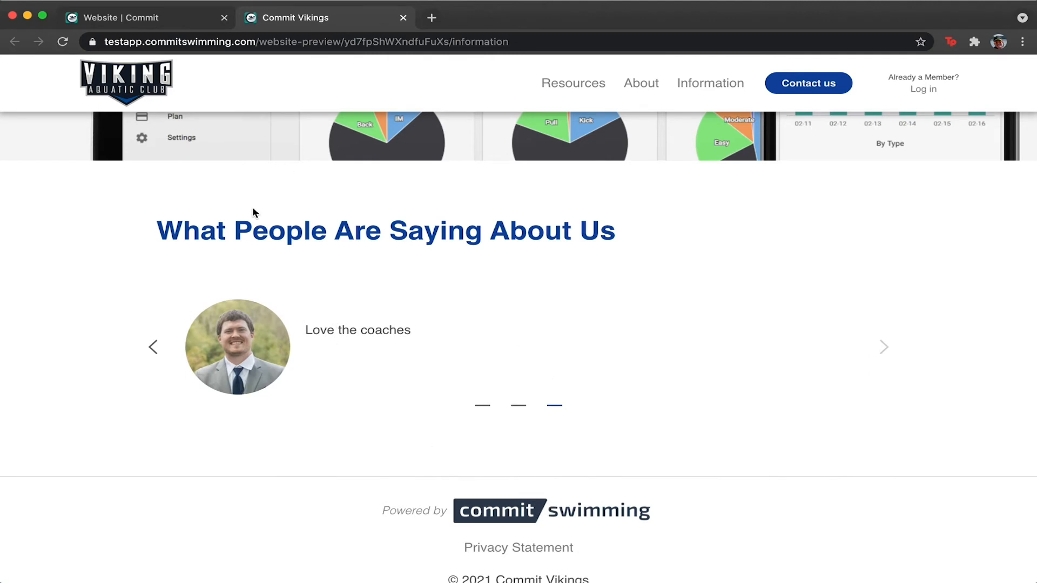
{"action": "left_click", "coordinate": [202, 17]}
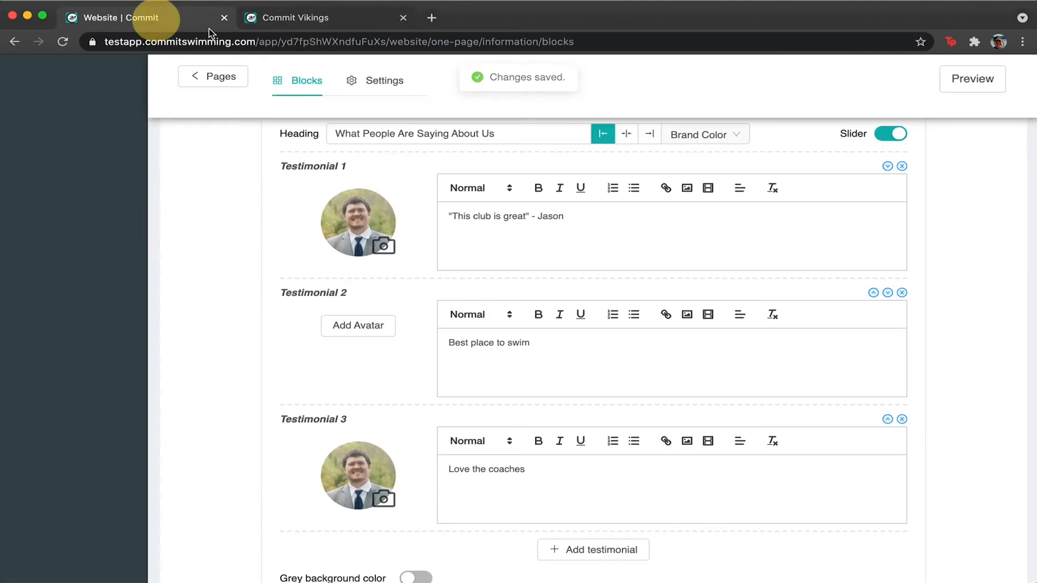
Centre the 'What People Are Saying About Us' heading, save, and confirm it in the preview.
{"action": "left_click", "coordinate": [626, 134]}
{"action": "left_click", "coordinate": [984, 81]}
{"action": "left_click", "coordinate": [276, 8]}
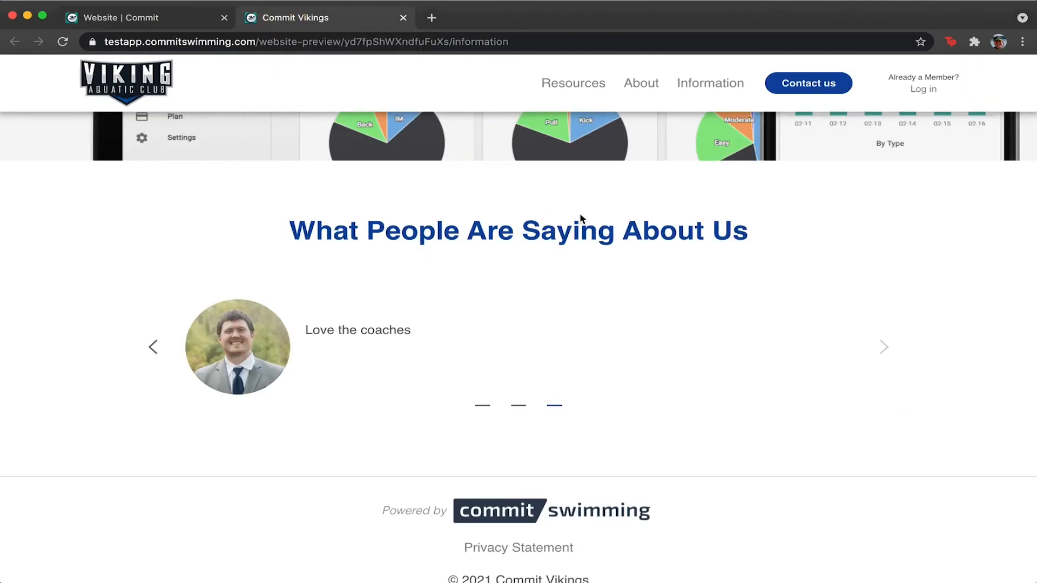
{"action": "left_click", "coordinate": [186, 18]}
{"action": "scroll", "coordinate": [357, 359], "scroll_direction": "down", "scroll_amount": 5}
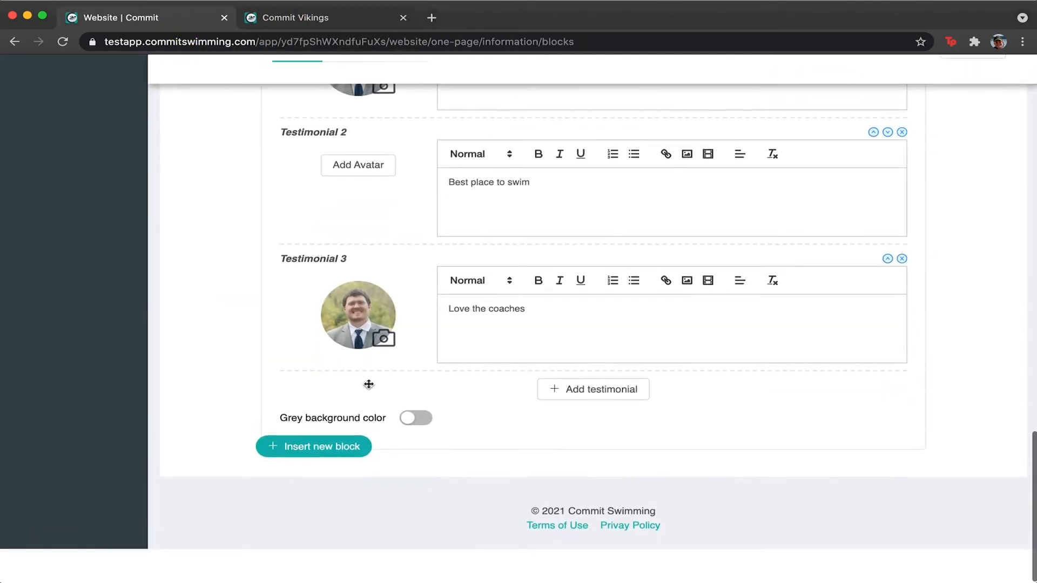
Insert a Partners block below the testimonials.
{"action": "left_click", "coordinate": [283, 488]}
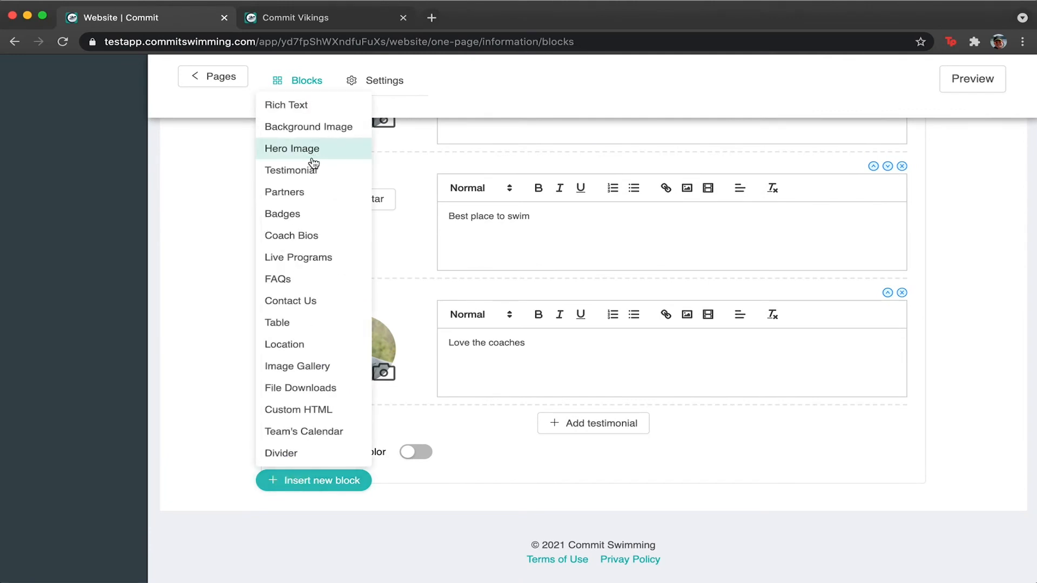
{"action": "left_click", "coordinate": [311, 193]}
{"action": "scroll", "coordinate": [440, 342], "scroll_direction": "down", "scroll_amount": 5}
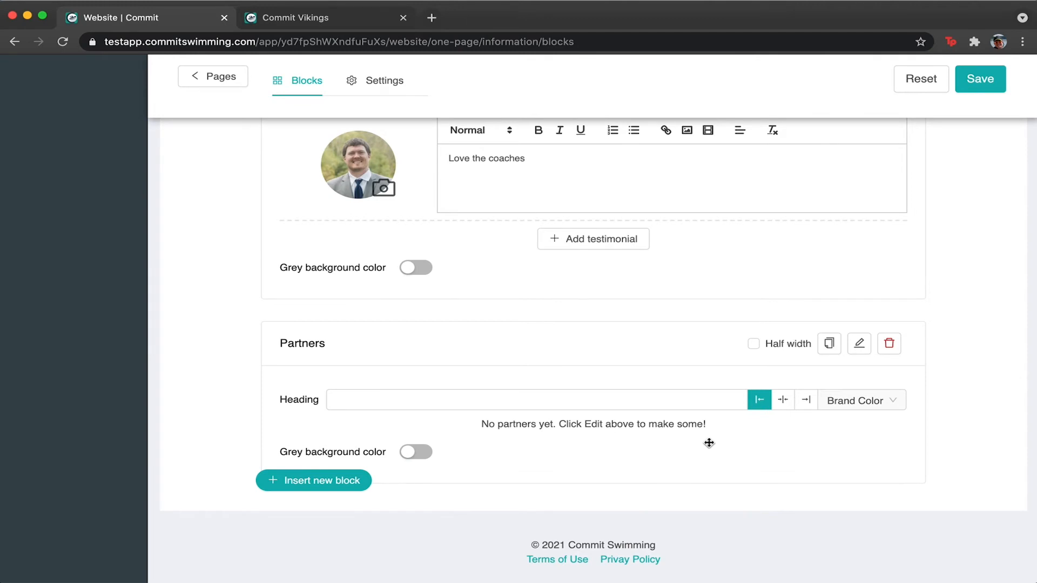
Give the Partners block a right-aligned, Dark Gray 'Sponsors' heading and open its partner list.
{"action": "left_click", "coordinate": [579, 406]}
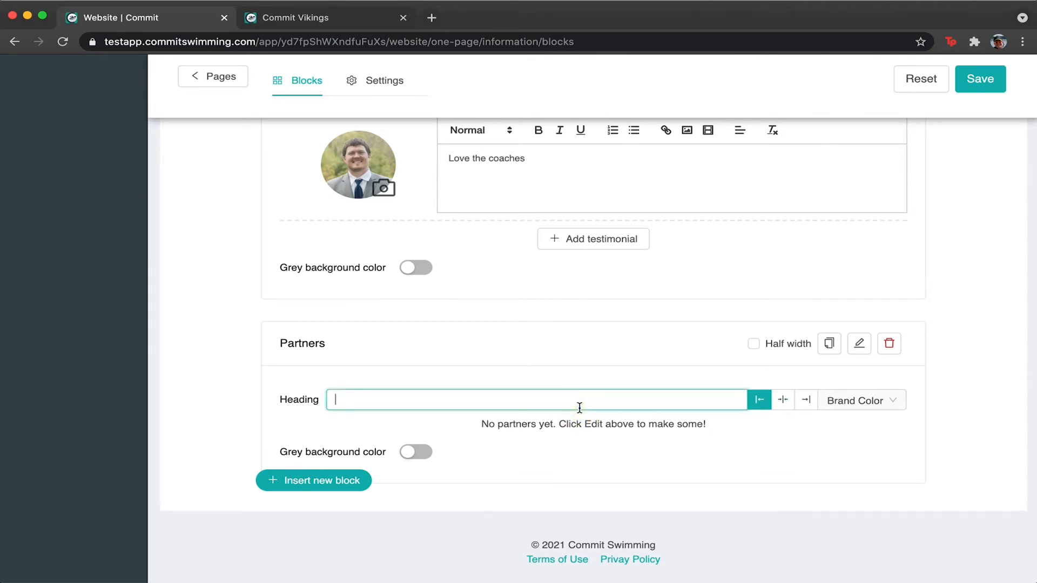
{"action": "type", "text": "Sponsors"}
{"action": "left_click", "coordinate": [753, 477]}
{"action": "left_click", "coordinate": [782, 400]}
{"action": "left_click", "coordinate": [805, 399]}
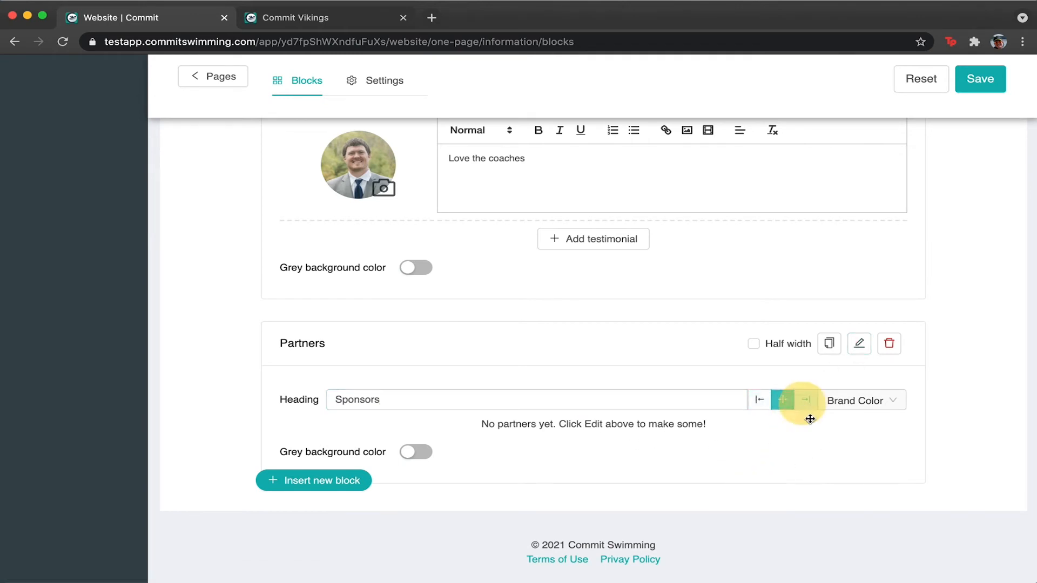
{"action": "left_click", "coordinate": [864, 405]}
{"action": "left_click", "coordinate": [848, 450]}
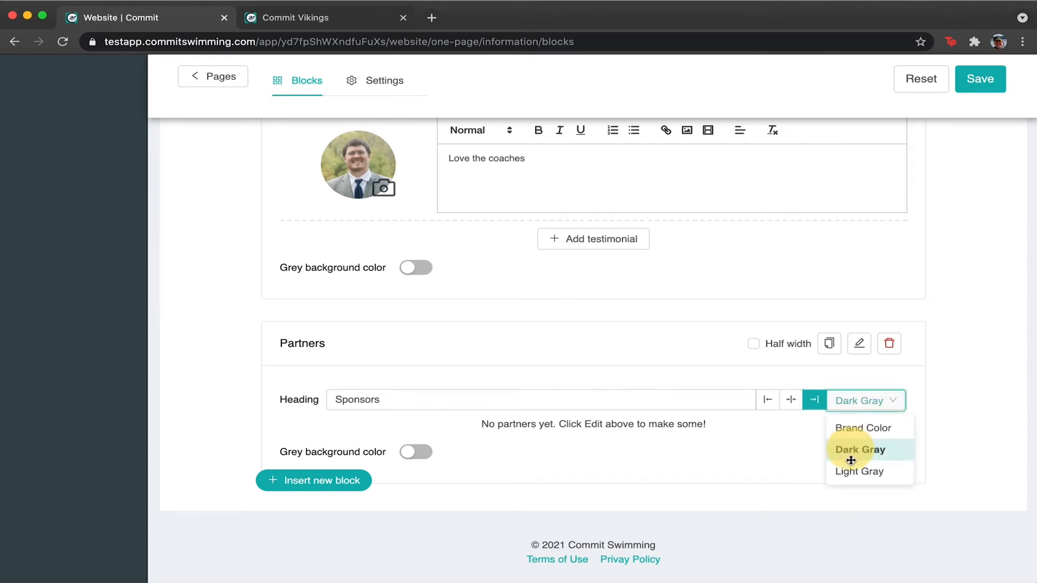
{"action": "left_click", "coordinate": [860, 344]}
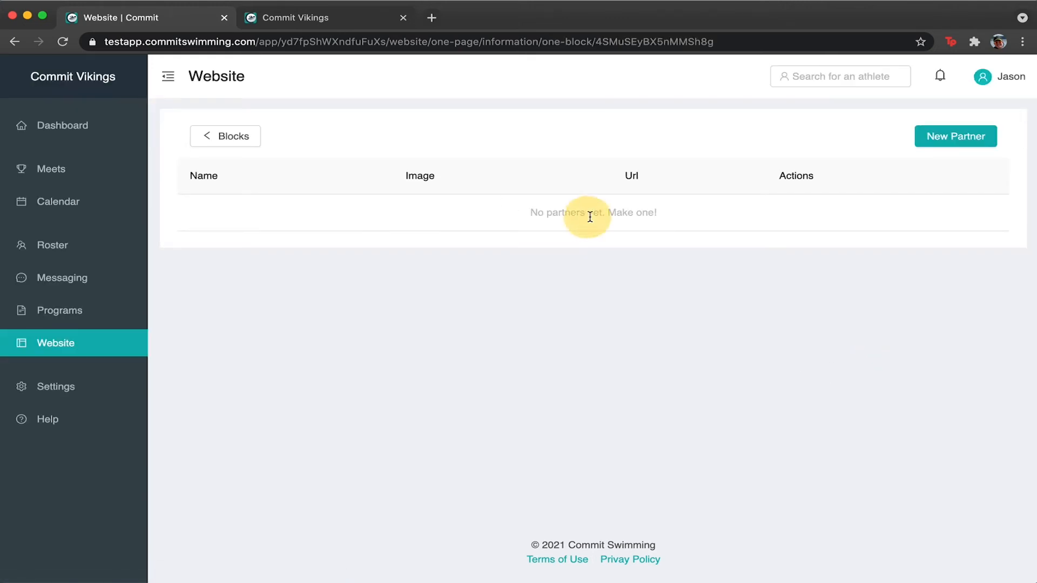
Start a new partner named 'Commit' and upload Viking-Logo.png as its logo.
{"action": "left_click", "coordinate": [933, 145]}
{"action": "left_click", "coordinate": [371, 208]}
{"action": "type", "text": "Commit"}
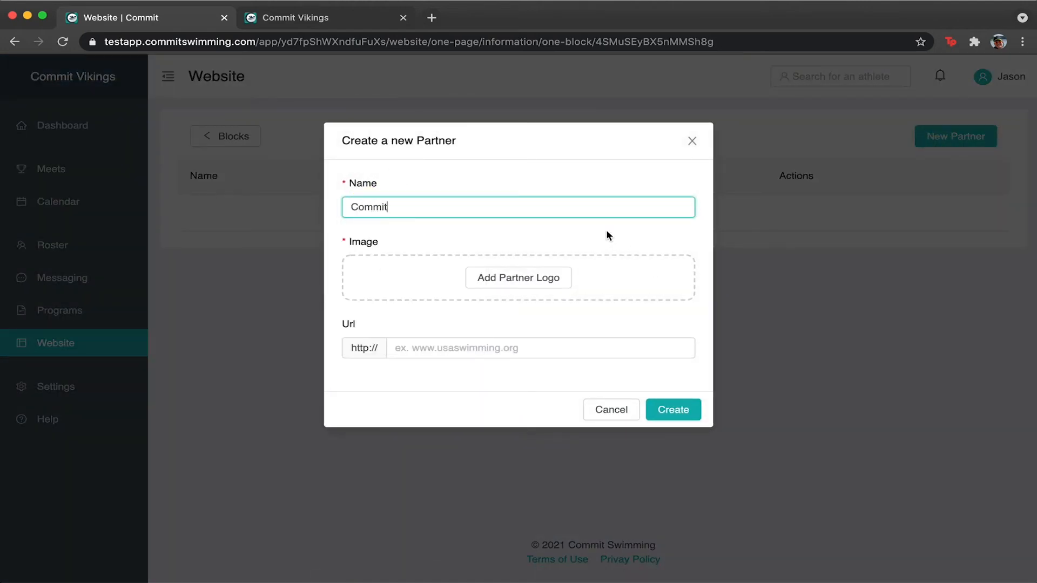
{"action": "left_click", "coordinate": [527, 277]}
{"action": "left_click", "coordinate": [540, 319]}
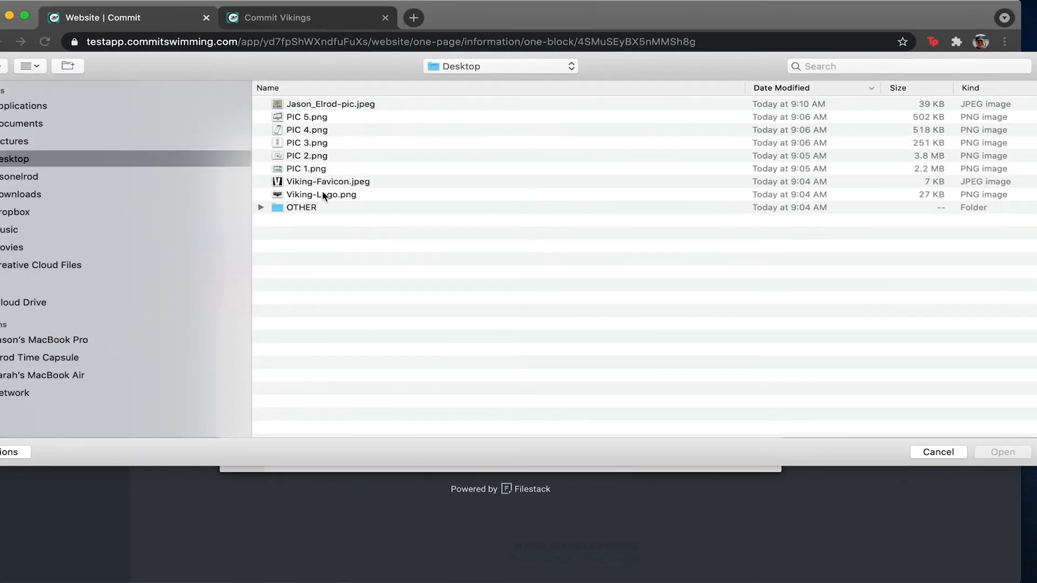
{"action": "left_click", "coordinate": [322, 193]}
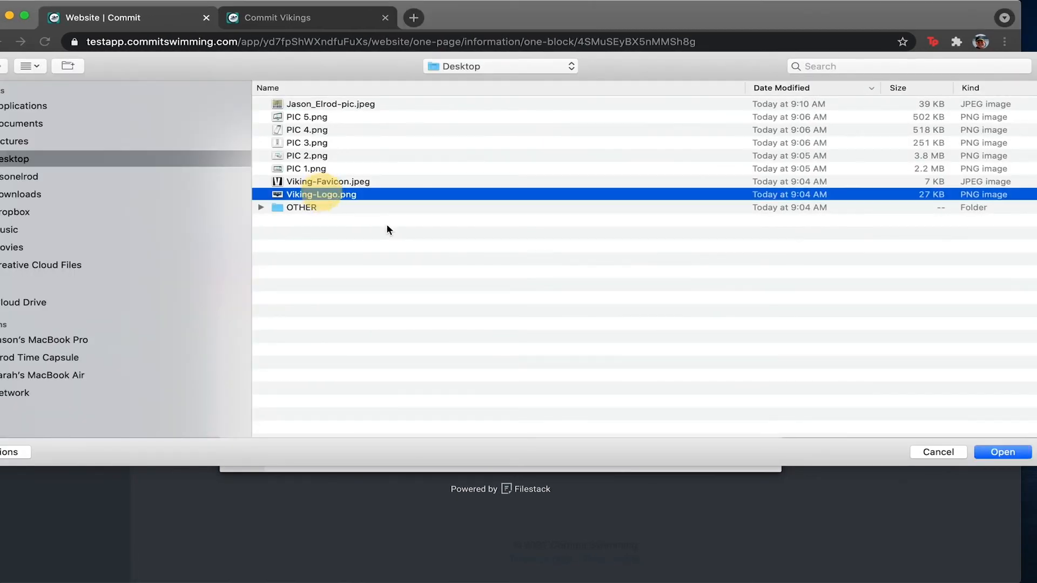
{"action": "key", "text": "Return"}
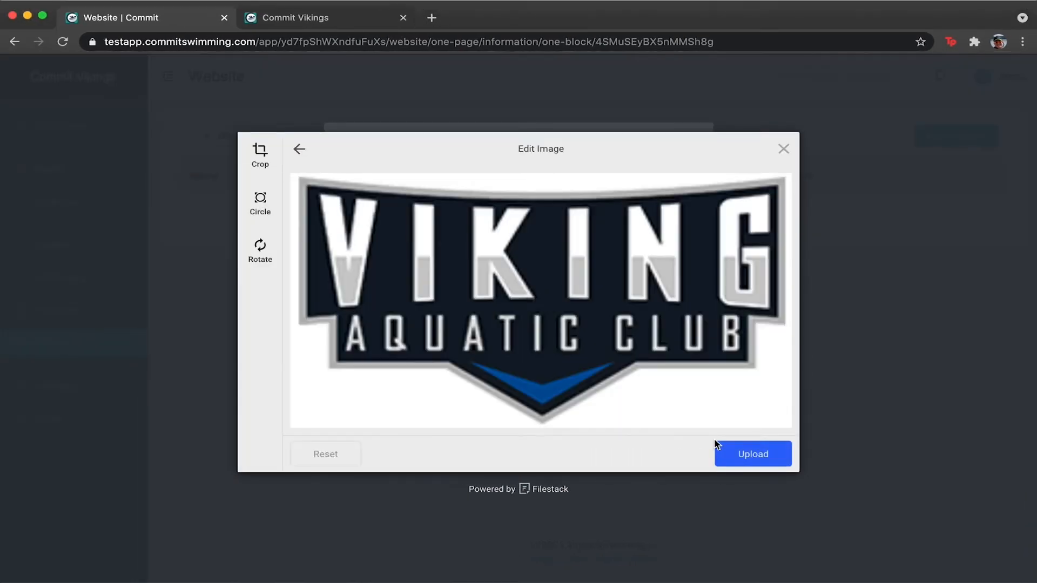
{"action": "left_click", "coordinate": [764, 458]}
Set the partner's URL to commitswimming.com and create it.
{"action": "left_click", "coordinate": [451, 367]}
{"action": "type", "text": "commitswimming.com"}
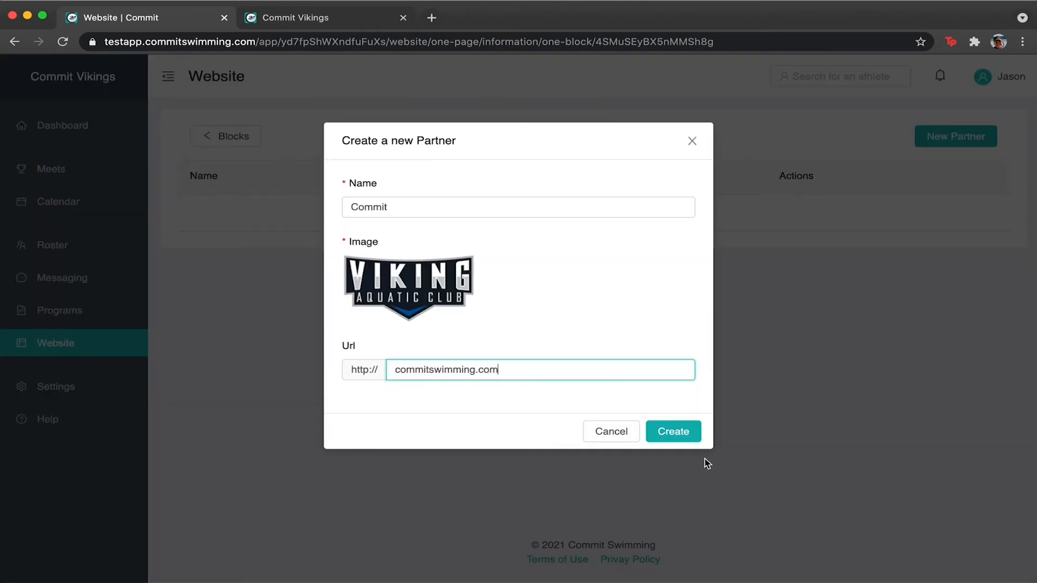
{"action": "left_click", "coordinate": [683, 432]}
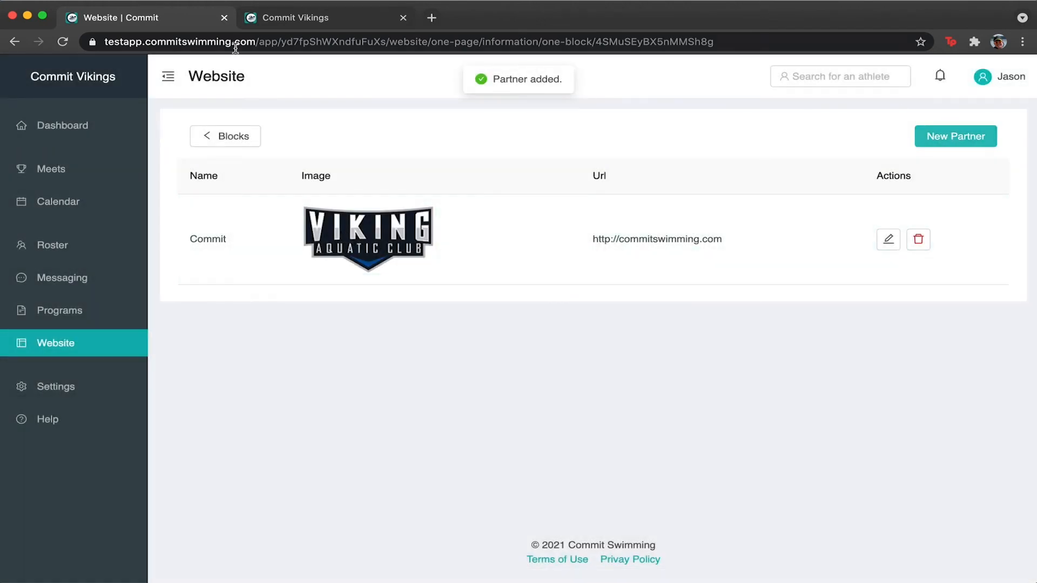
{"action": "left_click", "coordinate": [222, 137]}
{"action": "scroll", "coordinate": [614, 370], "scroll_direction": "down", "scroll_amount": 20}
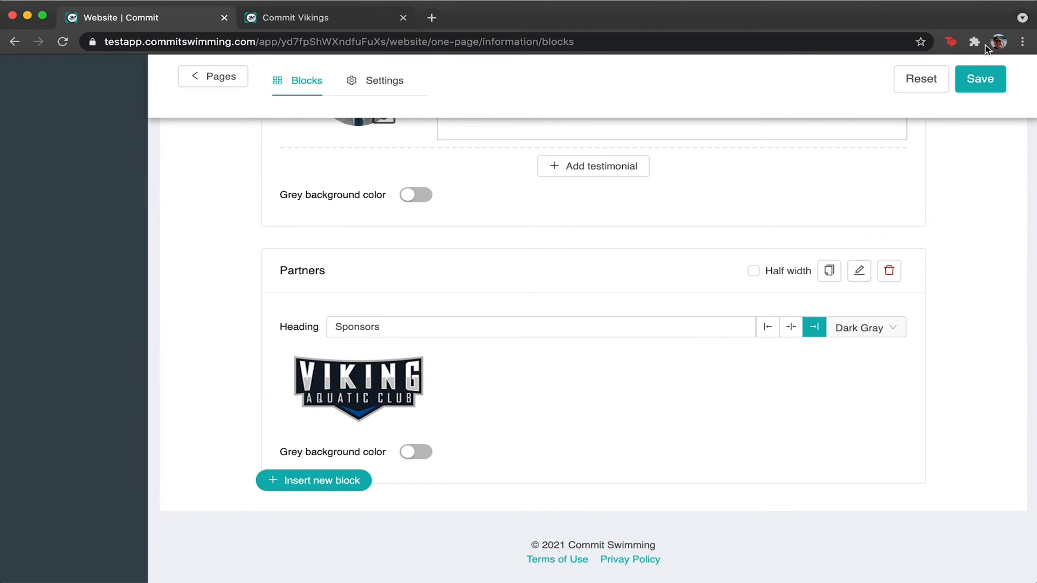
Save the page and verify in the preview that the Sponsors Viking logo opens commitswimming.com.
{"action": "left_click", "coordinate": [976, 80]}
{"action": "left_click", "coordinate": [978, 81]}
{"action": "left_click", "coordinate": [581, 18]}
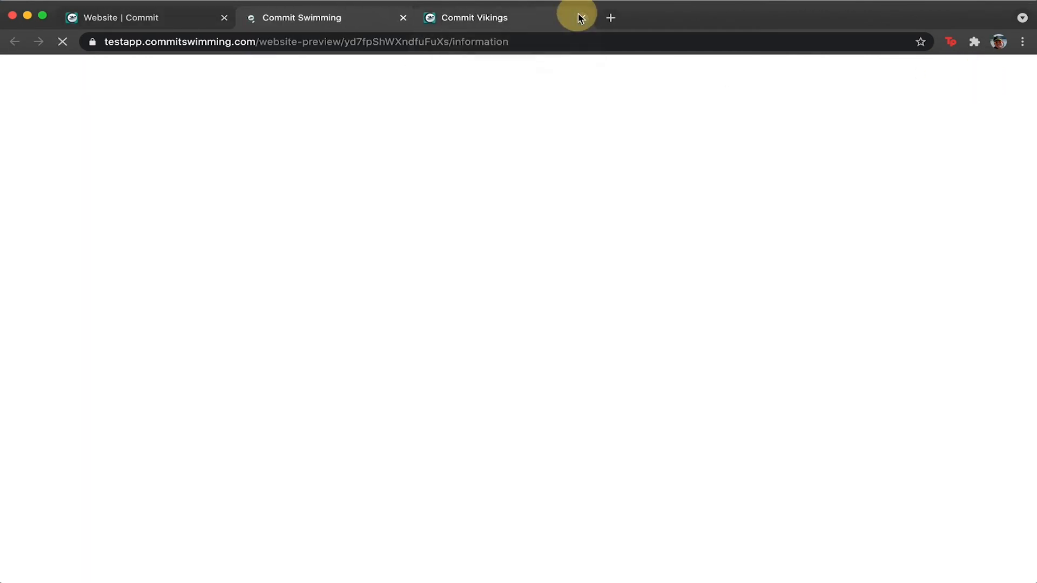
{"action": "scroll", "coordinate": [574, 292], "scroll_direction": "down", "scroll_amount": 20}
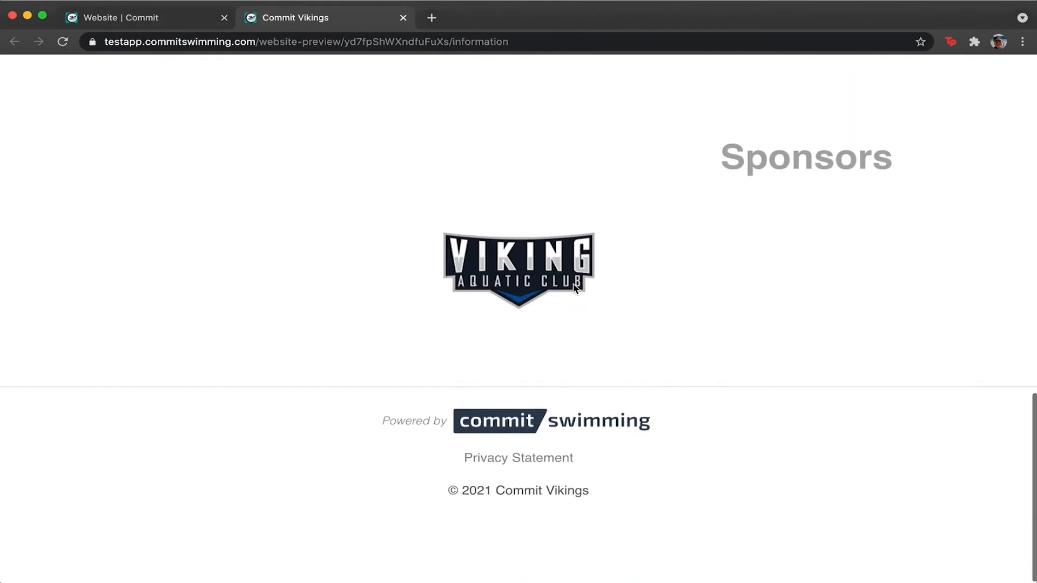
{"action": "scroll", "coordinate": [574, 294], "scroll_direction": "up", "scroll_amount": 2}
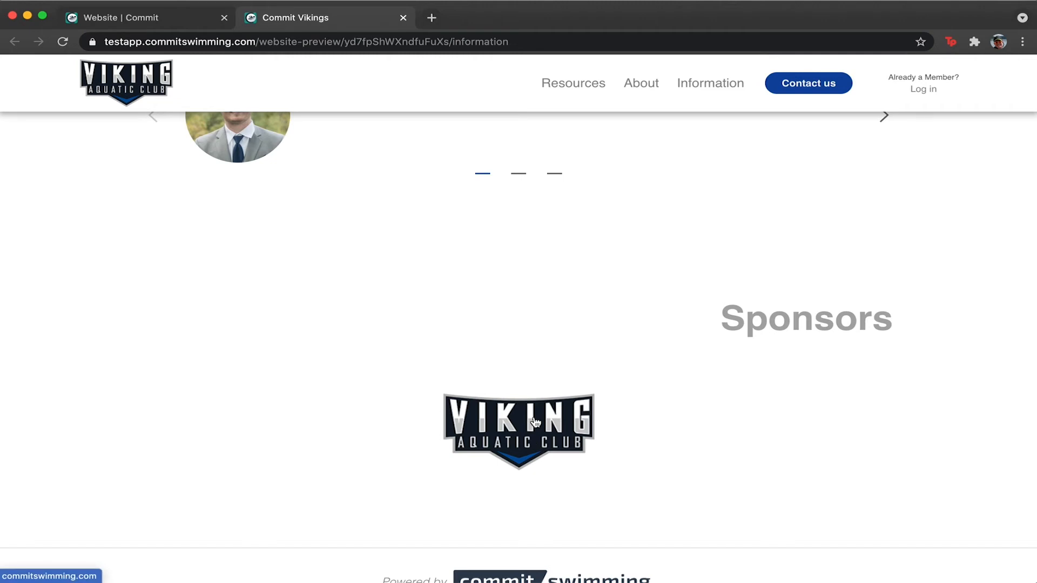
{"action": "scroll", "coordinate": [534, 420], "scroll_direction": "down", "scroll_amount": 1}
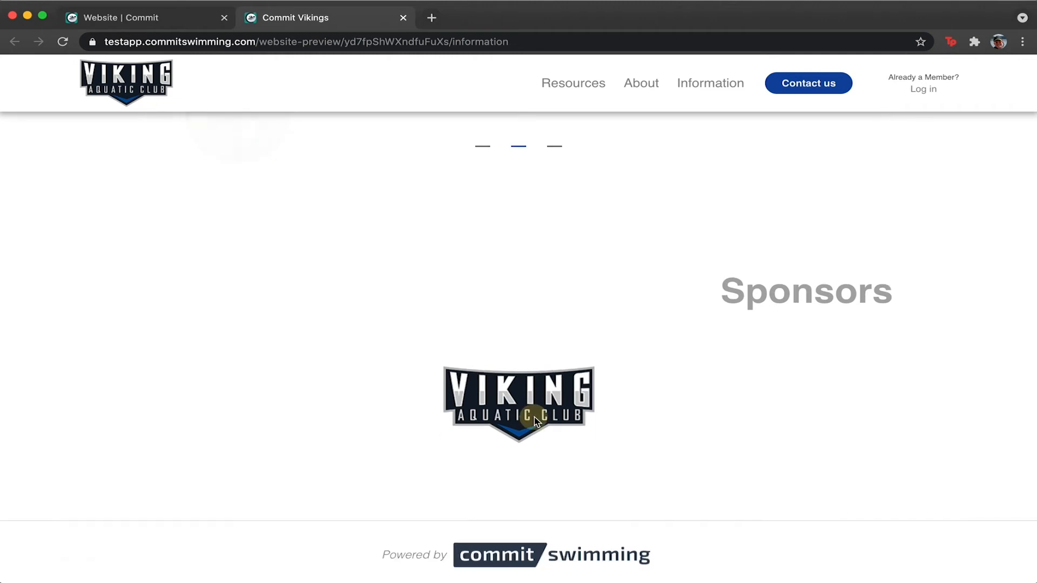
{"action": "left_click", "coordinate": [534, 417]}
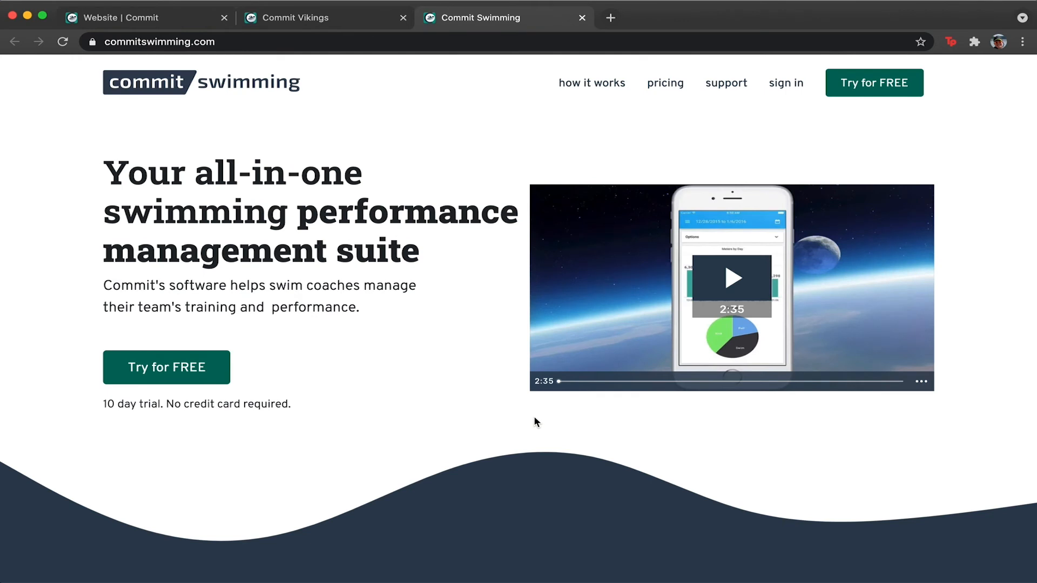
{"action": "left_click", "coordinate": [583, 18]}
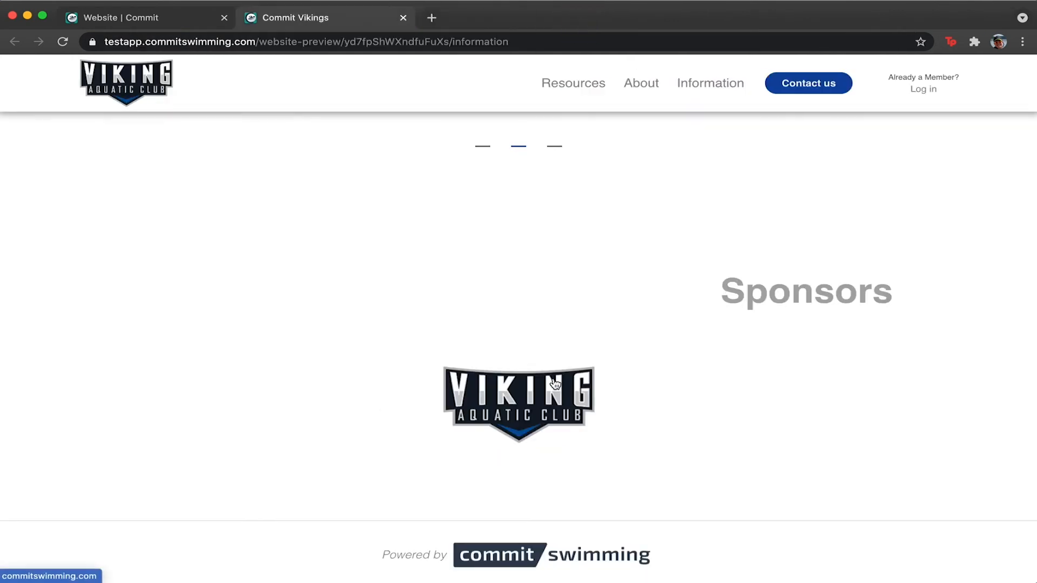
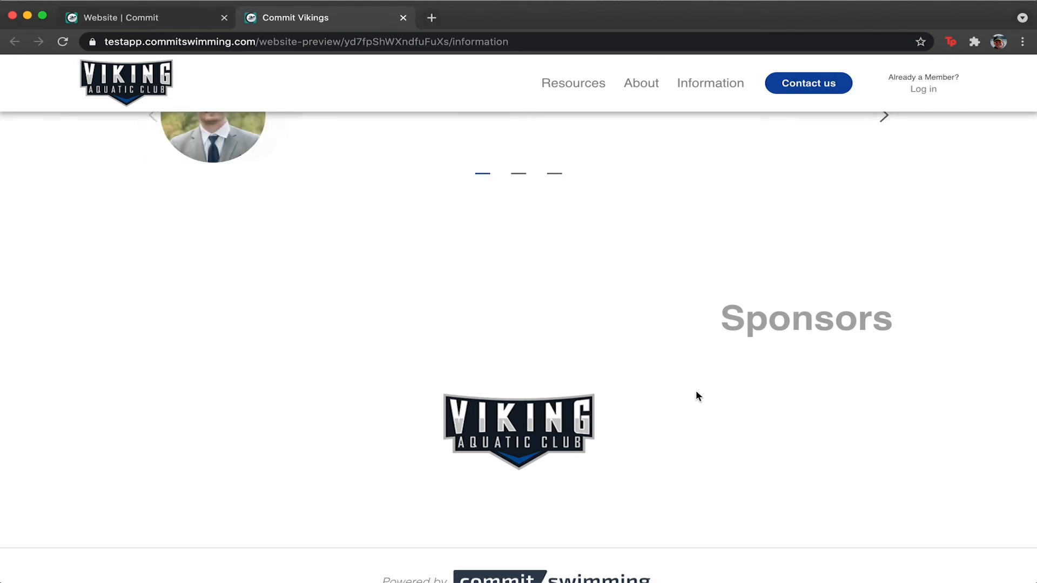
Switch back to the 'Website | Commit' tab to leave the preview for the Blocks editor.
{"action": "left_click", "coordinate": [183, 17]}
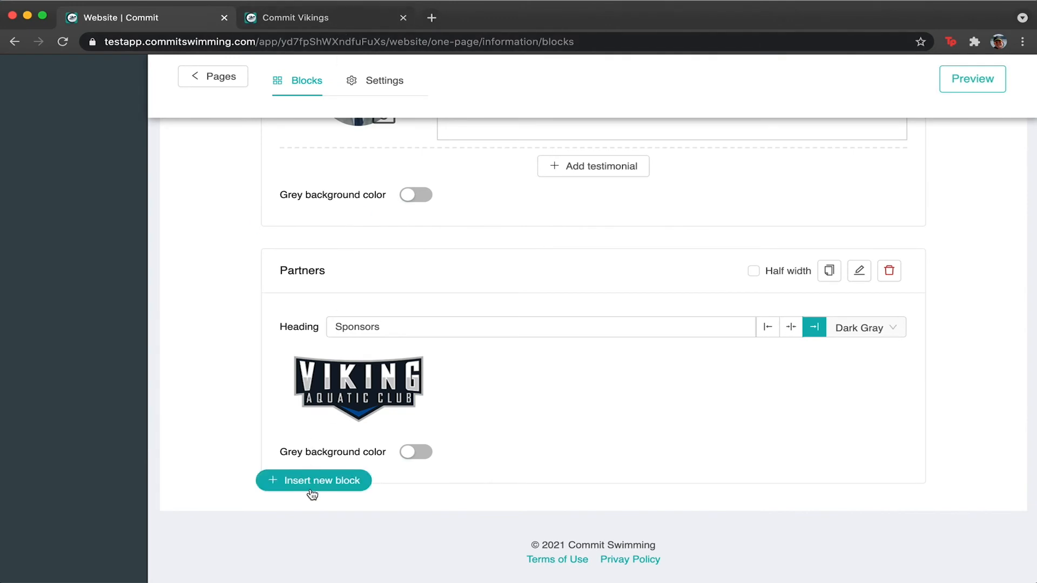
Add a Badges block below the sponsors with the heading 'Social Media'.
{"action": "left_click", "coordinate": [309, 489]}
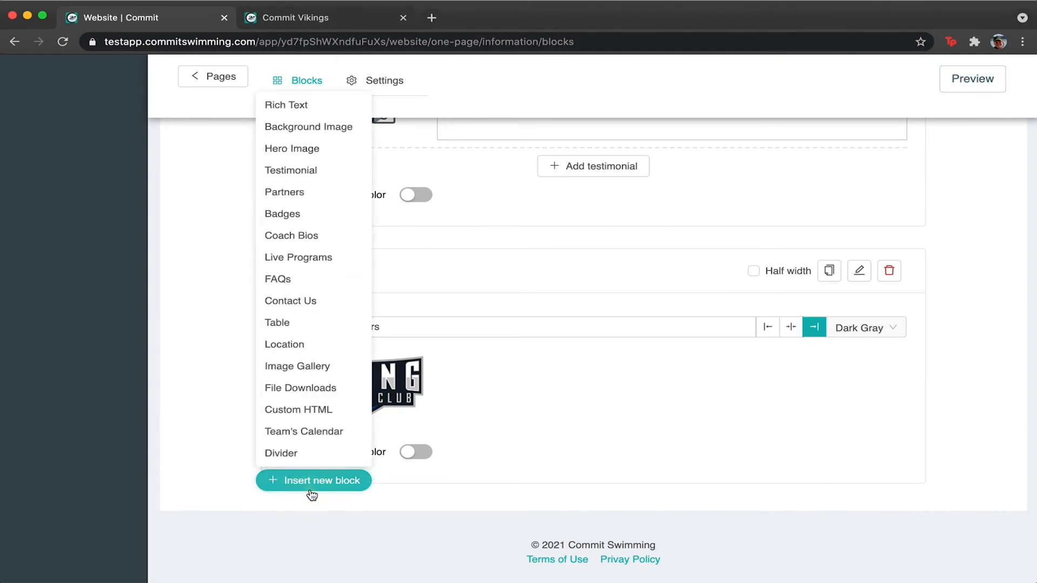
{"action": "left_click", "coordinate": [302, 216]}
{"action": "scroll", "coordinate": [433, 382], "scroll_direction": "down", "scroll_amount": 3}
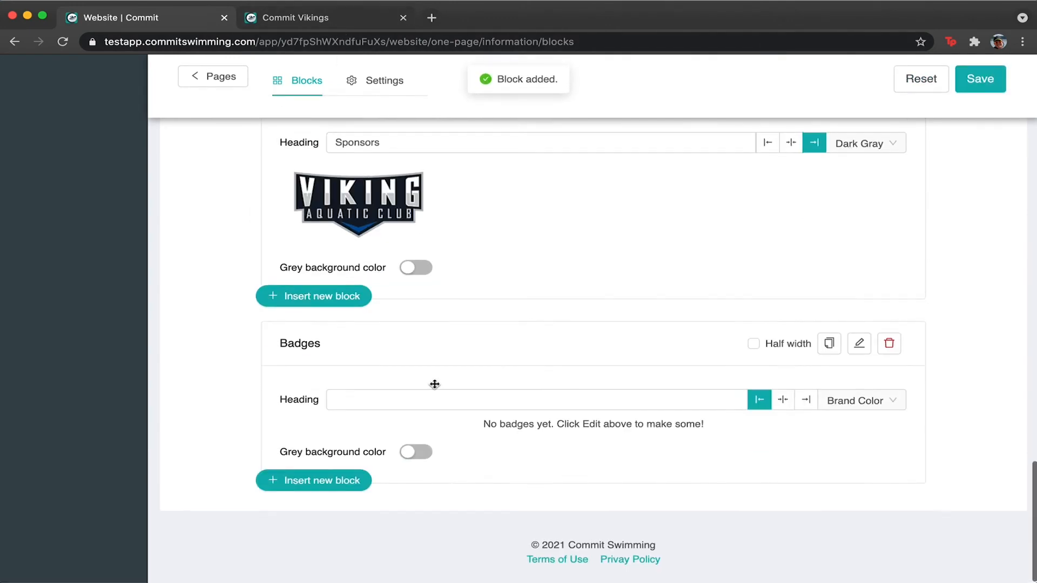
{"action": "scroll", "coordinate": [791, 375], "scroll_direction": "up", "scroll_amount": 1}
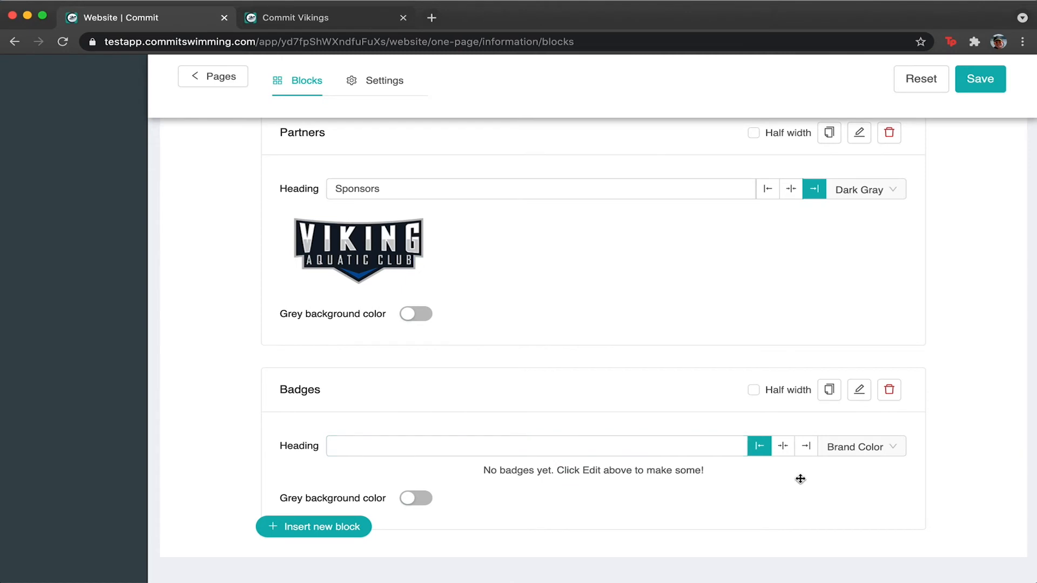
{"action": "left_click", "coordinate": [593, 451]}
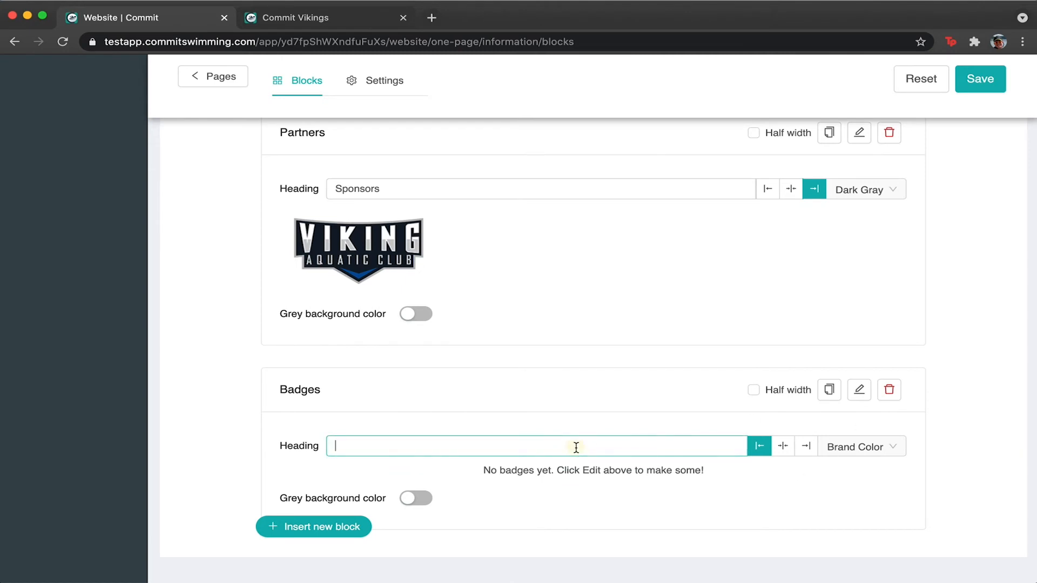
{"action": "type", "text": "Social Media"}
Add a Coach Bios block headed 'Our Staff' and open its coach list.
{"action": "left_click", "coordinate": [314, 526]}
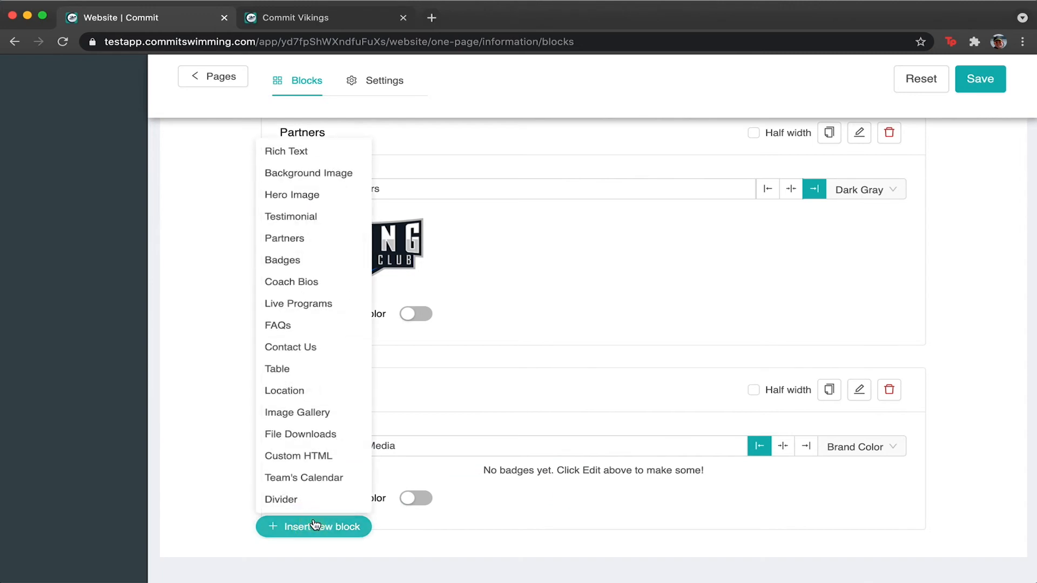
{"action": "left_click", "coordinate": [333, 285]}
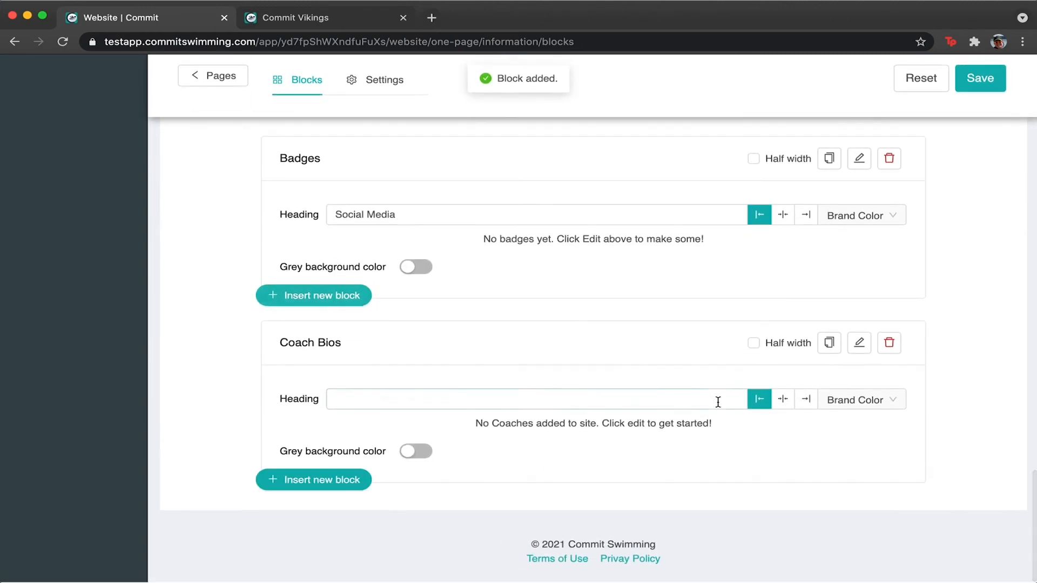
{"action": "left_click", "coordinate": [579, 397]}
{"action": "type", "text": "Our St"}
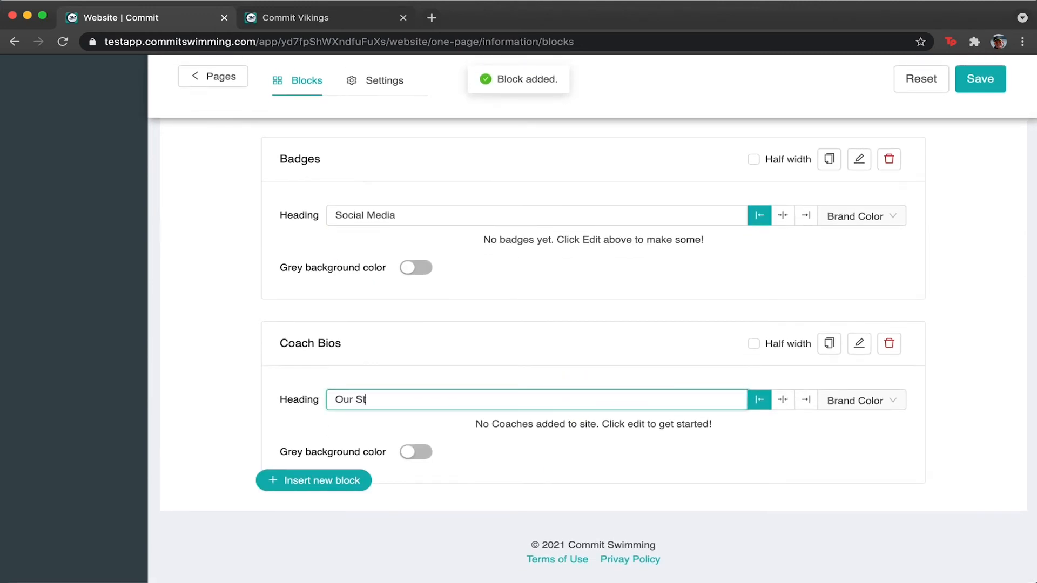
{"action": "type", "text": "aff"}
{"action": "left_click", "coordinate": [860, 344]}
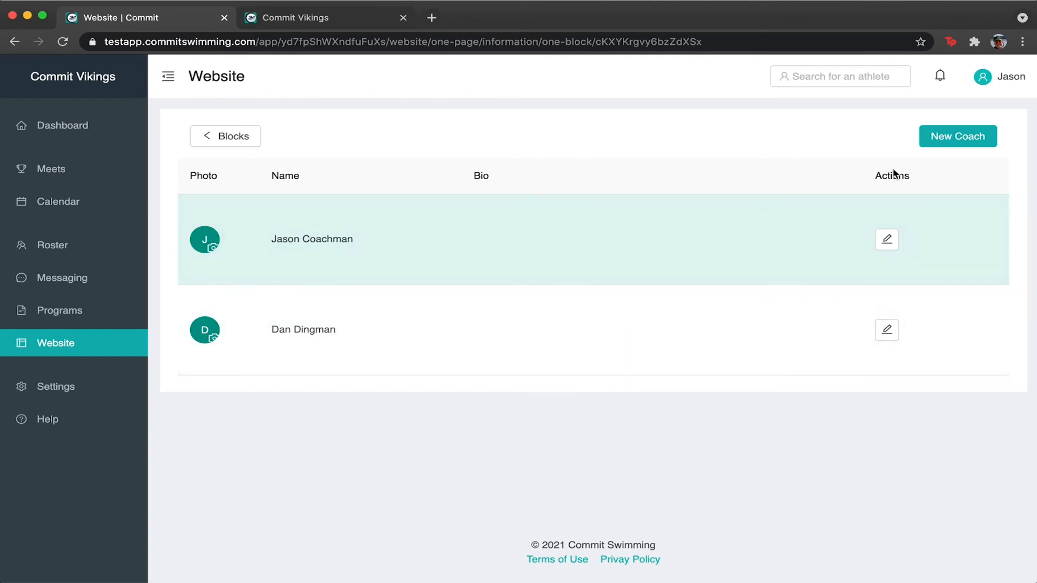
Start a new coach and enter the coach's first and last name.
{"action": "left_click", "coordinate": [957, 136]}
{"action": "left_click", "coordinate": [456, 271]}
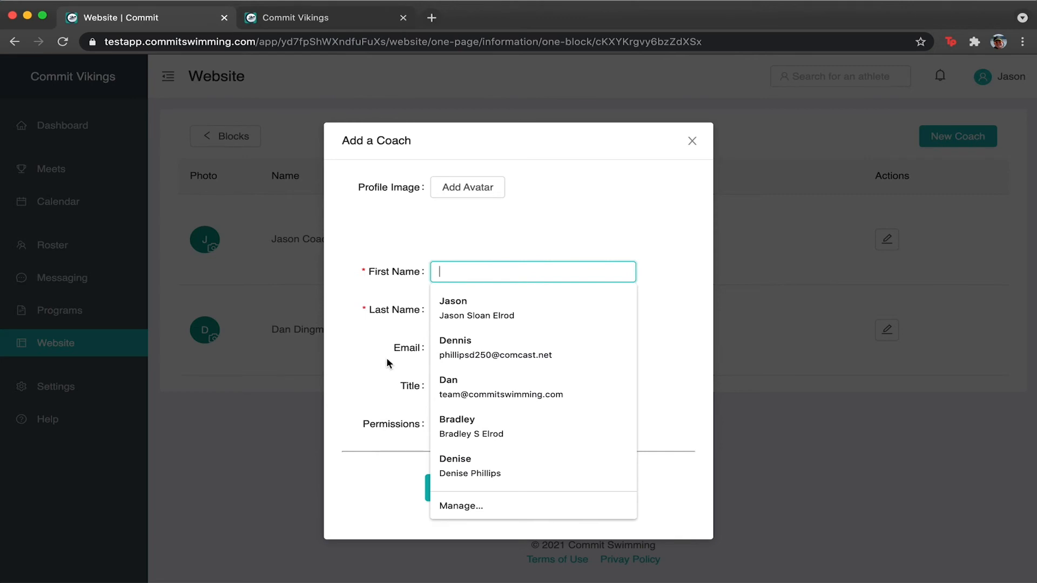
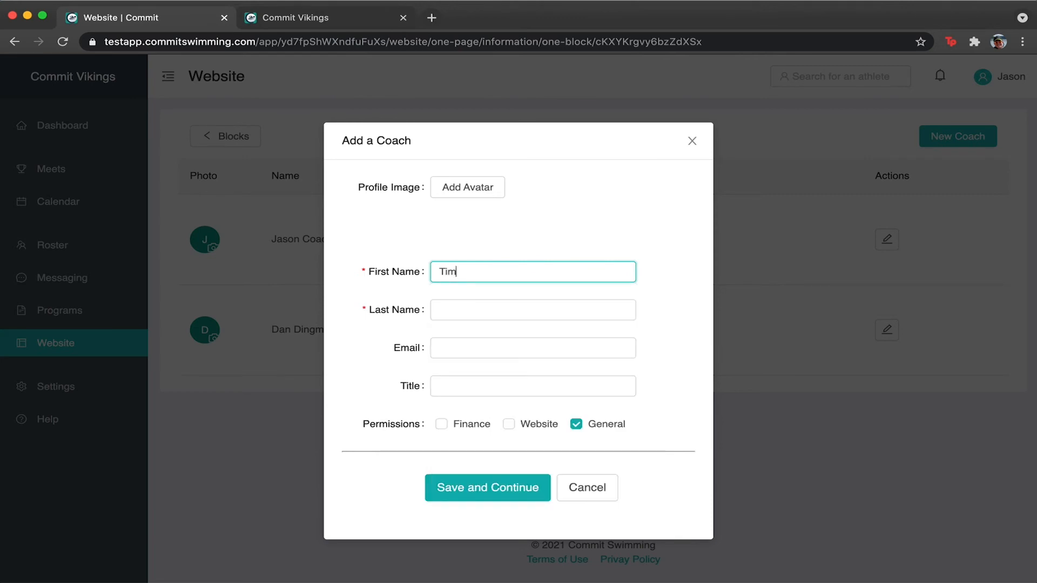
{"action": "key", "text": "Tab"}
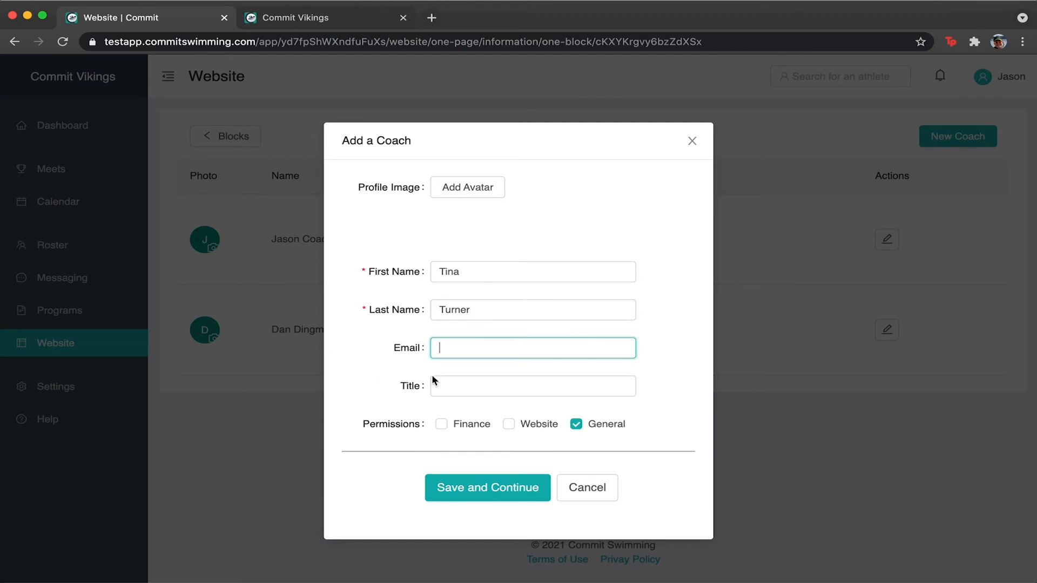
Give the new coach the title 'Assistant Coach', save it, and open the first coach for editing.
{"action": "left_click", "coordinate": [465, 386]}
{"action": "left_click", "coordinate": [370, 386]}
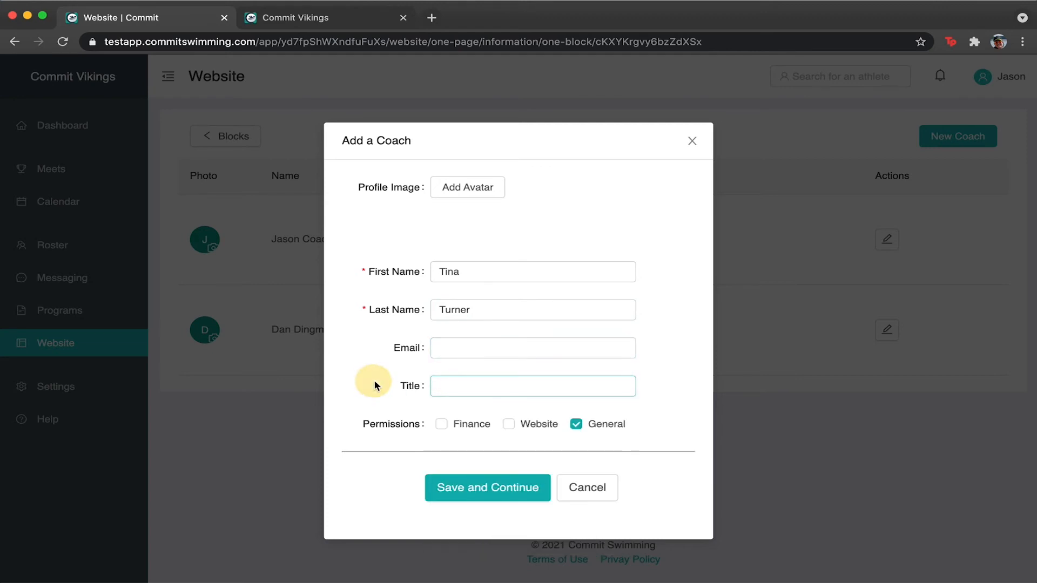
{"action": "left_click", "coordinate": [450, 382]}
{"action": "type", "text": "Assitant Coach"}
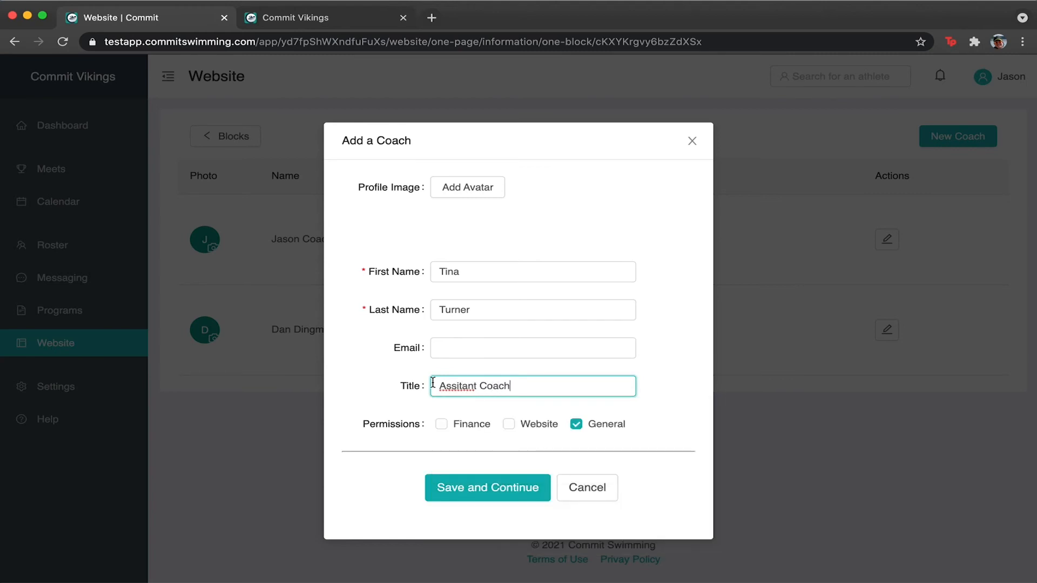
{"action": "left_click", "coordinate": [364, 426]}
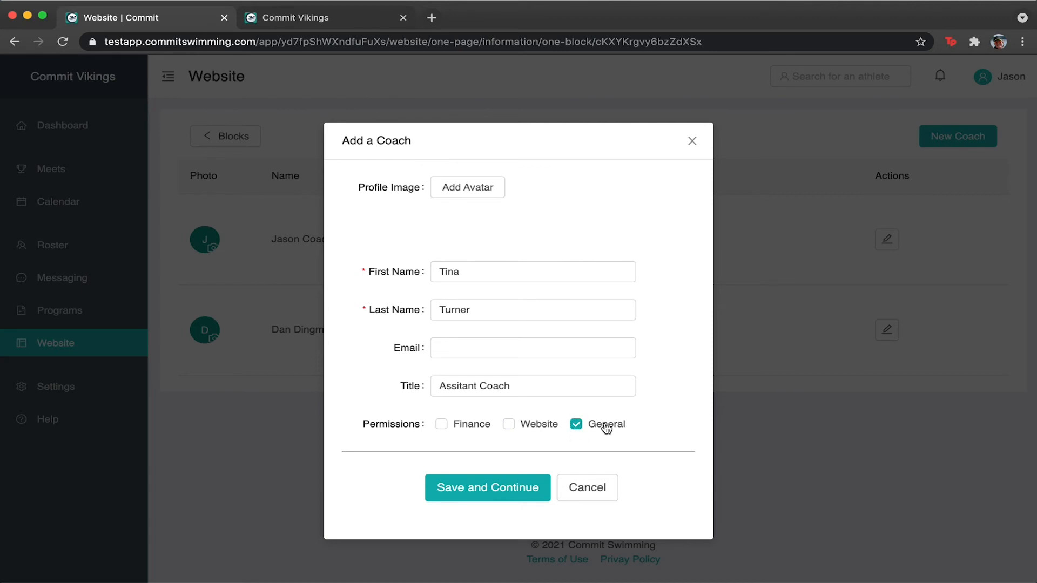
{"action": "left_click", "coordinate": [460, 385]}
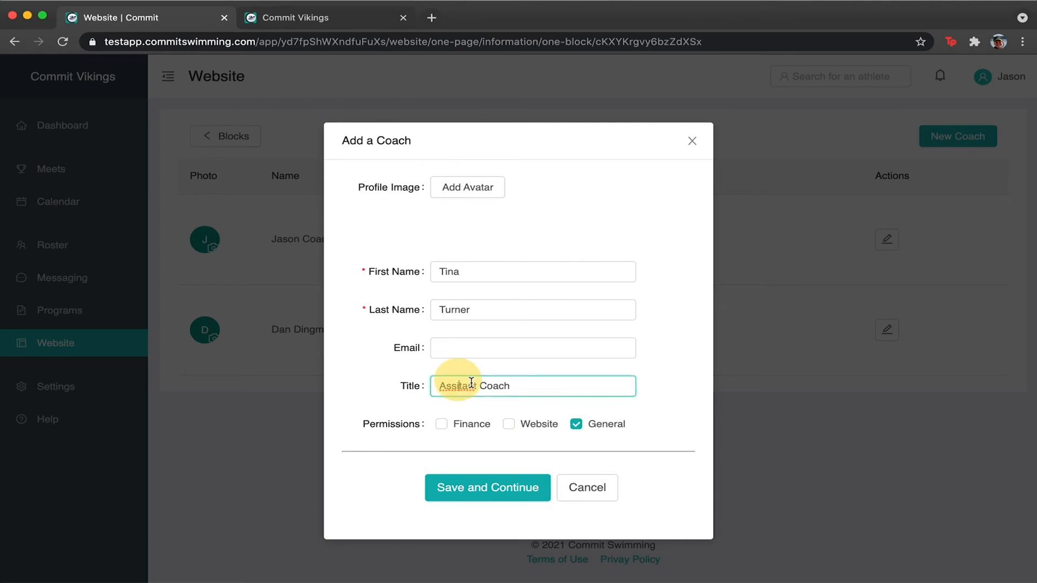
{"action": "type", "text": "s"}
{"action": "left_click", "coordinate": [598, 430]}
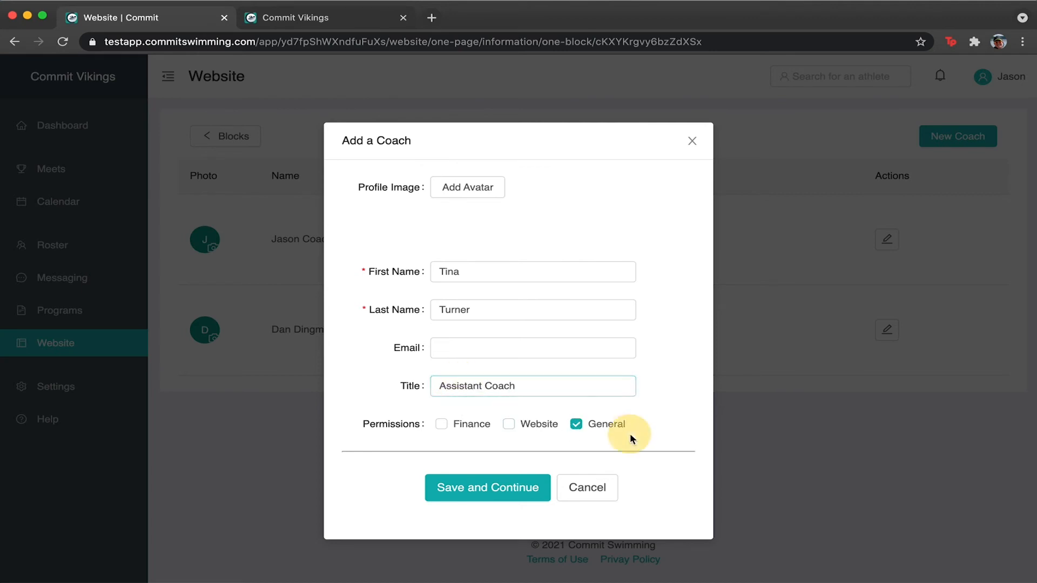
{"action": "left_click", "coordinate": [488, 492]}
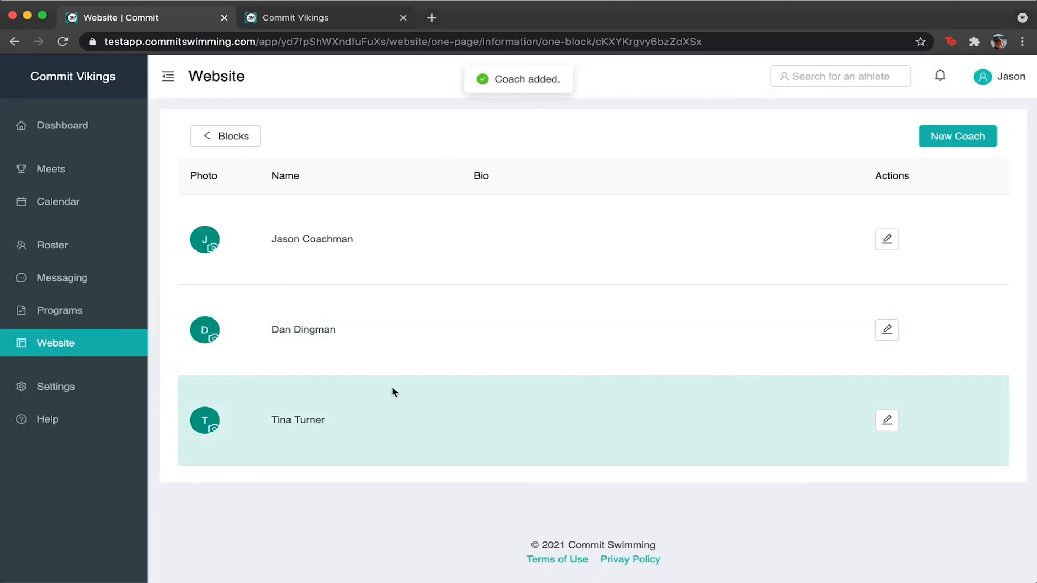
{"action": "left_click", "coordinate": [887, 239]}
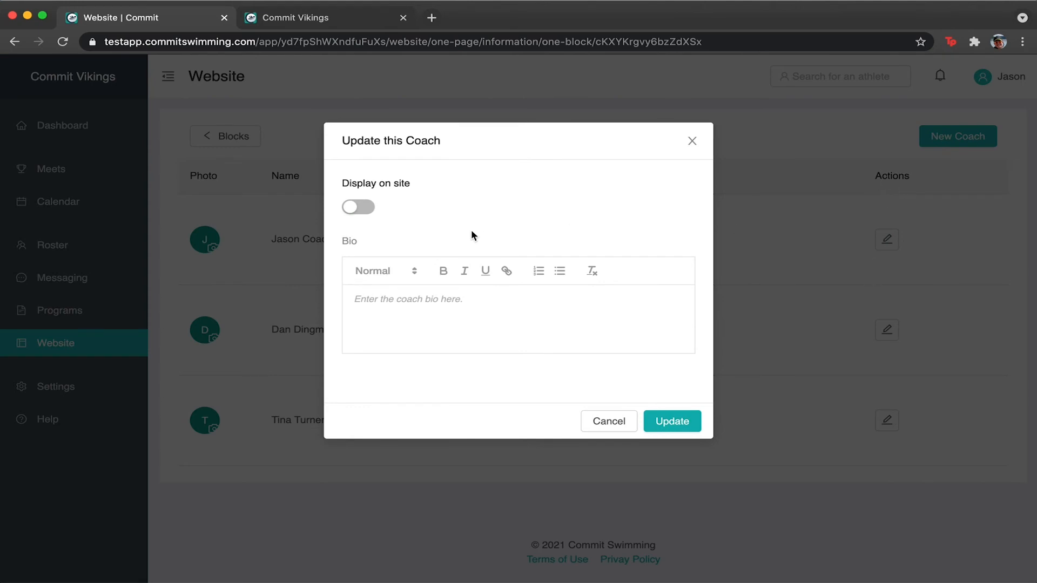
Show the first coach on the site with the bio 'World's Greatest Coach'.
{"action": "left_click", "coordinate": [373, 208]}
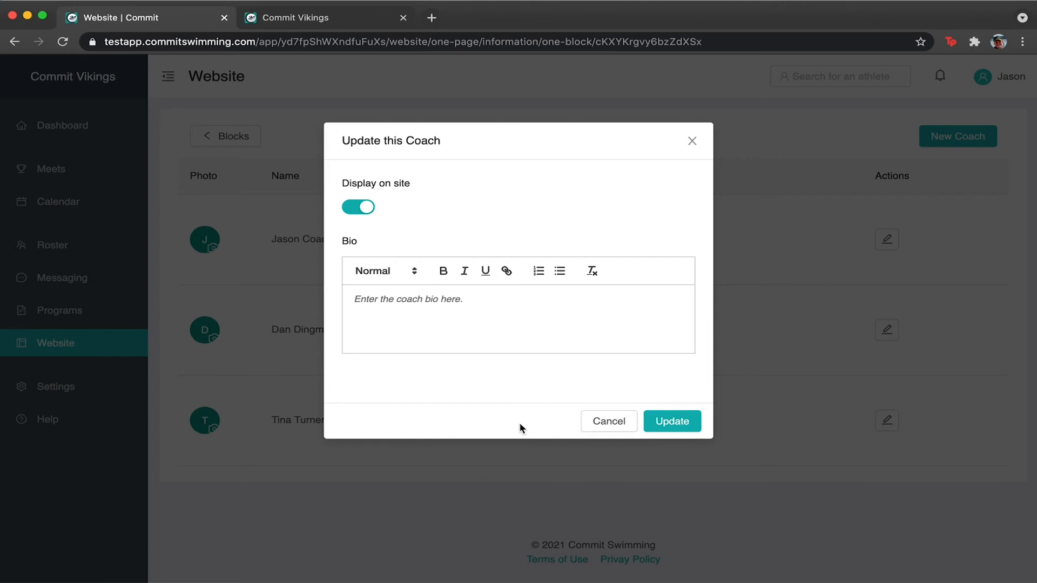
{"action": "type", "text": "World's Greatest Coach"}
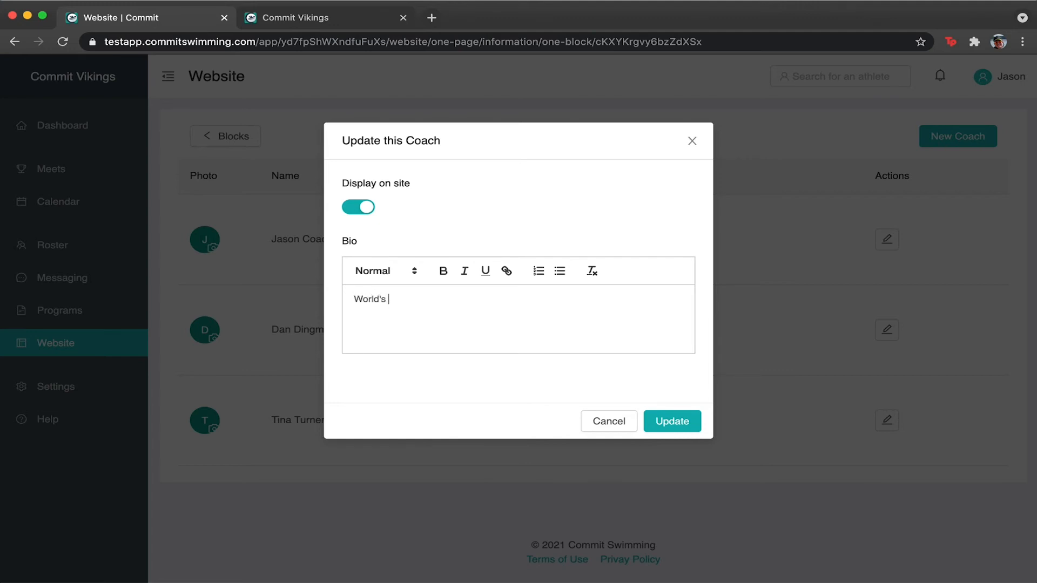
{"action": "left_click", "coordinate": [665, 434]}
Upload a headshot photo for the first coach, then return to the page's blocks.
{"action": "left_click", "coordinate": [196, 234]}
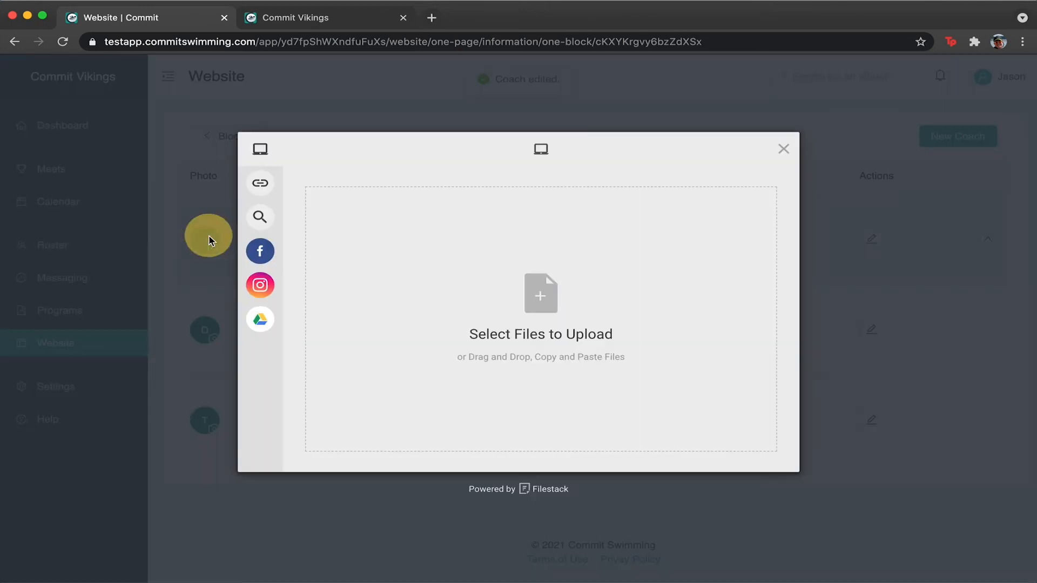
{"action": "left_click", "coordinate": [539, 324]}
{"action": "double_click", "coordinate": [324, 105]}
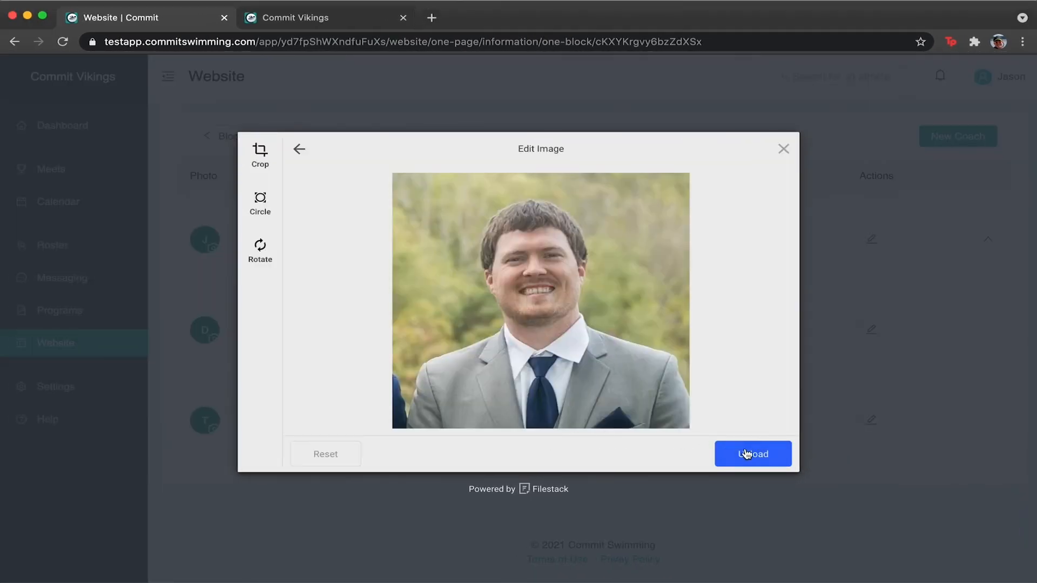
{"action": "left_click", "coordinate": [746, 453]}
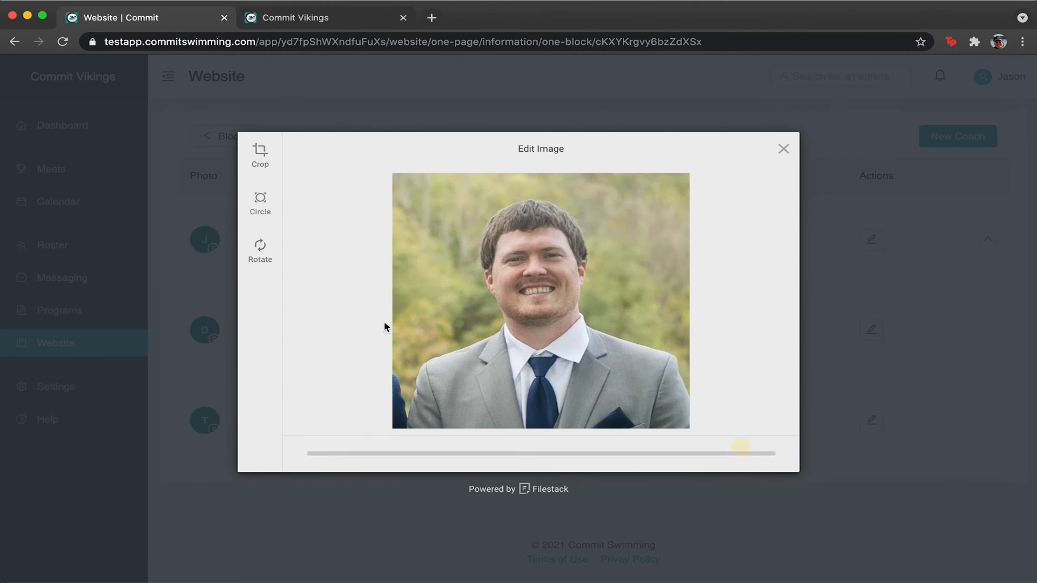
{"action": "left_click", "coordinate": [219, 138]}
{"action": "scroll", "coordinate": [430, 449], "scroll_direction": "down", "scroll_amount": 15}
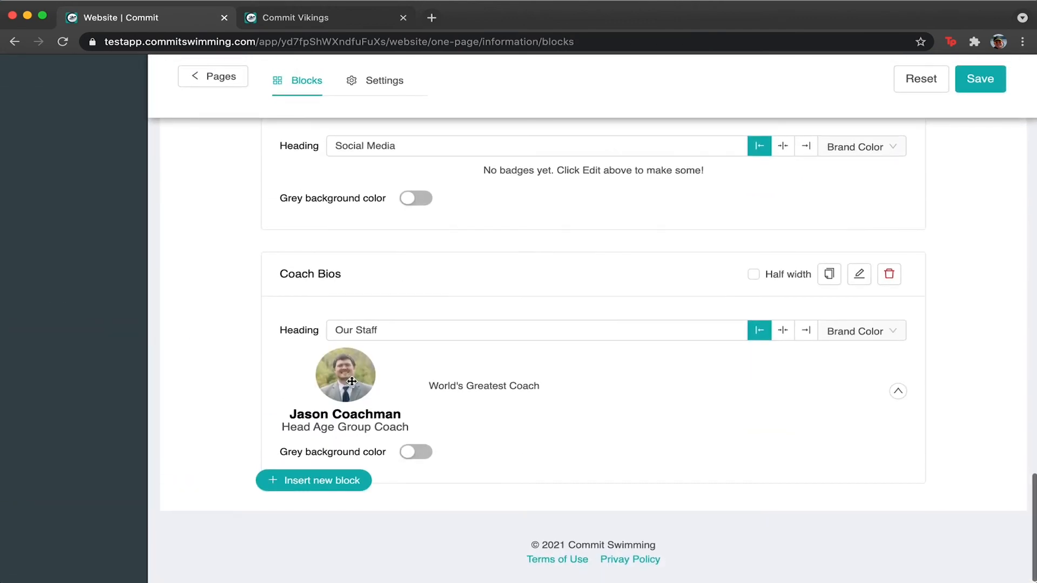
Save the page and check the Our Staff coaches in a fresh preview before returning to the editor.
{"action": "left_click", "coordinate": [980, 79]}
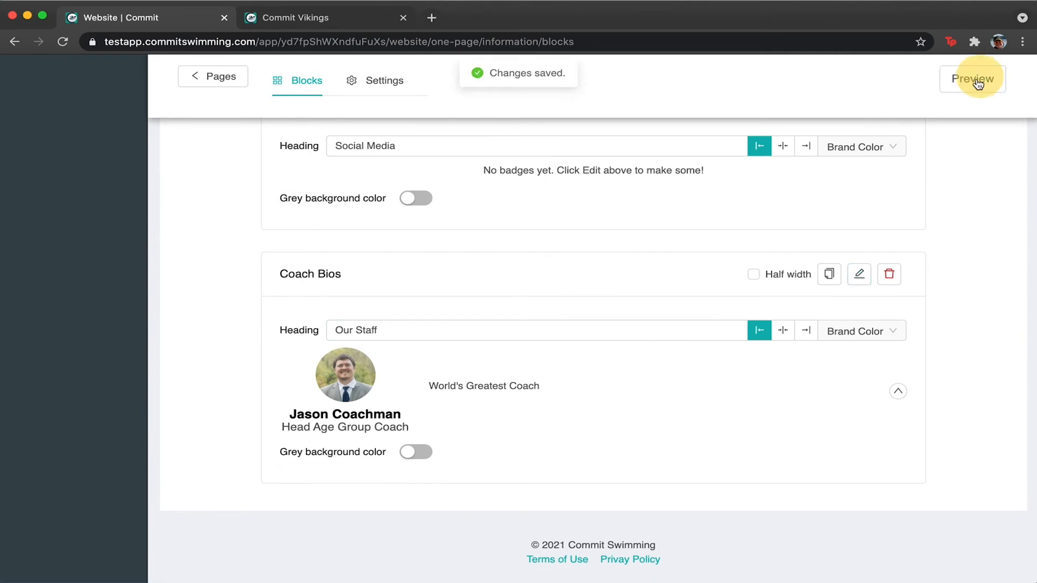
{"action": "left_click", "coordinate": [981, 80]}
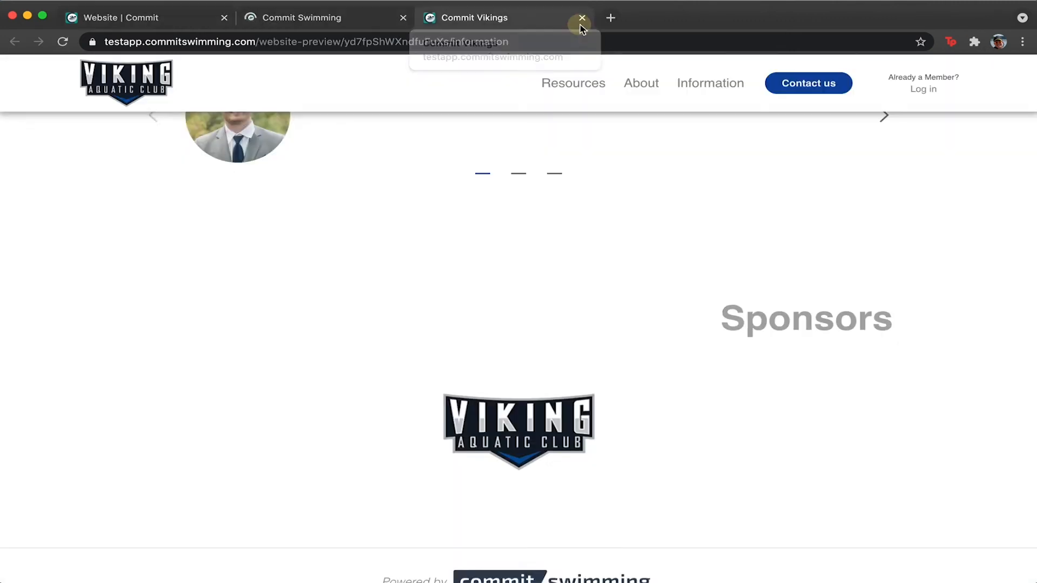
{"action": "left_click", "coordinate": [581, 18]}
{"action": "scroll", "coordinate": [561, 259], "scroll_direction": "down", "scroll_amount": 10}
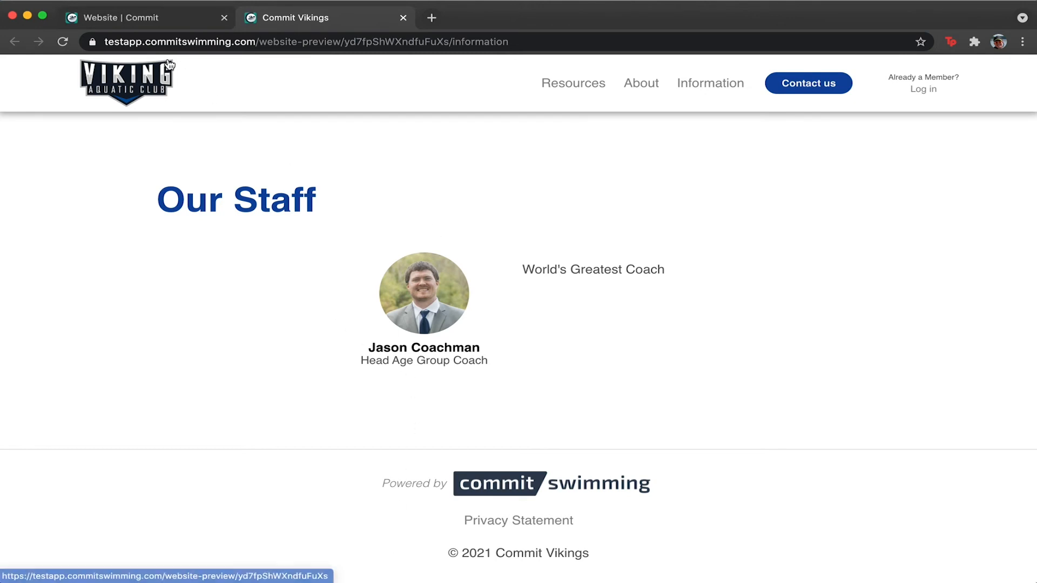
{"action": "left_click", "coordinate": [158, 22]}
{"action": "mouse_move", "coordinate": [448, 434]}
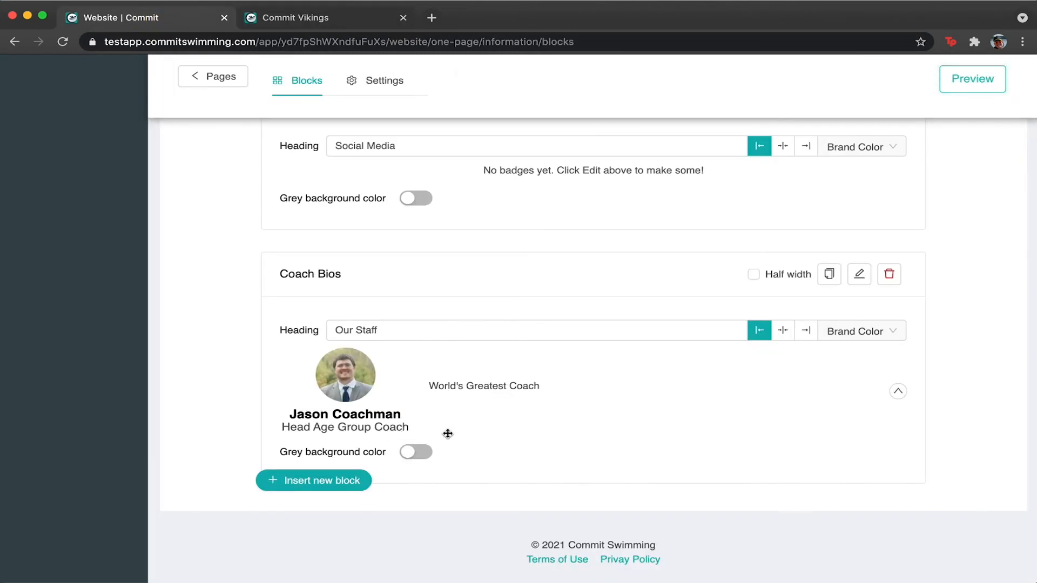
Add a Live Programs block to the Information page.
{"action": "left_click", "coordinate": [293, 479]}
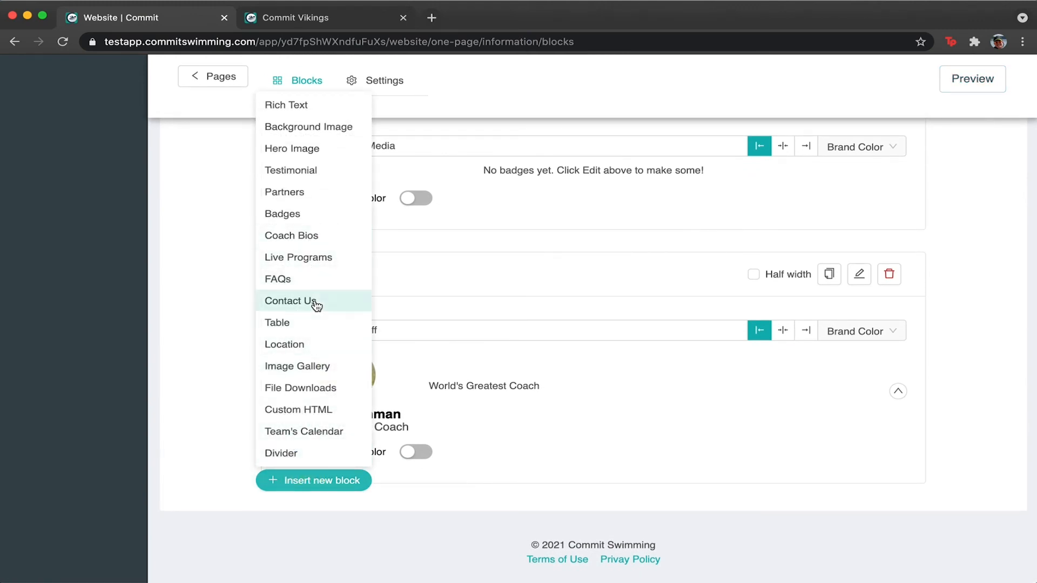
{"action": "left_click", "coordinate": [326, 259]}
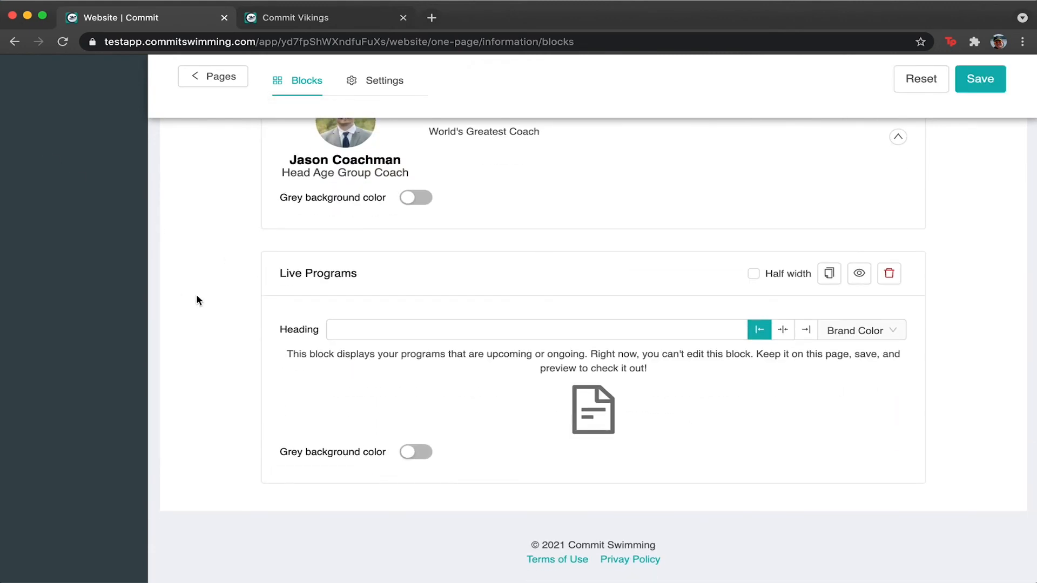
{"action": "scroll", "coordinate": [295, 482], "scroll_direction": "up", "scroll_amount": 8}
{"action": "scroll", "coordinate": [295, 482], "scroll_direction": "down", "scroll_amount": 8}
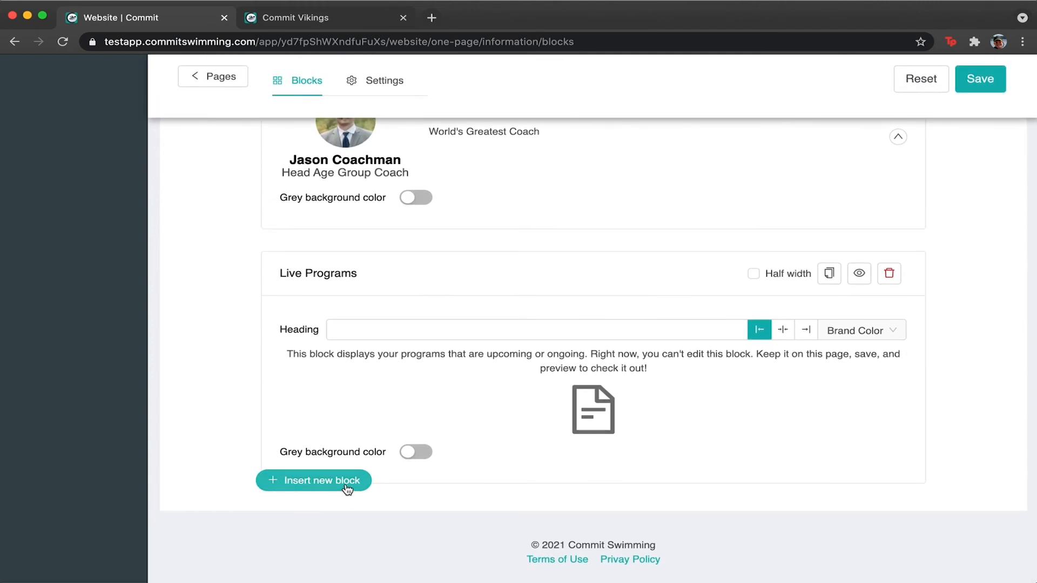
Add a Contact Us block and a FAQs block below it, opening the FAQs question editor.
{"action": "left_click", "coordinate": [347, 489]}
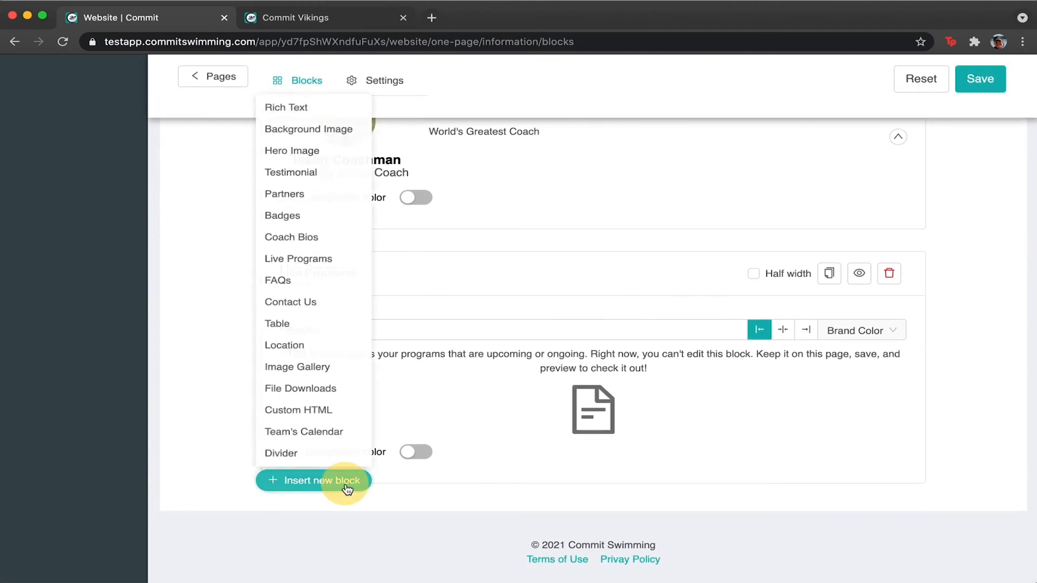
{"action": "left_click", "coordinate": [326, 306]}
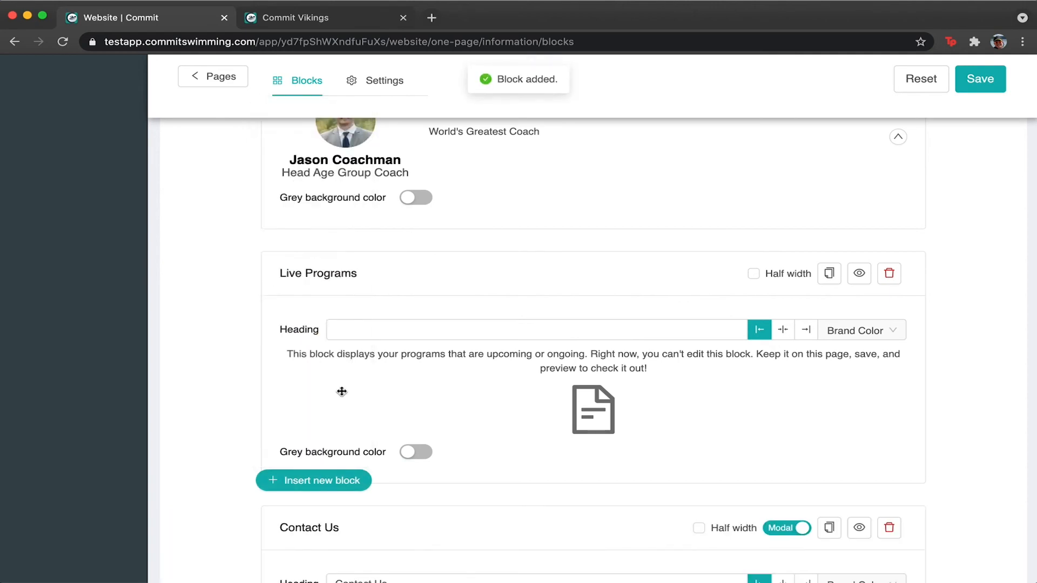
{"action": "scroll", "coordinate": [342, 393], "scroll_direction": "down", "scroll_amount": 4}
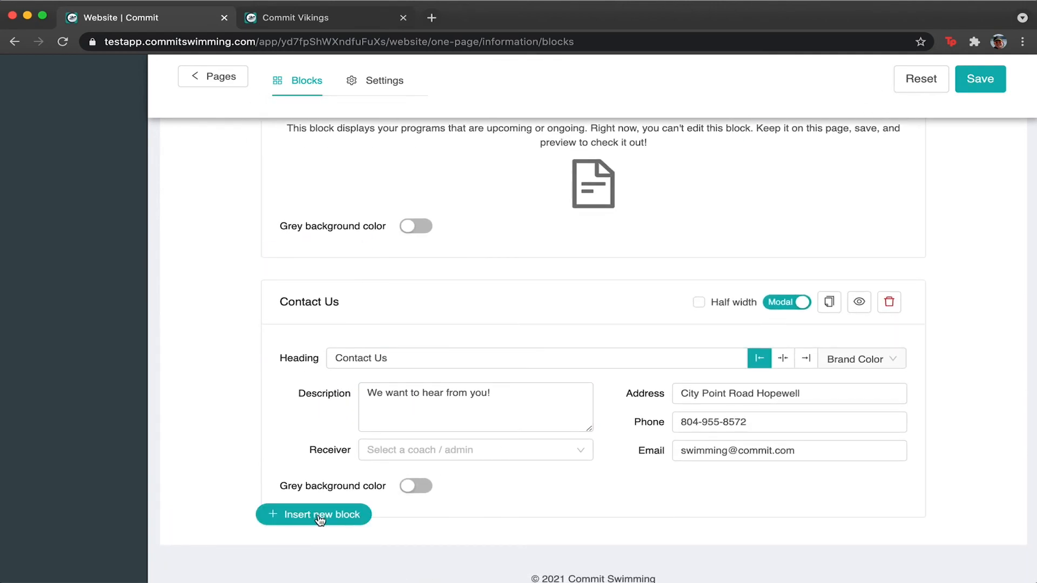
{"action": "left_click", "coordinate": [321, 517]}
{"action": "left_click", "coordinate": [324, 313]}
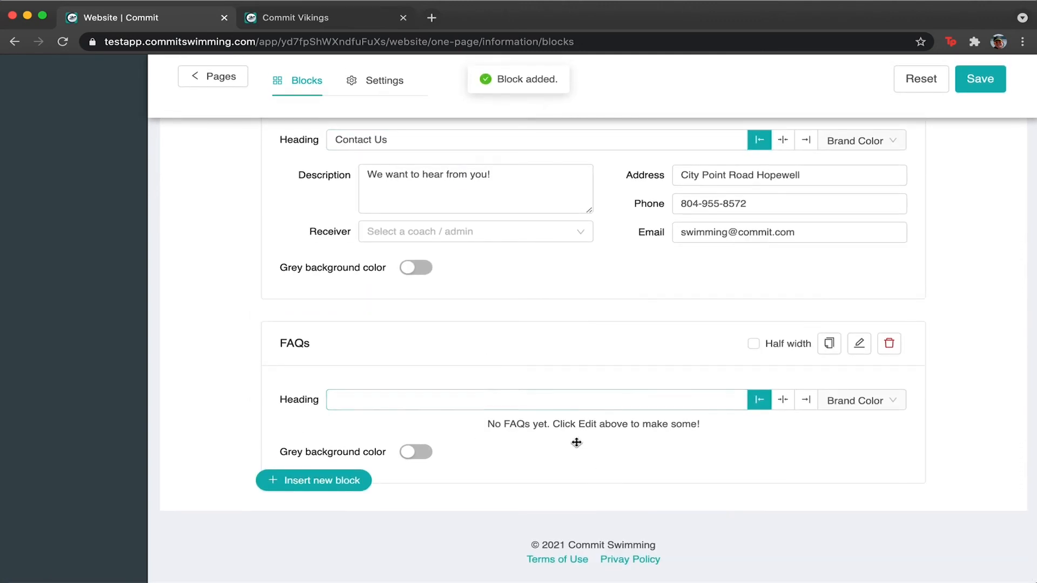
{"action": "left_click", "coordinate": [860, 346]}
Create the FAQ 'How do I sign up?' answered 'Click on our Register Button!' and return to Blocks.
{"action": "left_click", "coordinate": [935, 136]}
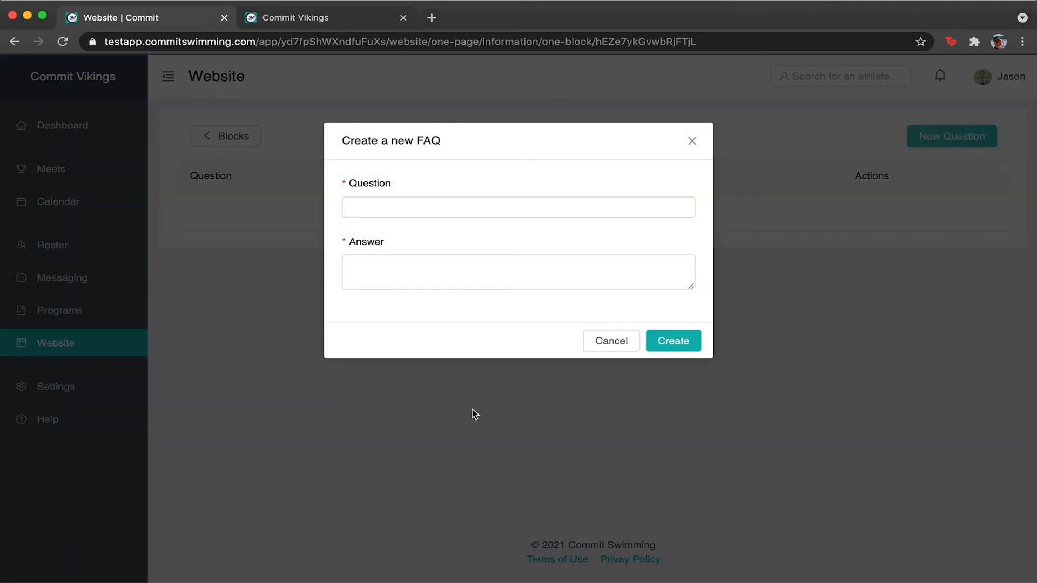
{"action": "left_click", "coordinate": [384, 268]}
{"action": "left_click", "coordinate": [456, 195]}
{"action": "left_click", "coordinate": [447, 198]}
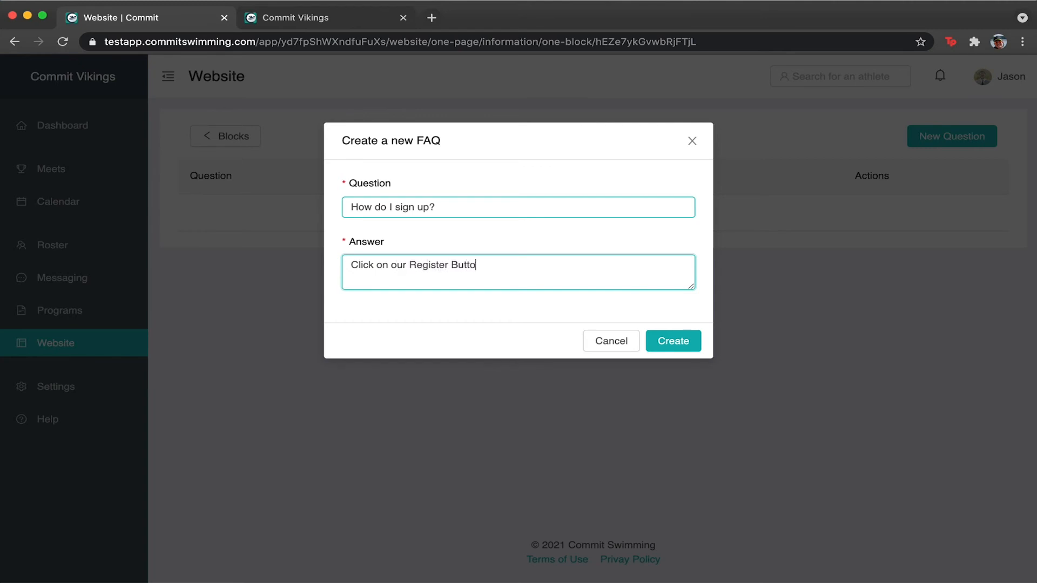
{"action": "left_click", "coordinate": [692, 341]}
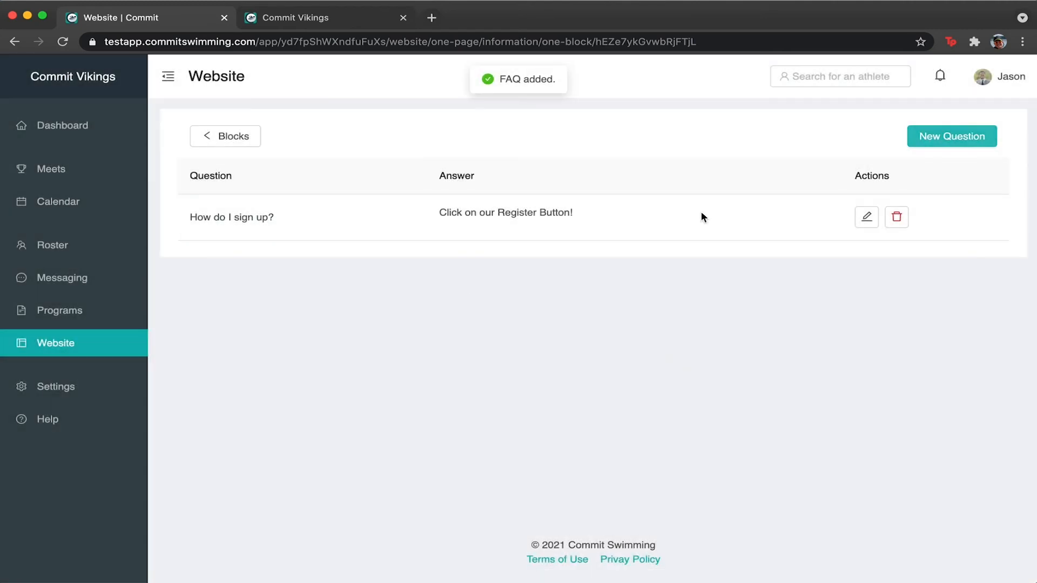
{"action": "left_click", "coordinate": [242, 144]}
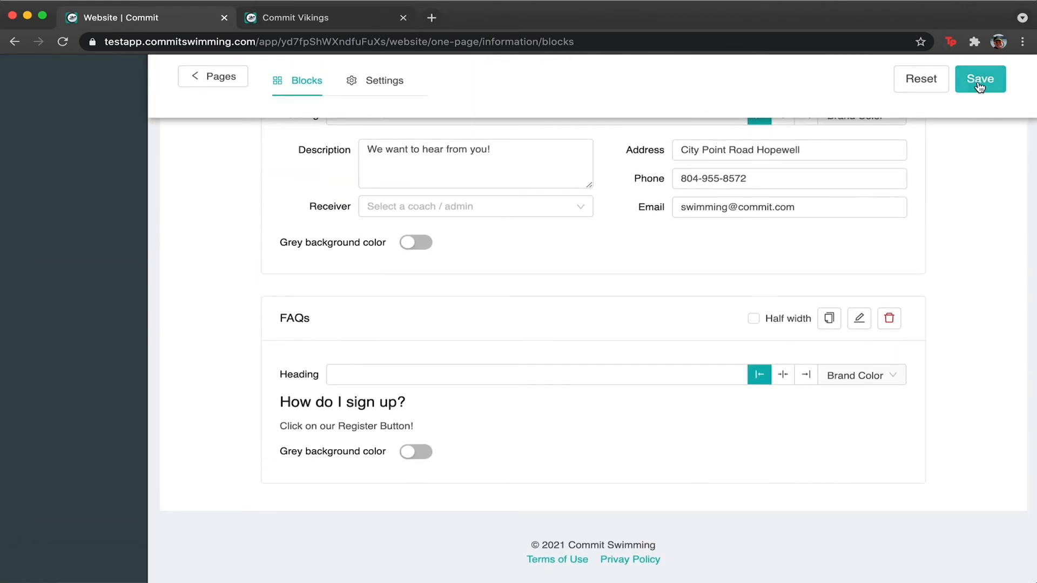
Save the page, open a fresh site preview, and look over the FAQs block in the editor.
{"action": "left_click", "coordinate": [988, 82]}
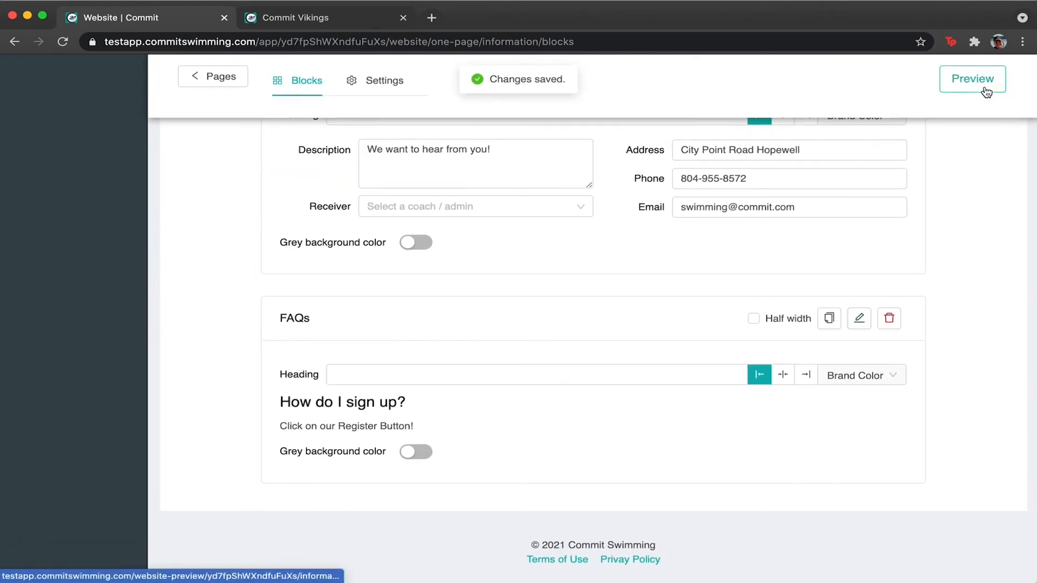
{"action": "left_click", "coordinate": [989, 86]}
{"action": "left_click", "coordinate": [581, 17]}
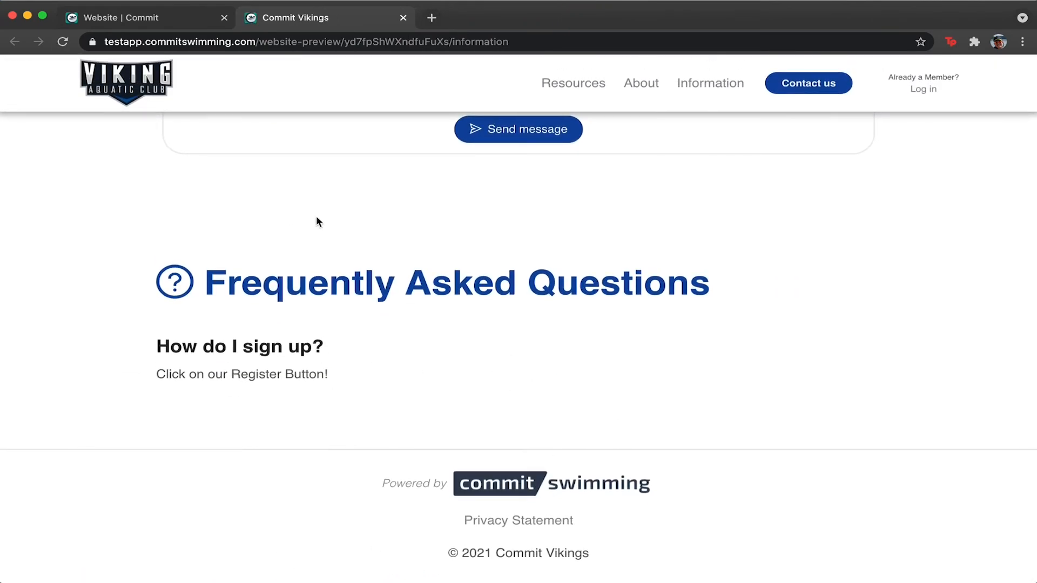
{"action": "left_click", "coordinate": [156, 16]}
{"action": "left_click", "coordinate": [407, 374]}
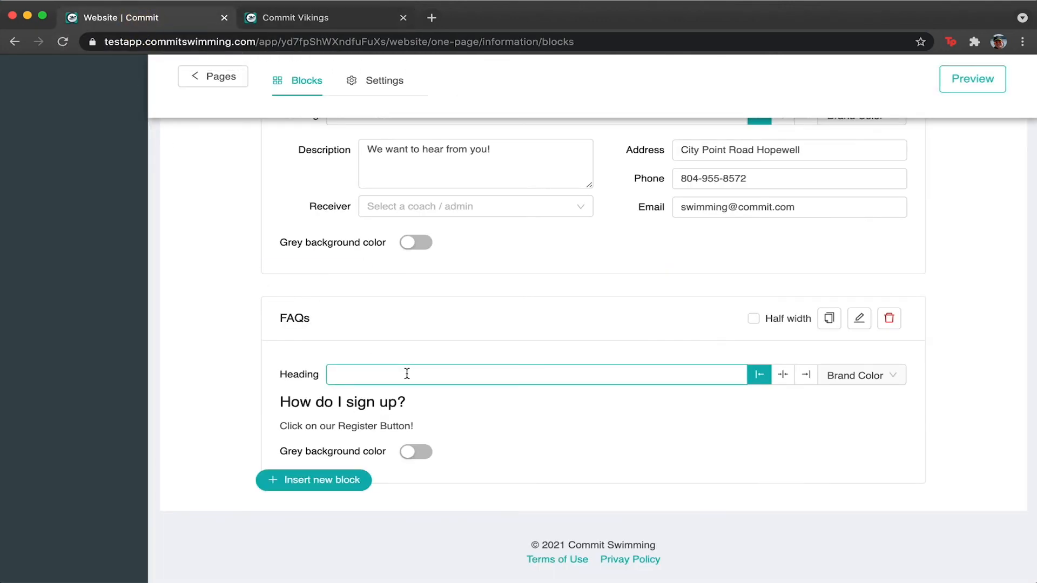
{"action": "left_click", "coordinate": [407, 374]}
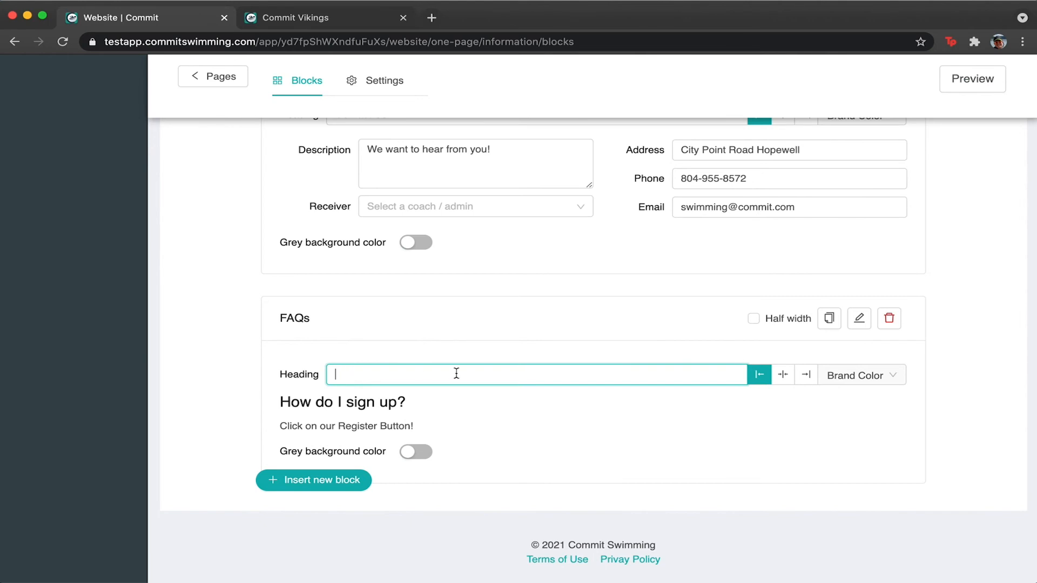
{"action": "scroll", "coordinate": [630, 384], "scroll_direction": "up", "scroll_amount": 5}
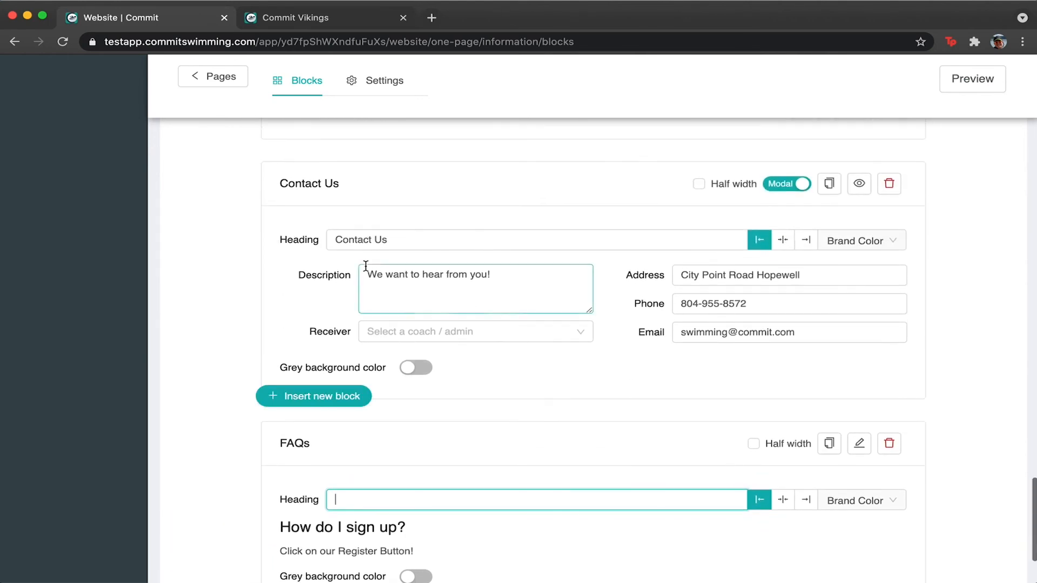
{"action": "scroll", "coordinate": [359, 239], "scroll_direction": "up", "scroll_amount": 15}
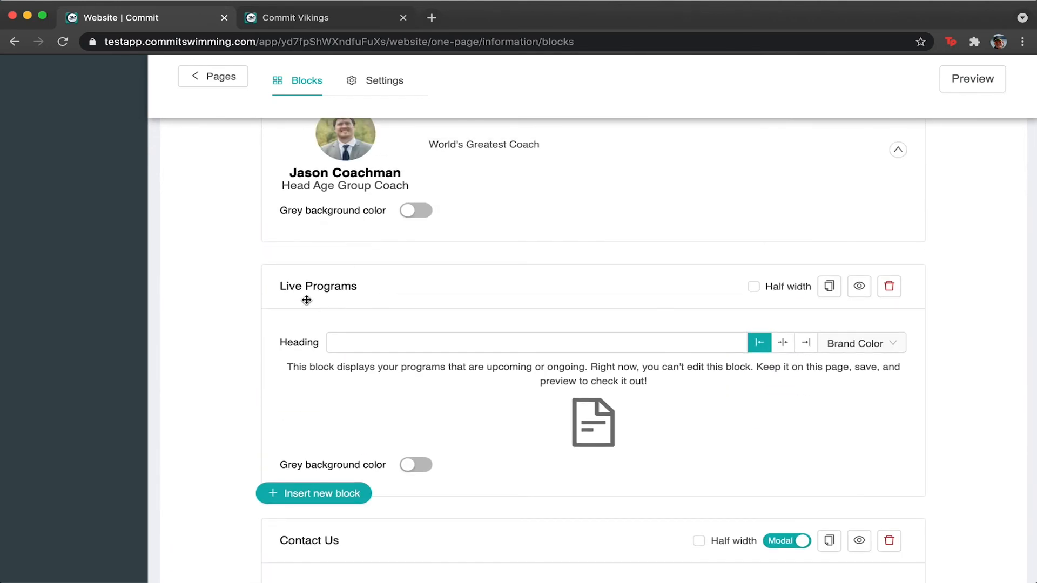
Scroll through the preview's FAQ and Our Programs sections, then return to the block editor.
{"action": "left_click", "coordinate": [325, 17]}
{"action": "scroll", "coordinate": [364, 394], "scroll_direction": "up", "scroll_amount": 10}
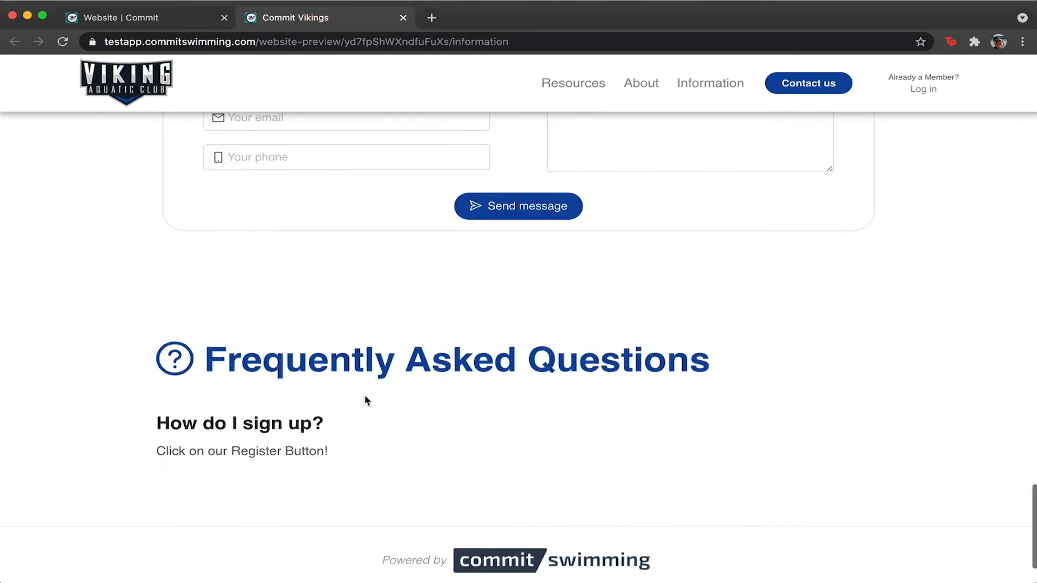
{"action": "scroll", "coordinate": [367, 401], "scroll_direction": "up", "scroll_amount": 15}
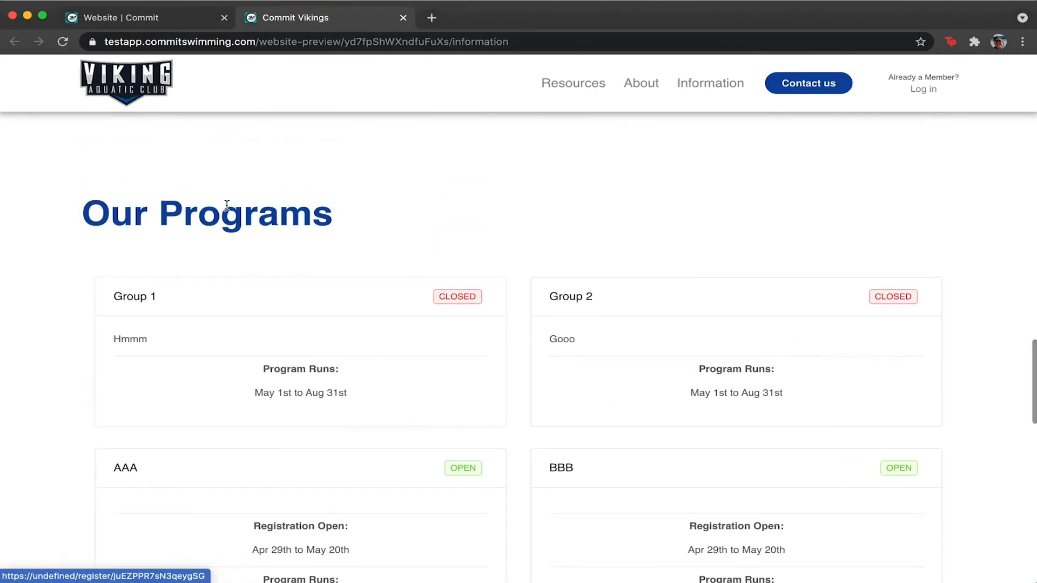
{"action": "scroll", "coordinate": [232, 314], "scroll_direction": "down", "scroll_amount": 5}
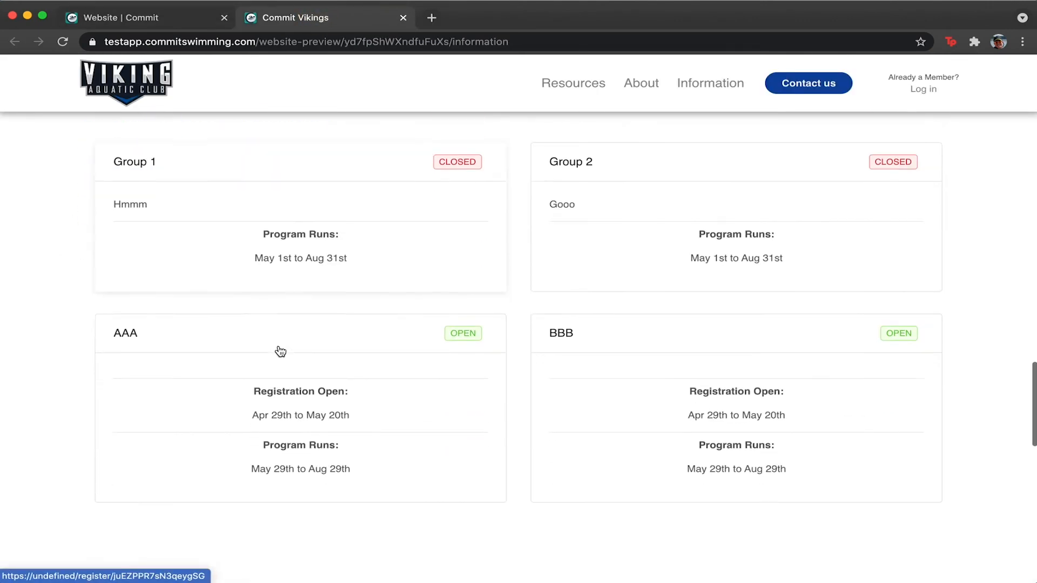
{"action": "scroll", "coordinate": [594, 432], "scroll_direction": "up", "scroll_amount": 1}
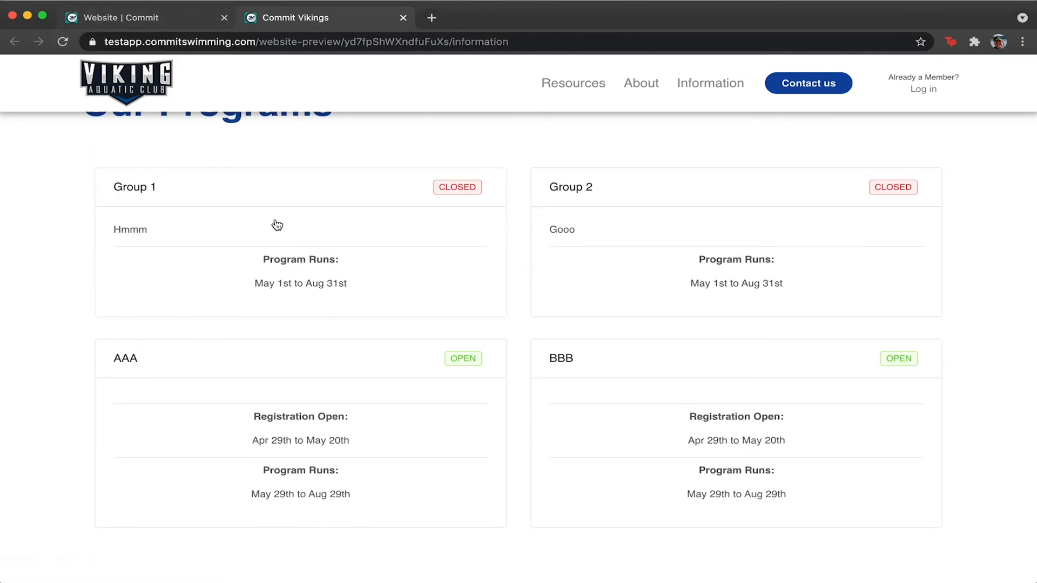
{"action": "scroll", "coordinate": [277, 225], "scroll_direction": "up", "scroll_amount": 2}
{"action": "left_click", "coordinate": [116, 17]}
{"action": "scroll", "coordinate": [359, 358], "scroll_direction": "down", "scroll_amount": 8}
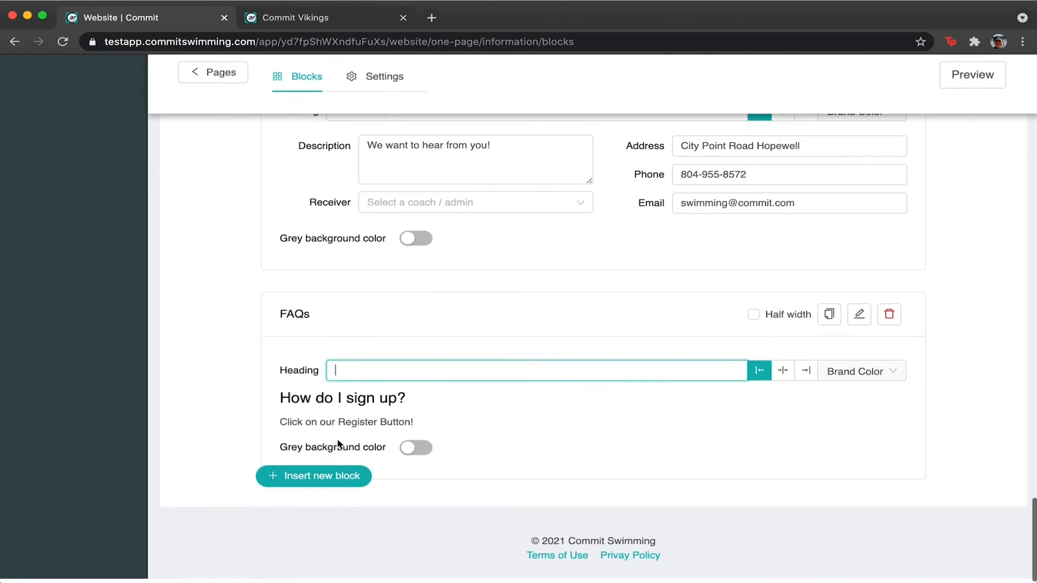
Insert a Table block below the FAQs and grow it to five columns and four rows.
{"action": "left_click", "coordinate": [336, 480]}
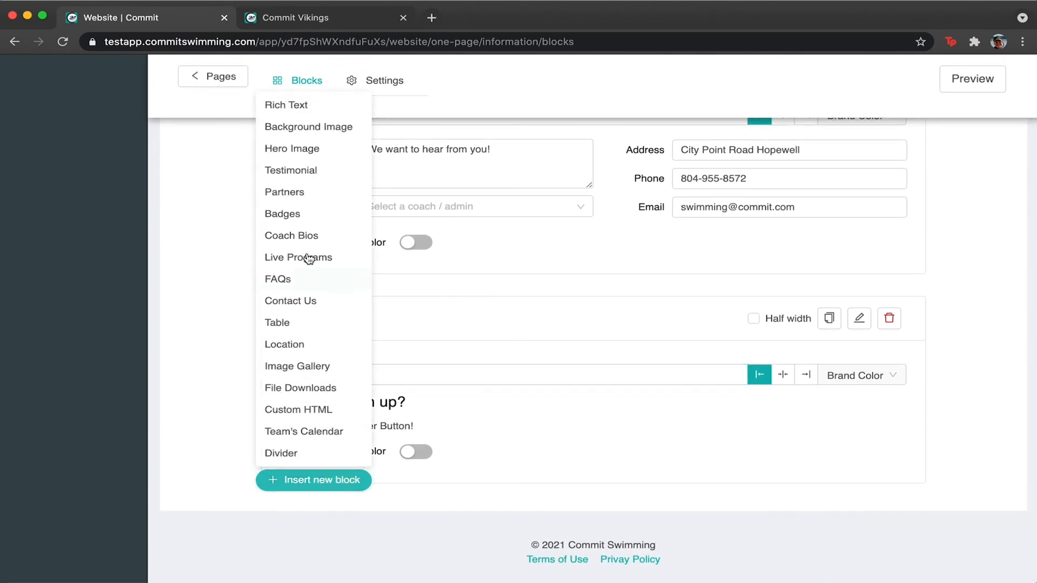
{"action": "left_click", "coordinate": [296, 322]}
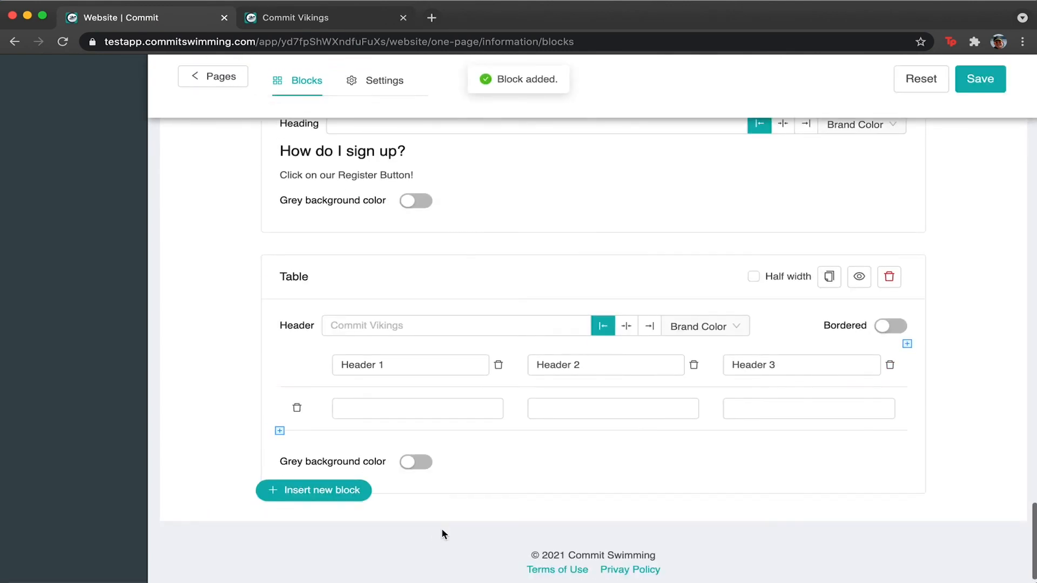
{"action": "left_click", "coordinate": [906, 344]}
{"action": "left_click", "coordinate": [906, 345]}
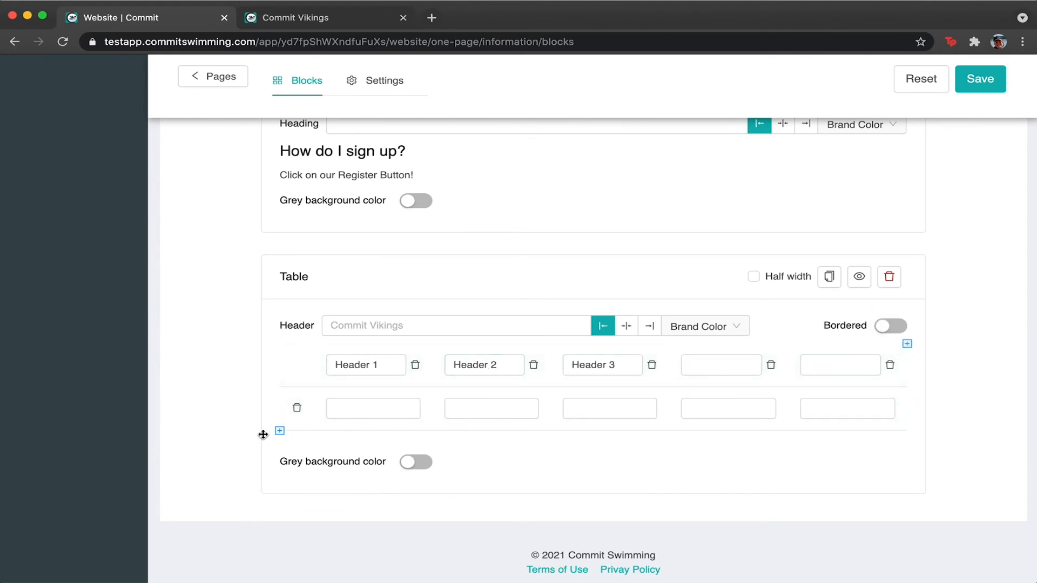
{"action": "left_click", "coordinate": [279, 430]}
{"action": "left_click", "coordinate": [279, 474]}
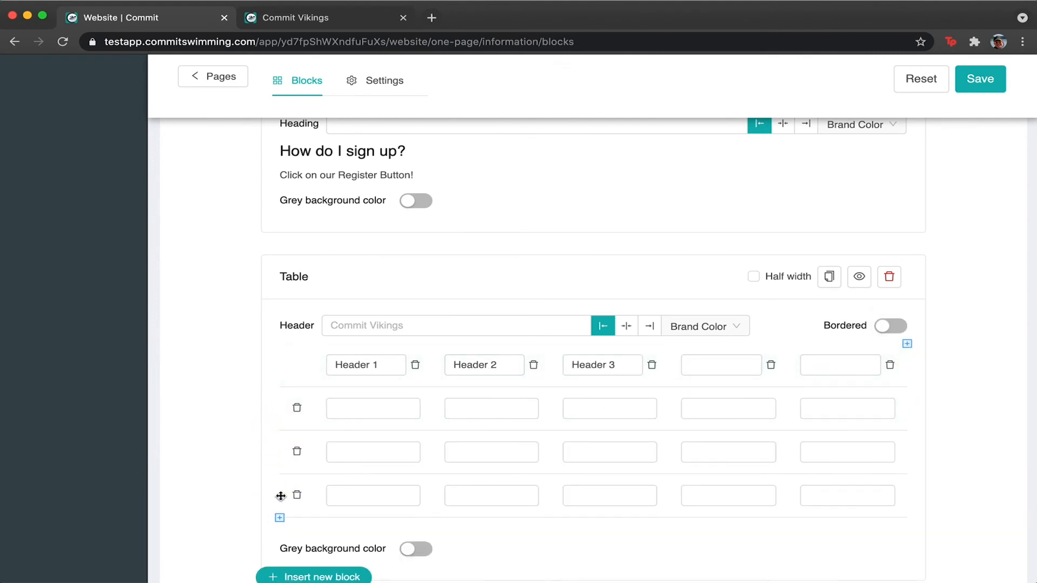
{"action": "left_click", "coordinate": [280, 518]}
{"action": "triple_click", "coordinate": [379, 367]}
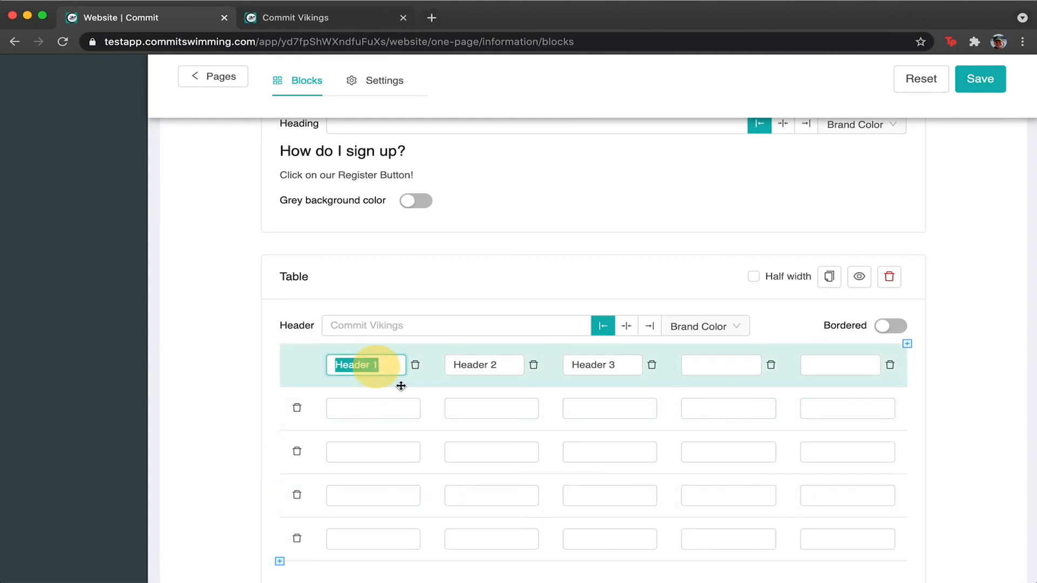
{"action": "scroll", "coordinate": [472, 445], "scroll_direction": "down", "scroll_amount": 1}
{"action": "scroll", "coordinate": [472, 445], "scroll_direction": "down", "scroll_amount": 3}
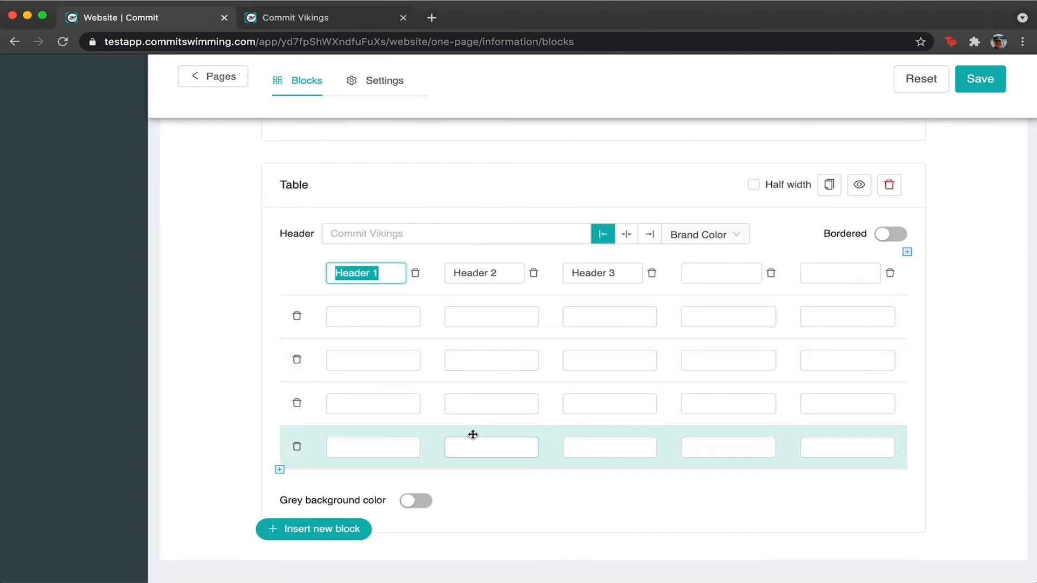
{"action": "left_click", "coordinate": [386, 532]}
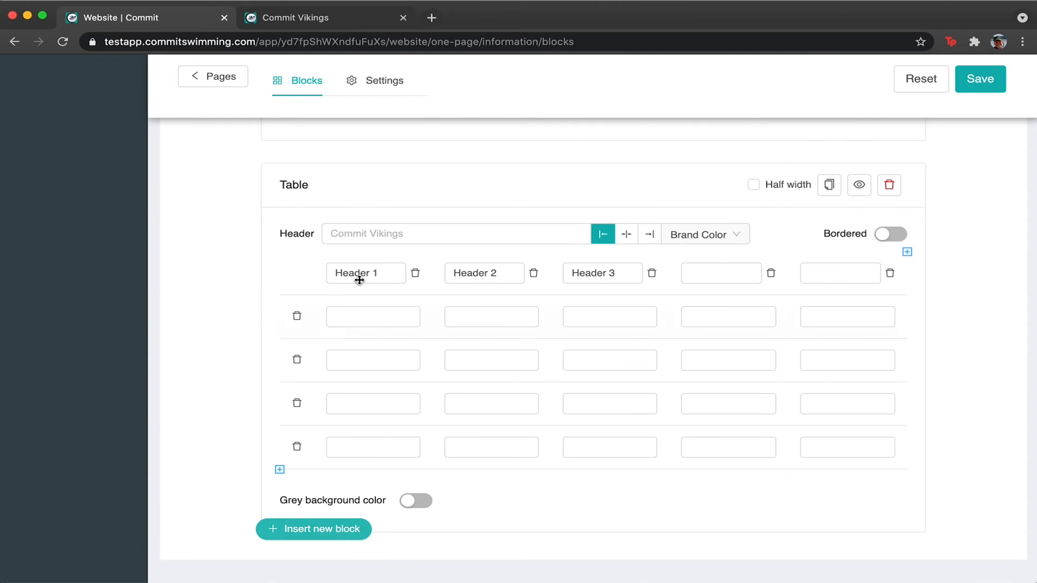
{"action": "left_click", "coordinate": [334, 528]}
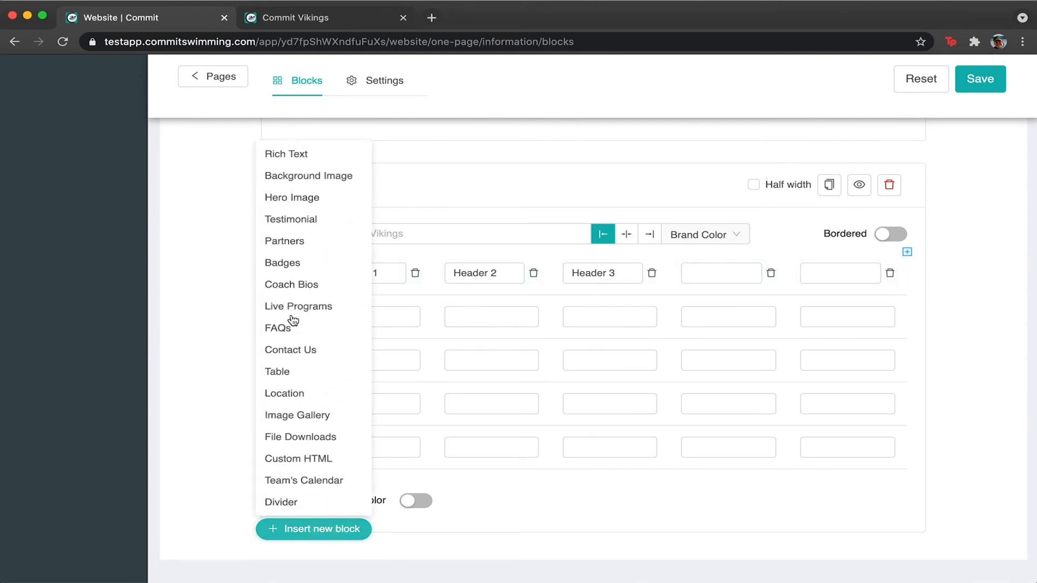
{"action": "left_click", "coordinate": [292, 394]}
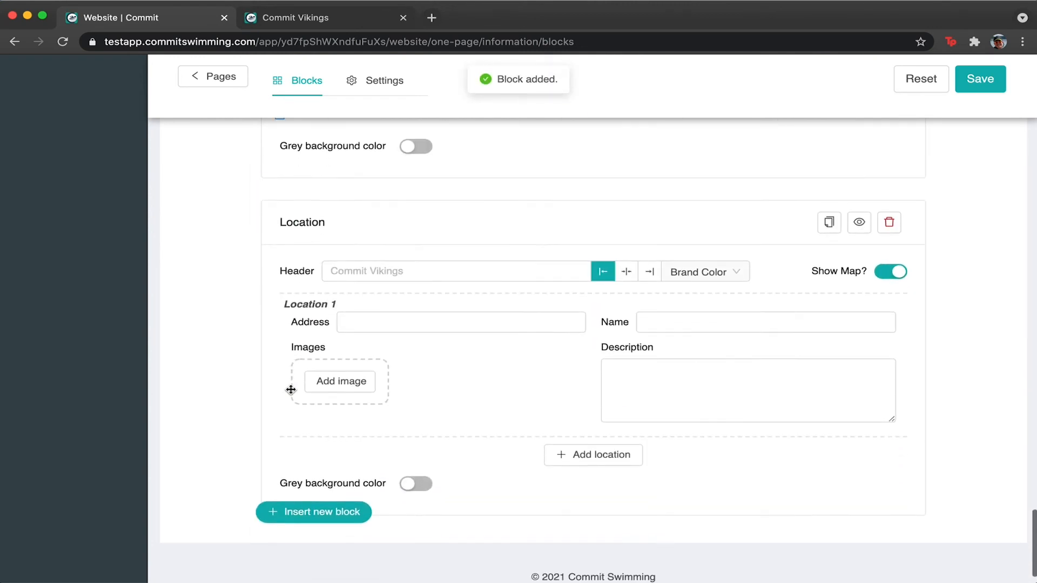
{"action": "left_click", "coordinate": [590, 424]}
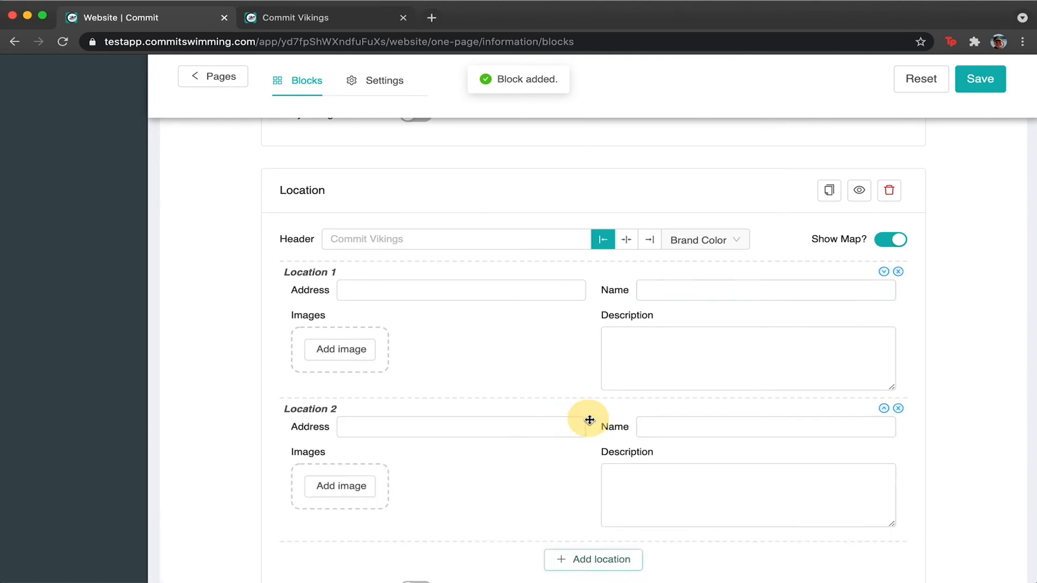
{"action": "left_click", "coordinate": [591, 432]}
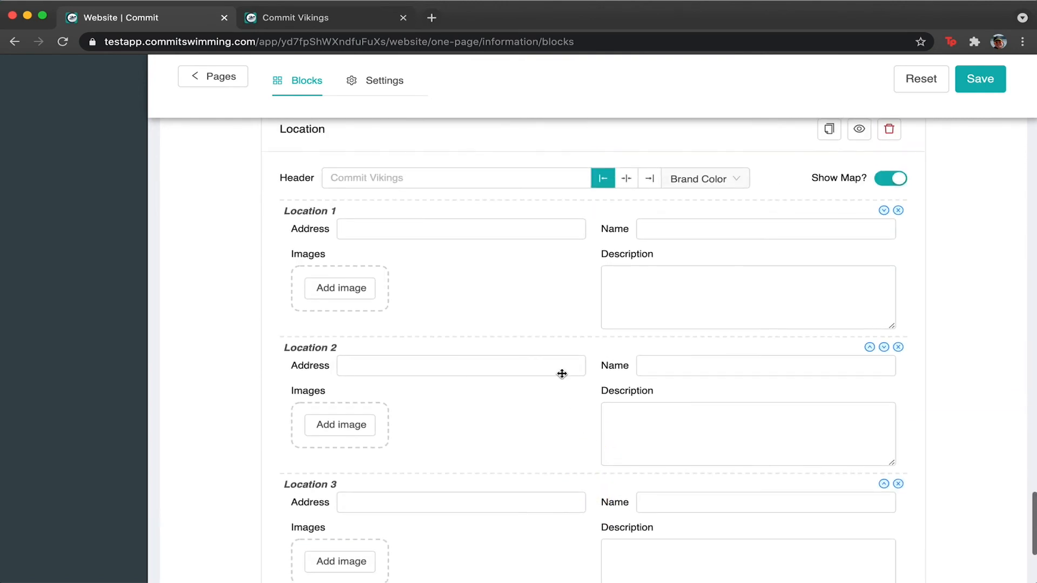
{"action": "left_click", "coordinate": [424, 232]}
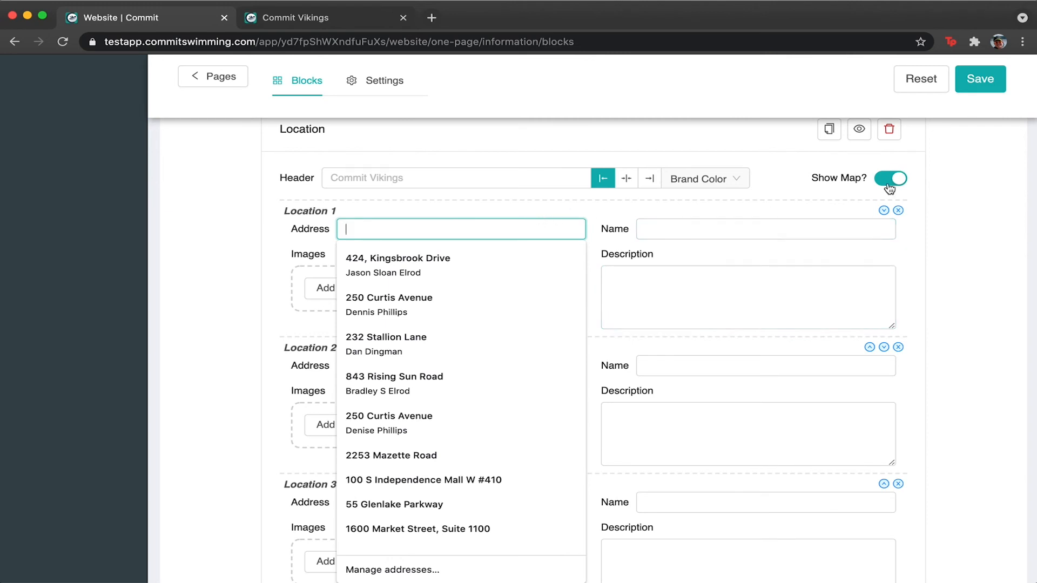
{"action": "left_click", "coordinate": [657, 220]}
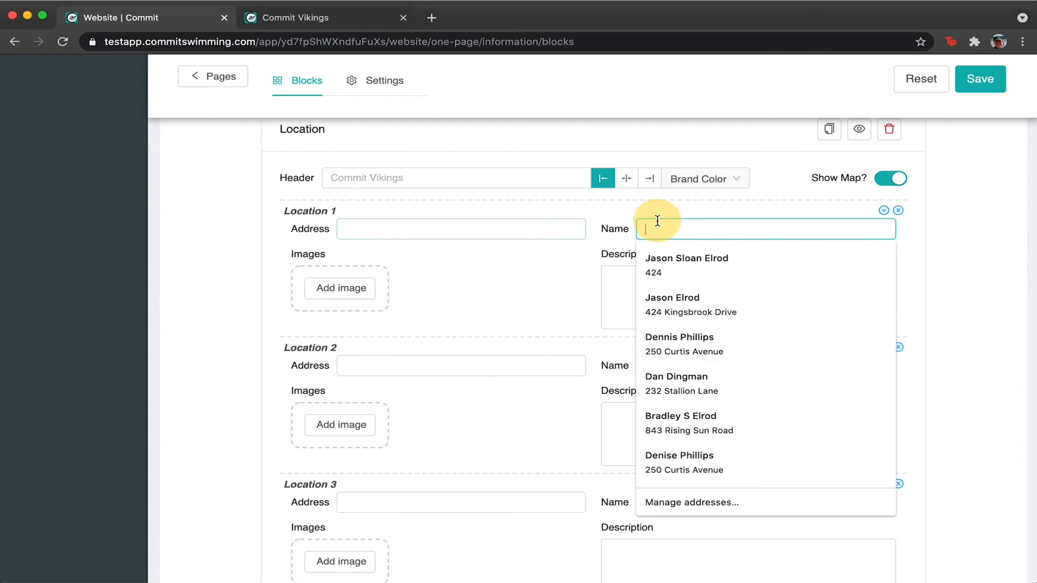
{"action": "left_click", "coordinate": [614, 305]}
{"action": "left_click", "coordinate": [480, 224]}
{"action": "left_click", "coordinate": [519, 289]}
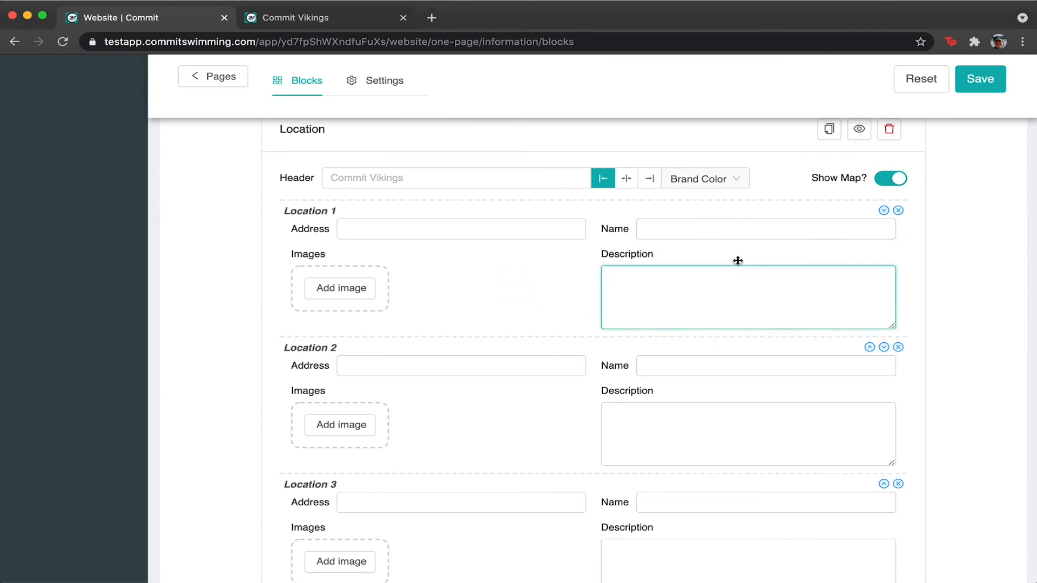
{"action": "scroll", "coordinate": [493, 326], "scroll_direction": "down", "scroll_amount": 3}
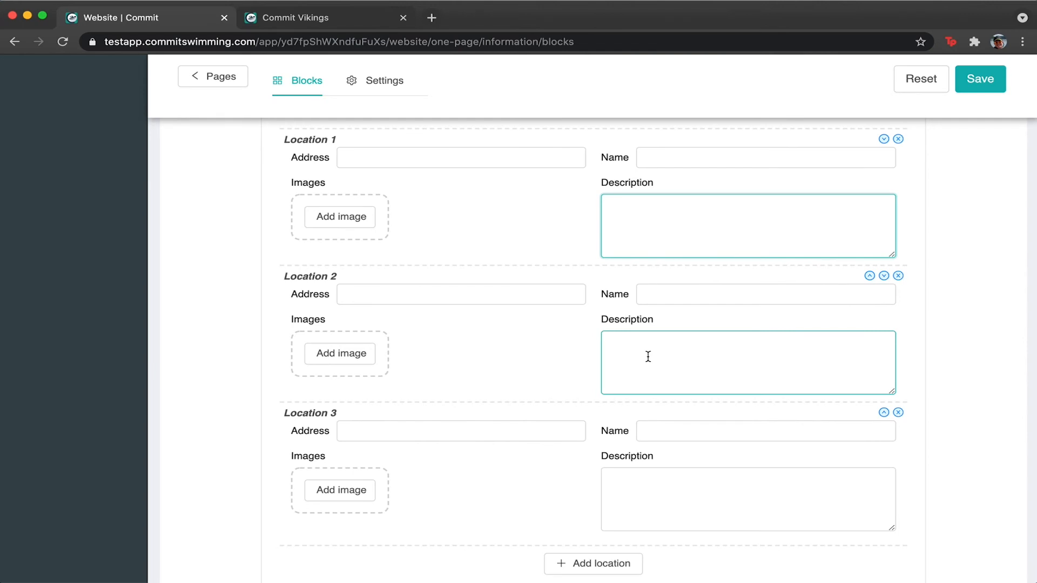
{"action": "scroll", "coordinate": [637, 362], "scroll_direction": "down", "scroll_amount": 2}
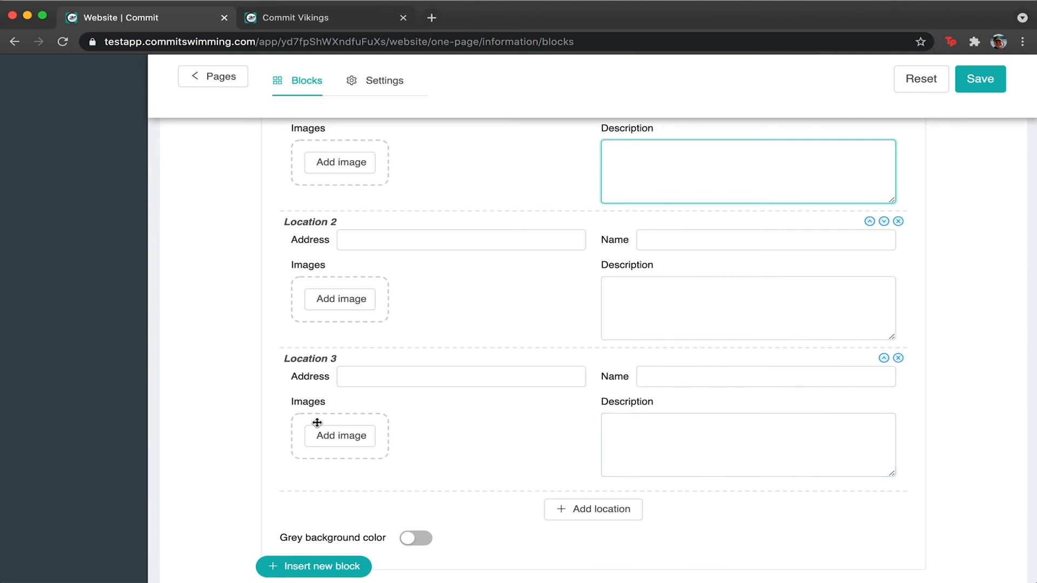
{"action": "scroll", "coordinate": [354, 312], "scroll_direction": "up", "scroll_amount": 2}
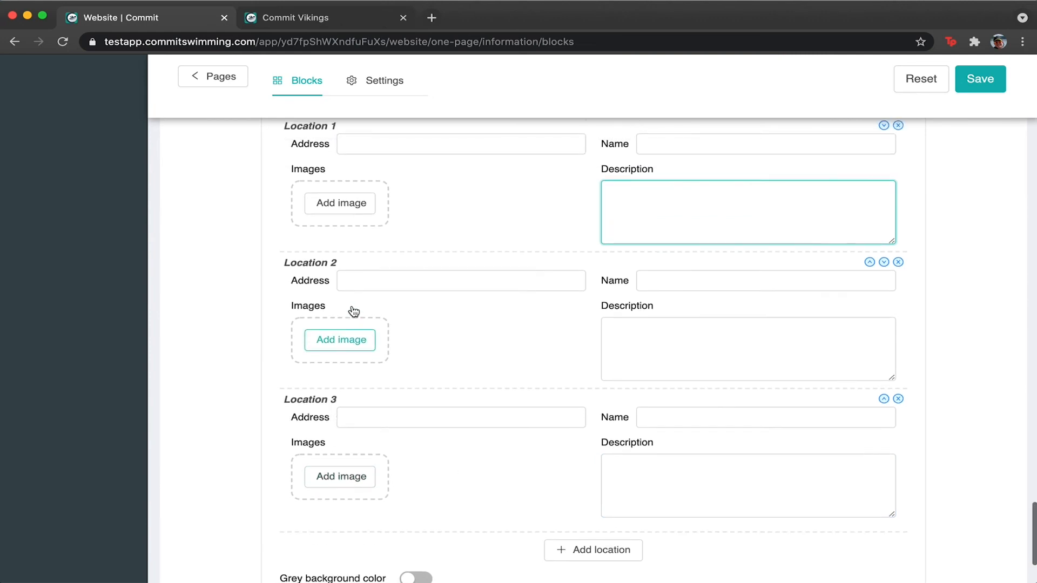
{"action": "scroll", "coordinate": [359, 201], "scroll_direction": "up", "scroll_amount": 3}
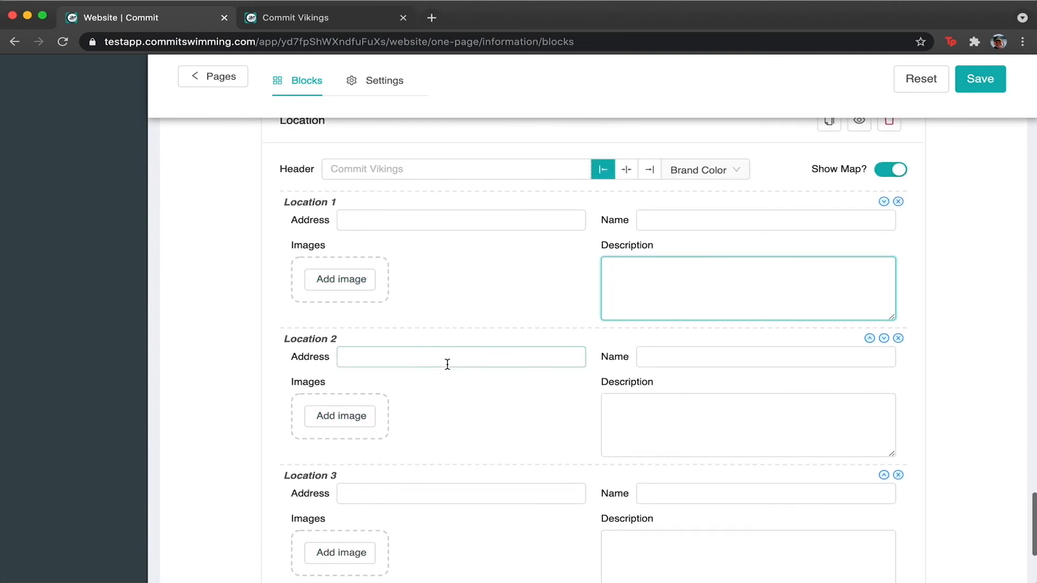
{"action": "scroll", "coordinate": [479, 189], "scroll_direction": "down", "scroll_amount": 4}
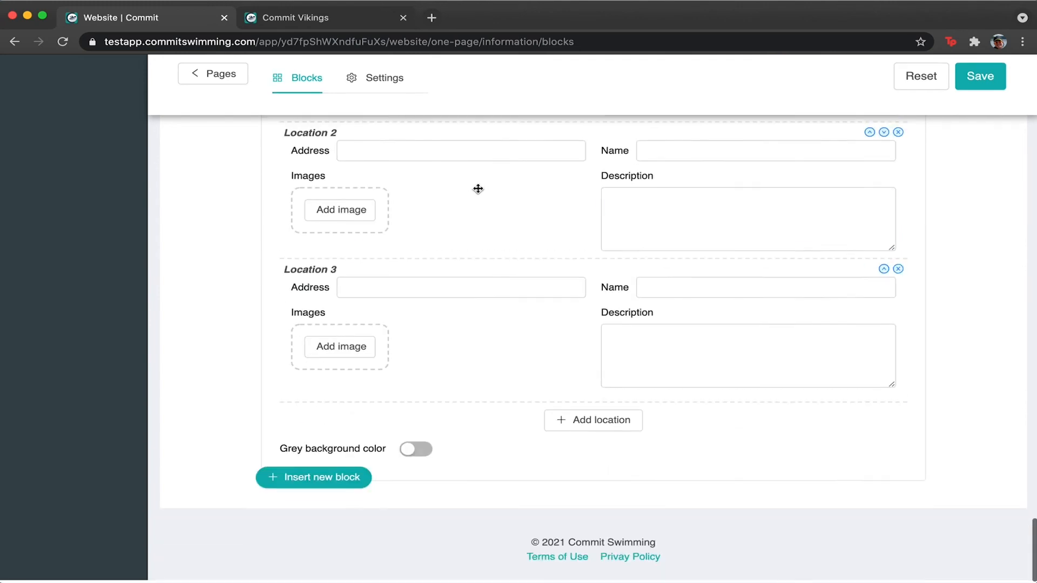
{"action": "left_click", "coordinate": [300, 481]}
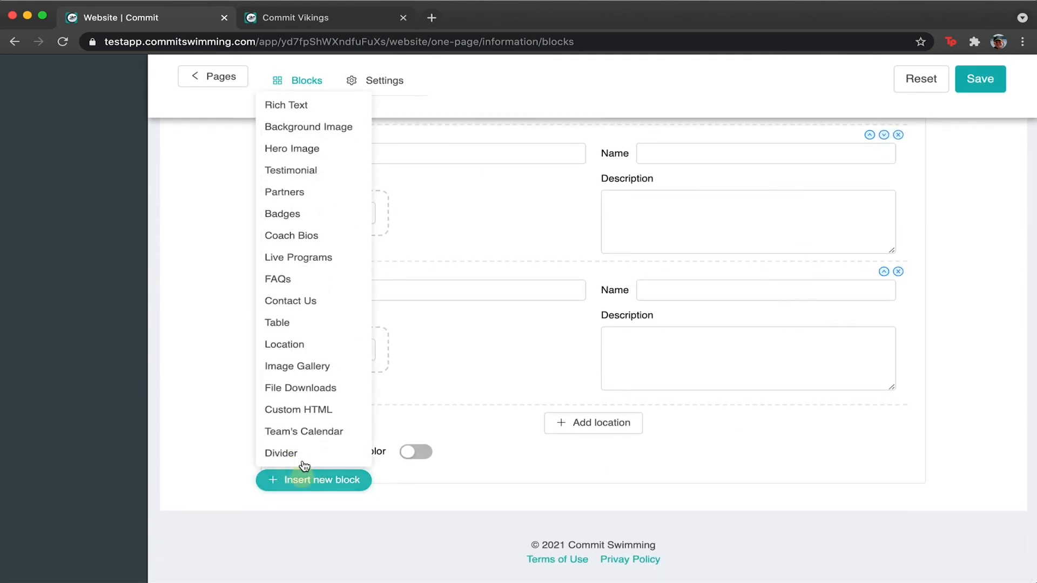
Add an Image Gallery headed 'Commit Vikings', centred with a grey background, and browse for an image.
{"action": "left_click", "coordinate": [303, 369]}
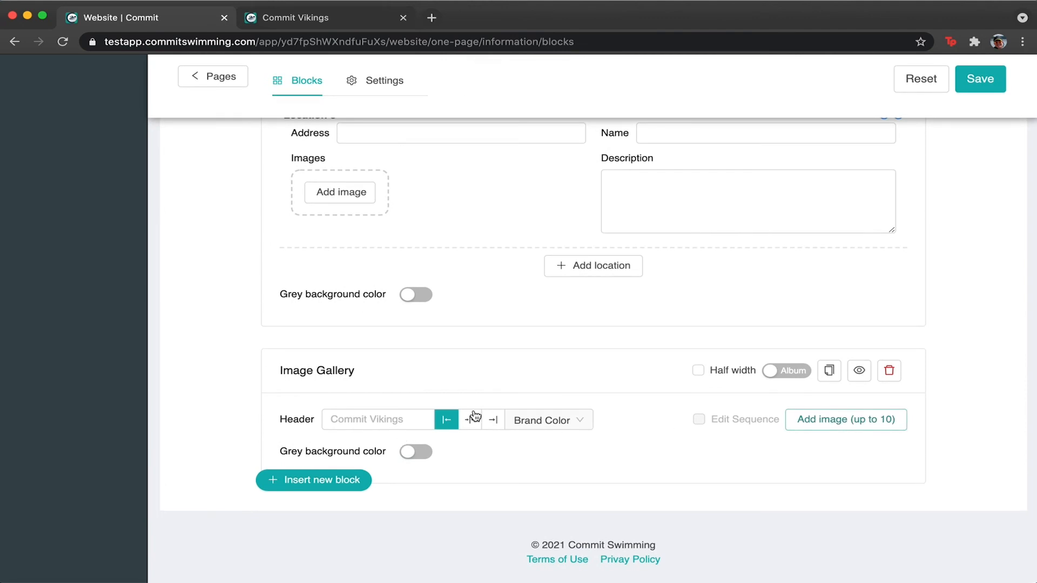
{"action": "left_click", "coordinate": [460, 424]}
{"action": "left_click", "coordinate": [405, 417]}
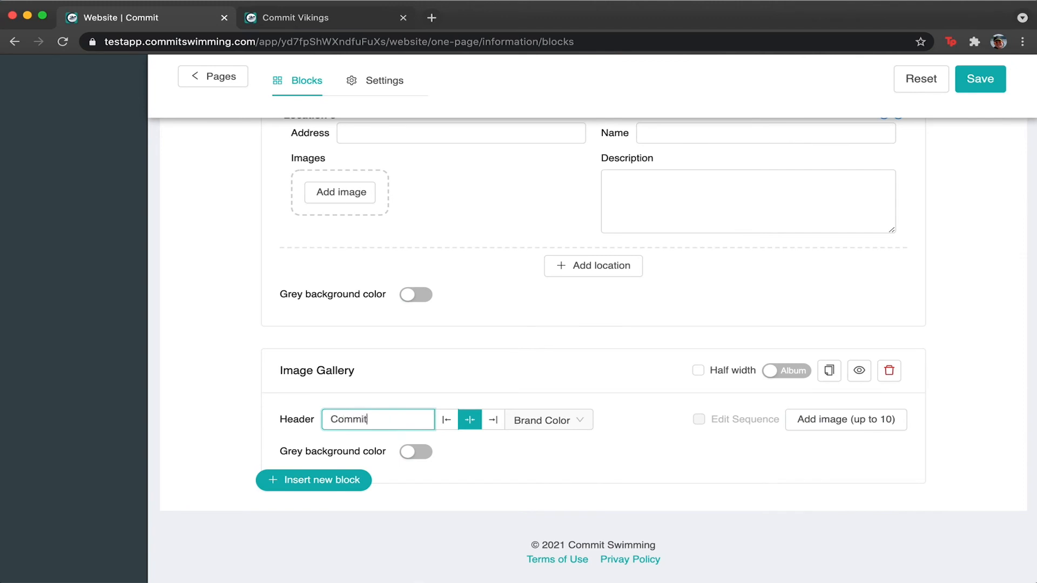
{"action": "type", "text": "Commit Vikings"}
{"action": "left_click", "coordinate": [706, 476]}
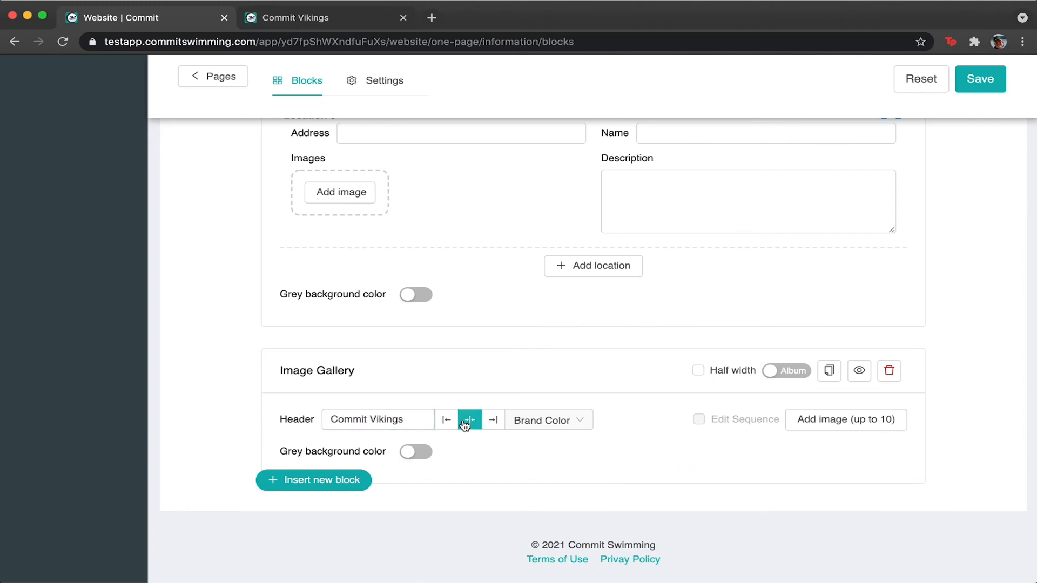
{"action": "left_click", "coordinate": [407, 453]}
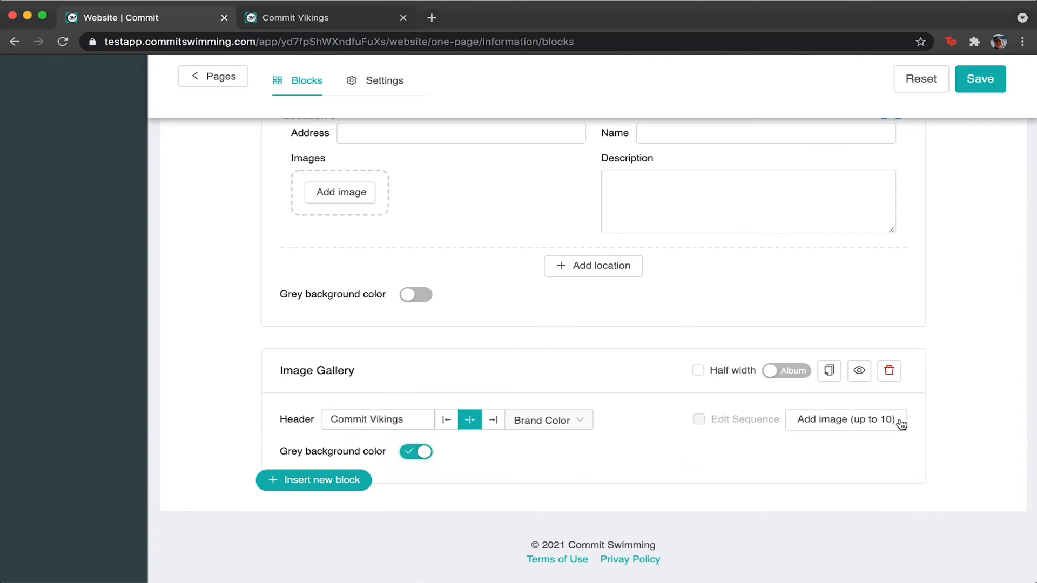
{"action": "left_click", "coordinate": [852, 426]}
{"action": "left_click", "coordinate": [604, 313]}
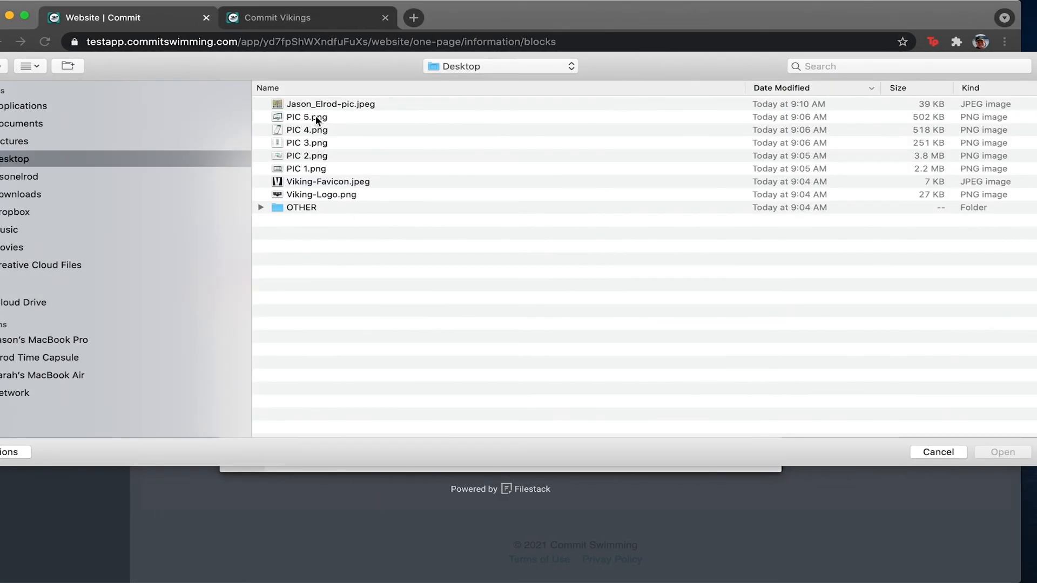
Upload PIC 1.png, PIC 2.png and PIC 3.png from the Desktop into the Image Gallery.
{"action": "double_click", "coordinate": [316, 170]}
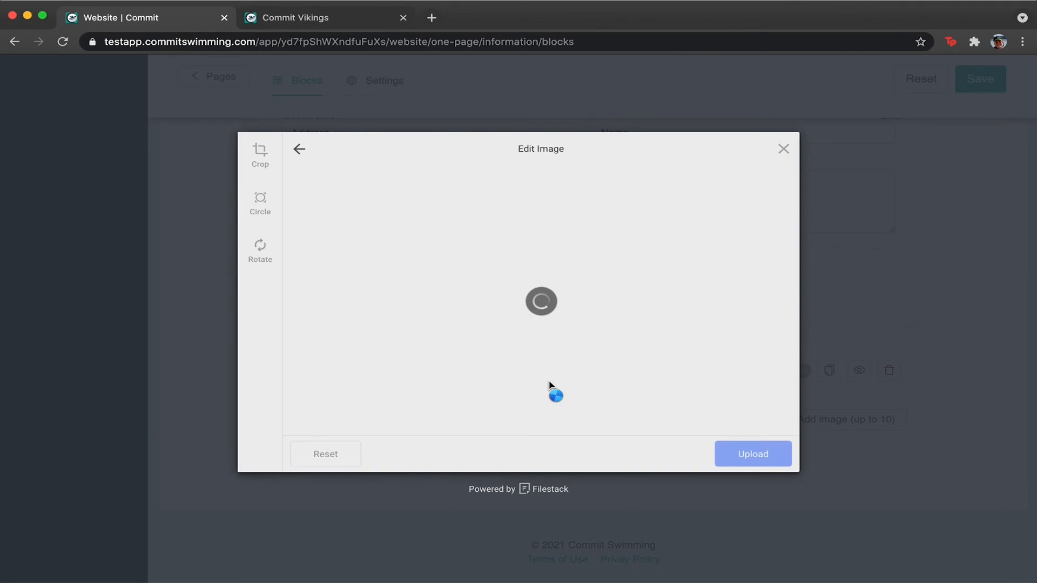
{"action": "left_click", "coordinate": [755, 452]}
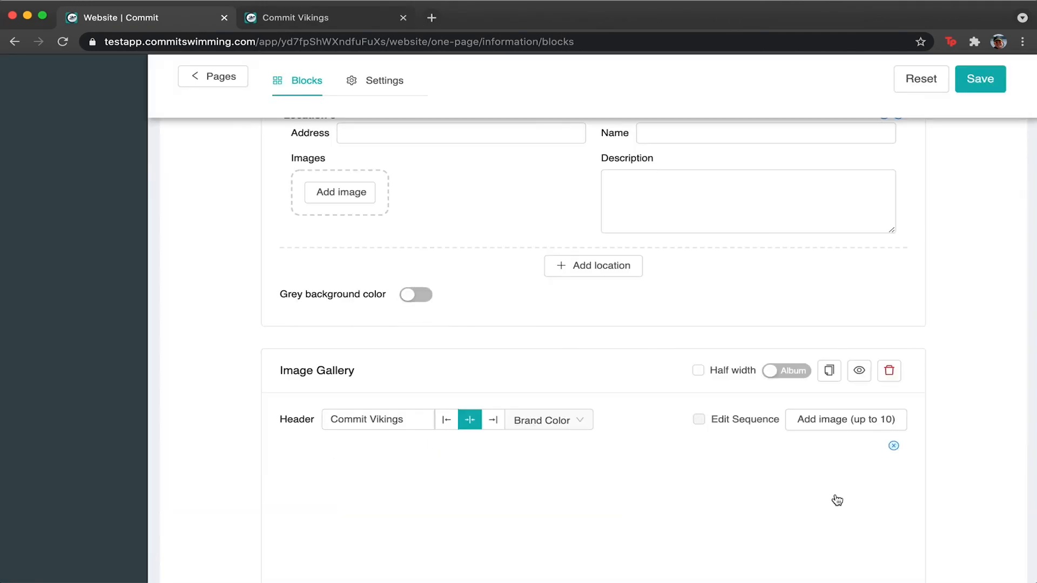
{"action": "left_click", "coordinate": [857, 433]}
{"action": "left_click", "coordinate": [548, 282]}
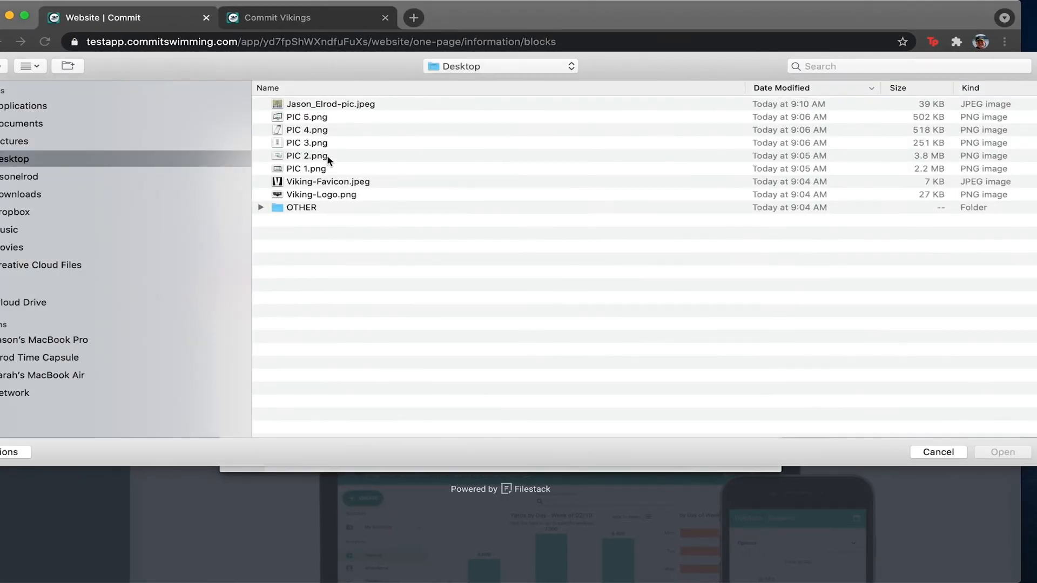
{"action": "double_click", "coordinate": [306, 156]}
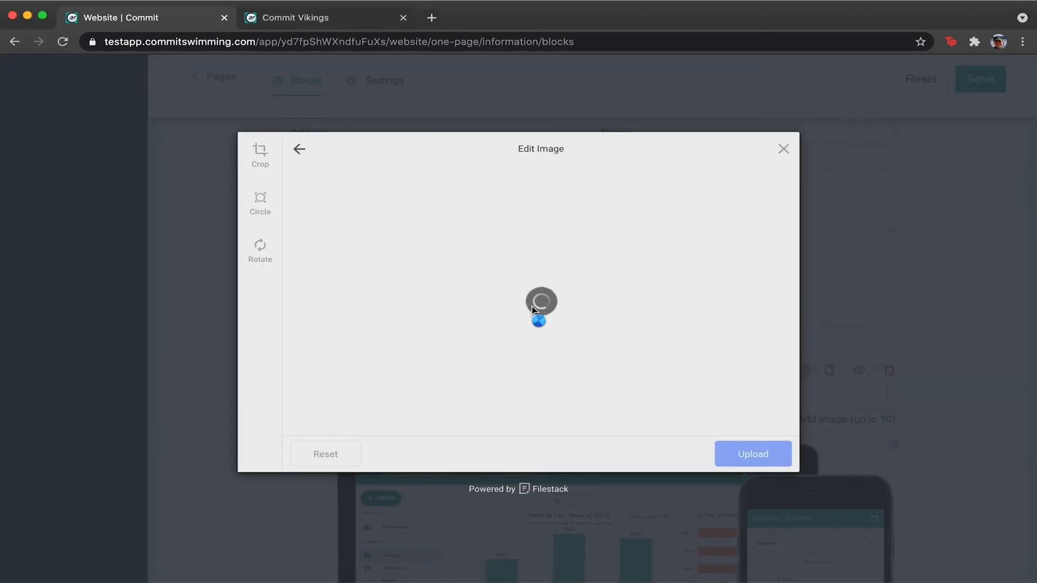
{"action": "left_click", "coordinate": [779, 457]}
{"action": "left_click", "coordinate": [852, 420]}
{"action": "left_click", "coordinate": [513, 270]}
{"action": "double_click", "coordinate": [300, 142]}
{"action": "left_click", "coordinate": [784, 453]}
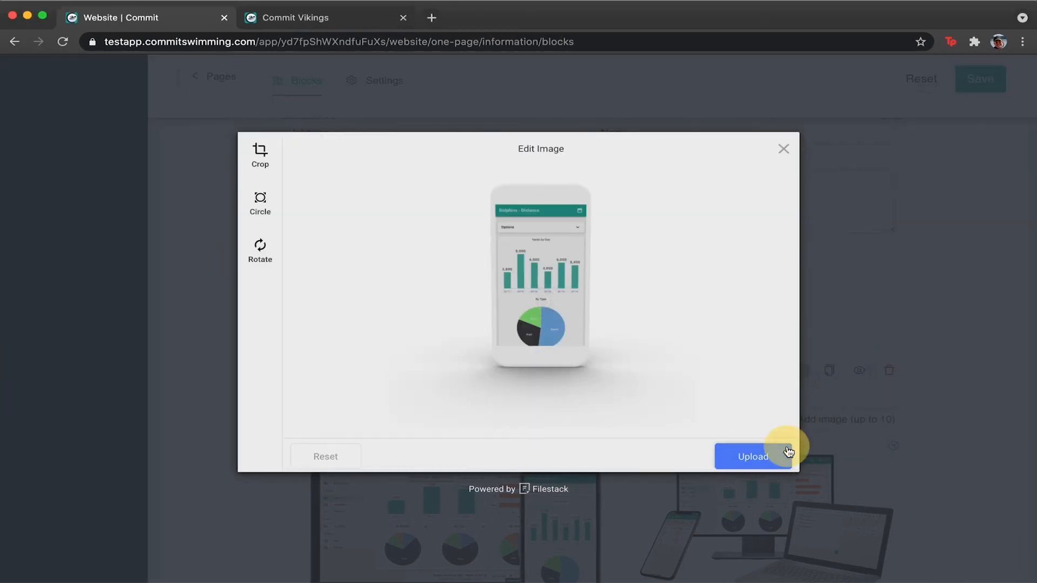
Upload PIC 4.png and PIC 5.png to the gallery and save the page.
{"action": "left_click", "coordinate": [867, 424]}
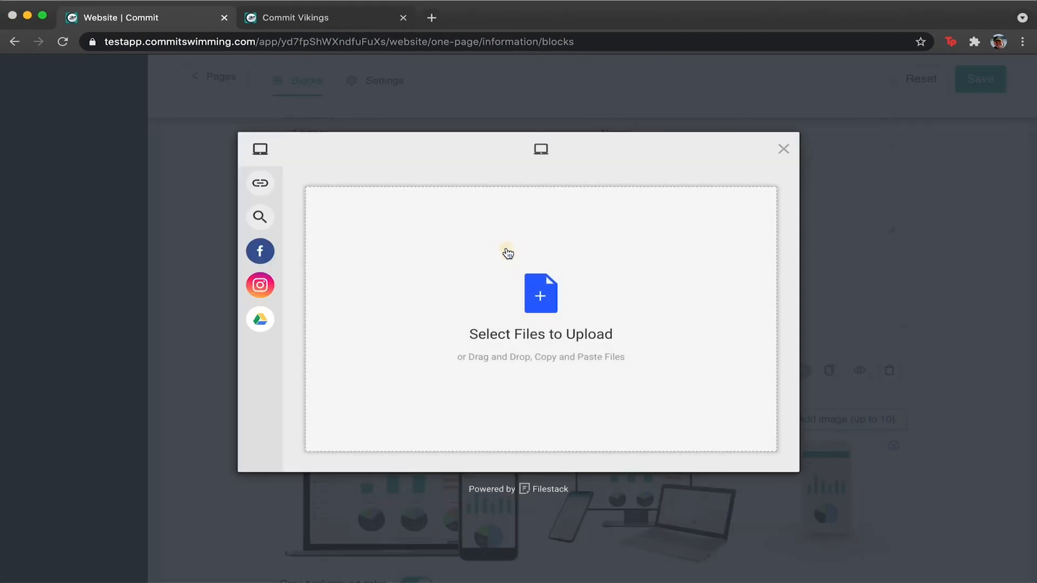
{"action": "left_click", "coordinate": [506, 250]}
{"action": "double_click", "coordinate": [333, 129]}
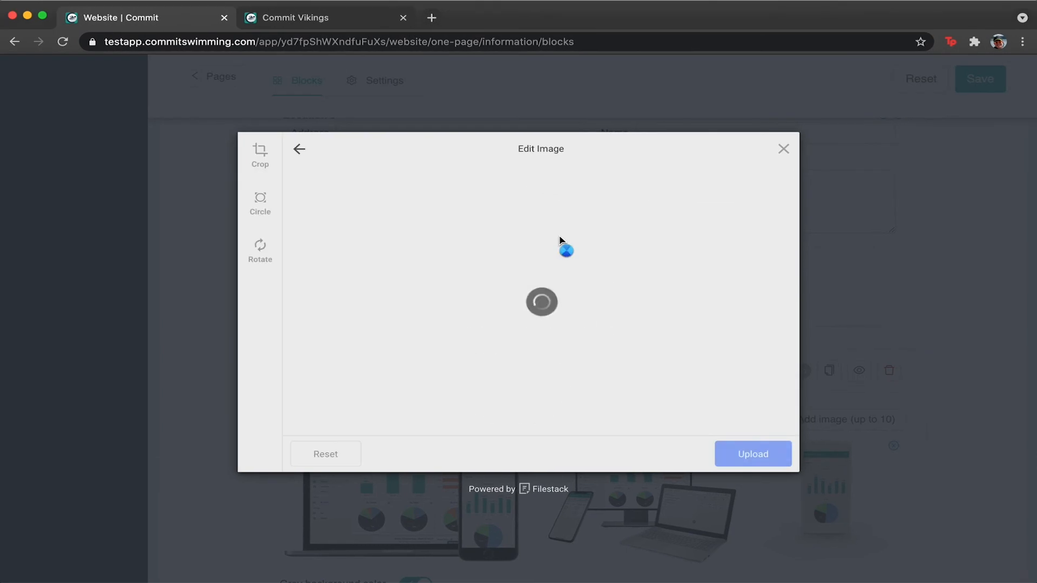
{"action": "left_click", "coordinate": [753, 471]}
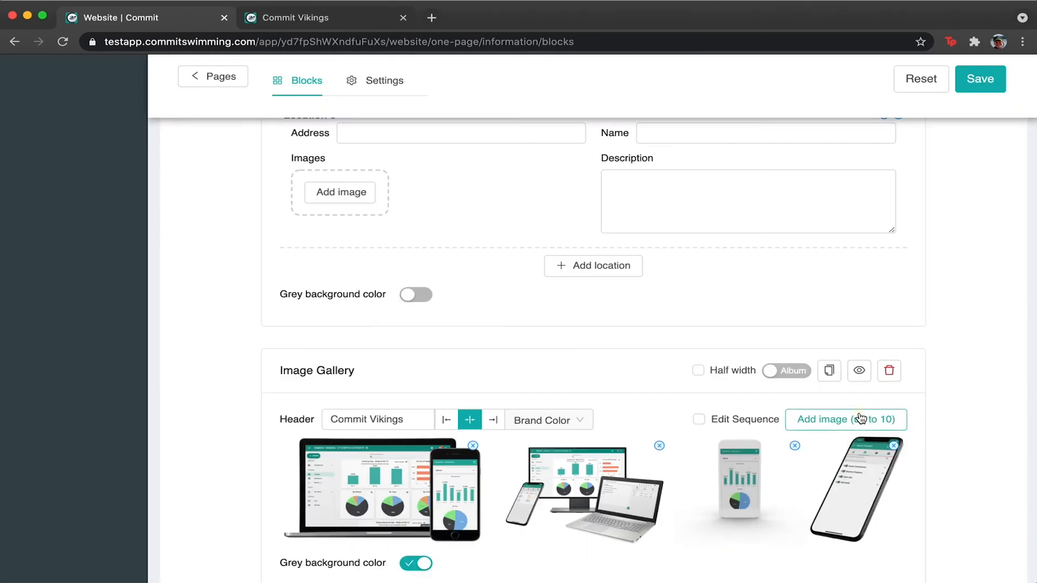
{"action": "left_click", "coordinate": [857, 419]}
{"action": "left_click", "coordinate": [482, 278]}
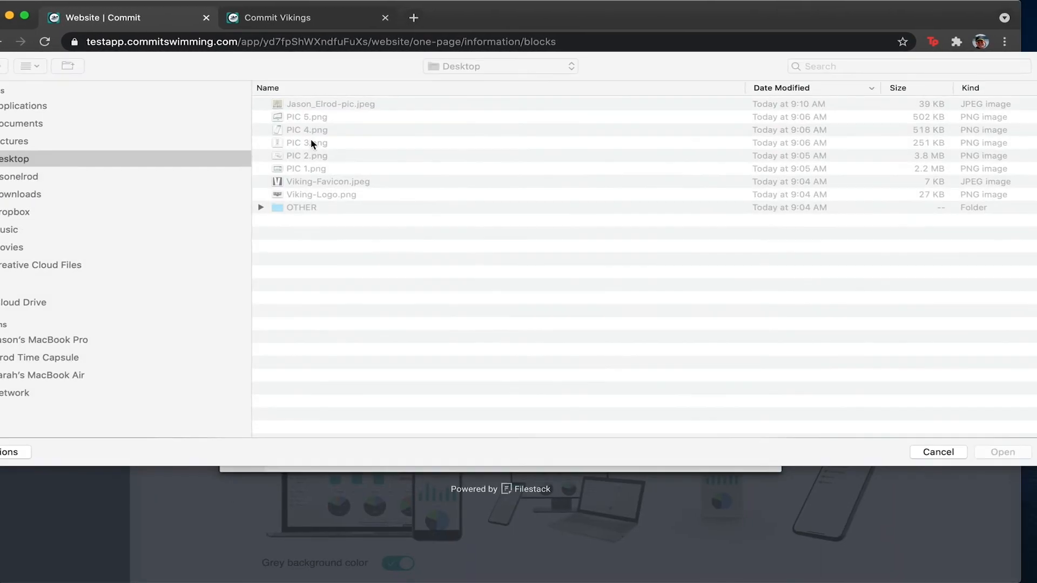
{"action": "double_click", "coordinate": [334, 111]}
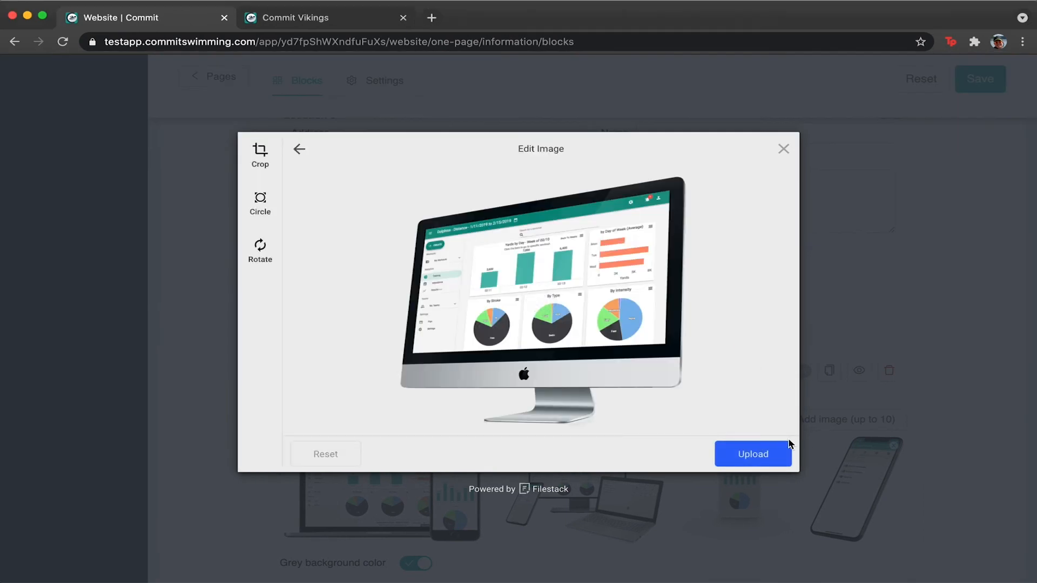
{"action": "left_click", "coordinate": [756, 452]}
{"action": "scroll", "coordinate": [886, 311], "scroll_direction": "down", "scroll_amount": 5}
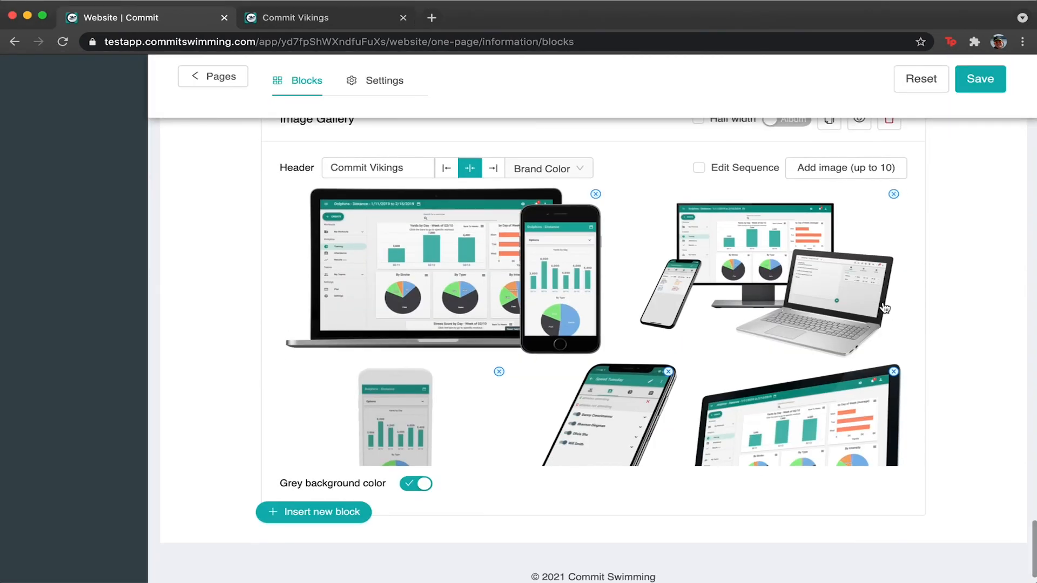
{"action": "left_click", "coordinate": [972, 79]}
Preview the page and scroll through it, glancing back at the editor tab.
{"action": "left_click", "coordinate": [975, 81]}
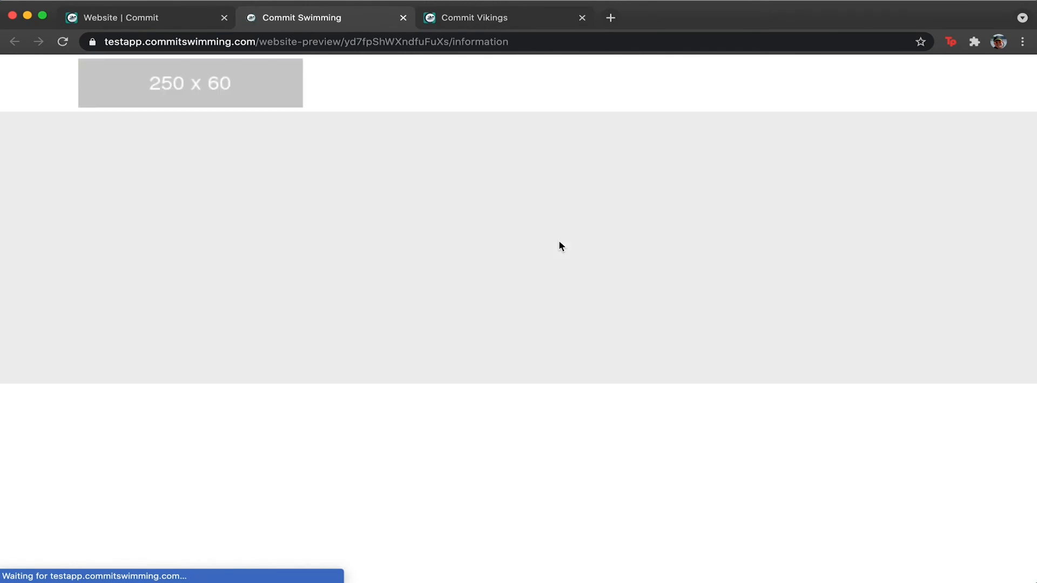
{"action": "scroll", "coordinate": [560, 243], "scroll_direction": "down", "scroll_amount": 20}
{"action": "scroll", "coordinate": [560, 246], "scroll_direction": "down", "scroll_amount": 20}
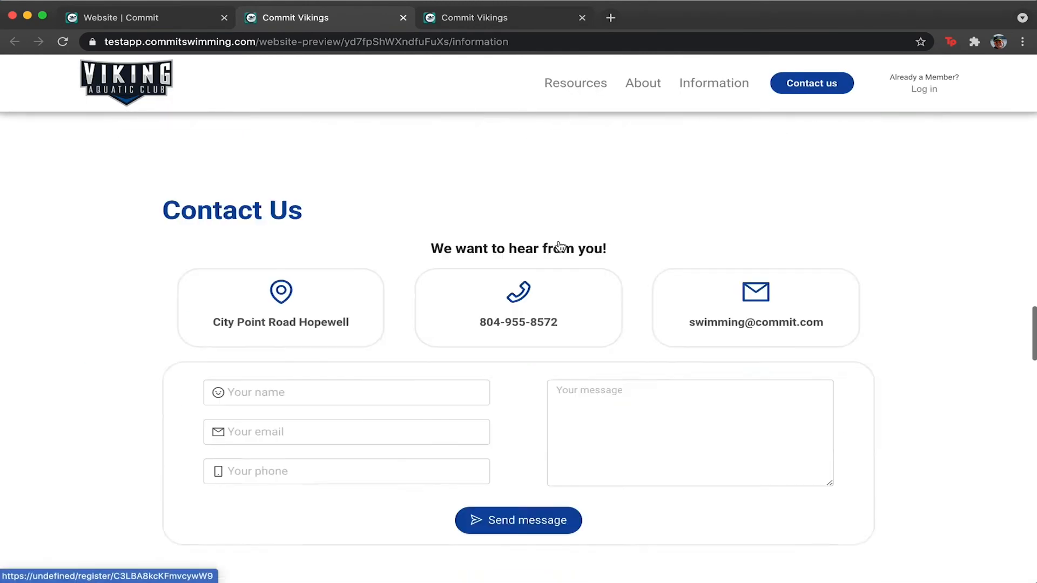
{"action": "scroll", "coordinate": [559, 246], "scroll_direction": "down", "scroll_amount": 12}
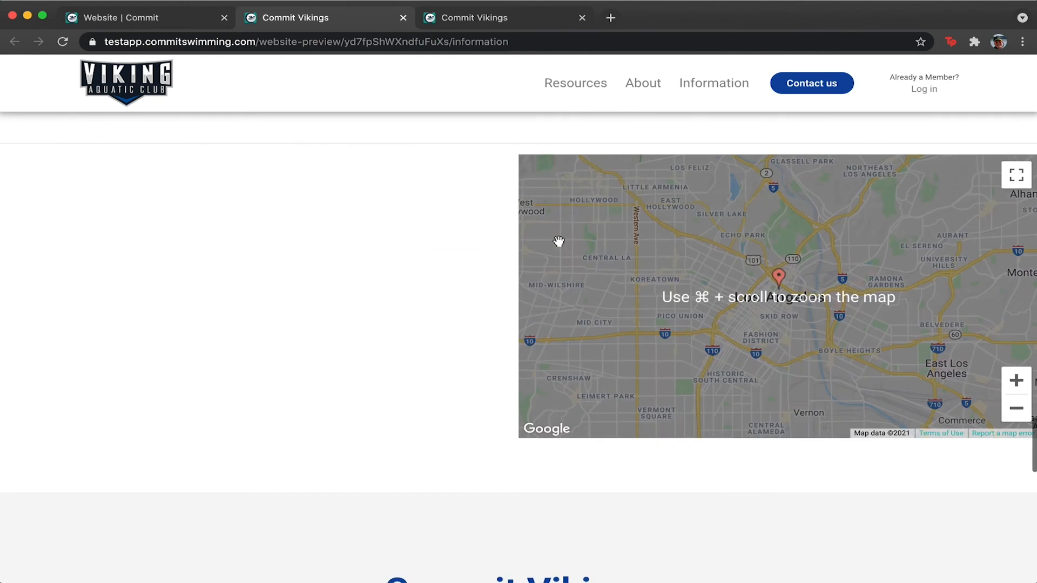
{"action": "scroll", "coordinate": [559, 247], "scroll_direction": "down", "scroll_amount": 10}
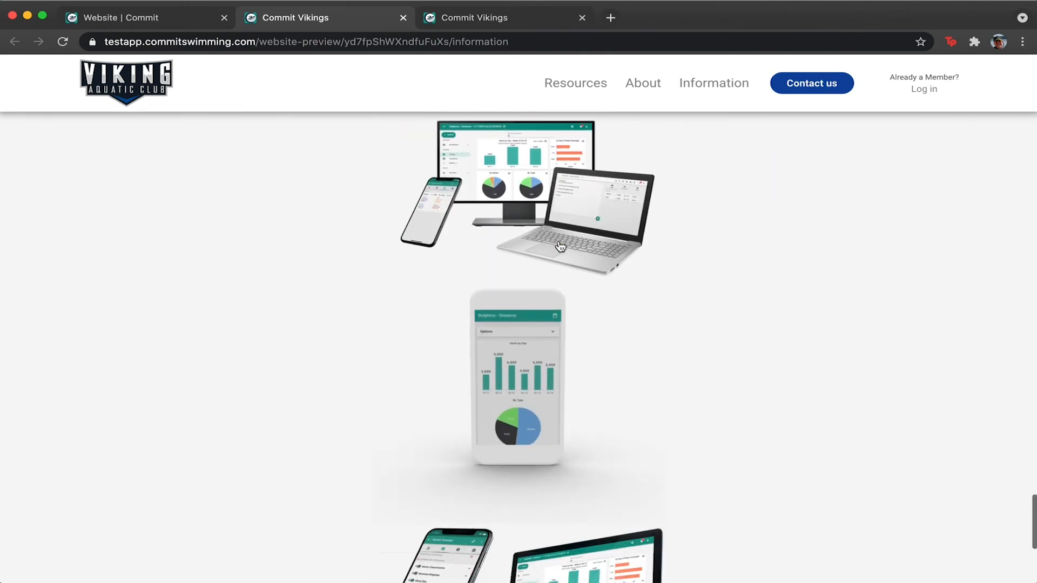
{"action": "scroll", "coordinate": [559, 246], "scroll_direction": "up", "scroll_amount": 8}
{"action": "scroll", "coordinate": [560, 246], "scroll_direction": "up", "scroll_amount": 4}
{"action": "scroll", "coordinate": [560, 237], "scroll_direction": "down", "scroll_amount": 1}
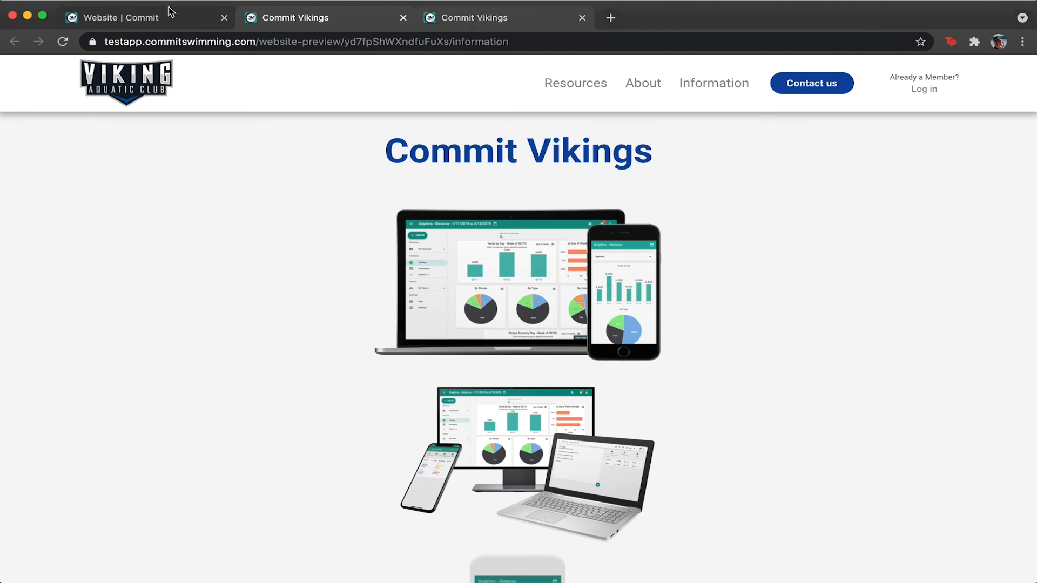
{"action": "left_click", "coordinate": [198, 12]}
{"action": "scroll", "coordinate": [707, 141], "scroll_direction": "up", "scroll_amount": 1}
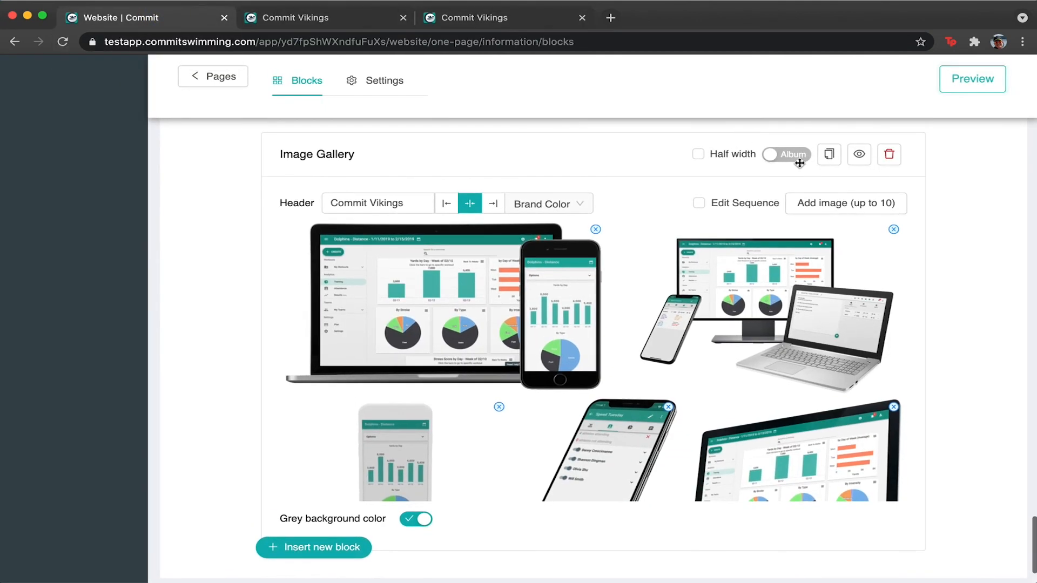
{"action": "left_click", "coordinate": [290, 18]}
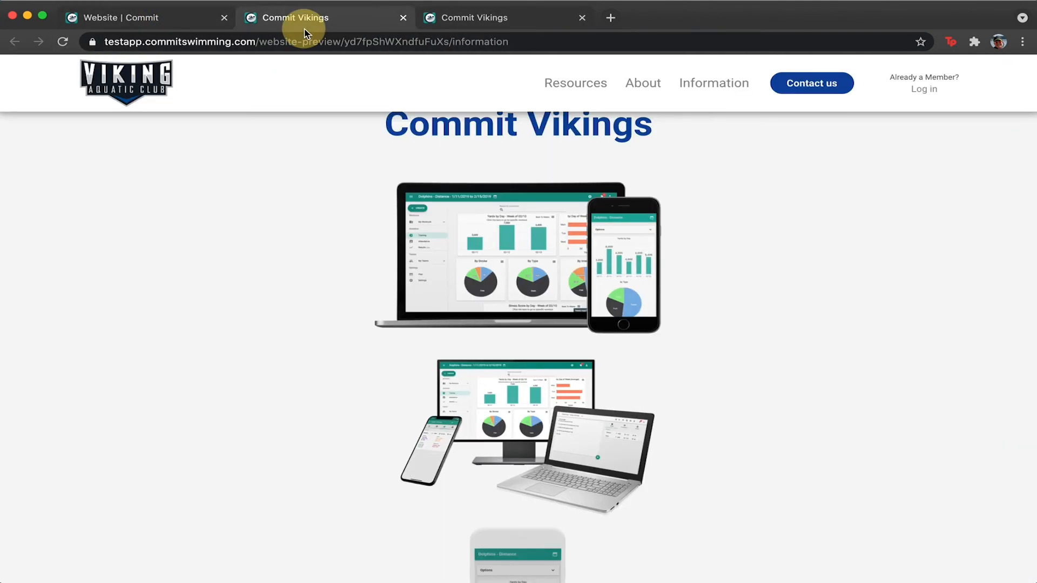
Enlarge the laptop picture and step through three more gallery pictures in the viewer.
{"action": "left_click", "coordinate": [462, 226]}
{"action": "left_click", "coordinate": [1005, 318]}
{"action": "left_click", "coordinate": [1005, 319]}
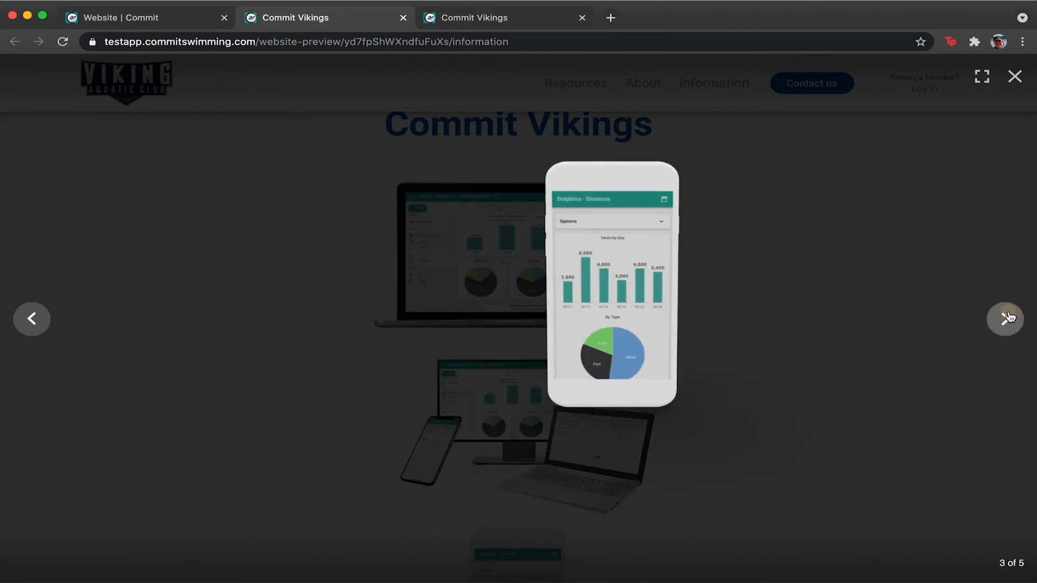
{"action": "left_click", "coordinate": [1006, 319]}
{"action": "left_click", "coordinate": [874, 228]}
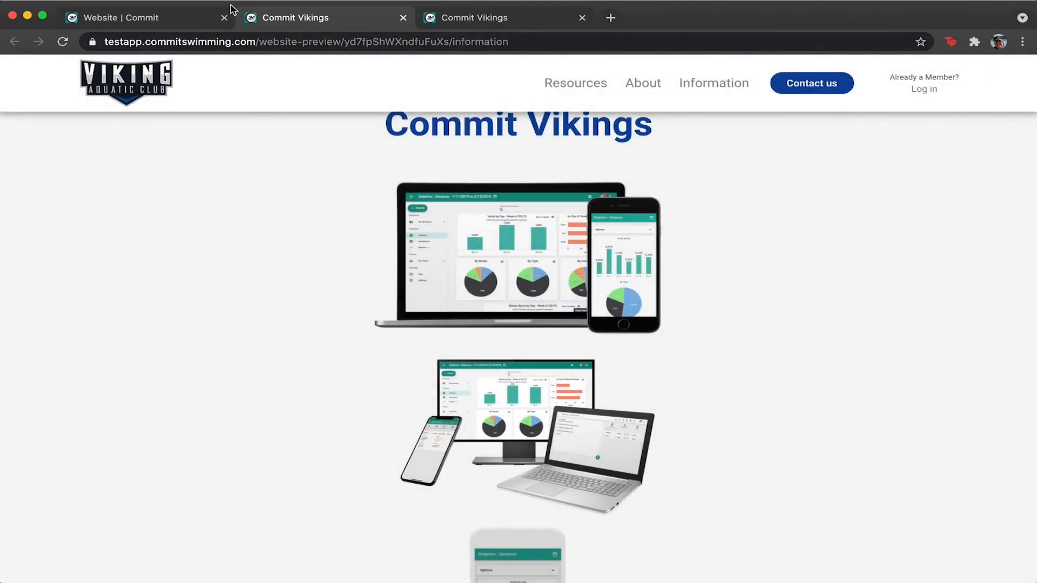
{"action": "left_click", "coordinate": [167, 15]}
Switch the Image Gallery to Slider display, save it, and close the duplicate preview tab.
{"action": "left_click", "coordinate": [778, 155]}
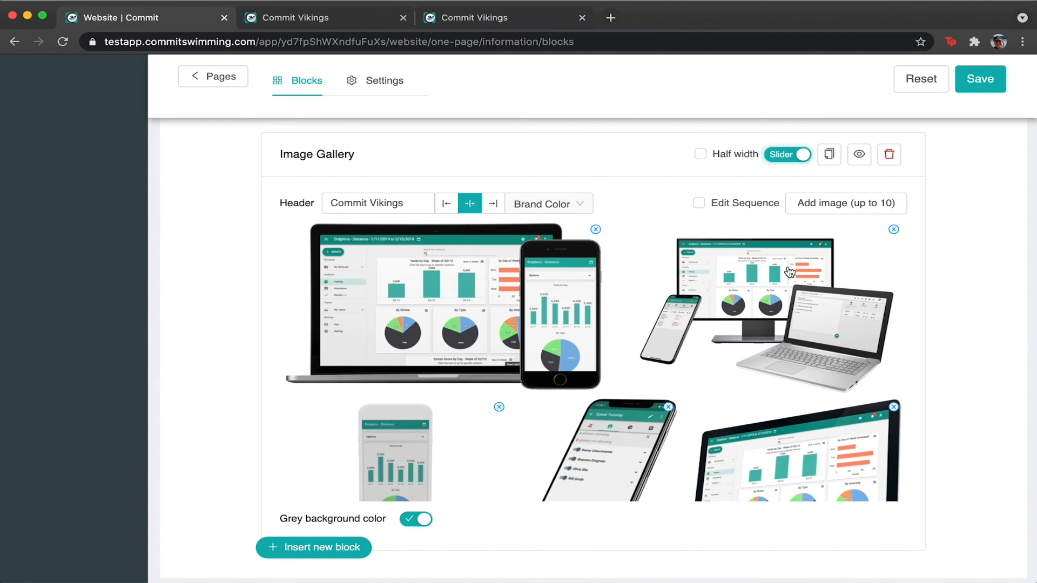
{"action": "left_click", "coordinate": [982, 76]}
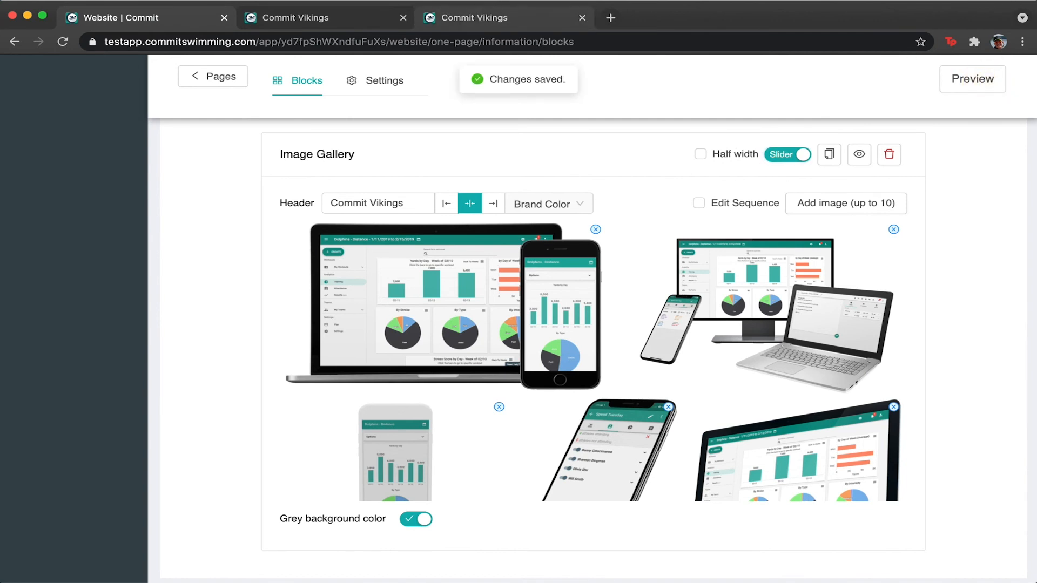
{"action": "left_click", "coordinate": [588, 20]}
{"action": "left_click", "coordinate": [582, 20]}
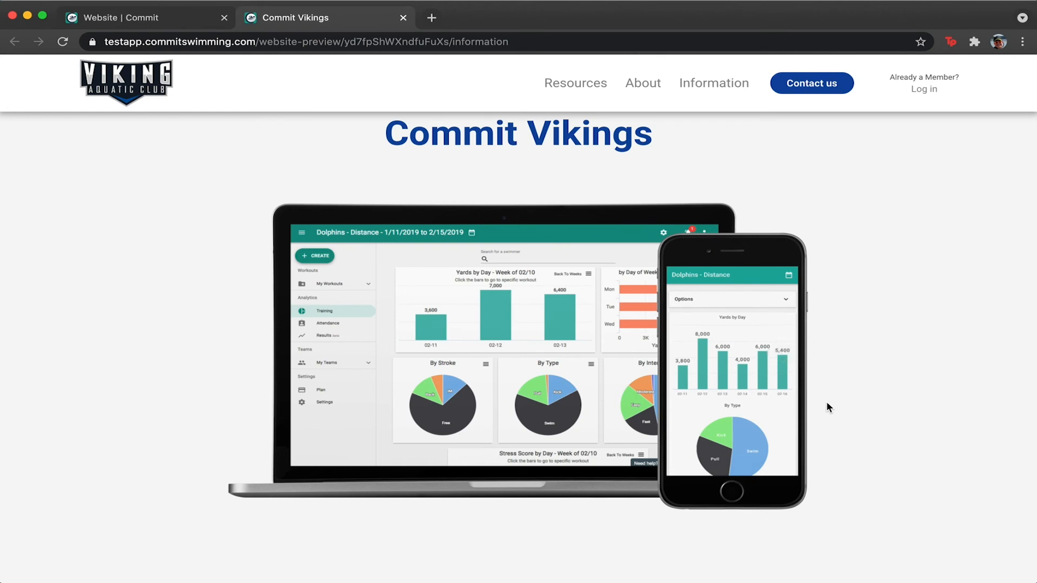
Advance the preview carousel through the phone slides to the iMac slide.
{"action": "mouse_move", "coordinate": [802, 364]}
{"action": "left_click", "coordinate": [789, 360]}
{"action": "left_click", "coordinate": [790, 362]}
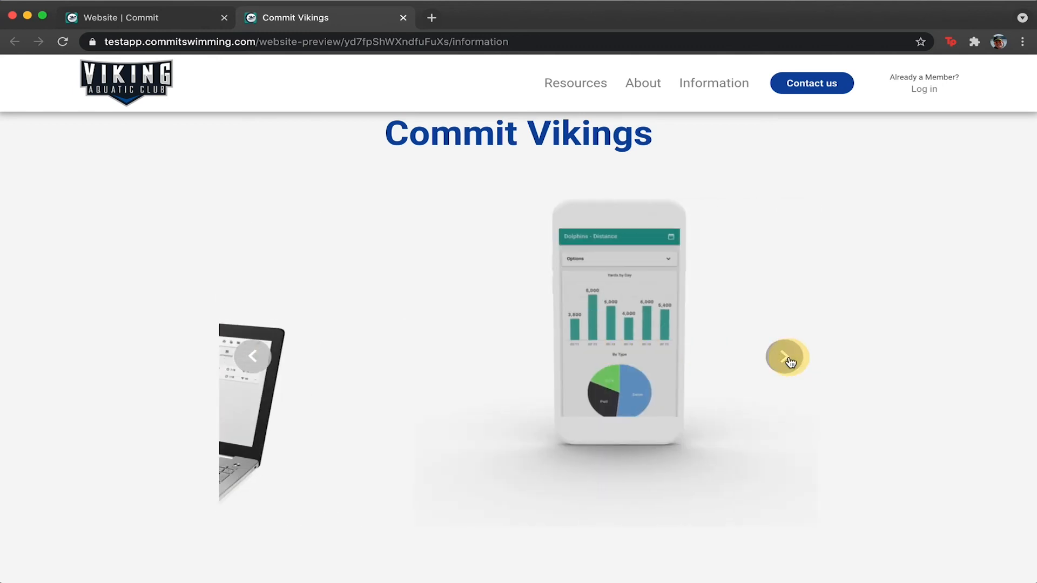
{"action": "left_click", "coordinate": [787, 359]}
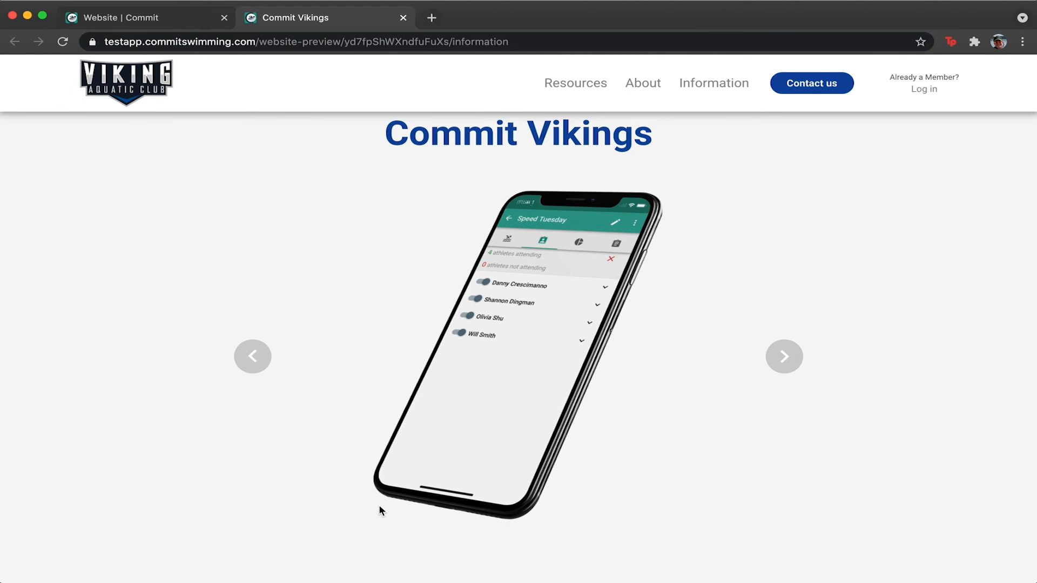
{"action": "scroll", "coordinate": [379, 510], "scroll_direction": "down", "scroll_amount": 1}
{"action": "left_click", "coordinate": [801, 330]}
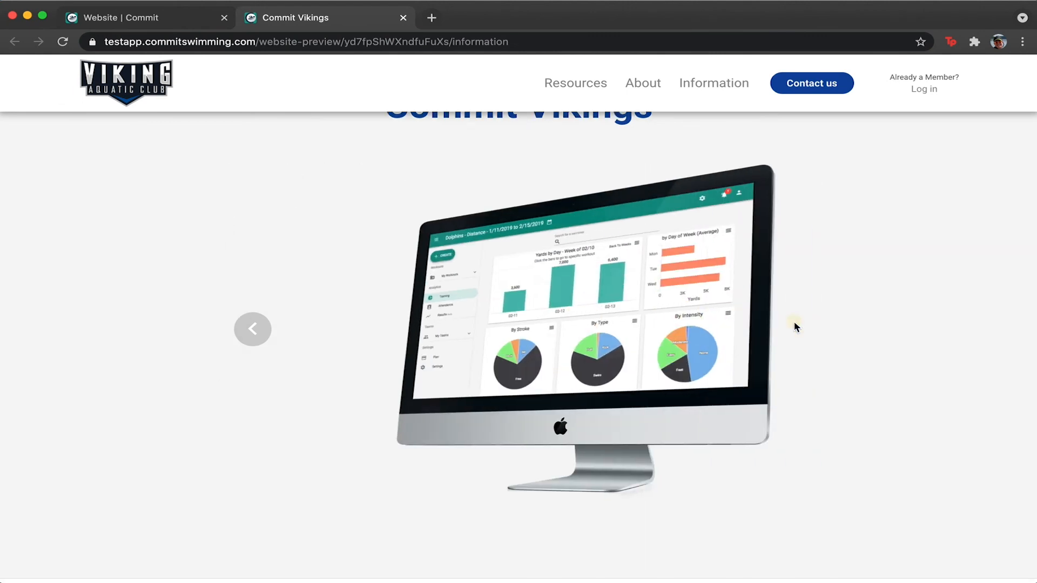
{"action": "left_click", "coordinate": [158, 18]}
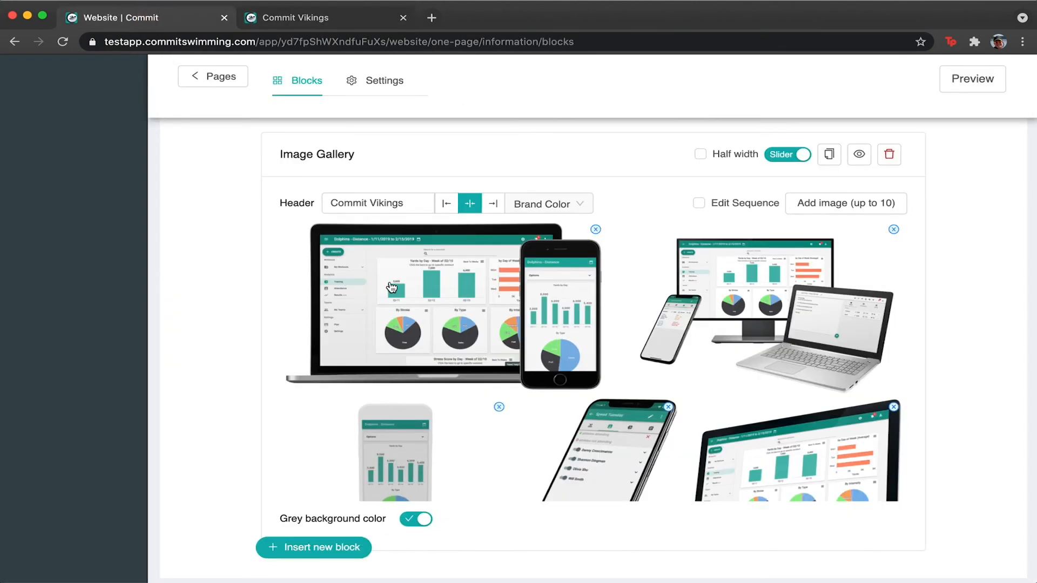
Reorder the gallery with Edit Sequence, moving the phone image earlier, and save.
{"action": "scroll", "coordinate": [391, 287], "scroll_direction": "down", "scroll_amount": 3}
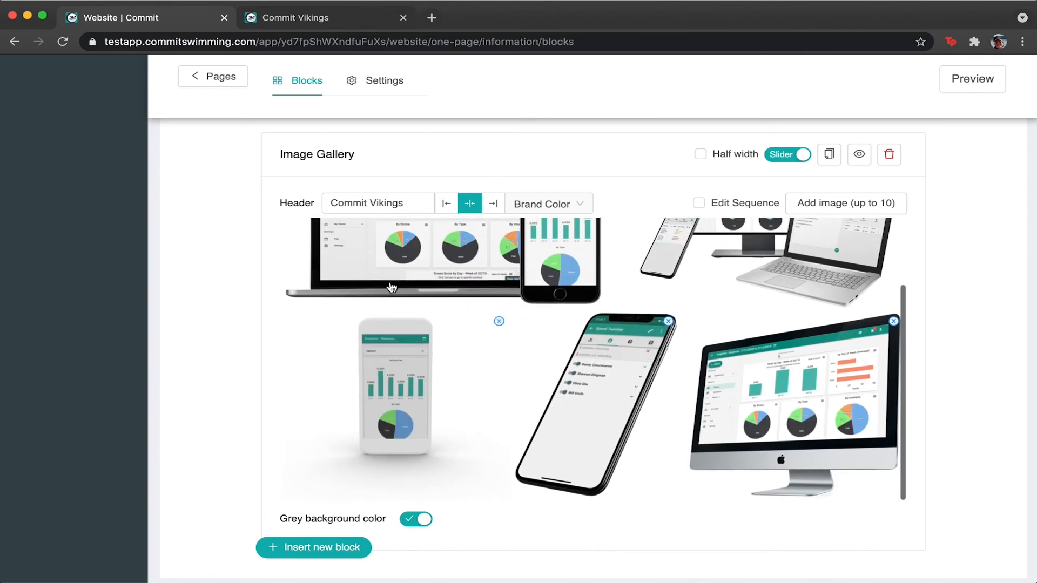
{"action": "left_click", "coordinate": [699, 203]}
{"action": "left_click", "coordinate": [700, 205]}
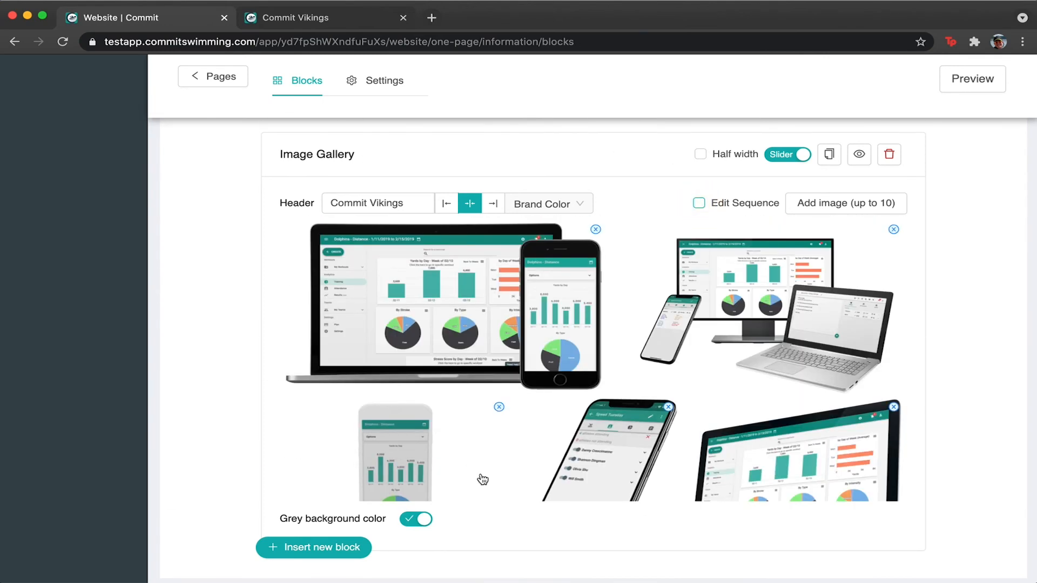
{"action": "left_click", "coordinate": [700, 203]}
{"action": "left_click_drag", "start_coordinate": [604, 303], "coordinate": [768, 312]}
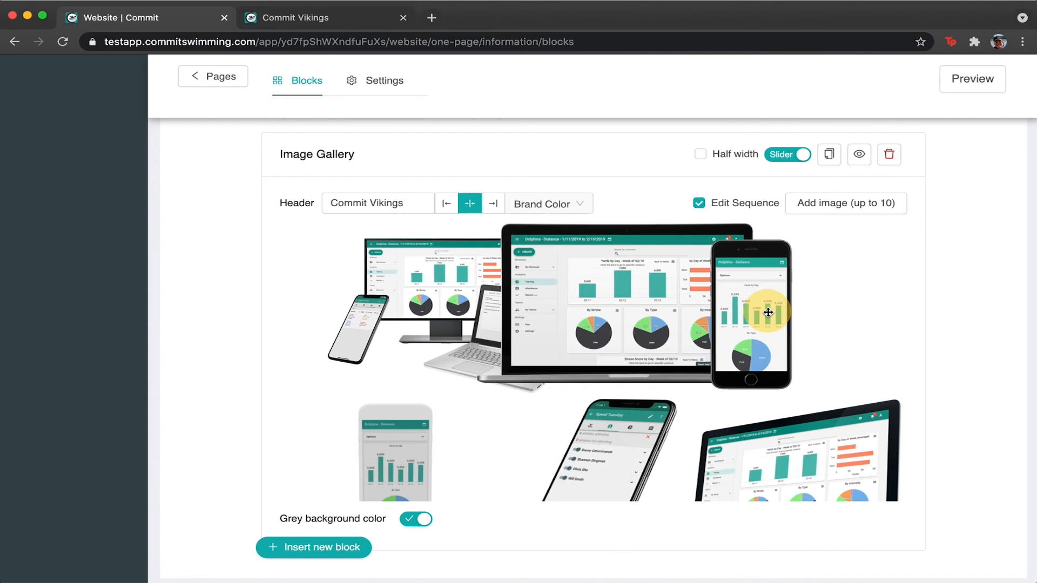
{"action": "left_click_drag", "start_coordinate": [620, 413], "coordinate": [582, 227]}
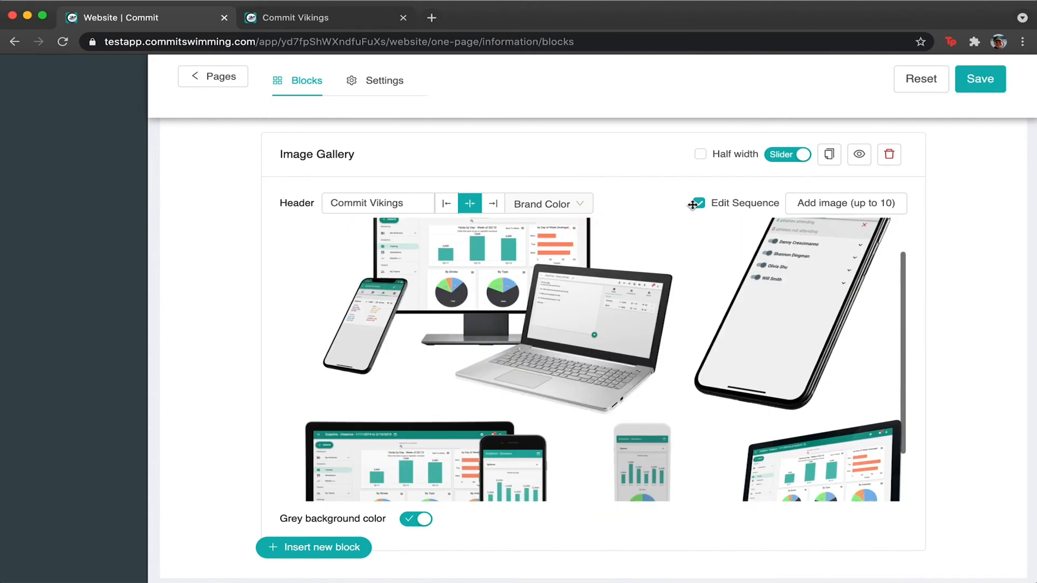
{"action": "left_click", "coordinate": [694, 204]}
{"action": "scroll", "coordinate": [431, 347], "scroll_direction": "down", "scroll_amount": 2}
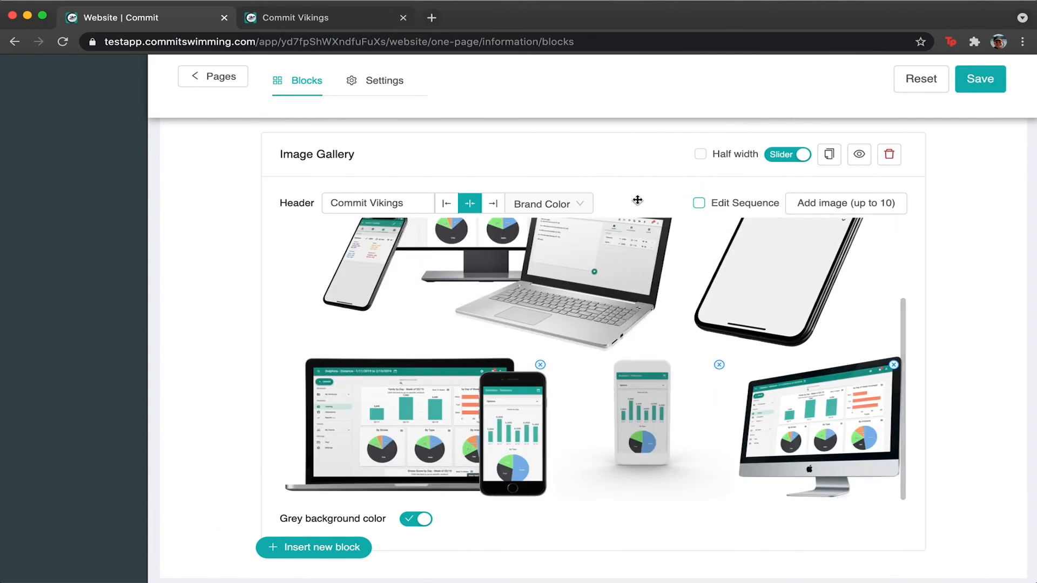
{"action": "left_click", "coordinate": [979, 78]}
Add a File Downloads block below the gallery.
{"action": "scroll", "coordinate": [315, 486], "scroll_direction": "down", "scroll_amount": 2}
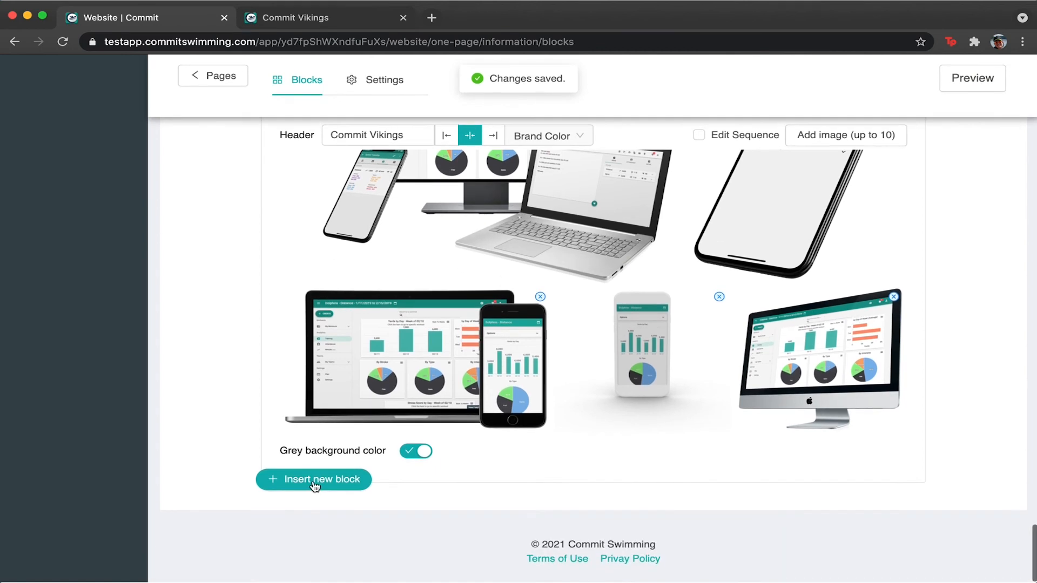
{"action": "left_click", "coordinate": [315, 486]}
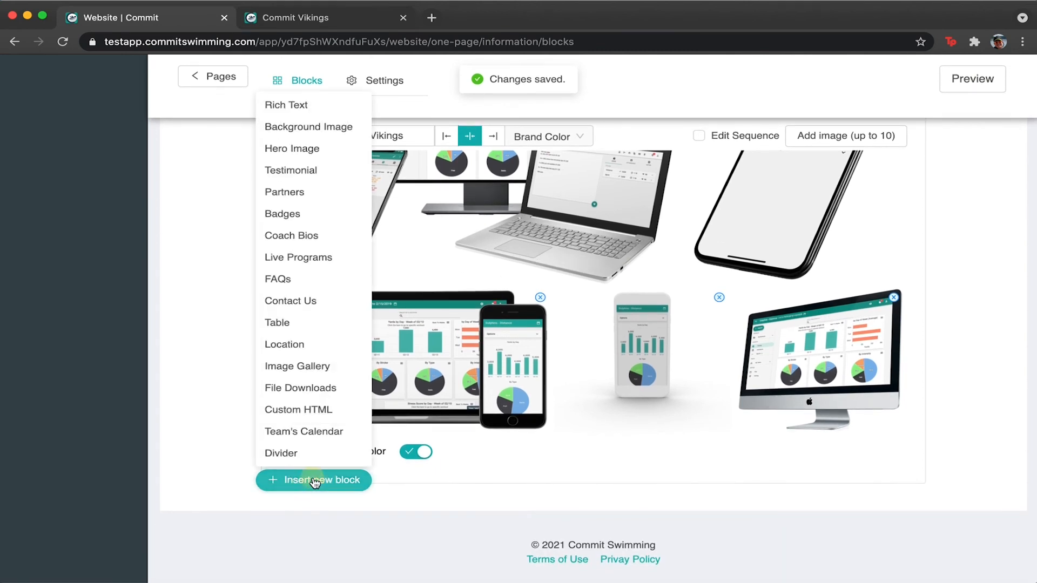
{"action": "left_click", "coordinate": [300, 387]}
{"action": "scroll", "coordinate": [366, 537], "scroll_direction": "down", "scroll_amount": 4}
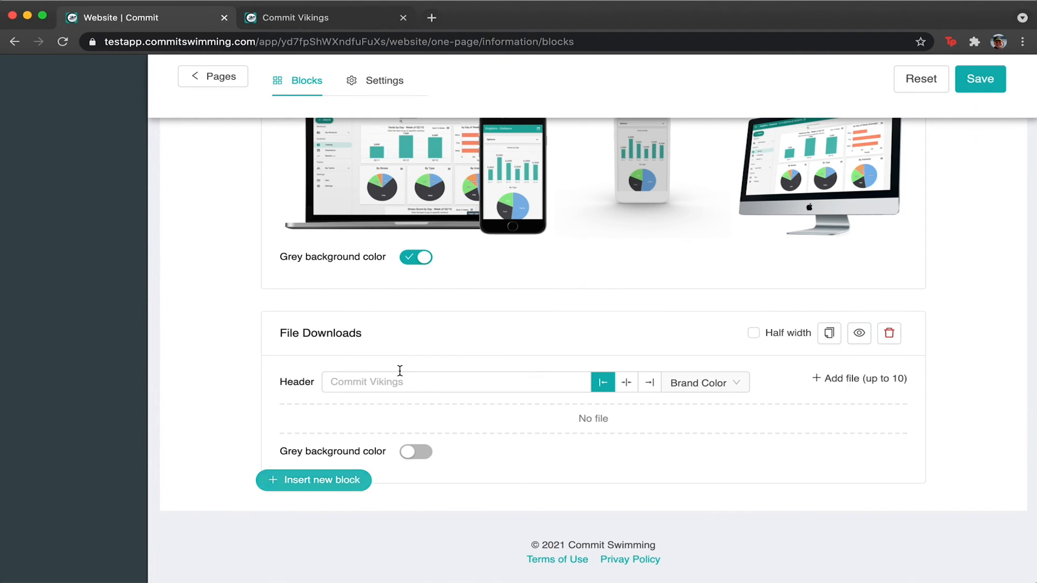
Add an empty Custom HTML block after File Downloads and focus its textarea.
{"action": "left_click", "coordinate": [355, 379]}
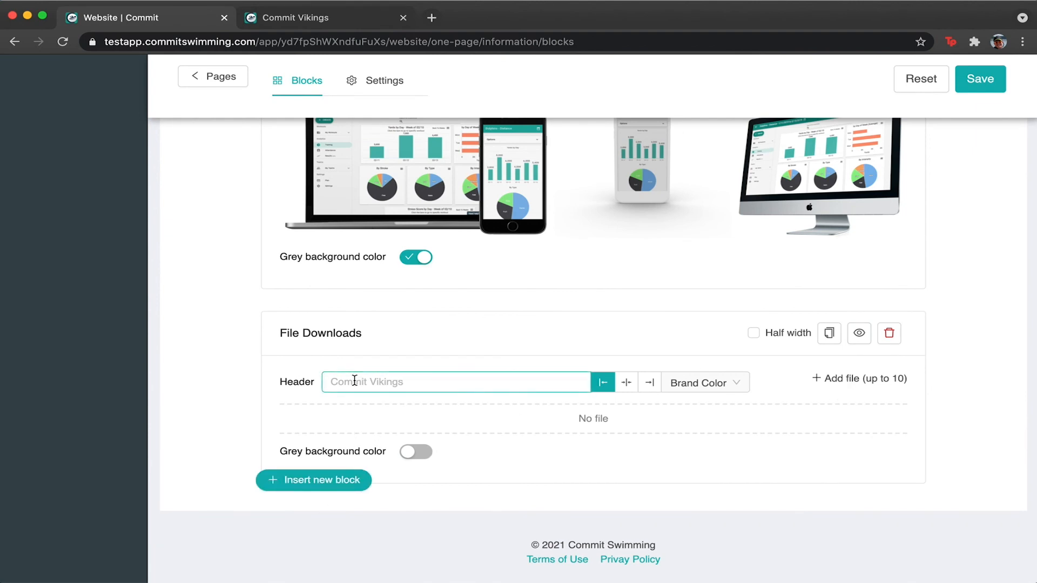
{"action": "left_click", "coordinate": [314, 479]}
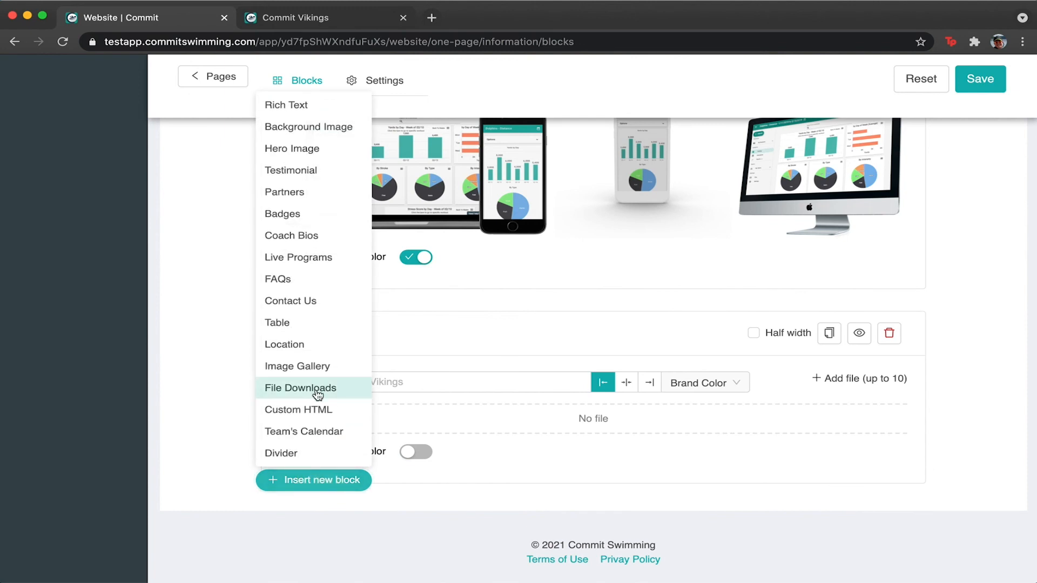
{"action": "left_click", "coordinate": [316, 411]}
{"action": "left_click", "coordinate": [451, 365]}
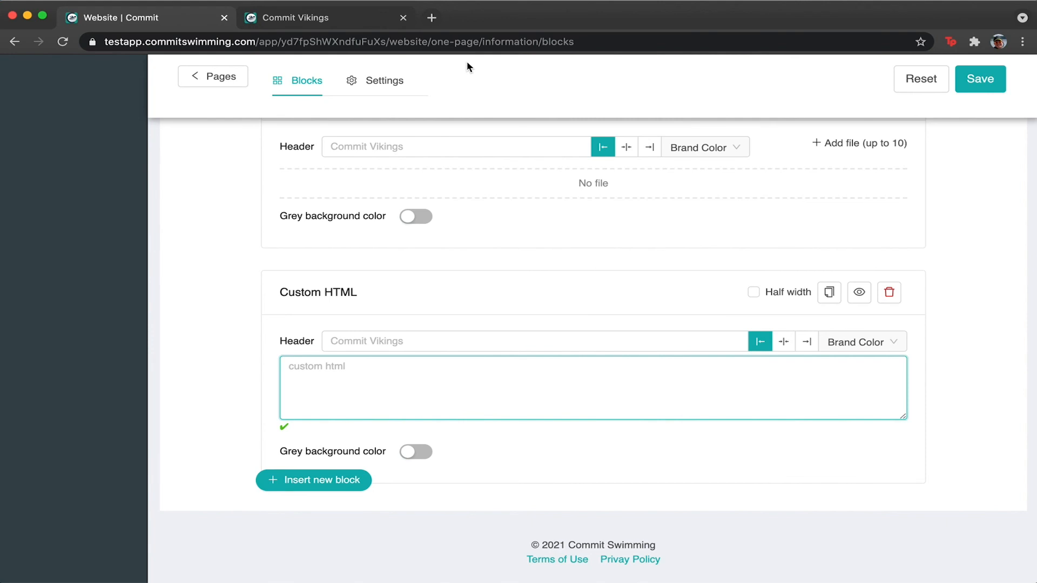
Load the Commit Swimming homepage in a new browser tab.
{"action": "left_click", "coordinate": [432, 17]}
{"action": "type", "text": "c"}
{"action": "key", "text": "Return"}
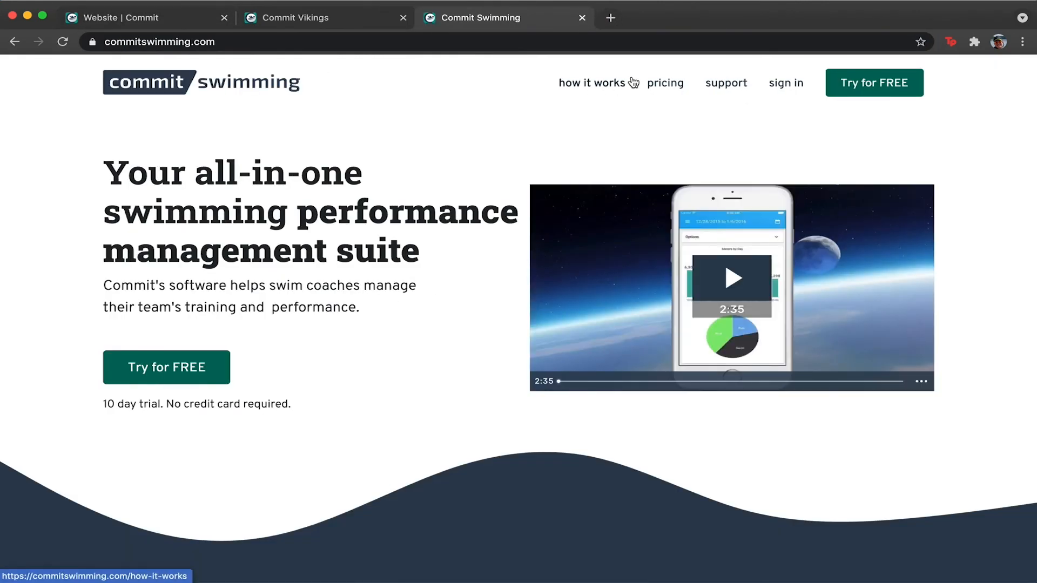
Copy the embed code of the Your Workouts > Writing Workouts - Best Practices support video.
{"action": "left_click", "coordinate": [726, 85]}
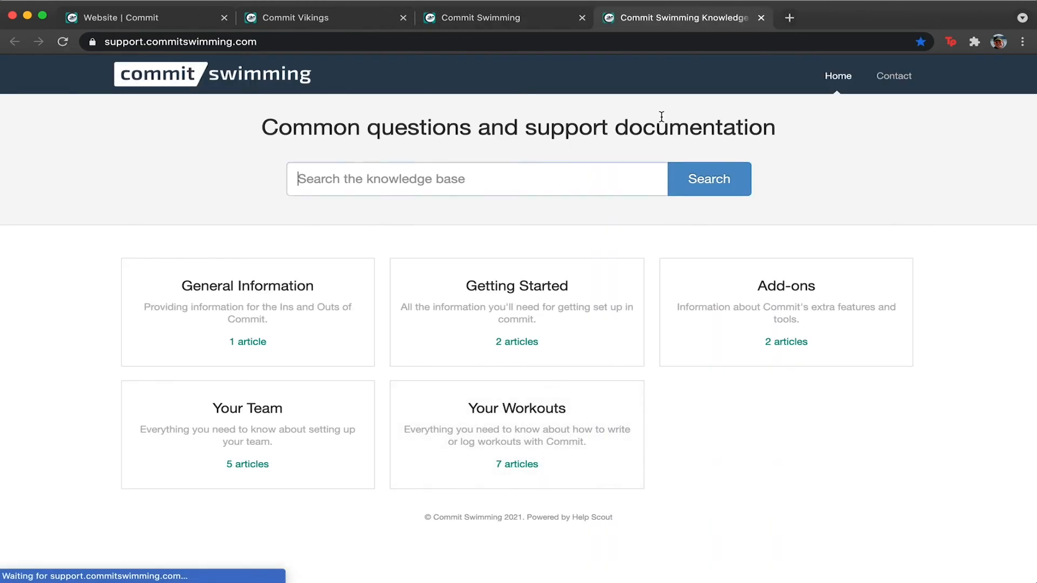
{"action": "left_click", "coordinate": [505, 408]}
{"action": "left_click", "coordinate": [451, 214]}
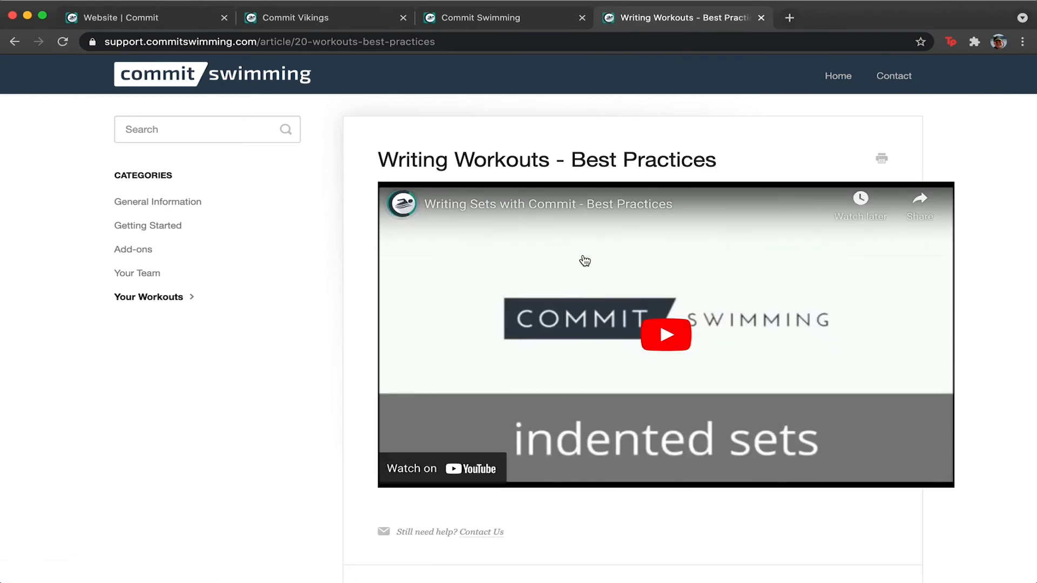
{"action": "right_click", "coordinate": [577, 260]}
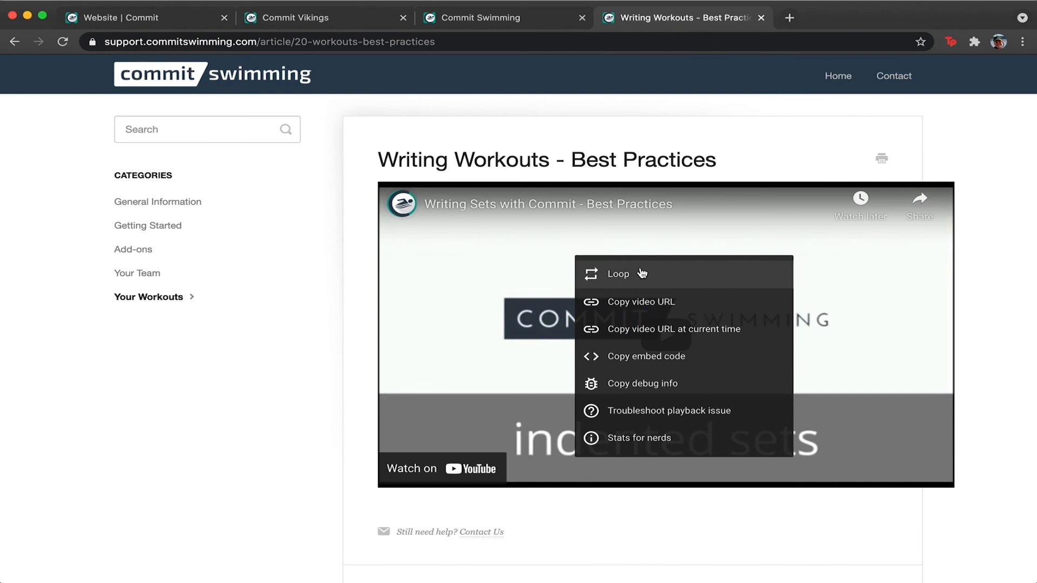
{"action": "left_click", "coordinate": [648, 359]}
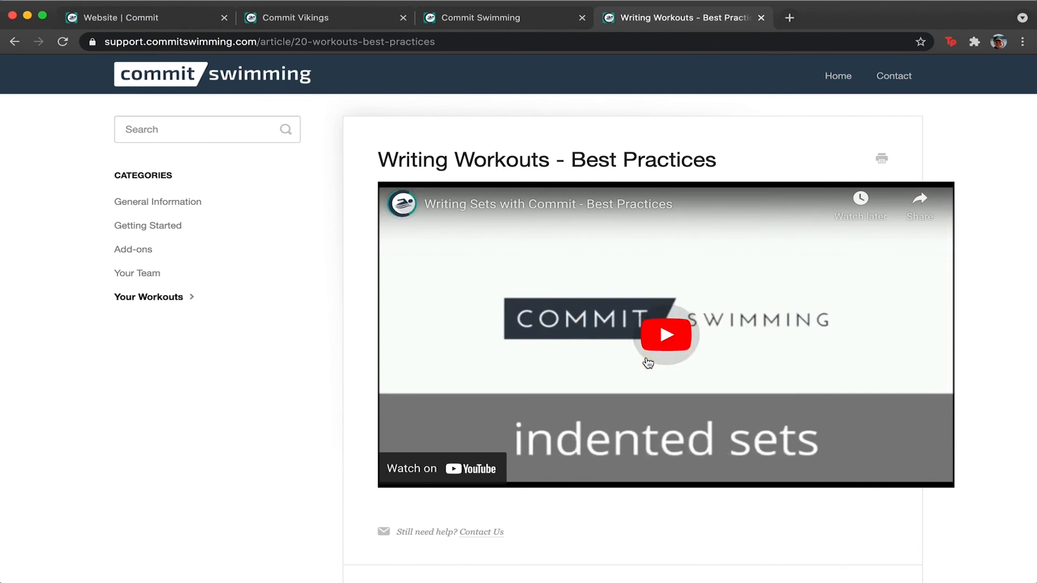
{"action": "left_click", "coordinate": [462, 15]}
{"action": "left_click", "coordinate": [354, 19]}
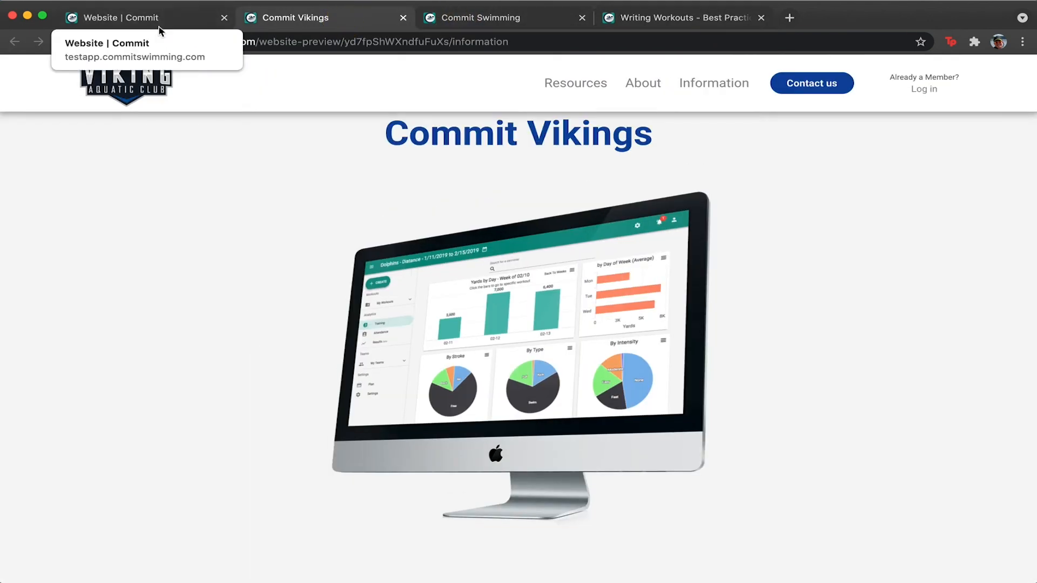
{"action": "left_click", "coordinate": [162, 21]}
Paste the YouTube iframe embed code into the Custom HTML block and save.
{"action": "key", "text": "super+v"}
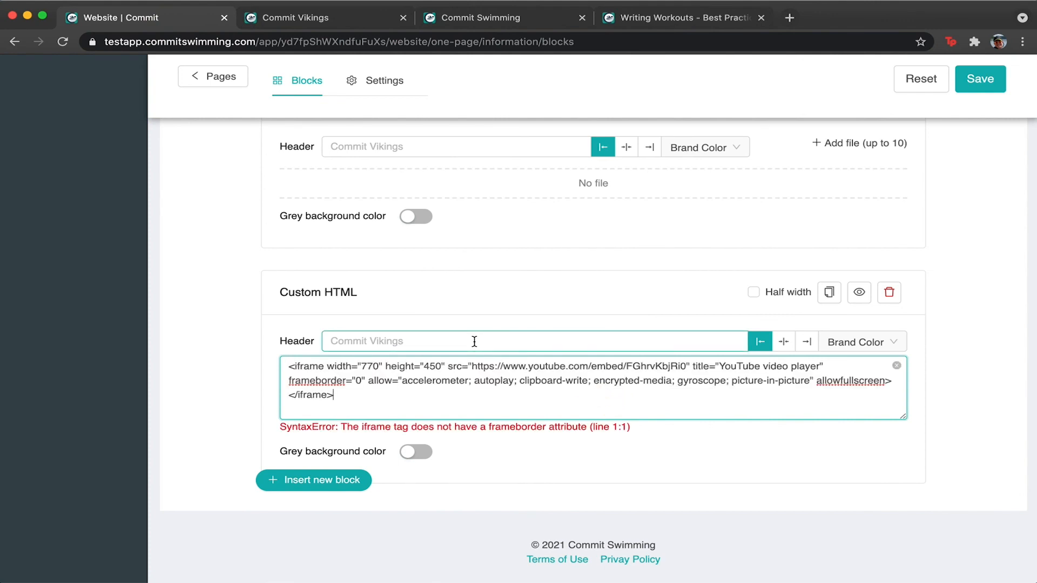
{"action": "left_click", "coordinate": [944, 371]}
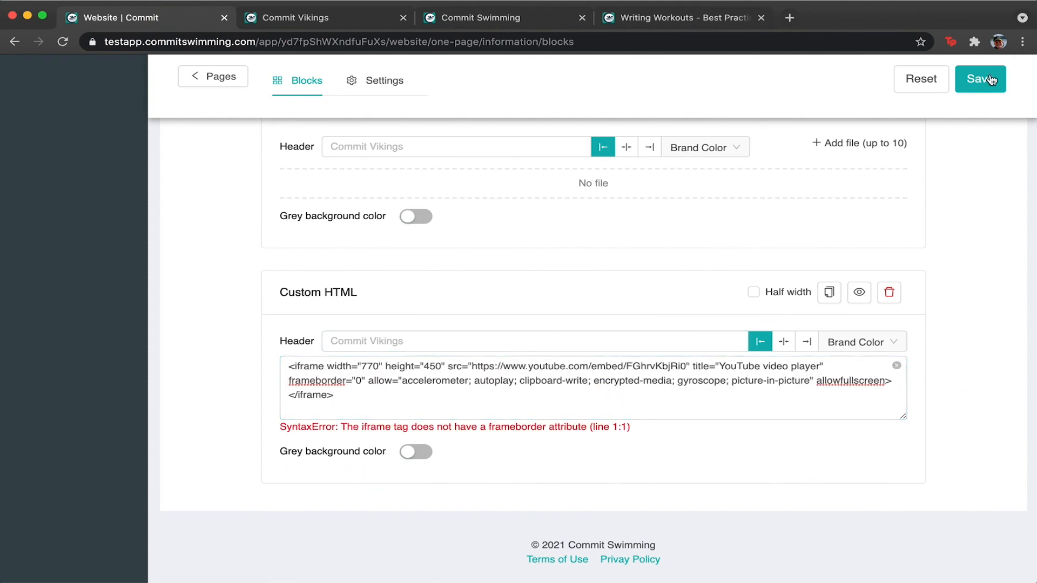
{"action": "left_click", "coordinate": [980, 79]}
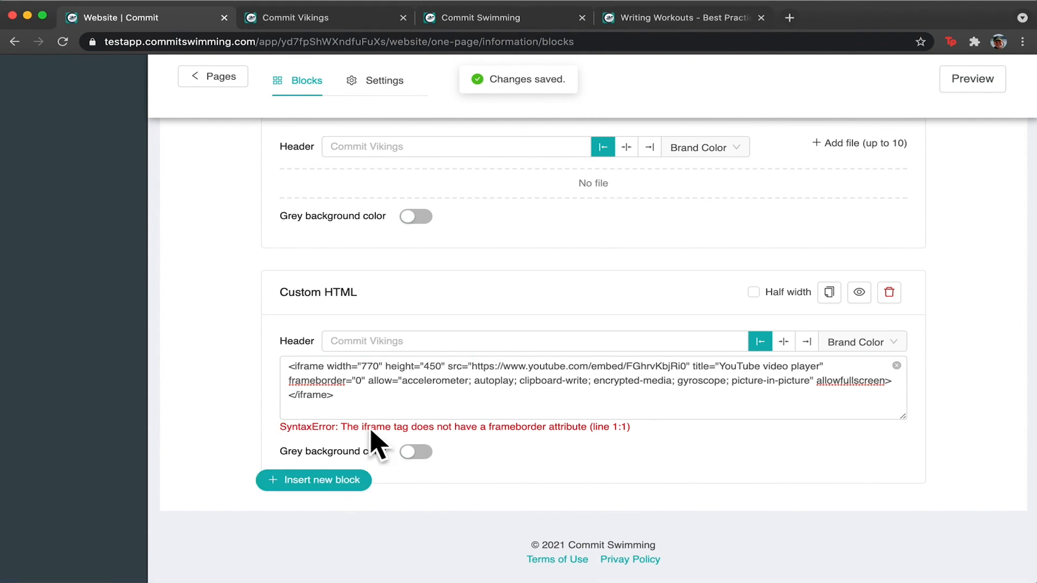
Open a fresh preview and close the old preview, homepage and help article tabs.
{"action": "left_click", "coordinate": [982, 79]}
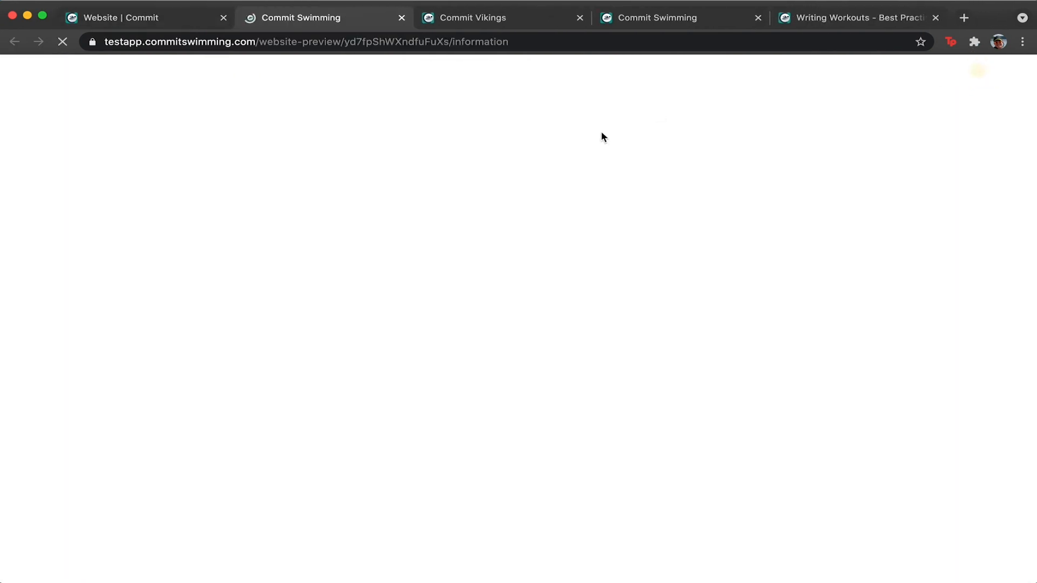
{"action": "left_click", "coordinate": [577, 13]}
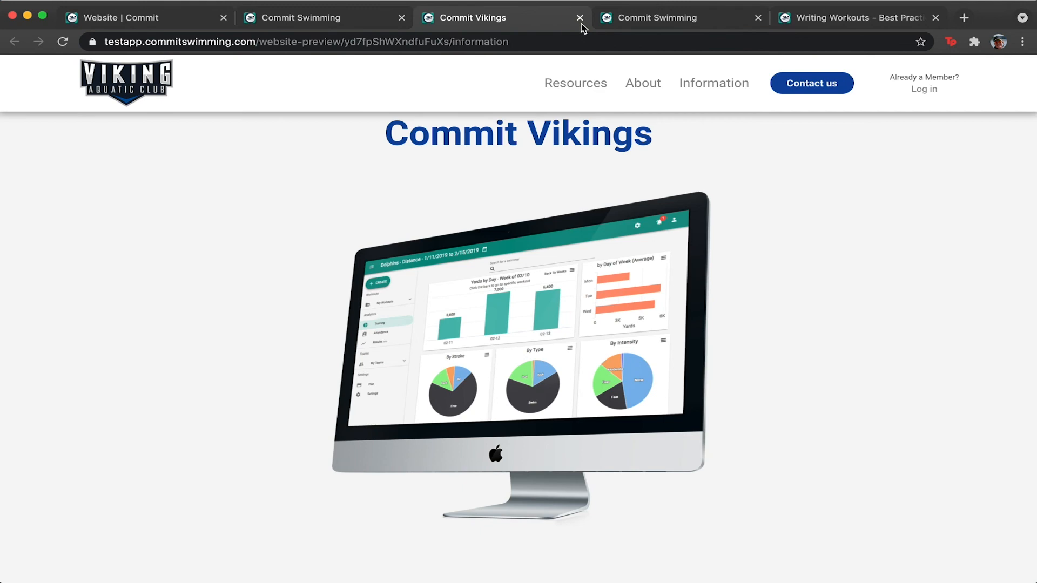
{"action": "left_click", "coordinate": [580, 17]}
{"action": "left_click", "coordinate": [581, 18]}
{"action": "left_click", "coordinate": [581, 18]}
{"action": "scroll", "coordinate": [537, 261], "scroll_direction": "down", "scroll_amount": 20}
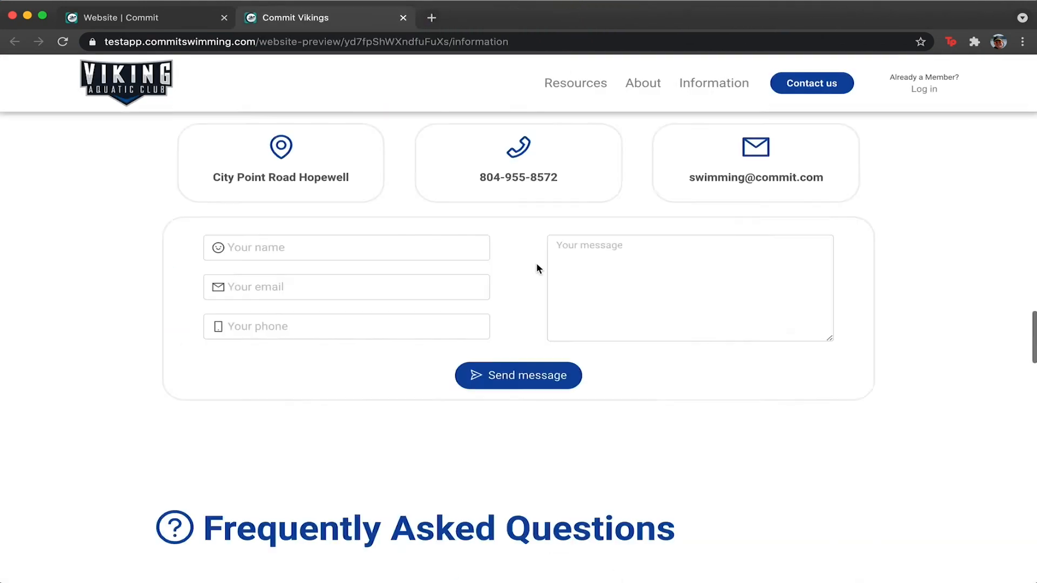
{"action": "scroll", "coordinate": [537, 263], "scroll_direction": "down", "scroll_amount": 5}
{"action": "scroll", "coordinate": [536, 265], "scroll_direction": "up", "scroll_amount": 3}
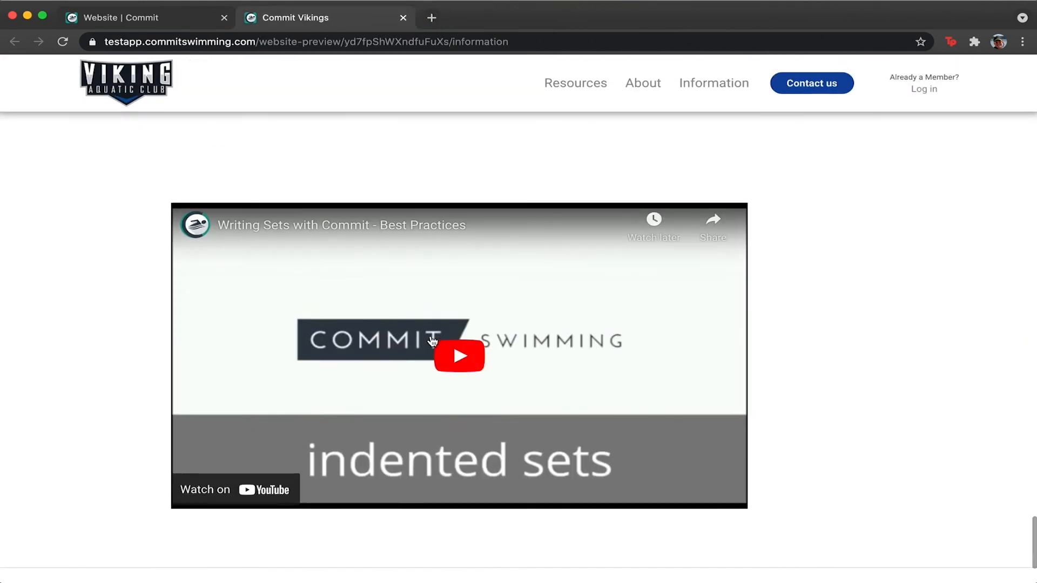
{"action": "scroll", "coordinate": [555, 359], "scroll_direction": "up", "scroll_amount": 3}
{"action": "scroll", "coordinate": [553, 356], "scroll_direction": "down", "scroll_amount": 3}
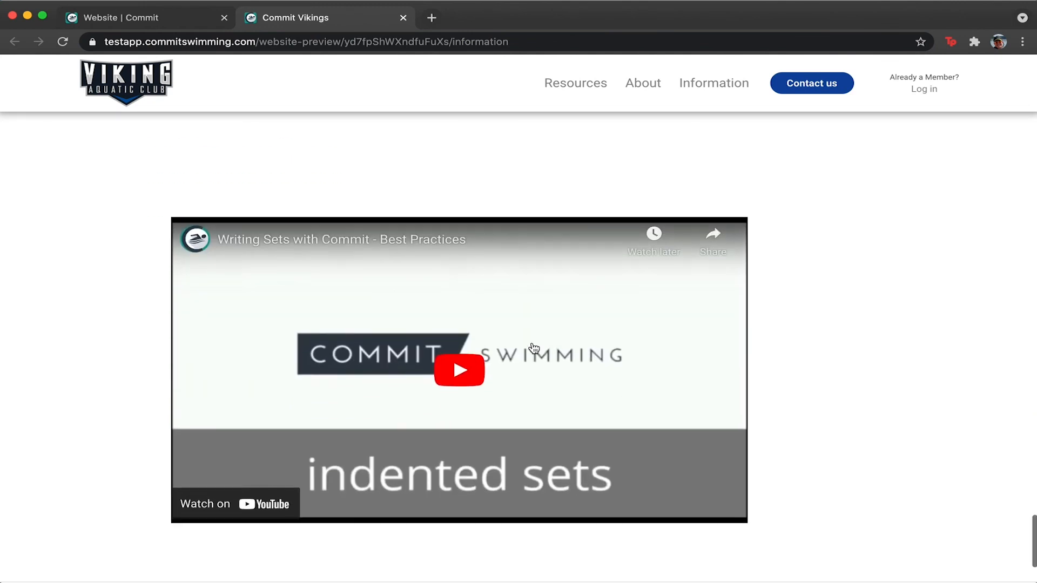
Play and pause the embedded video, then return to the Custom HTML block.
{"action": "left_click", "coordinate": [462, 395]}
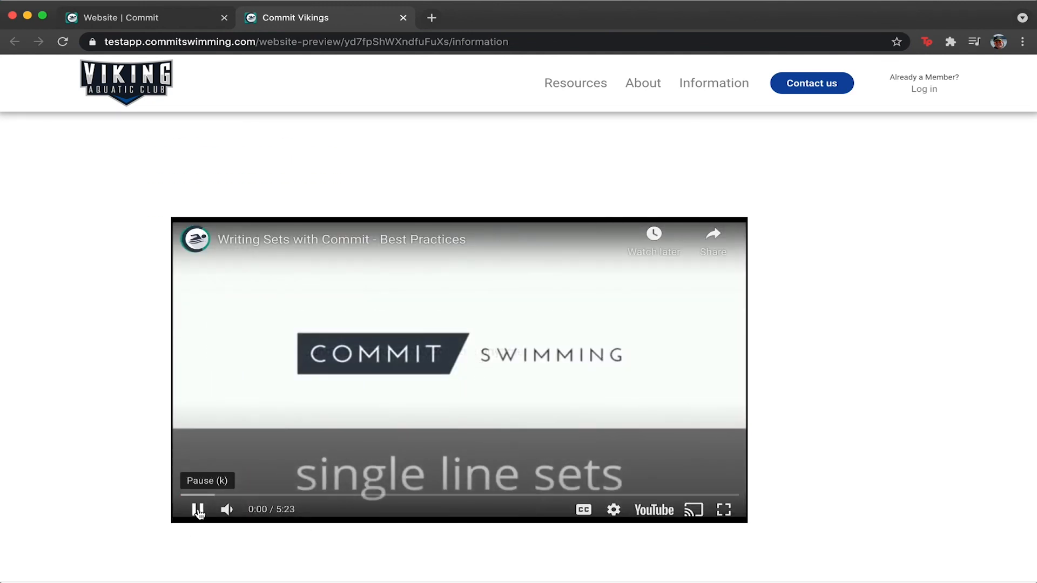
{"action": "left_click", "coordinate": [199, 511]}
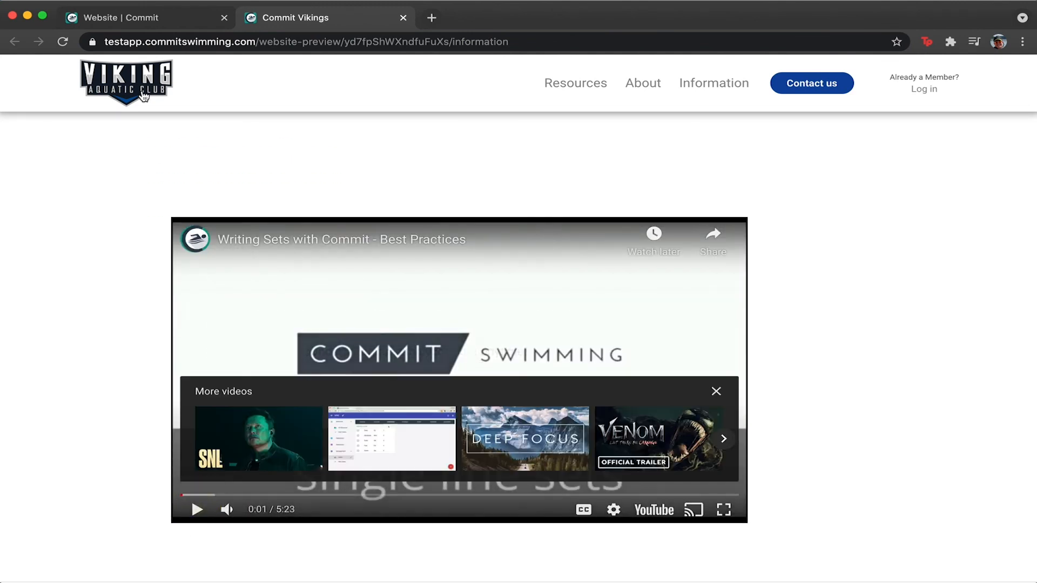
{"action": "left_click", "coordinate": [140, 18]}
{"action": "left_click", "coordinate": [383, 385]}
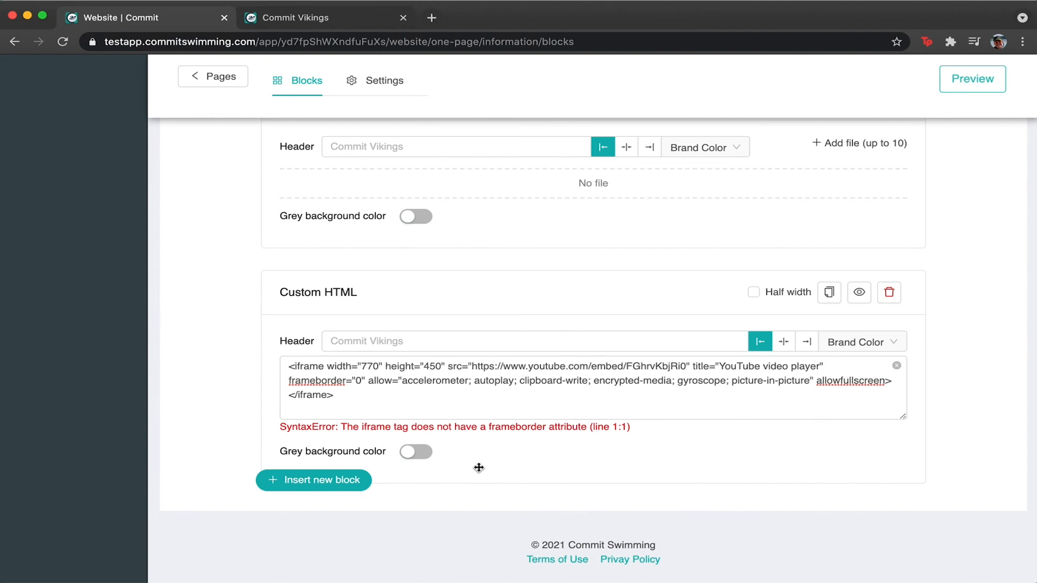
Add a Team's Calendar block, unchecking meet registrations, program registrations, practices and meets.
{"action": "left_click", "coordinate": [291, 488]}
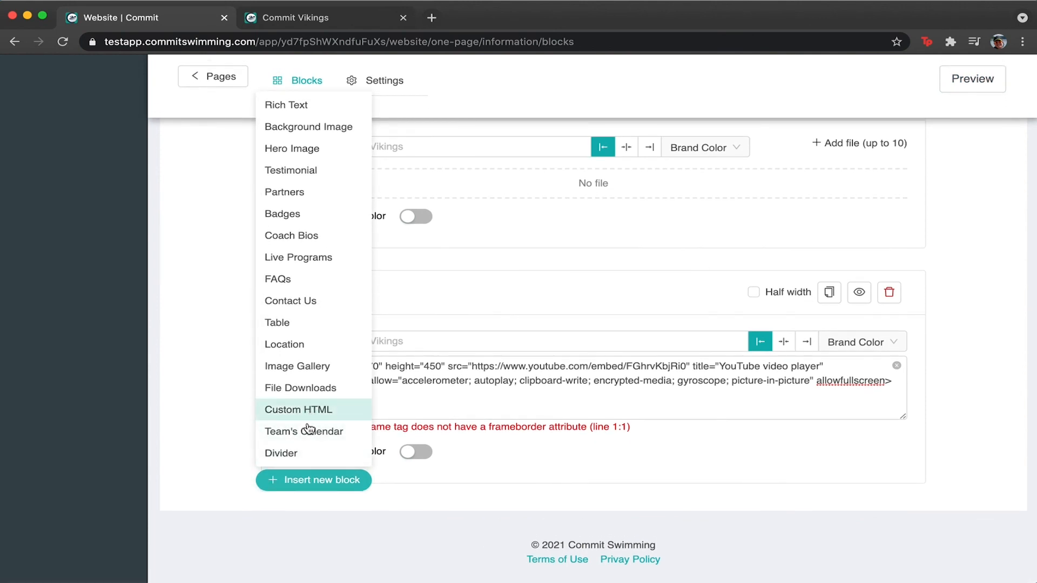
{"action": "left_click", "coordinate": [306, 431]}
{"action": "scroll", "coordinate": [309, 432], "scroll_direction": "down", "scroll_amount": 8}
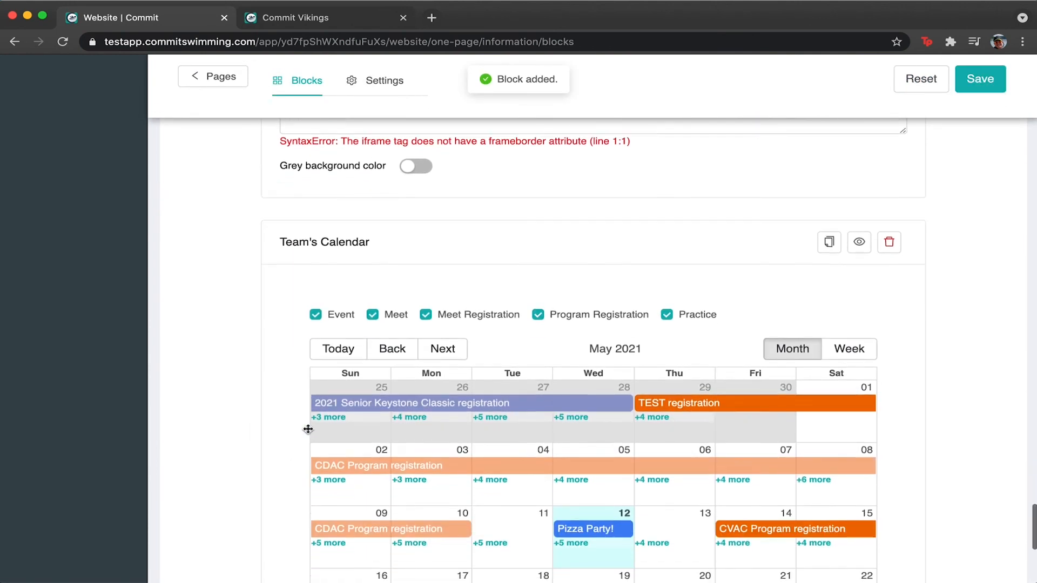
{"action": "left_click", "coordinate": [425, 163]}
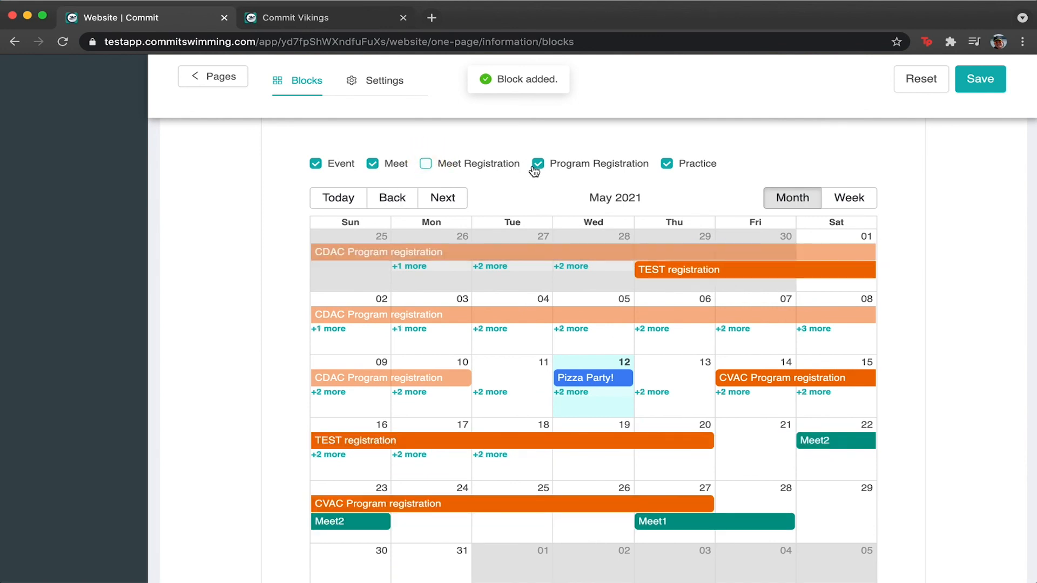
{"action": "left_click", "coordinate": [537, 165]}
{"action": "left_click", "coordinate": [666, 163]}
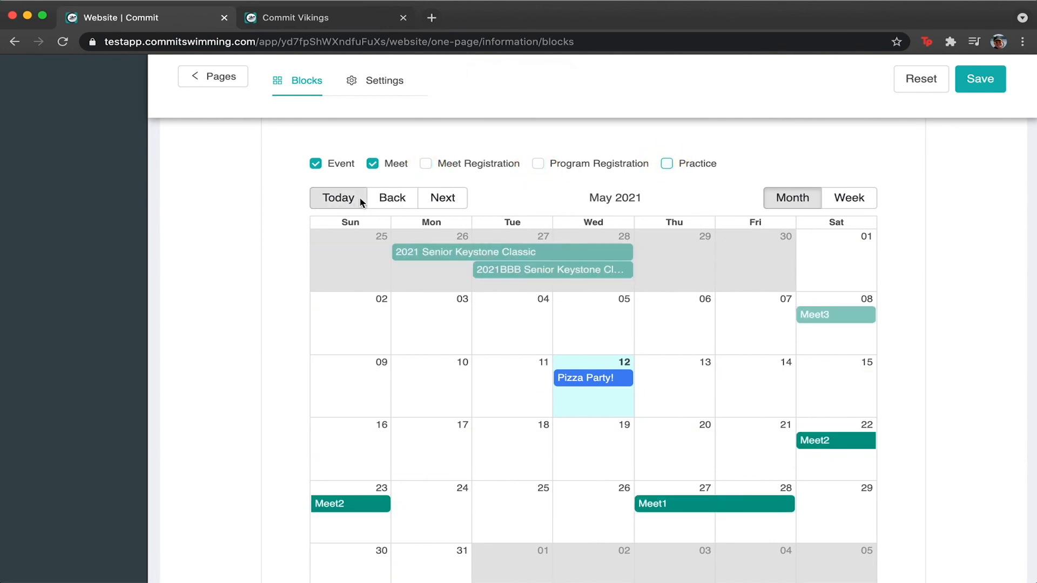
{"action": "scroll", "coordinate": [597, 282], "scroll_direction": "up", "scroll_amount": 2}
{"action": "left_click", "coordinate": [373, 271]}
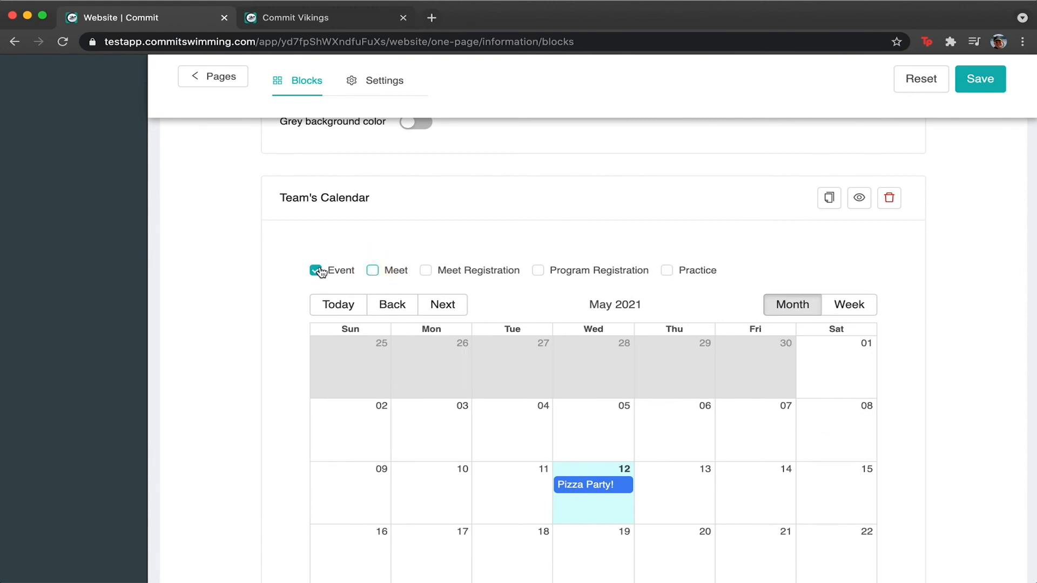
Save the calendar block, then re-toggle its events, registrations and practices checkboxes.
{"action": "scroll", "coordinate": [470, 475], "scroll_direction": "down", "scroll_amount": 3}
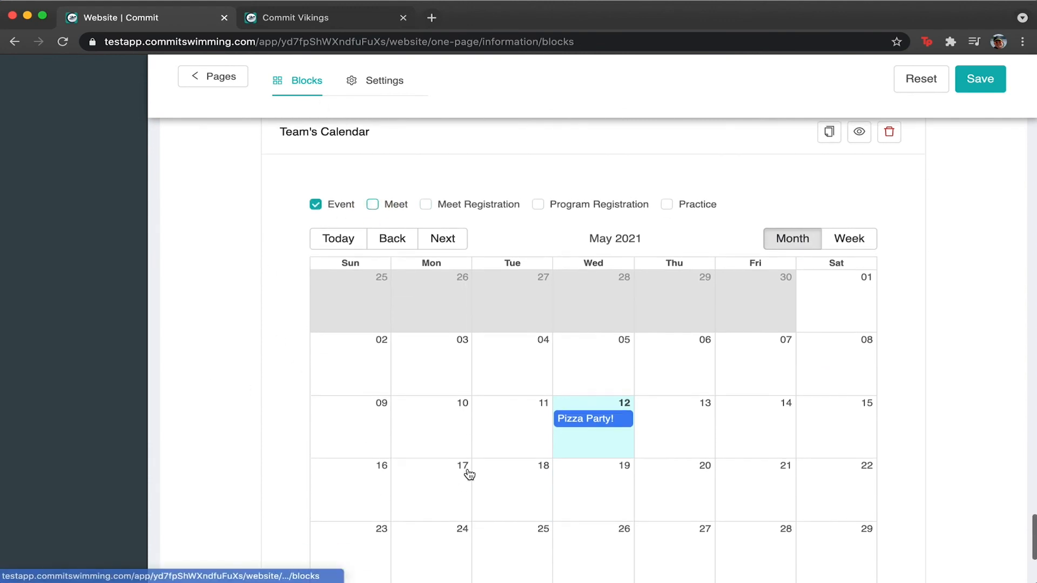
{"action": "left_click", "coordinate": [316, 196]}
{"action": "left_click", "coordinate": [538, 197]}
{"action": "left_click", "coordinate": [425, 197]}
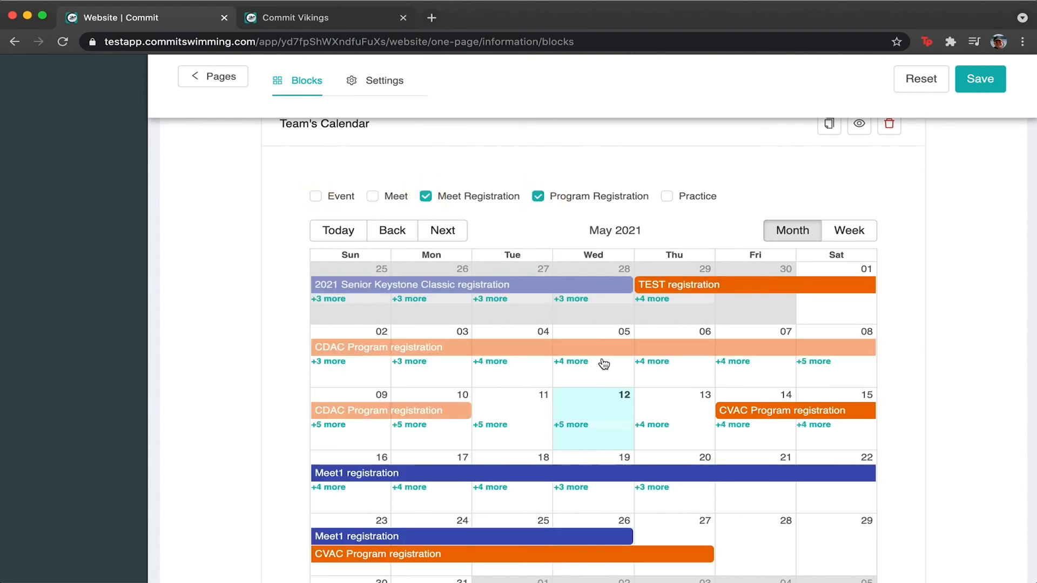
{"action": "left_click", "coordinate": [972, 81]}
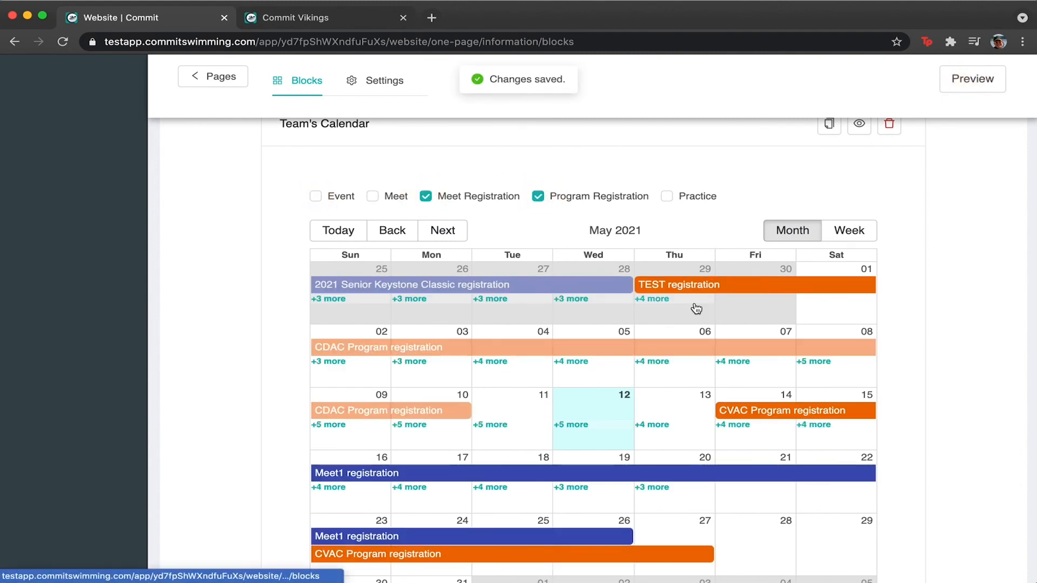
{"action": "left_click", "coordinate": [538, 197]}
{"action": "left_click", "coordinate": [425, 197]}
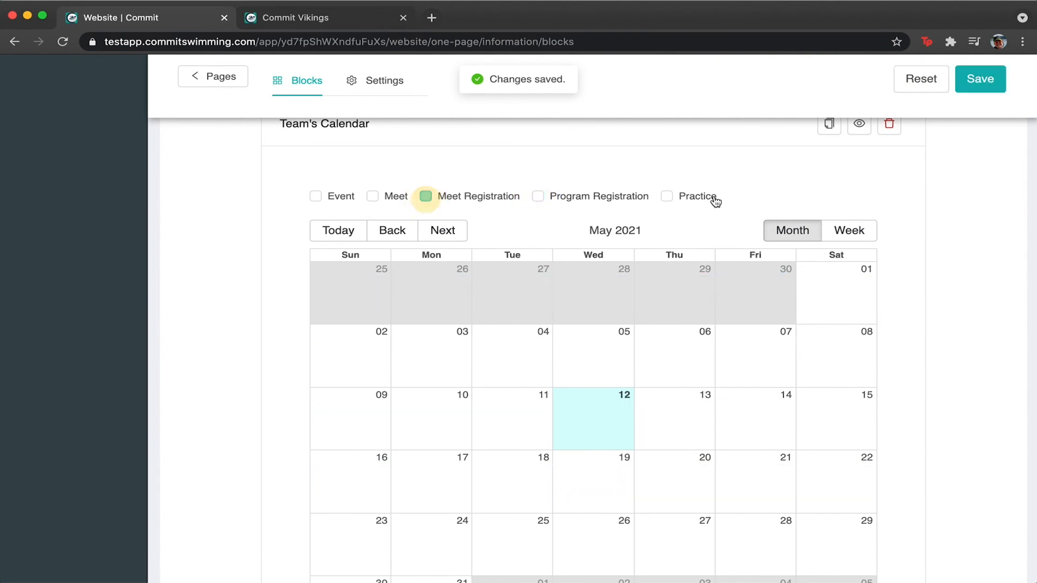
{"action": "left_click", "coordinate": [657, 196]}
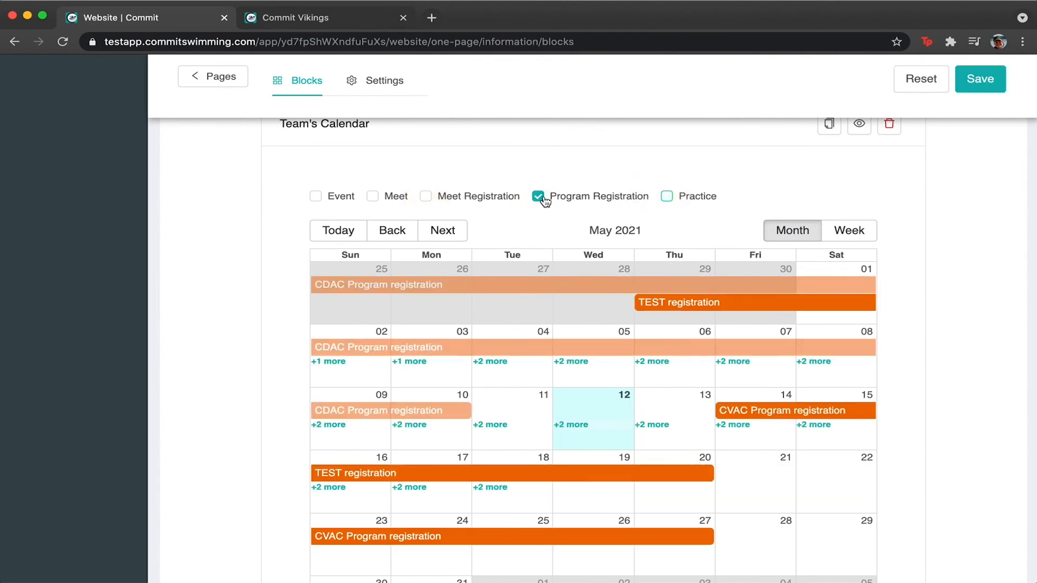
{"action": "left_click", "coordinate": [538, 196]}
{"action": "left_click", "coordinate": [668, 196]}
{"action": "left_click", "coordinate": [316, 197]}
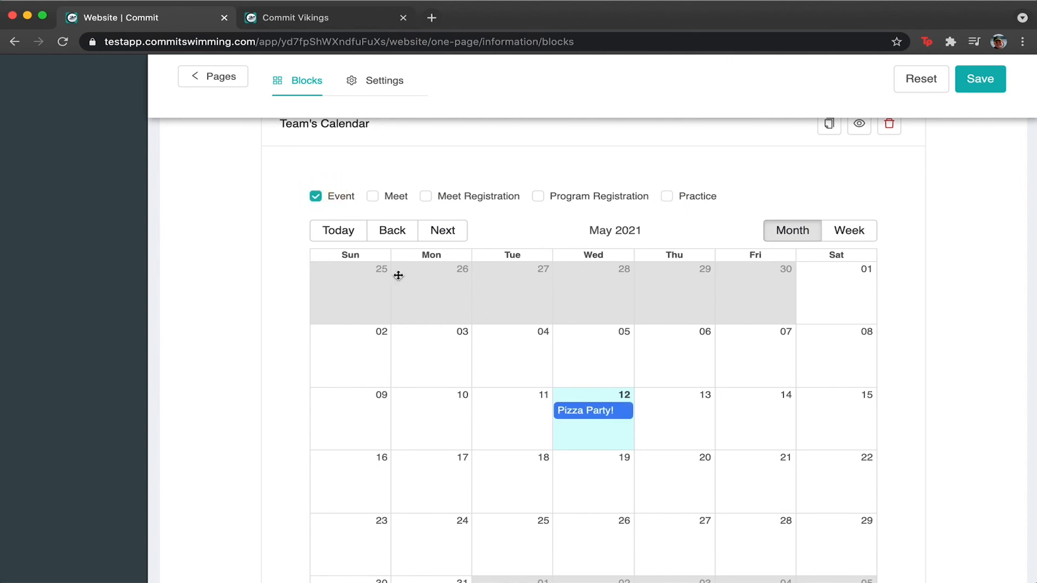
Leave only Meet Registration and Program Registration checked in the calendar filters.
{"action": "scroll", "coordinate": [369, 316], "scroll_direction": "down", "scroll_amount": 4}
{"action": "scroll", "coordinate": [409, 268], "scroll_direction": "up", "scroll_amount": 10}
{"action": "scroll", "coordinate": [545, 405], "scroll_direction": "down", "scroll_amount": 2}
{"action": "scroll", "coordinate": [545, 405], "scroll_direction": "down", "scroll_amount": 2}
{"action": "scroll", "coordinate": [318, 319], "scroll_direction": "down", "scroll_amount": 1}
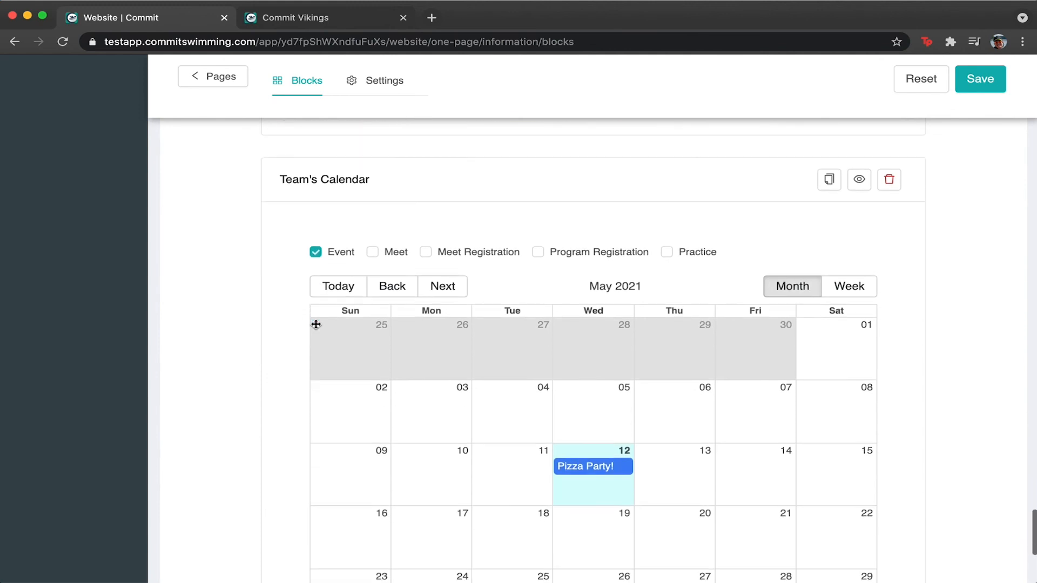
{"action": "left_click", "coordinate": [315, 252]}
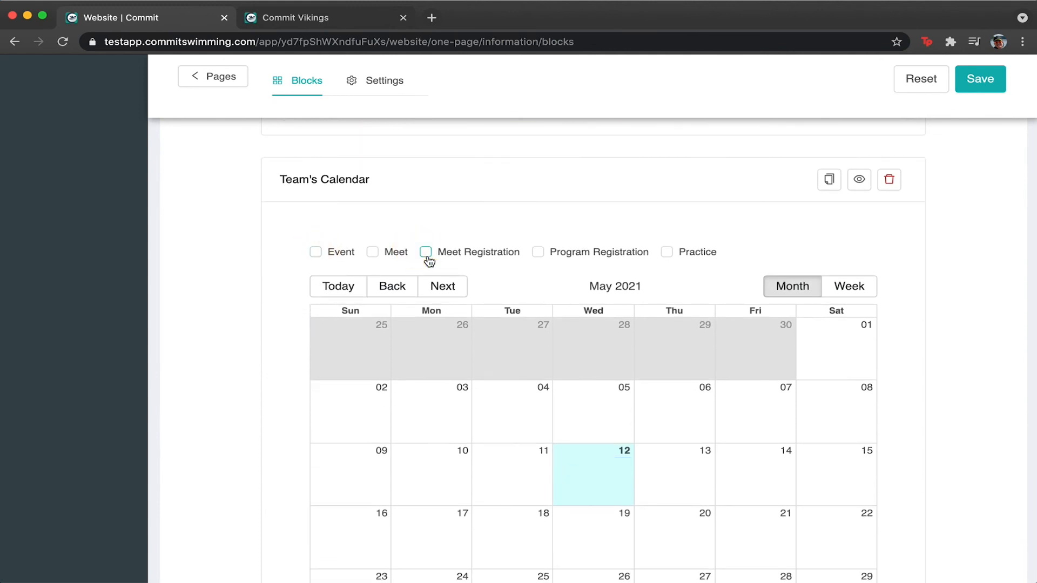
{"action": "left_click", "coordinate": [426, 254]}
{"action": "left_click", "coordinate": [539, 252]}
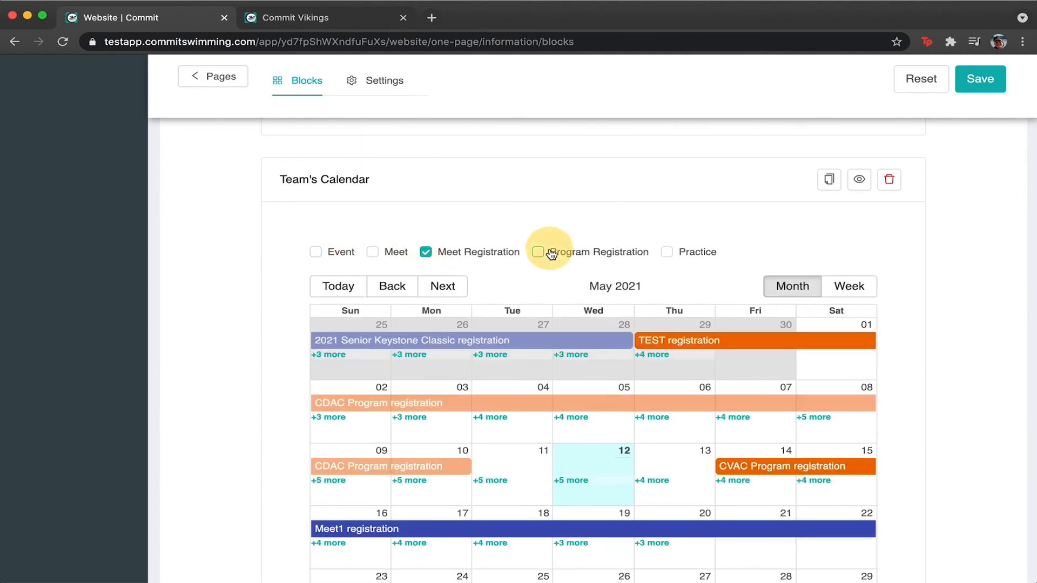
Save the calendar filter settings.
{"action": "left_click", "coordinate": [981, 79]}
{"action": "scroll", "coordinate": [301, 447], "scroll_direction": "down", "scroll_amount": 4}
{"action": "left_click", "coordinate": [308, 480]}
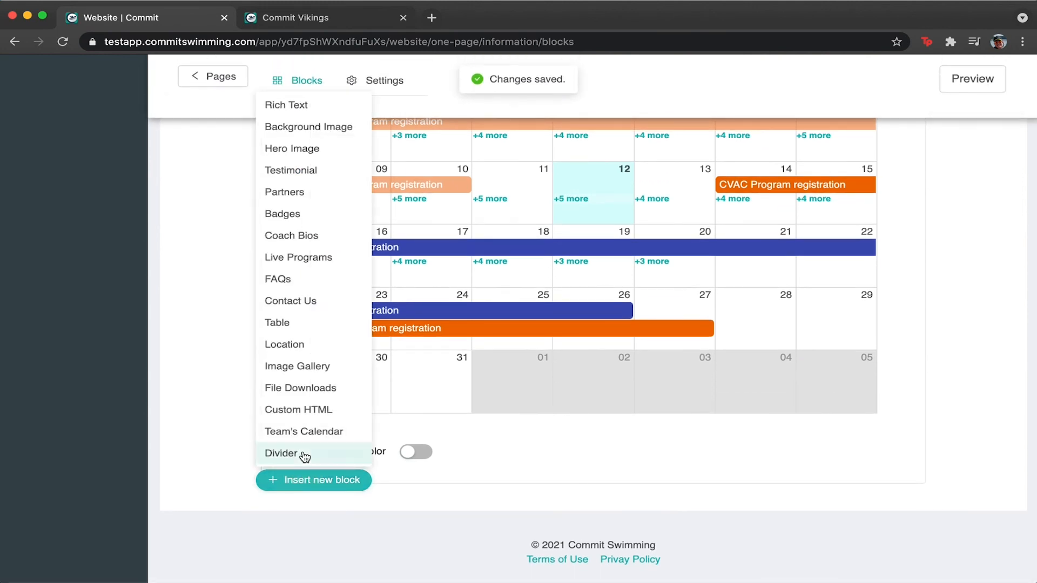
{"action": "left_click", "coordinate": [222, 459]}
Open the block type menu beneath the Rich Text welcome block at the top.
{"action": "scroll", "coordinate": [222, 459], "scroll_direction": "up", "scroll_amount": 15}
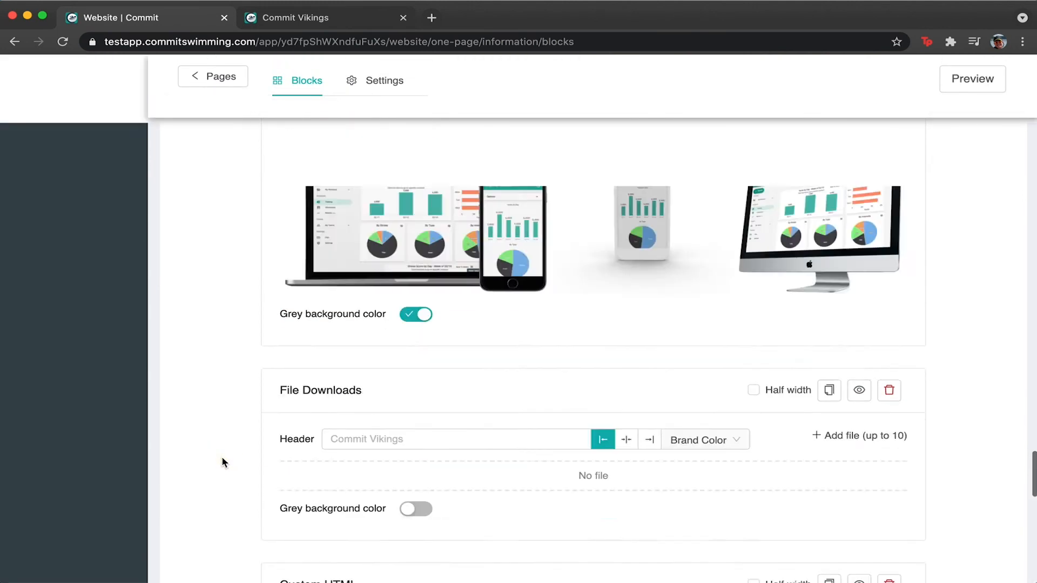
{"action": "scroll", "coordinate": [222, 458], "scroll_direction": "up", "scroll_amount": 10}
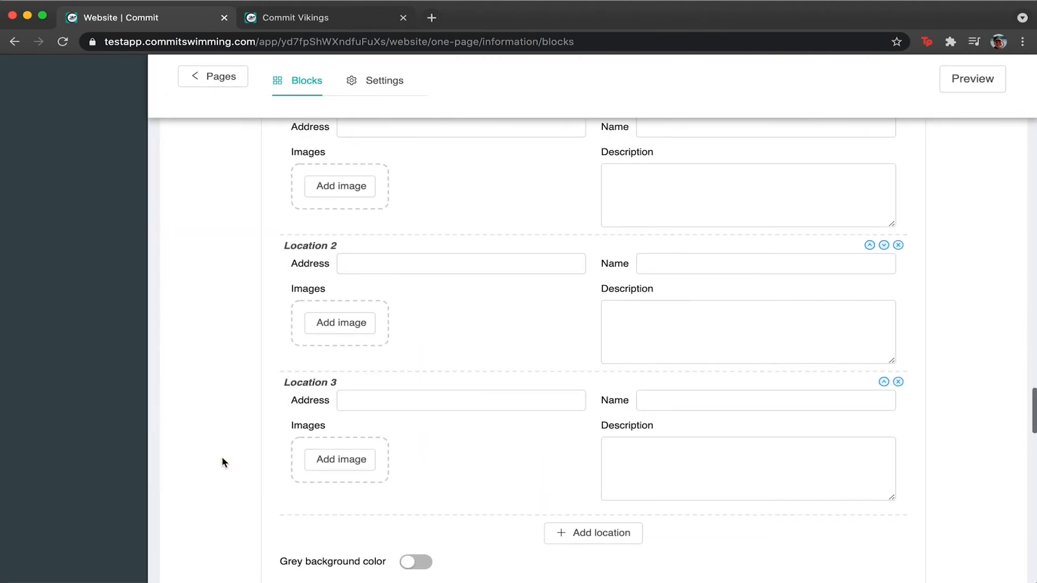
{"action": "scroll", "coordinate": [298, 345], "scroll_direction": "up", "scroll_amount": 20}
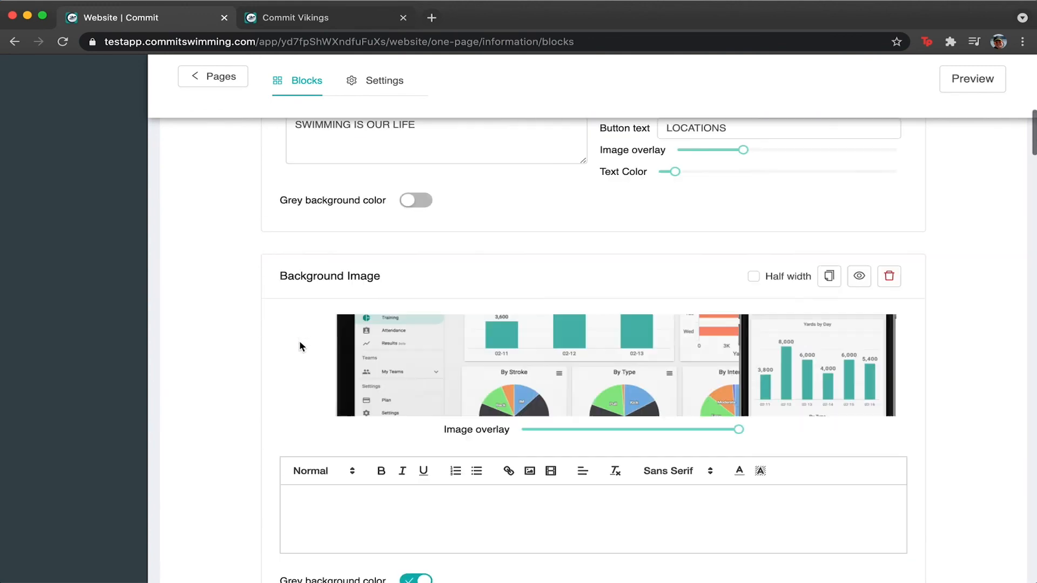
{"action": "scroll", "coordinate": [301, 346], "scroll_direction": "down", "scroll_amount": 3}
{"action": "scroll", "coordinate": [301, 346], "scroll_direction": "up", "scroll_amount": 1}
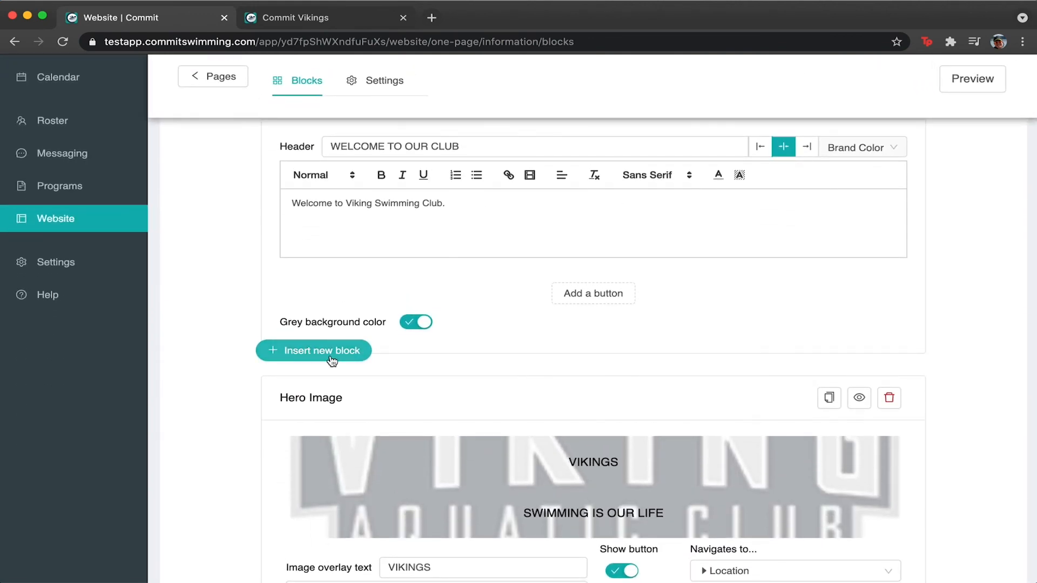
{"action": "left_click", "coordinate": [333, 357]}
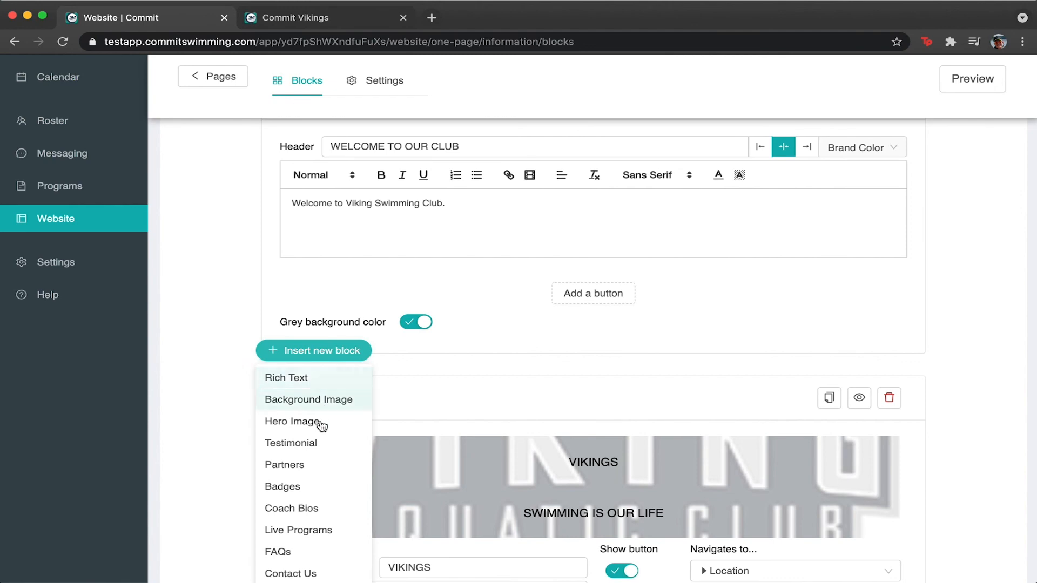
{"action": "scroll", "coordinate": [318, 486], "scroll_direction": "down", "scroll_amount": 15}
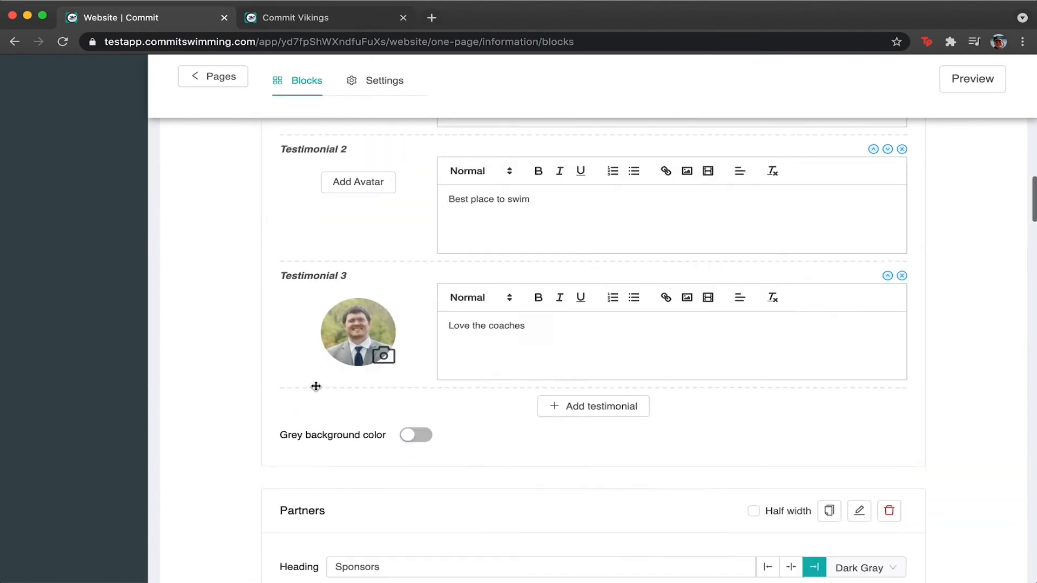
{"action": "scroll", "coordinate": [317, 387], "scroll_direction": "up", "scroll_amount": 15}
{"action": "scroll", "coordinate": [318, 390], "scroll_direction": "down", "scroll_amount": 2}
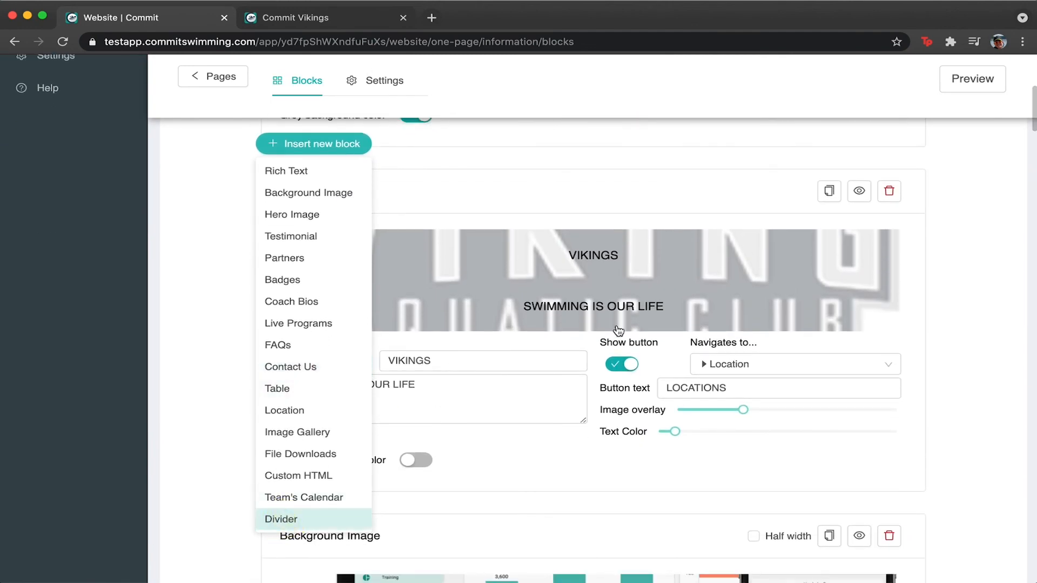
Insert a 100%-width Divider below the welcome text, save, and preview the page.
{"action": "left_click", "coordinate": [283, 519]}
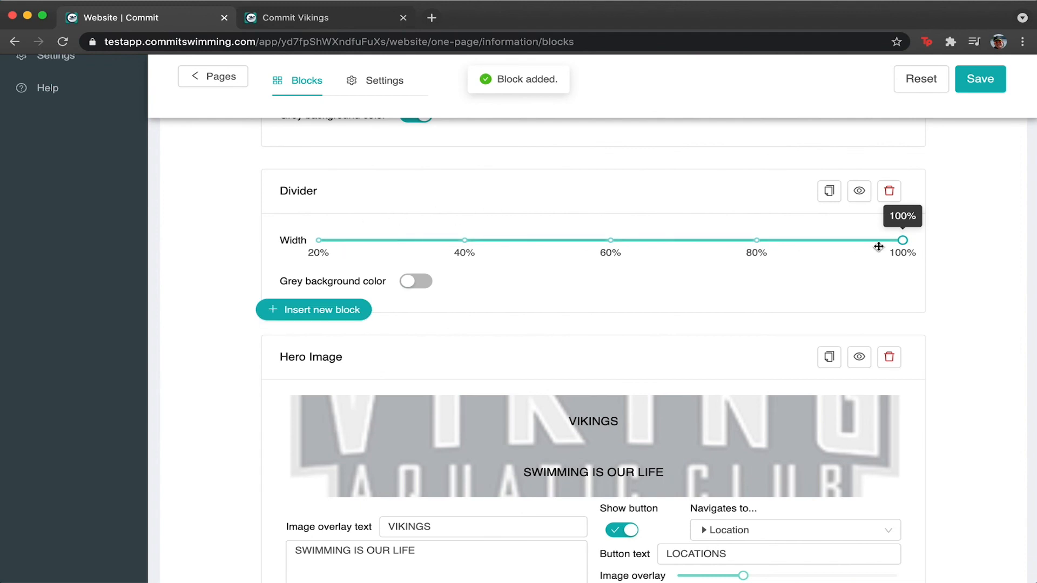
{"action": "left_click_drag", "start_coordinate": [904, 247], "coordinate": [974, 278]}
{"action": "left_click", "coordinate": [975, 89]}
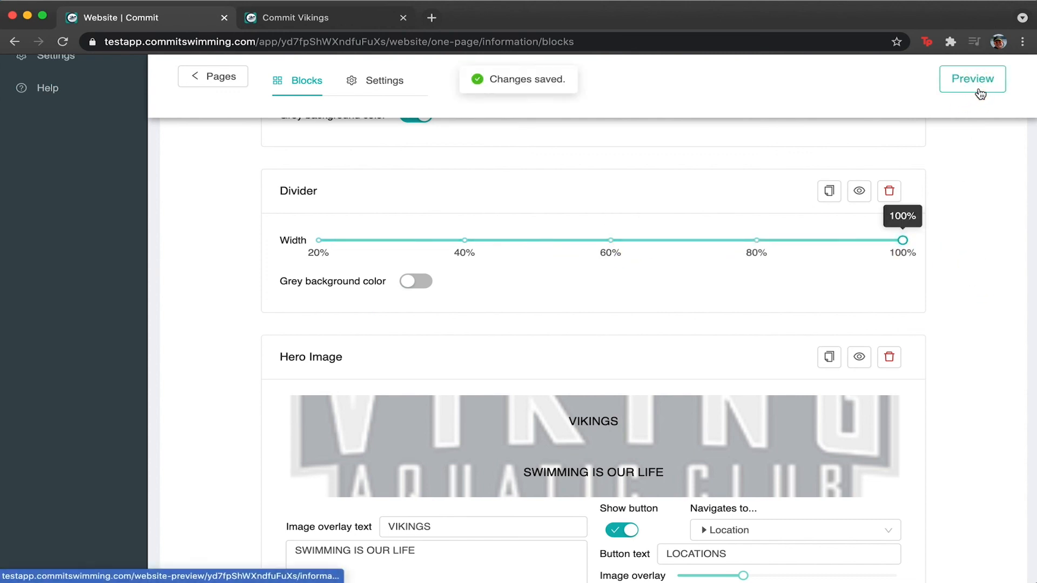
{"action": "left_click", "coordinate": [982, 86]}
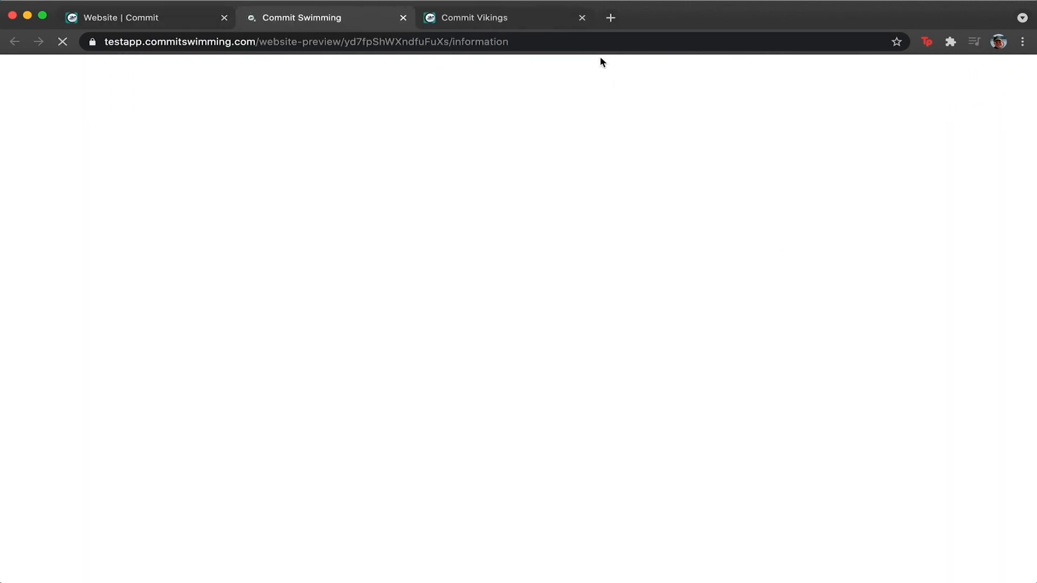
Close the outdated preview, narrow the Divider block to about 50% width, and save.
{"action": "left_click", "coordinate": [582, 18]}
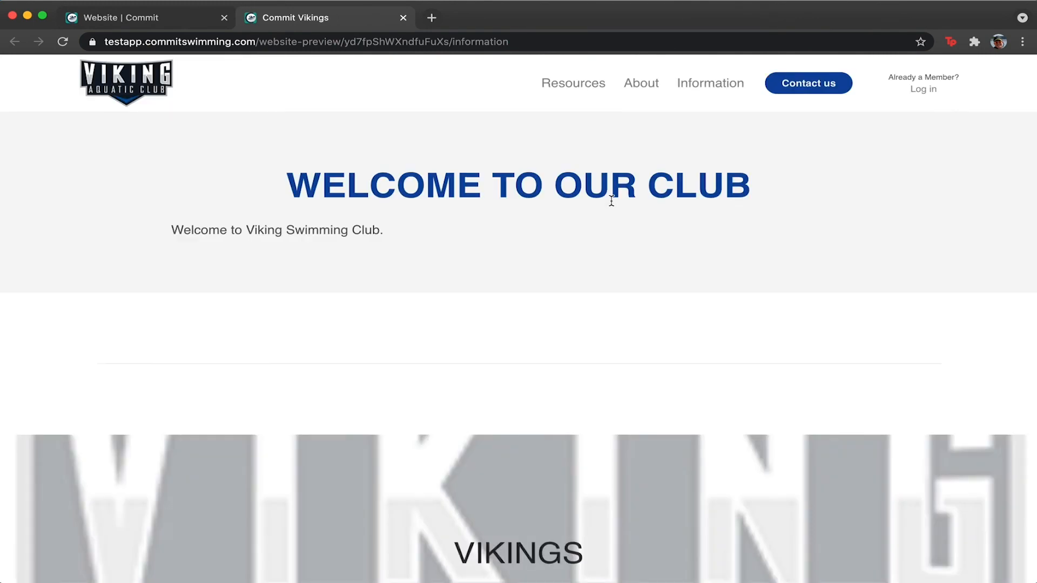
{"action": "scroll", "coordinate": [549, 219], "scroll_direction": "down", "scroll_amount": 2}
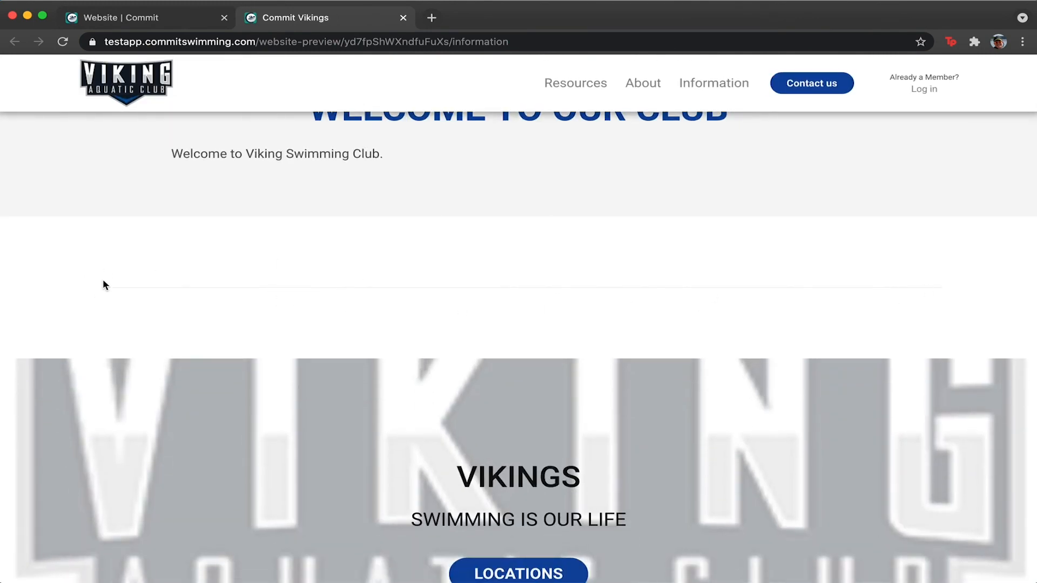
{"action": "left_click", "coordinate": [171, 19]}
{"action": "left_click_drag", "start_coordinate": [614, 249], "coordinate": [537, 239]}
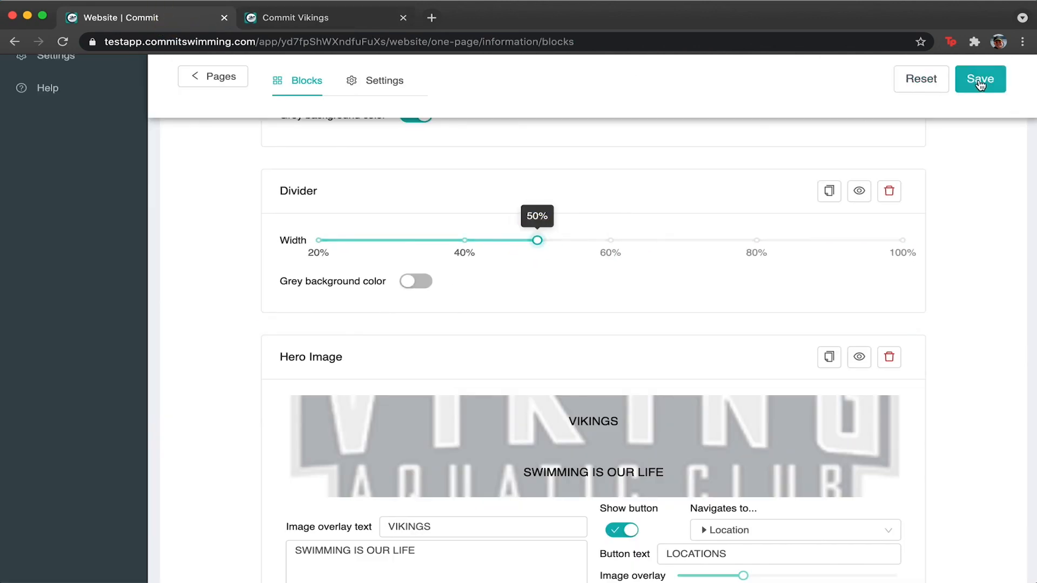
{"action": "left_click", "coordinate": [980, 81]}
Check the narrower divider in the page preview, then go back to the block editor.
{"action": "left_click", "coordinate": [351, 15]}
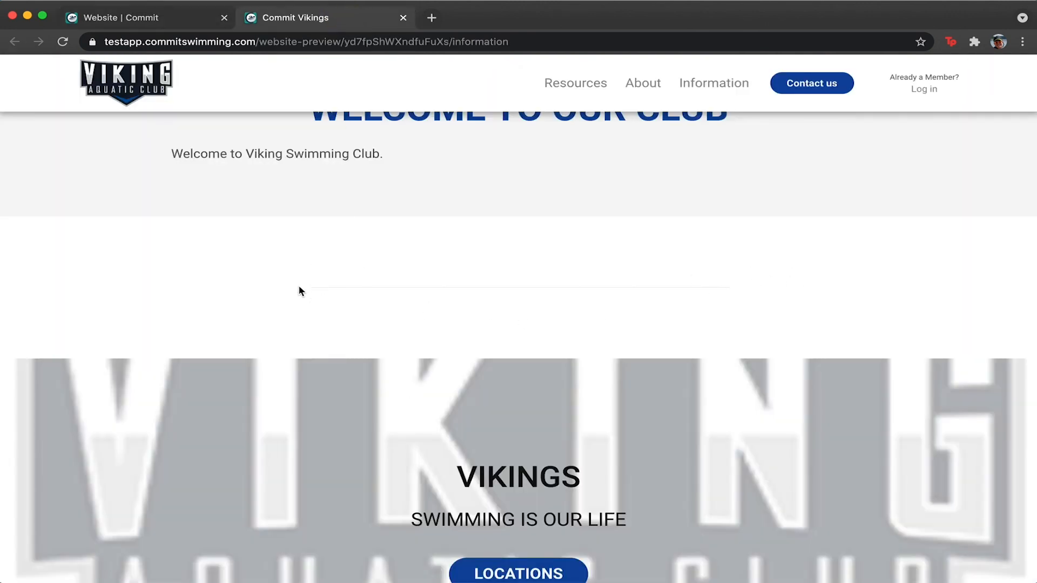
{"action": "scroll", "coordinate": [300, 292], "scroll_direction": "down", "scroll_amount": 3}
{"action": "scroll", "coordinate": [301, 292], "scroll_direction": "up", "scroll_amount": 3}
{"action": "scroll", "coordinate": [301, 292], "scroll_direction": "down", "scroll_amount": 4}
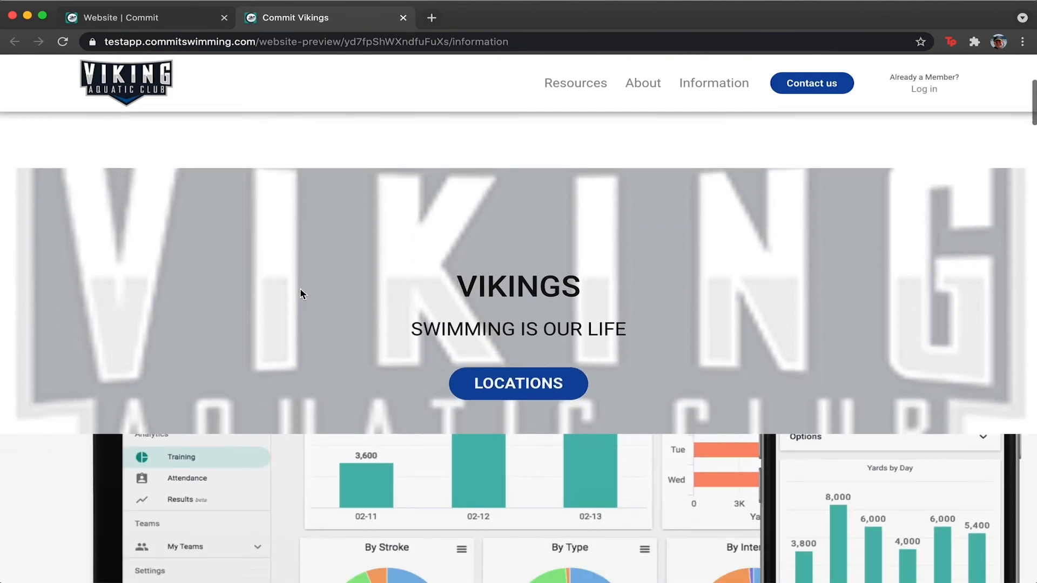
{"action": "scroll", "coordinate": [301, 294], "scroll_direction": "down", "scroll_amount": 3}
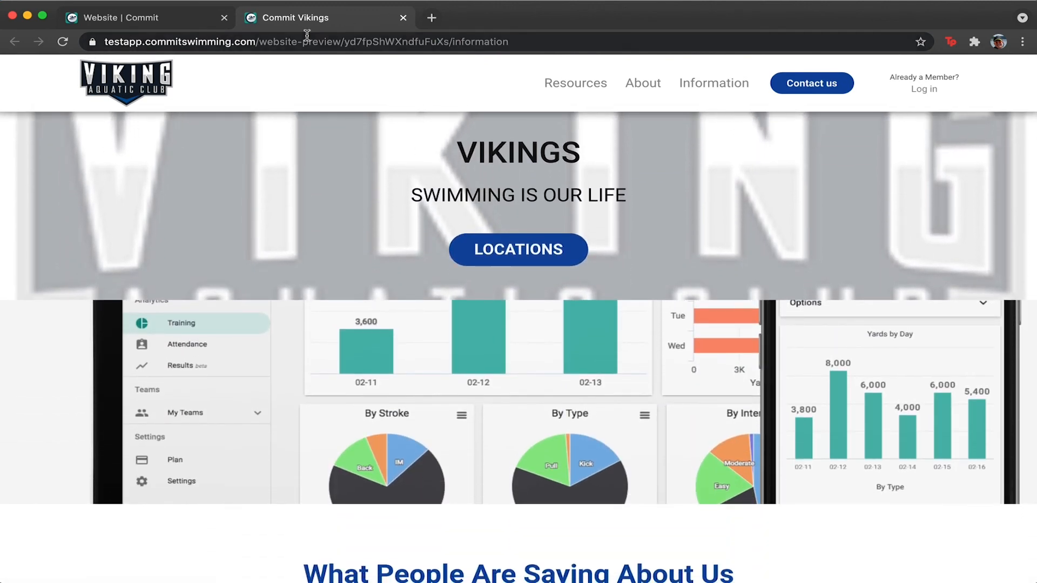
{"action": "left_click", "coordinate": [151, 20]}
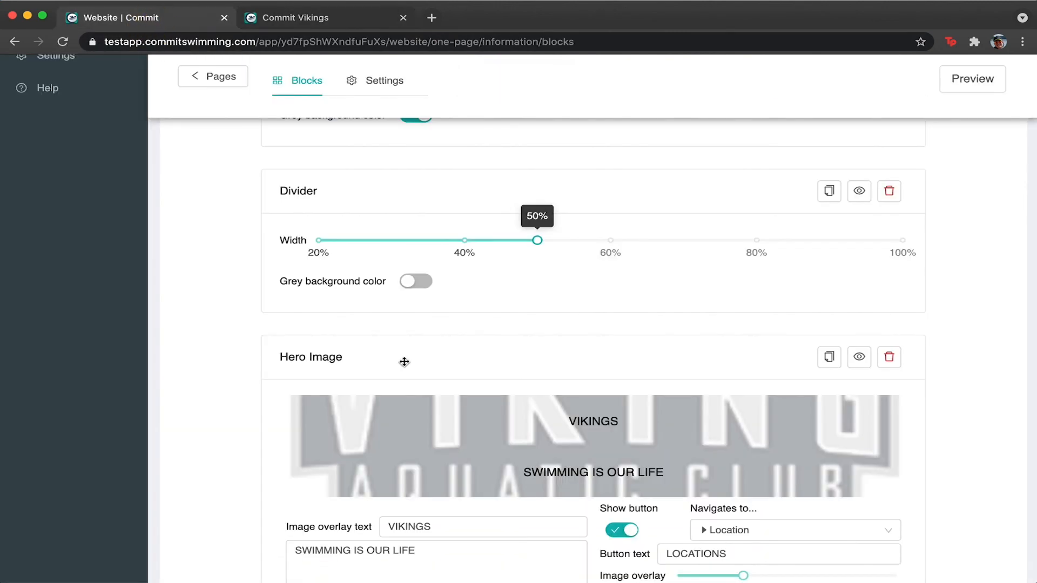
Set both the Testimonial and Partners blocks to half width.
{"action": "scroll", "coordinate": [404, 362], "scroll_direction": "down", "scroll_amount": 5}
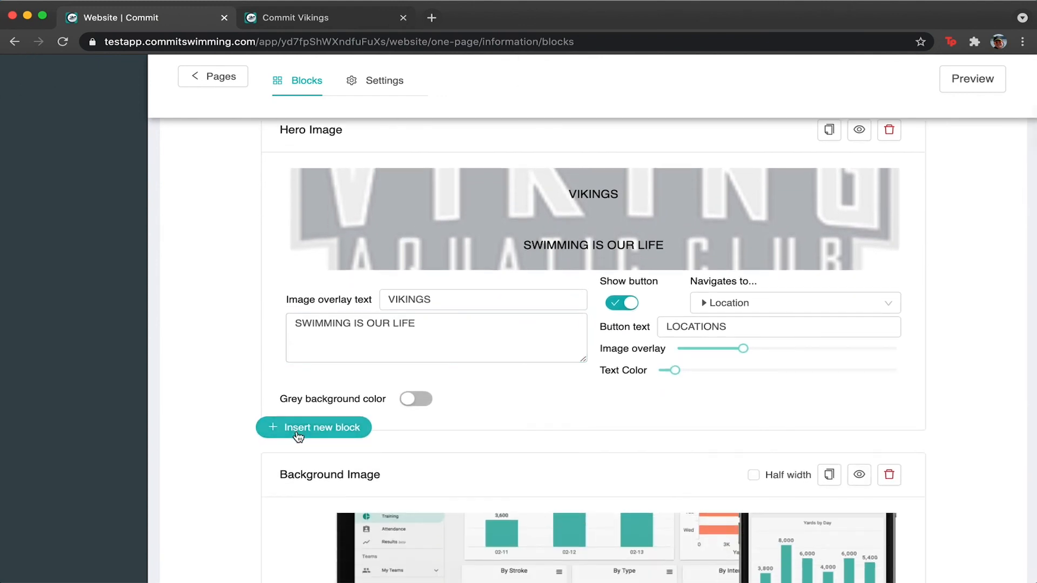
{"action": "scroll", "coordinate": [297, 437], "scroll_direction": "up", "scroll_amount": 5}
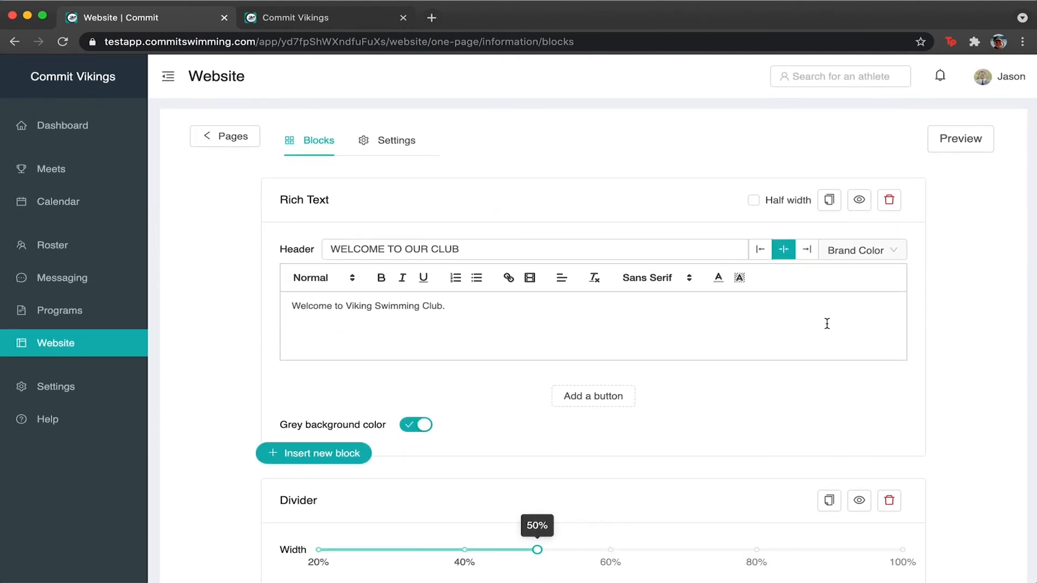
{"action": "scroll", "coordinate": [827, 323], "scroll_direction": "down", "scroll_amount": 15}
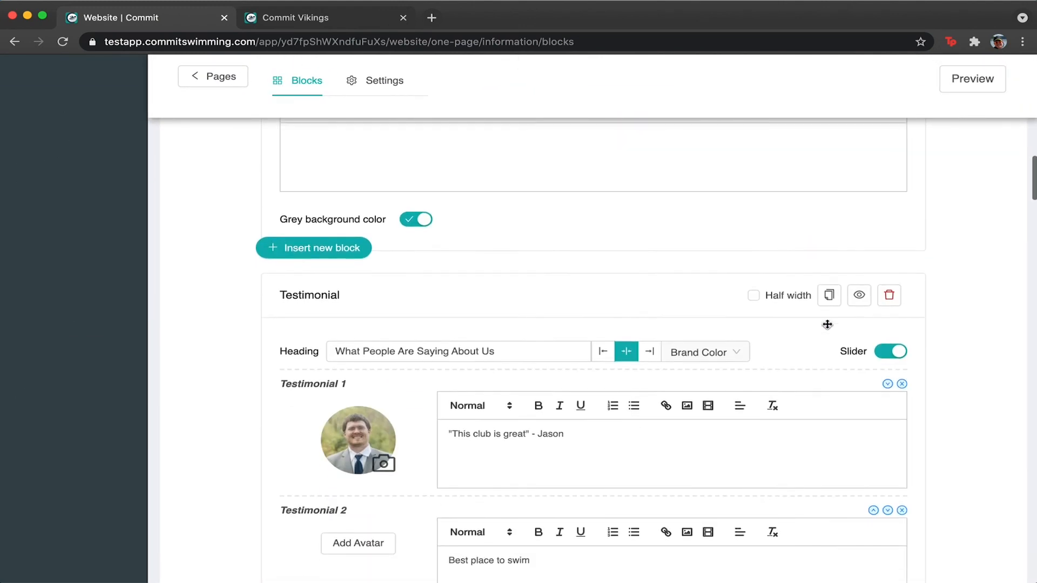
{"action": "scroll", "coordinate": [842, 196], "scroll_direction": "down", "scroll_amount": 5}
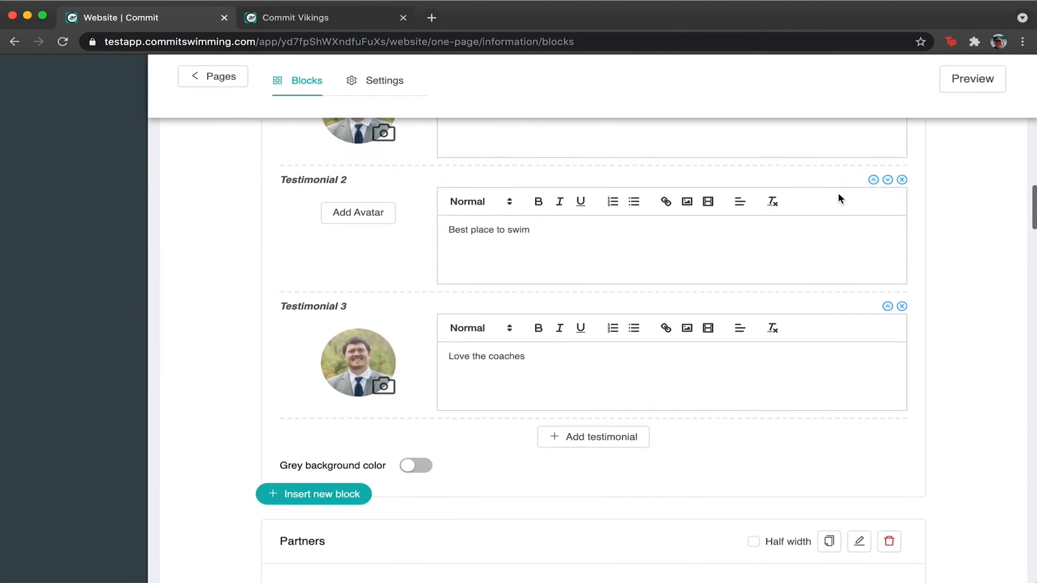
{"action": "scroll", "coordinate": [838, 198], "scroll_direction": "down", "scroll_amount": 5}
{"action": "scroll", "coordinate": [569, 357], "scroll_direction": "up", "scroll_amount": 5}
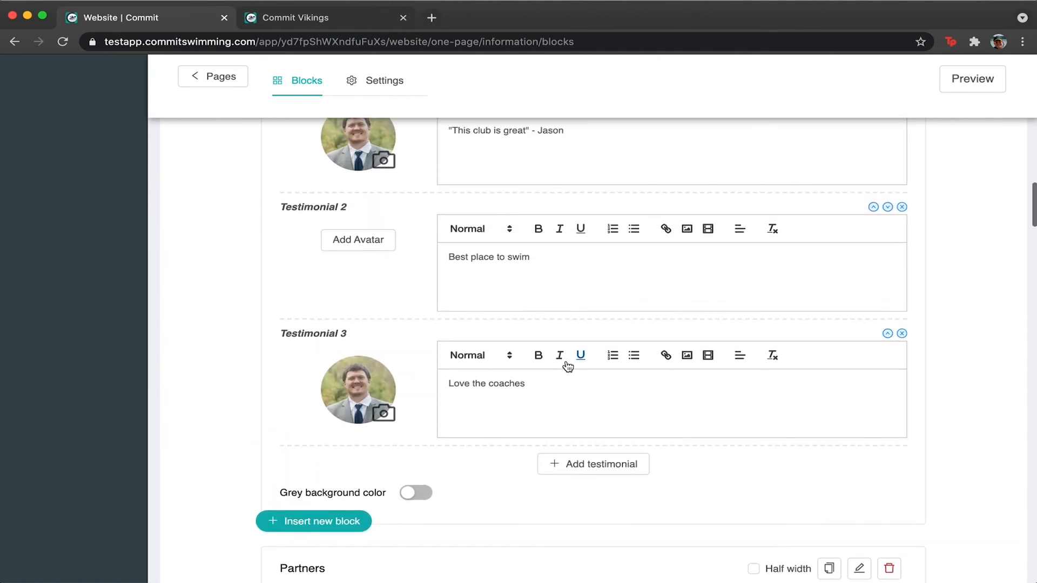
{"action": "scroll", "coordinate": [627, 280], "scroll_direction": "up", "scroll_amount": 3}
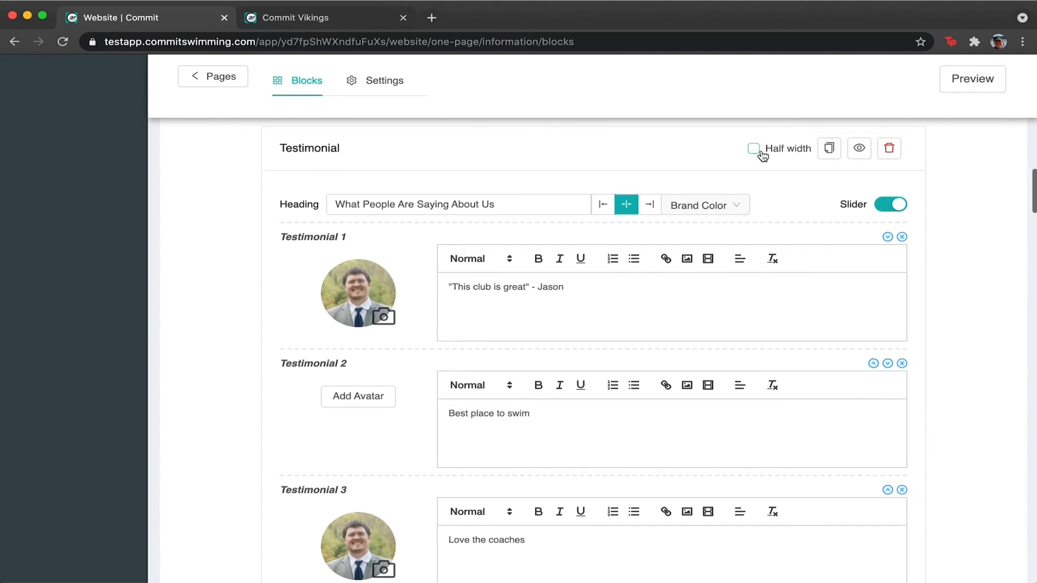
{"action": "left_click", "coordinate": [763, 153]}
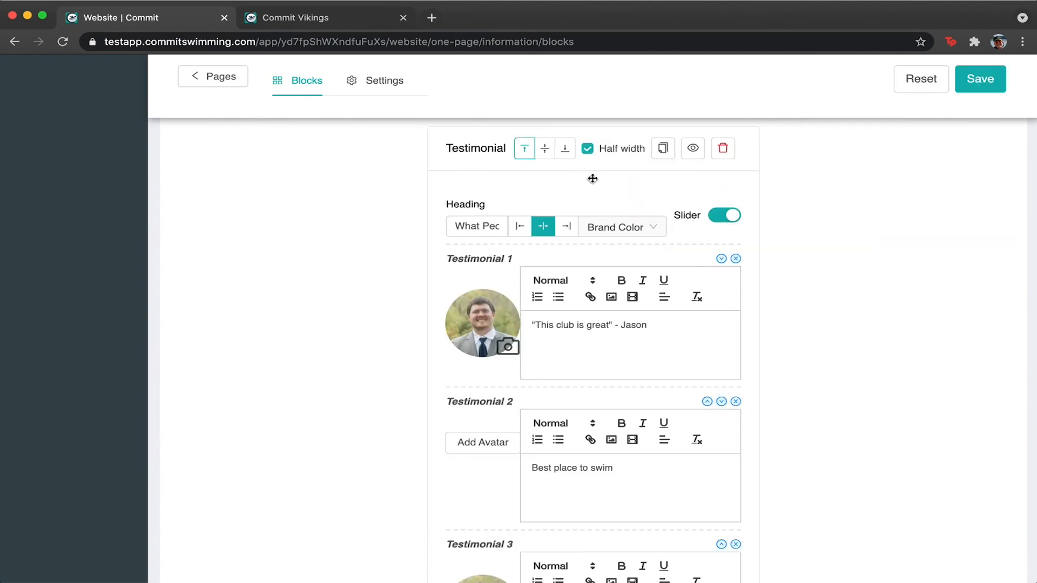
{"action": "scroll", "coordinate": [592, 179], "scroll_direction": "down", "scroll_amount": 8}
{"action": "left_click", "coordinate": [755, 369]}
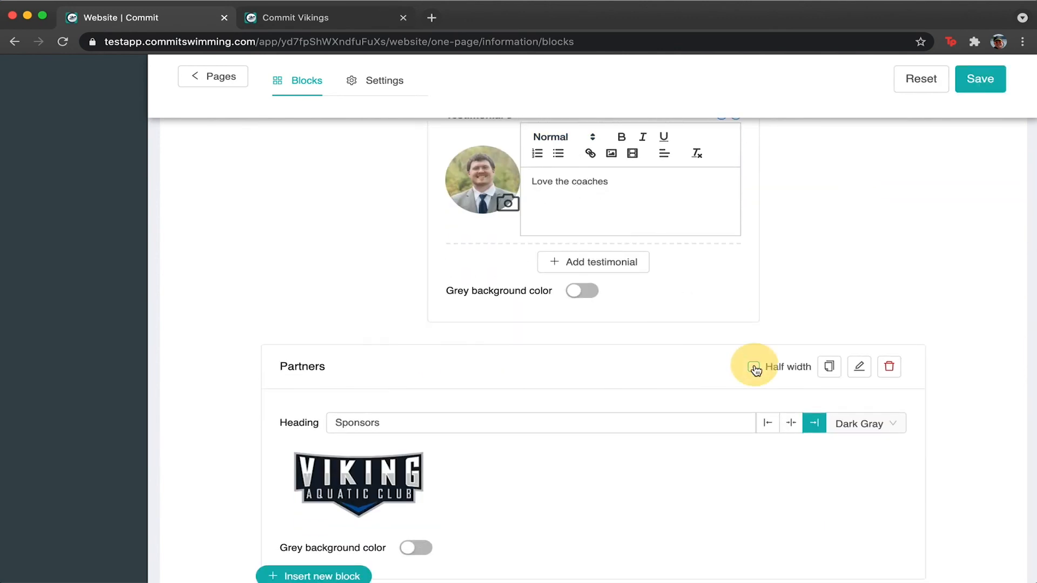
Vertically centre the Partners block, save the layout, and open the preview.
{"action": "scroll", "coordinate": [671, 362], "scroll_direction": "up", "scroll_amount": 8}
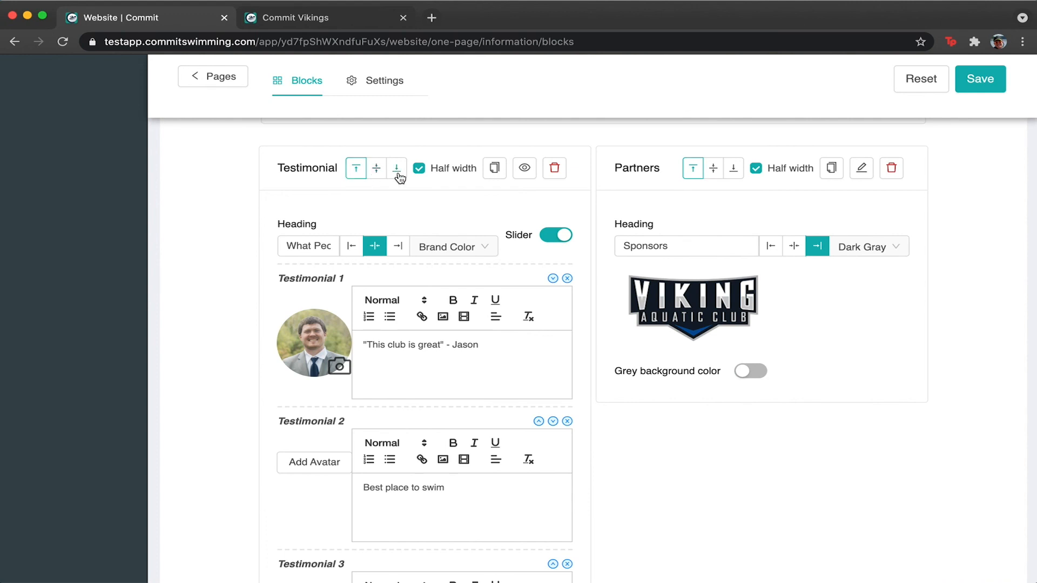
{"action": "left_click", "coordinate": [714, 169]}
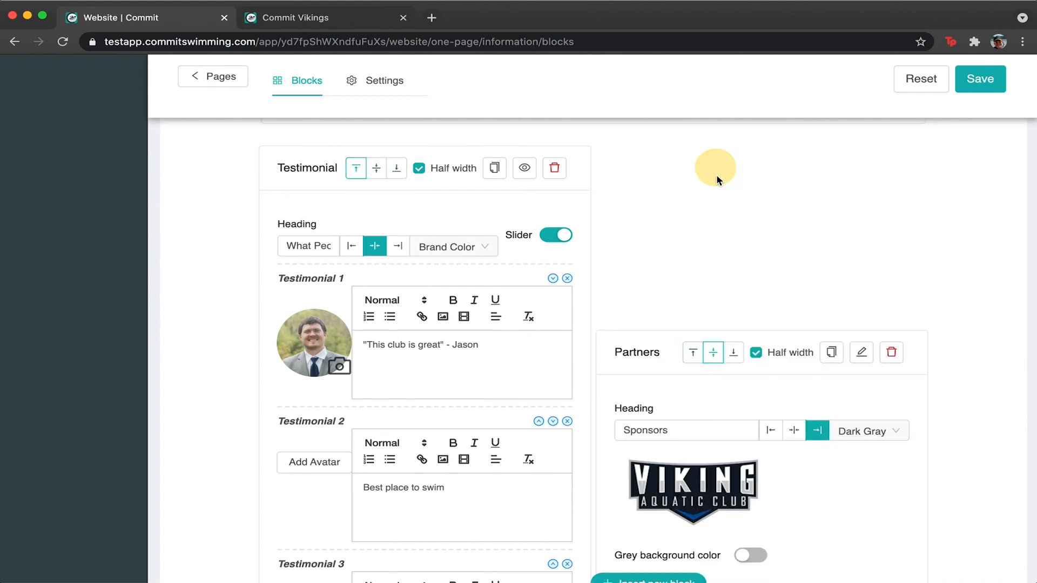
{"action": "scroll", "coordinate": [704, 382], "scroll_direction": "down", "scroll_amount": 3}
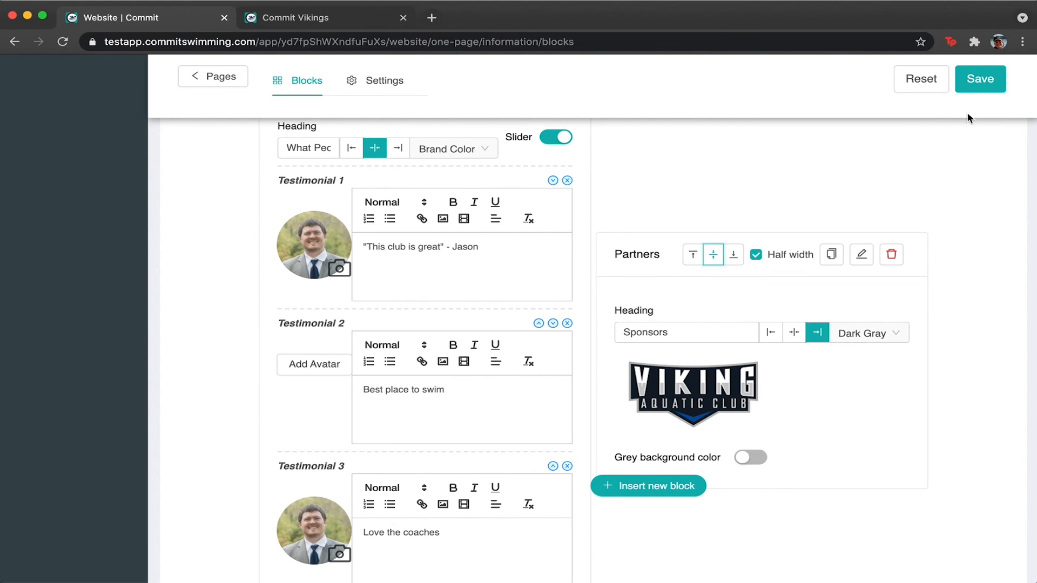
{"action": "left_click", "coordinate": [980, 80]}
{"action": "left_click", "coordinate": [982, 84]}
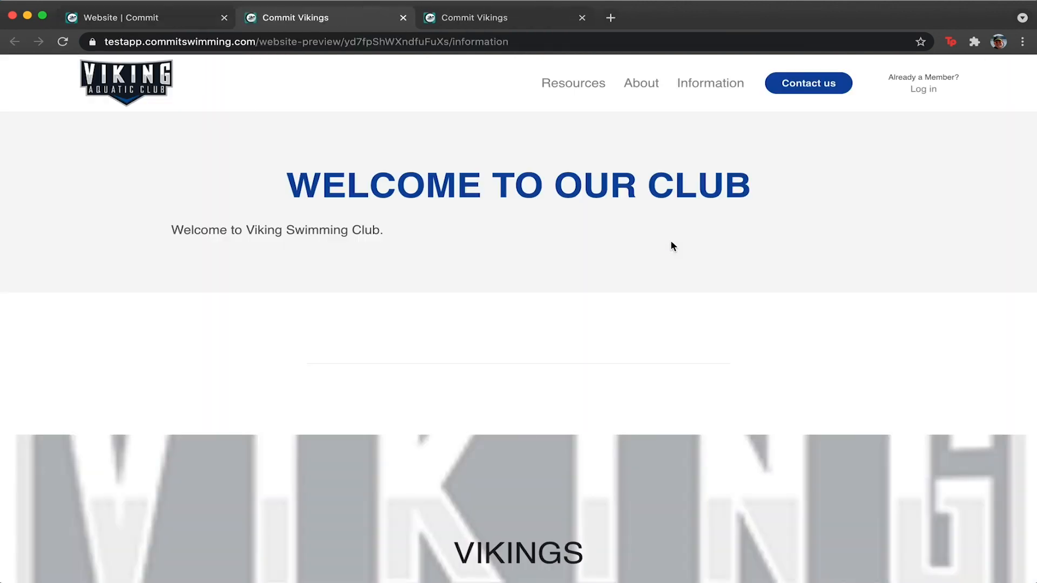
Scroll the preview to confirm testimonials and Sponsors sit side by side, then return to the editor.
{"action": "scroll", "coordinate": [671, 241], "scroll_direction": "down", "scroll_amount": 8}
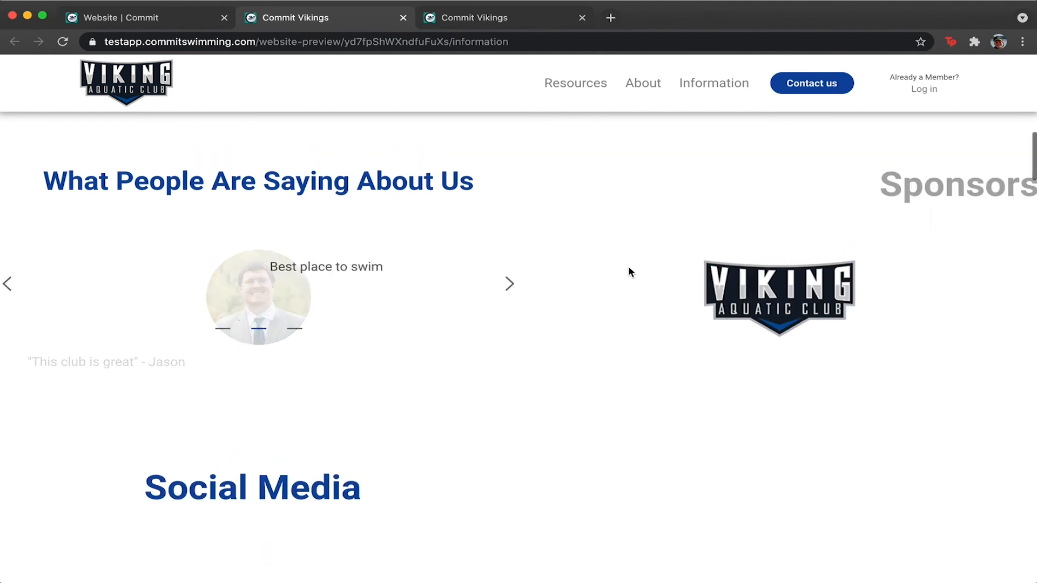
{"action": "scroll", "coordinate": [627, 265], "scroll_direction": "up", "scroll_amount": 2}
{"action": "scroll", "coordinate": [486, 294], "scroll_direction": "down", "scroll_amount": 15}
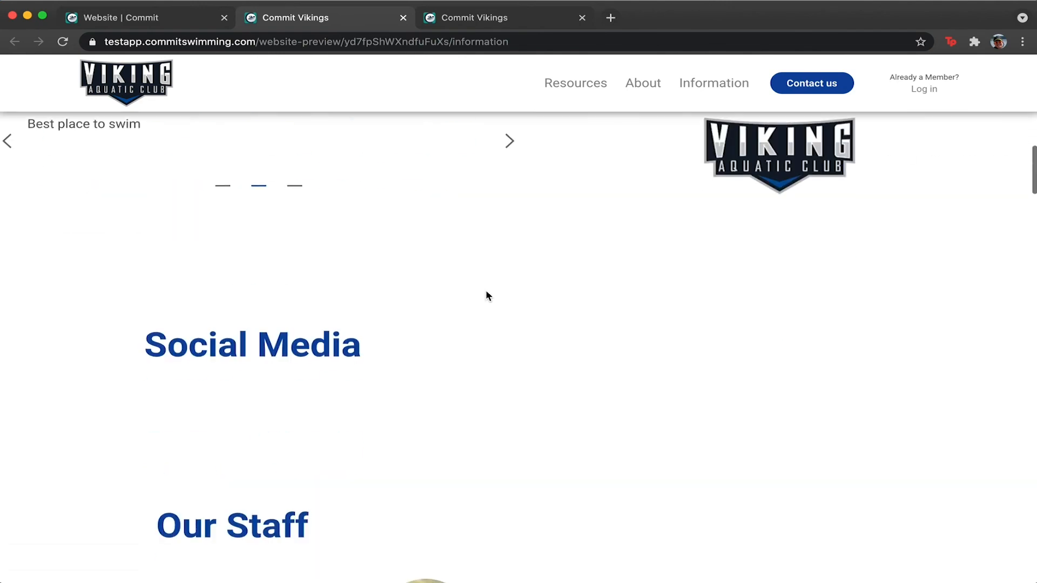
{"action": "scroll", "coordinate": [486, 295], "scroll_direction": "down", "scroll_amount": 20}
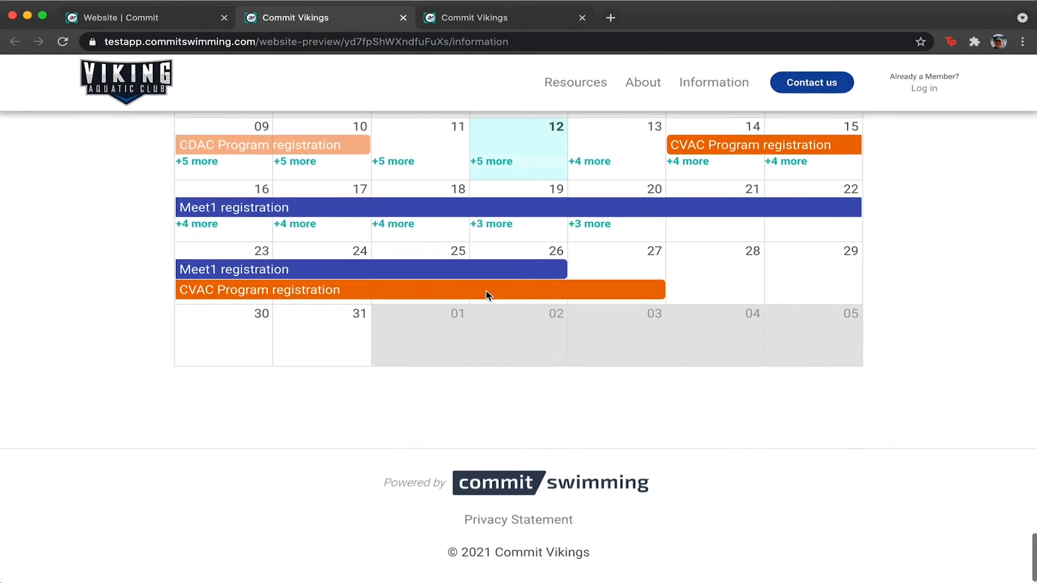
{"action": "left_click", "coordinate": [150, 20]}
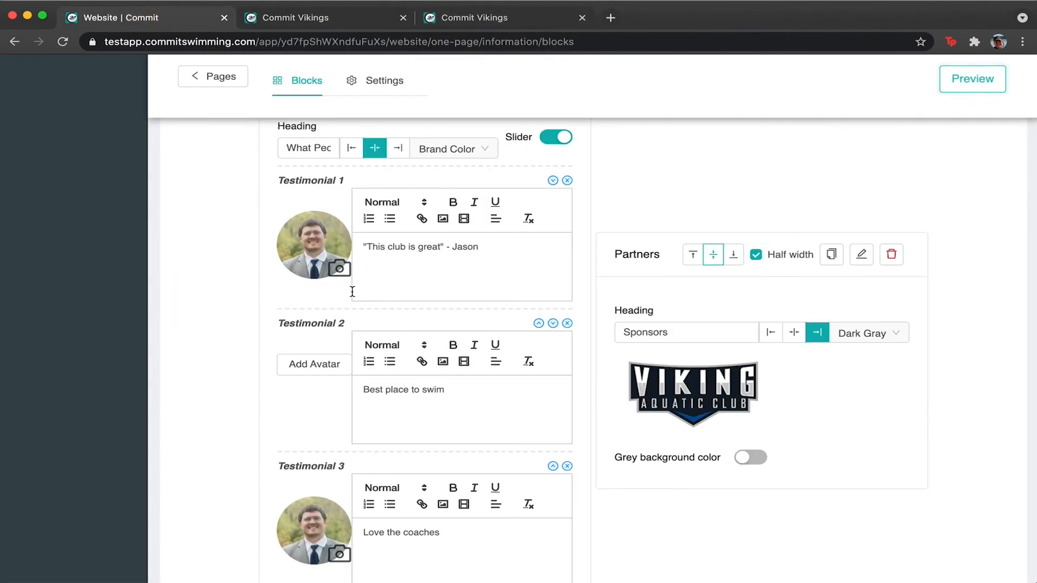
Open the Location page under About for editing from the Pages list.
{"action": "scroll", "coordinate": [351, 290], "scroll_direction": "up", "scroll_amount": 10}
{"action": "scroll", "coordinate": [329, 328], "scroll_direction": "down", "scroll_amount": 1}
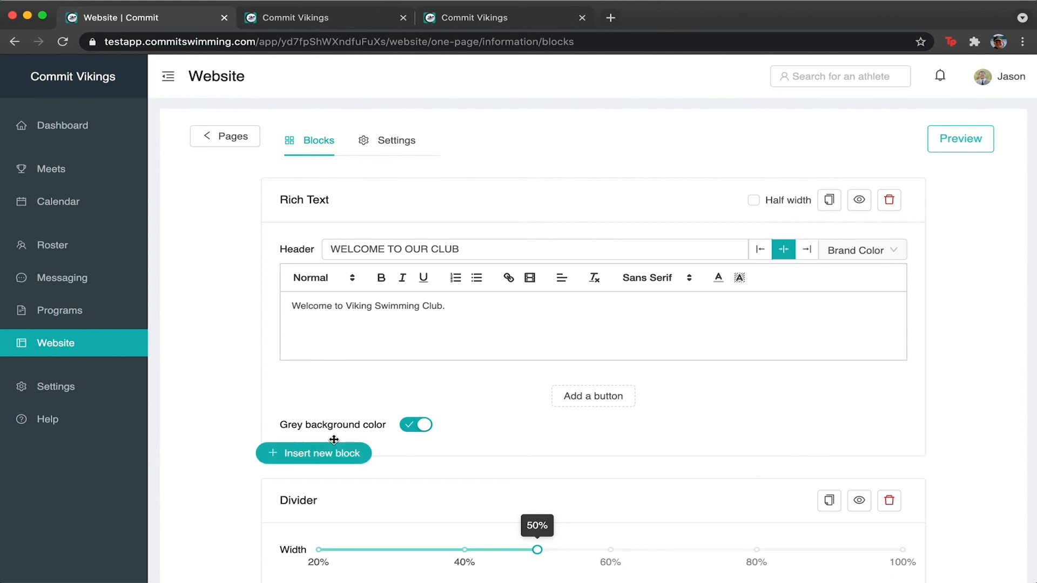
{"action": "left_click", "coordinate": [232, 139]}
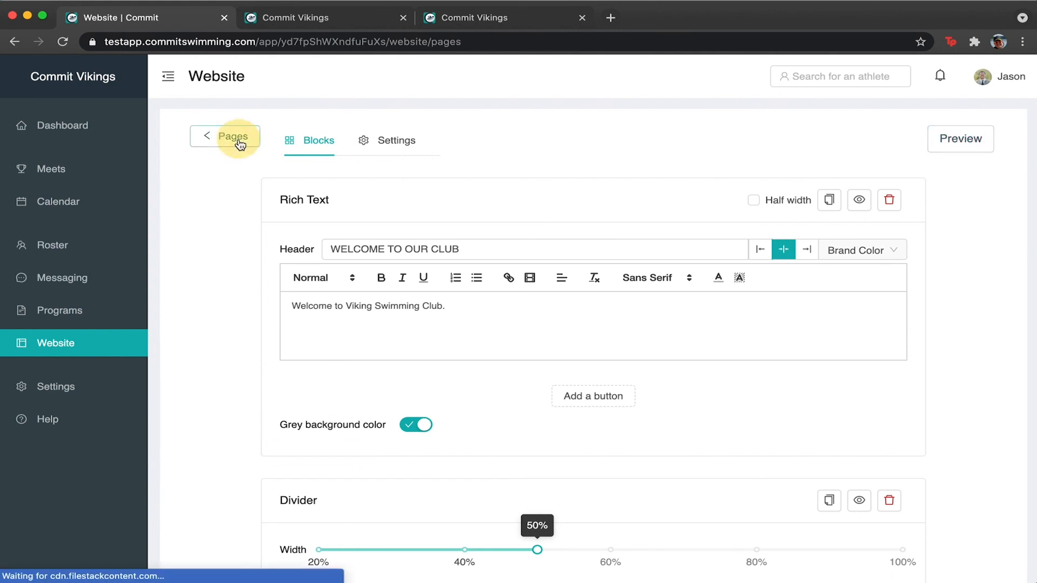
{"action": "left_click", "coordinate": [200, 395]}
{"action": "scroll", "coordinate": [199, 397], "scroll_direction": "down", "scroll_amount": 3}
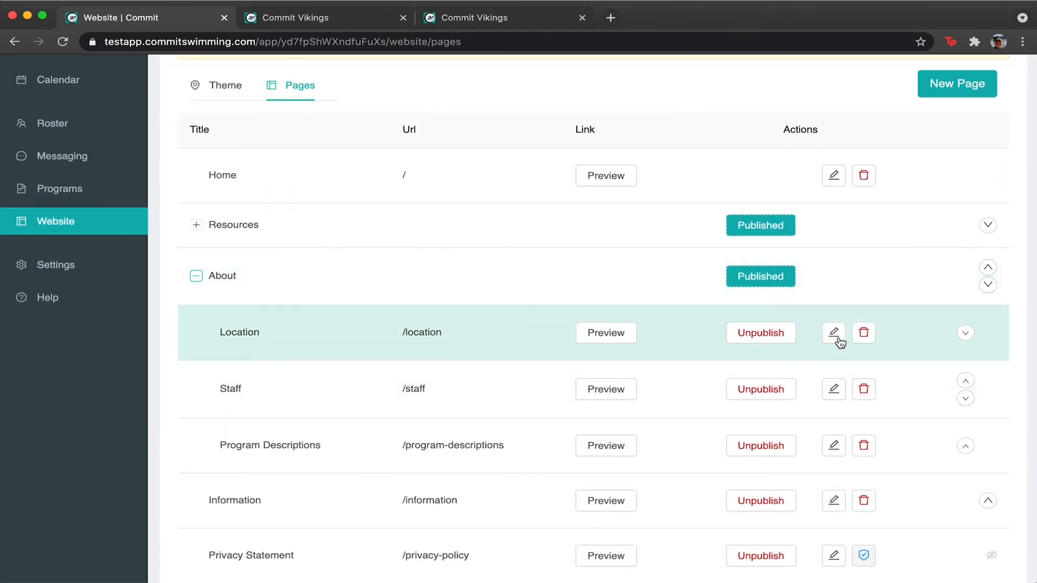
{"action": "left_click", "coordinate": [837, 331]}
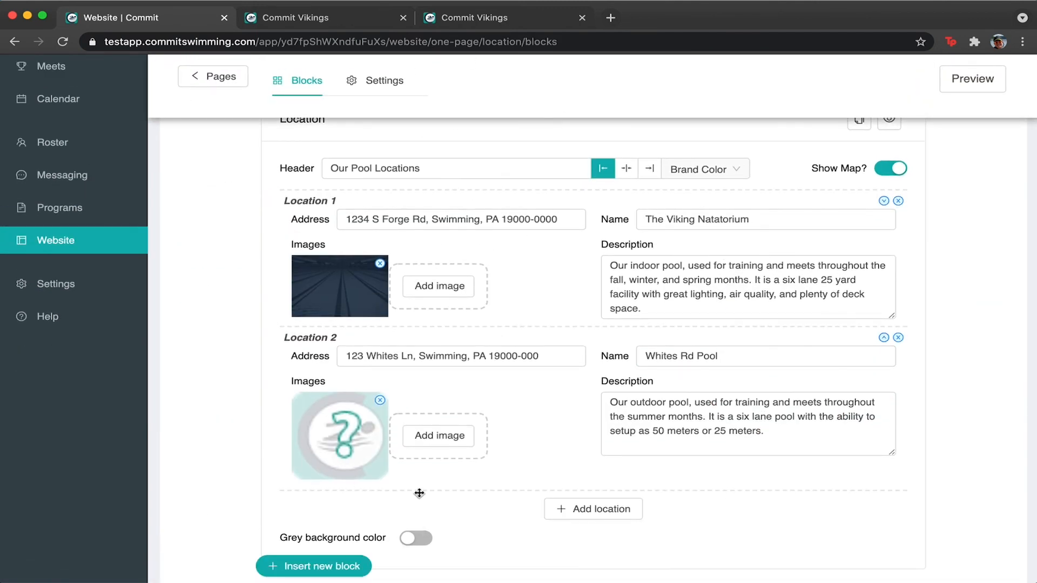
Review the Location blocks, then open the Staff page and return to the Pages list.
{"action": "scroll", "coordinate": [501, 453], "scroll_direction": "up", "scroll_amount": 3}
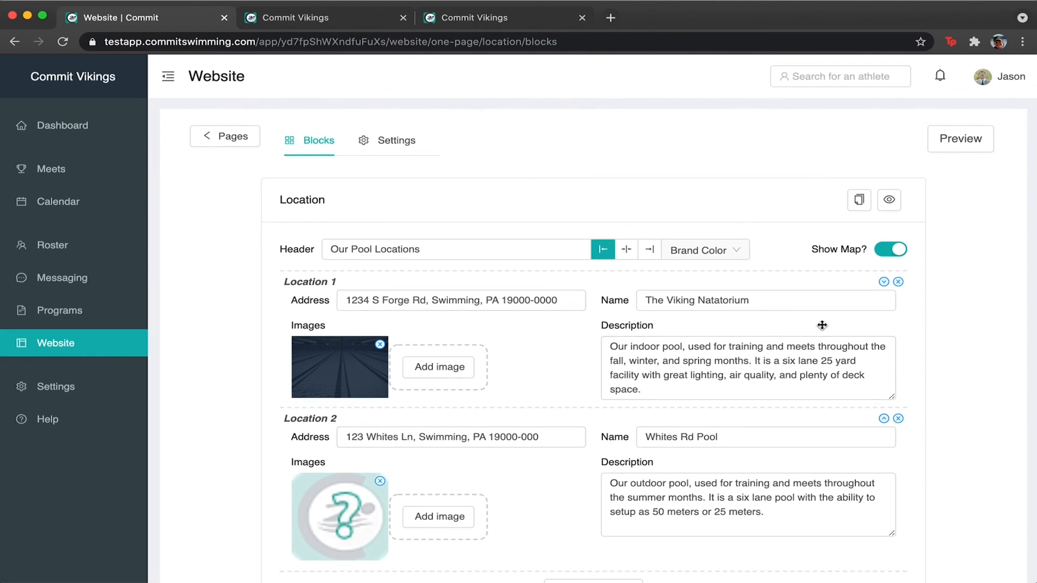
{"action": "scroll", "coordinate": [378, 486], "scroll_direction": "down", "scroll_amount": 3}
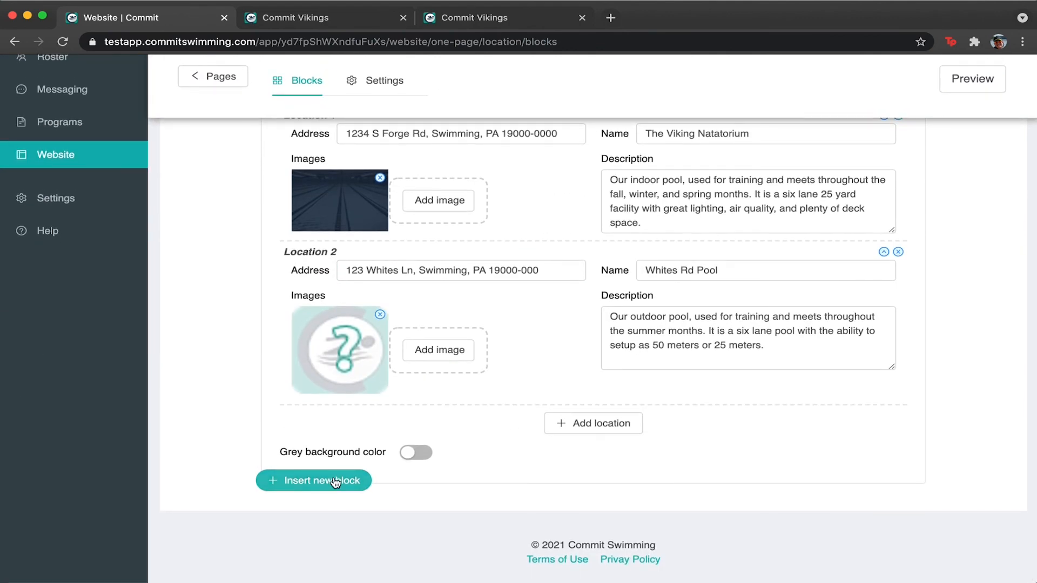
{"action": "scroll", "coordinate": [203, 215], "scroll_direction": "up", "scroll_amount": 3}
{"action": "left_click", "coordinate": [225, 135]}
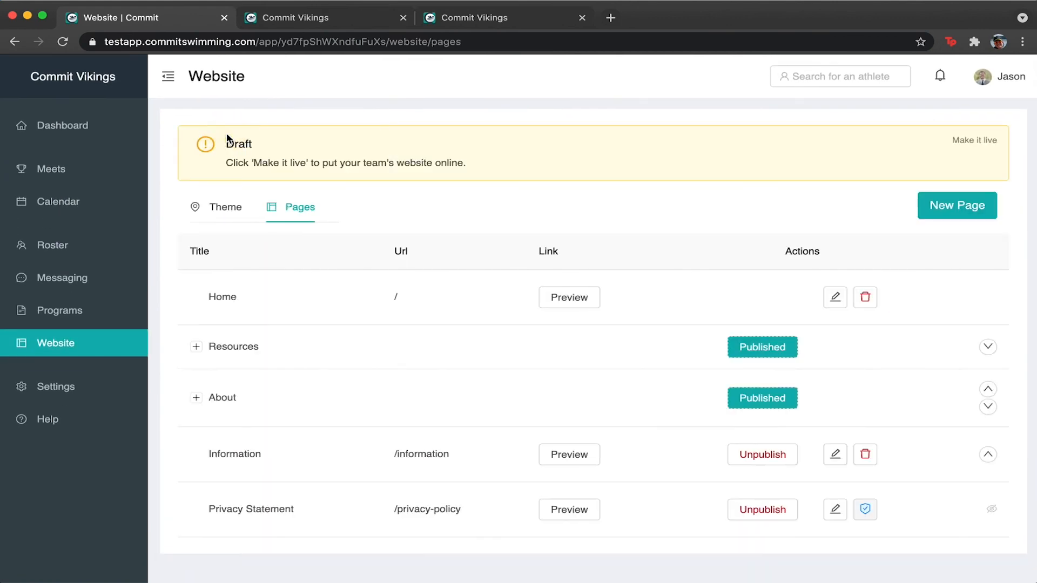
{"action": "left_click", "coordinate": [196, 397]}
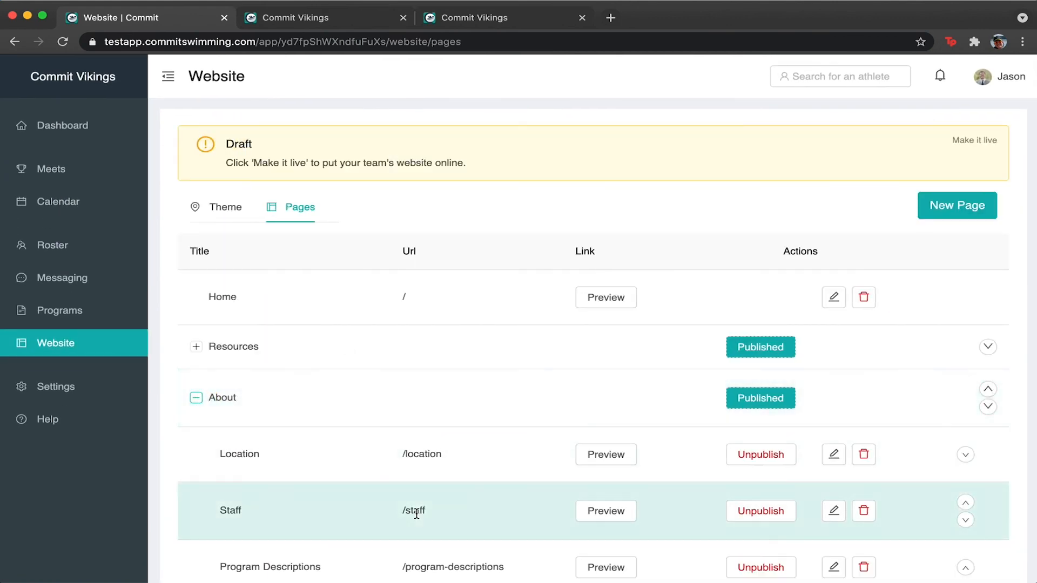
{"action": "left_click", "coordinate": [834, 510]}
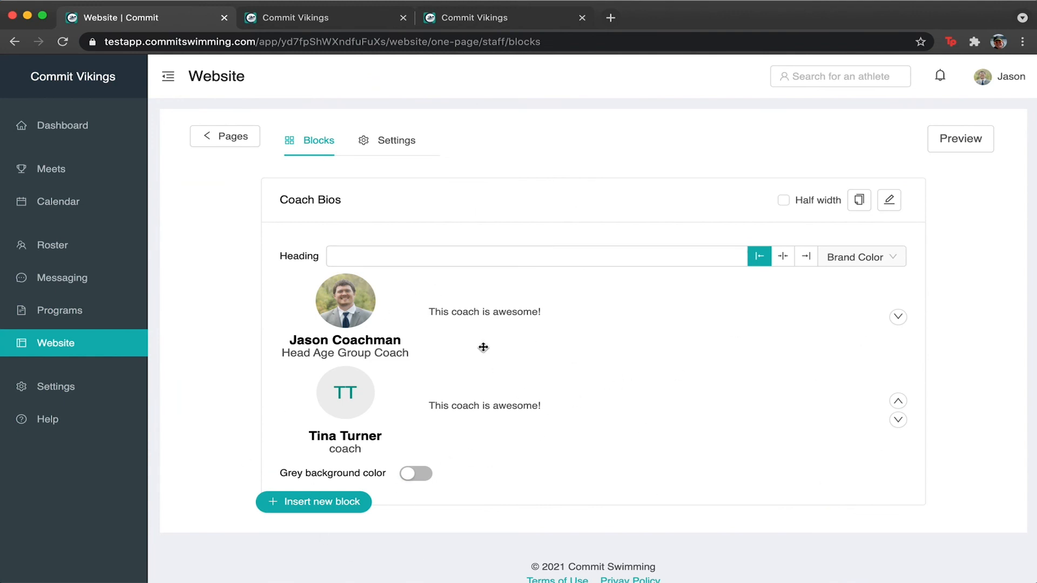
{"action": "left_click", "coordinate": [224, 135]}
{"action": "scroll", "coordinate": [324, 449], "scroll_direction": "down", "scroll_amount": 2}
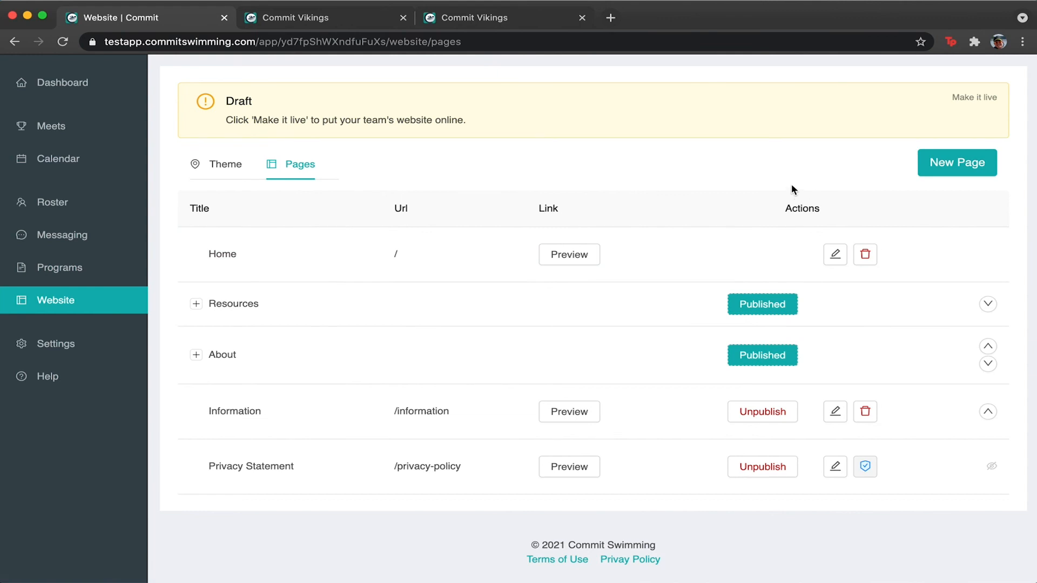
{"action": "scroll", "coordinate": [792, 189], "scroll_direction": "up", "scroll_amount": 2}
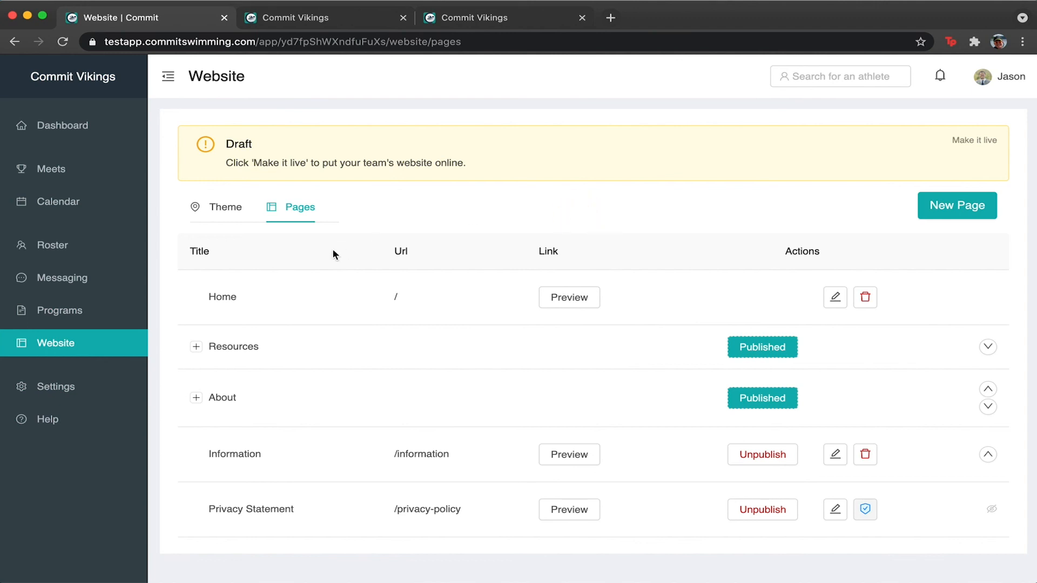
{"action": "scroll", "coordinate": [333, 251], "scroll_direction": "down", "scroll_amount": 1}
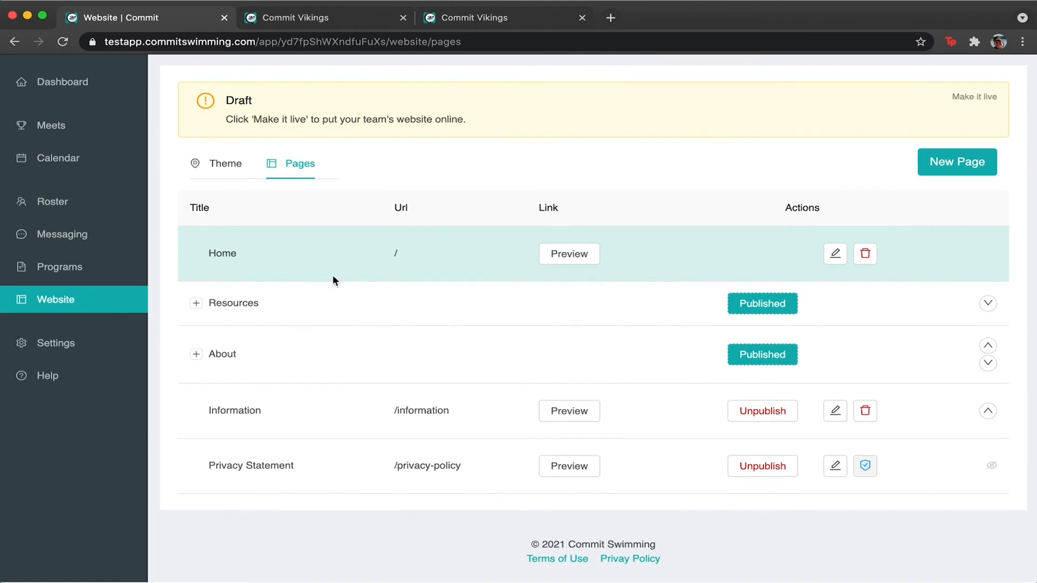